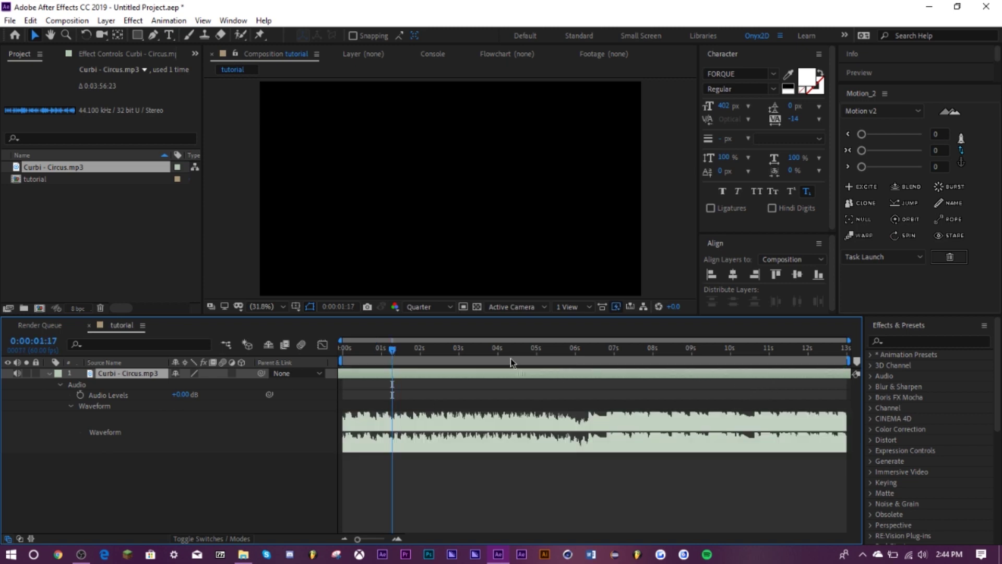
# Step: Shorten the tutorial composition to 12 seconds and line up the song's drop with the playhead at 0:00:03:00
pyautogui.click(457, 349)
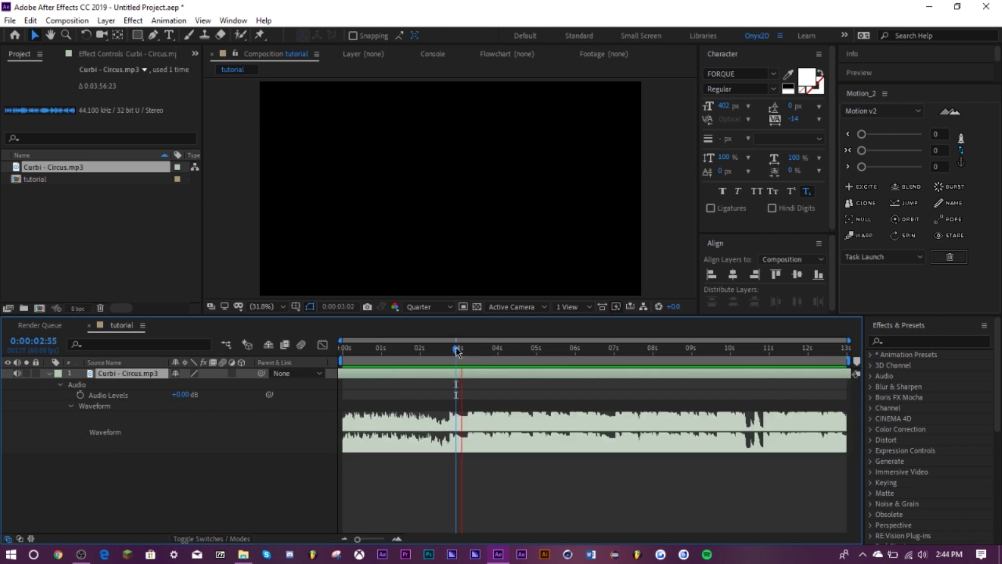
pyautogui.press('space')
pyautogui.rightClick(117, 324)
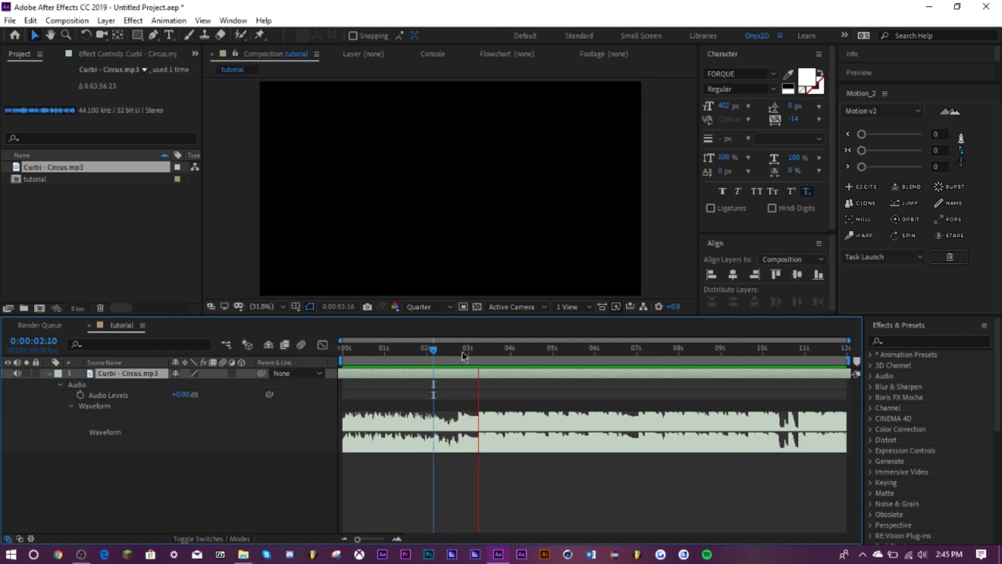
pyautogui.moveTo(462, 356); pyautogui.dragTo(468, 356)
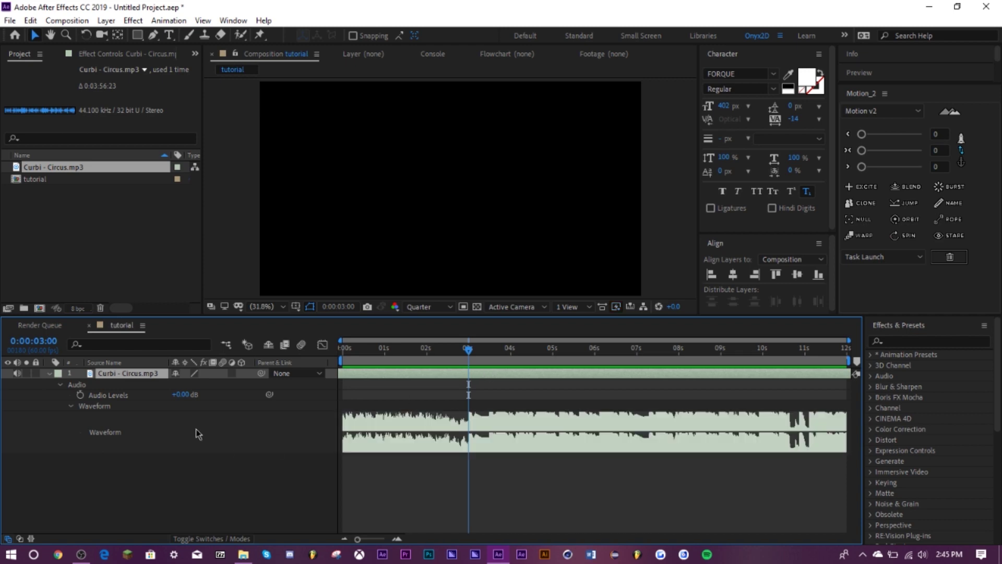
# Step: Fade the song in by keyframing Audio Levels from -50 dB at the start to +0.00 dB at 0:00:03:00
pyautogui.click(80, 395)
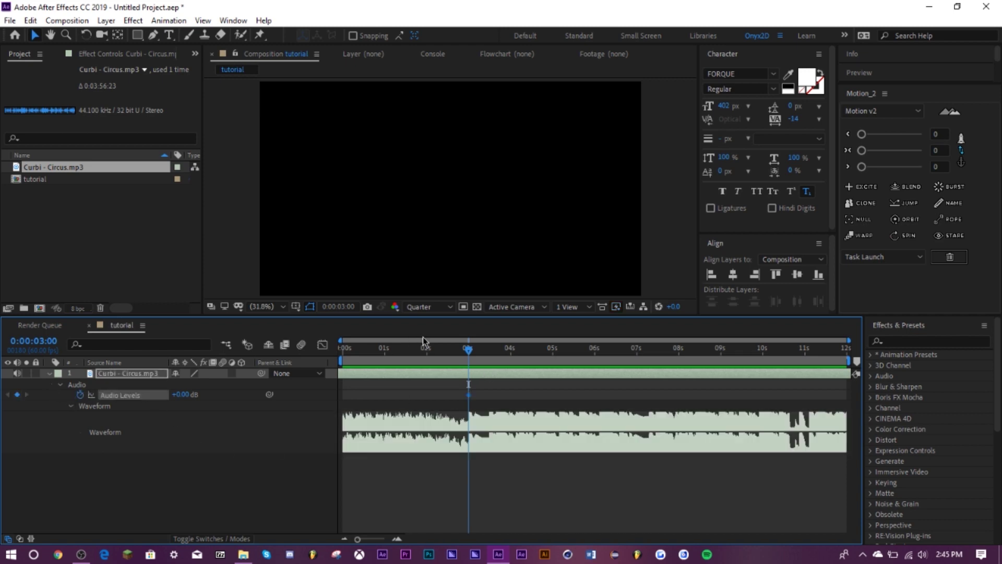
pyautogui.moveTo(424, 353); pyautogui.dragTo(313, 361)
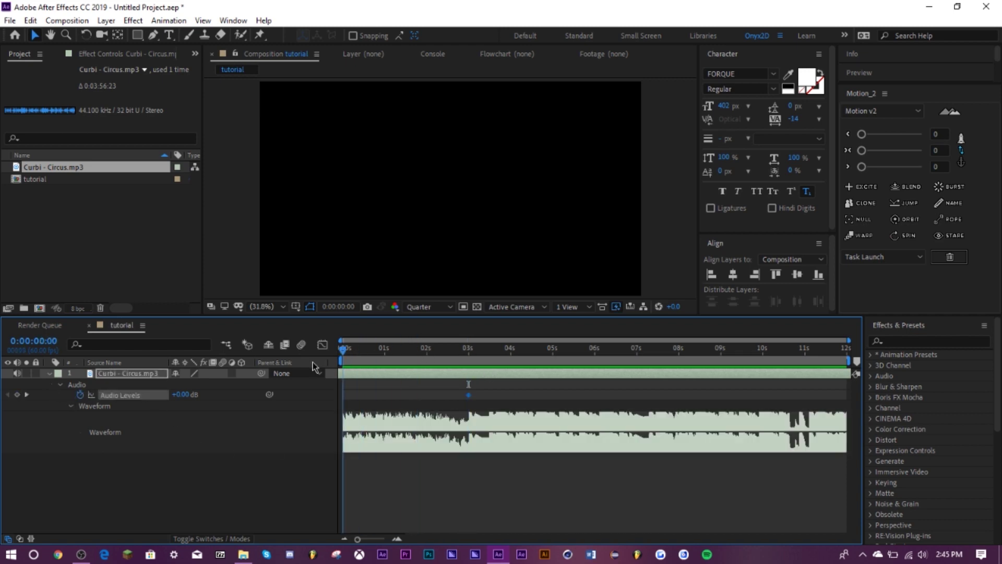
pyautogui.click(181, 395)
pyautogui.press('Return')
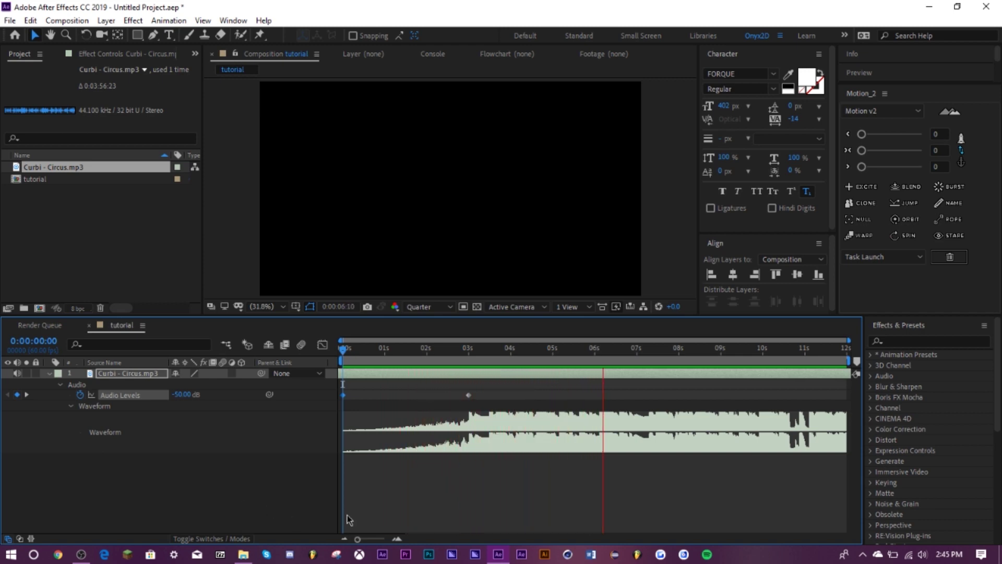
# Step: Fade the song out by keyframing Audio Levels at +0.00 dB at 0:00:07:12 and -60 dB at the composition's end
pyautogui.press('space')
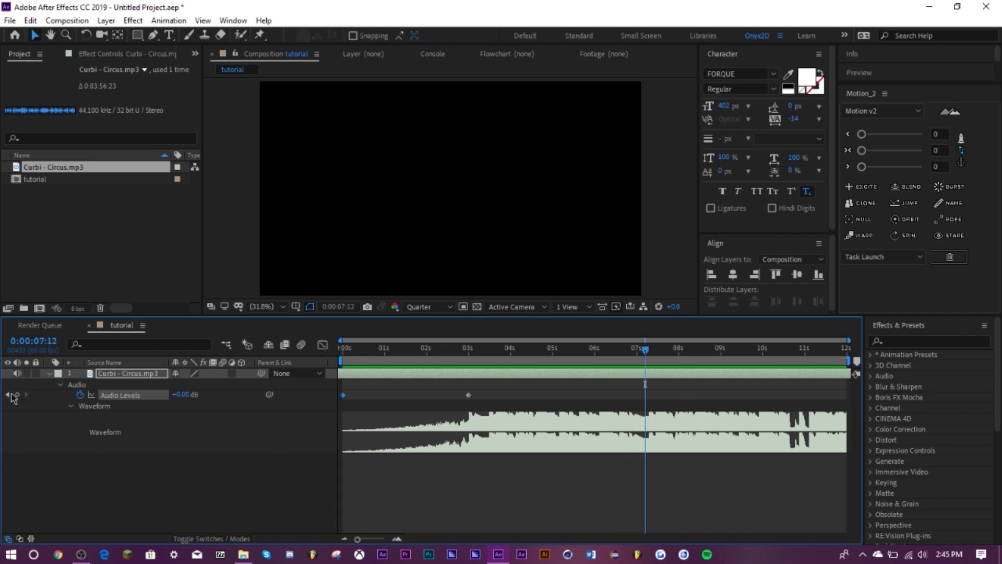
pyautogui.click(17, 394)
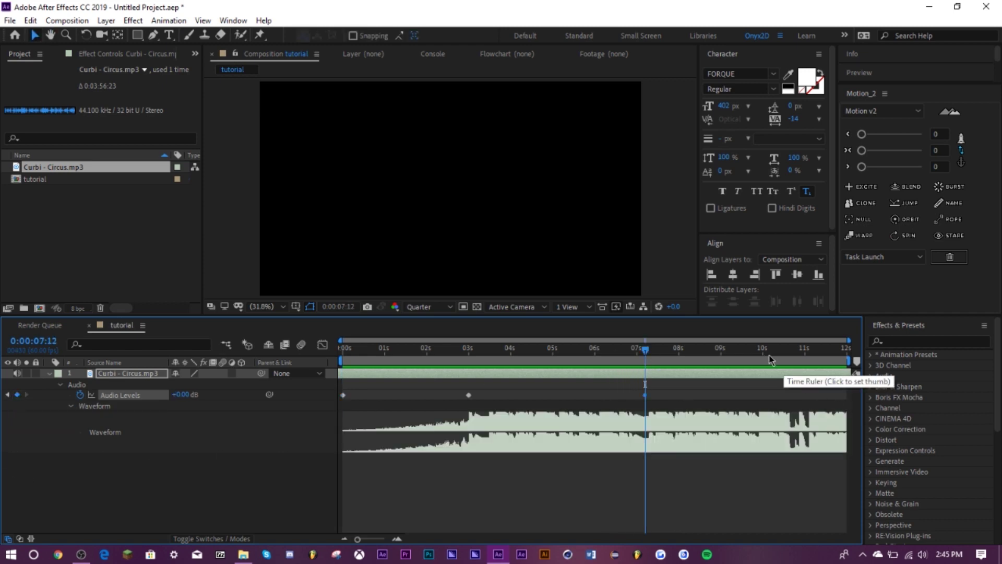
pyautogui.moveTo(770, 359); pyautogui.dragTo(880, 358)
pyautogui.click(183, 395)
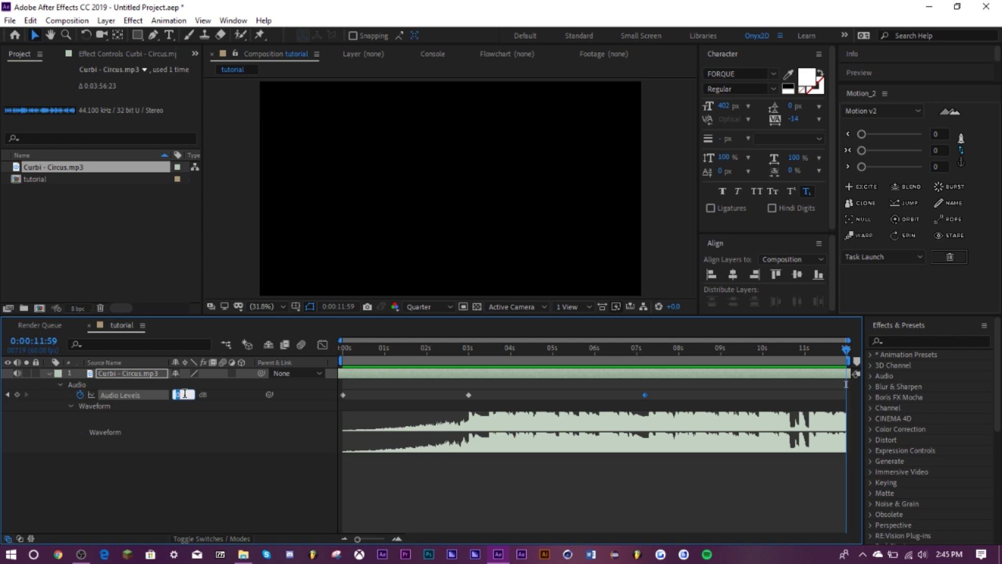
pyautogui.write('-60')
pyautogui.press('Return')
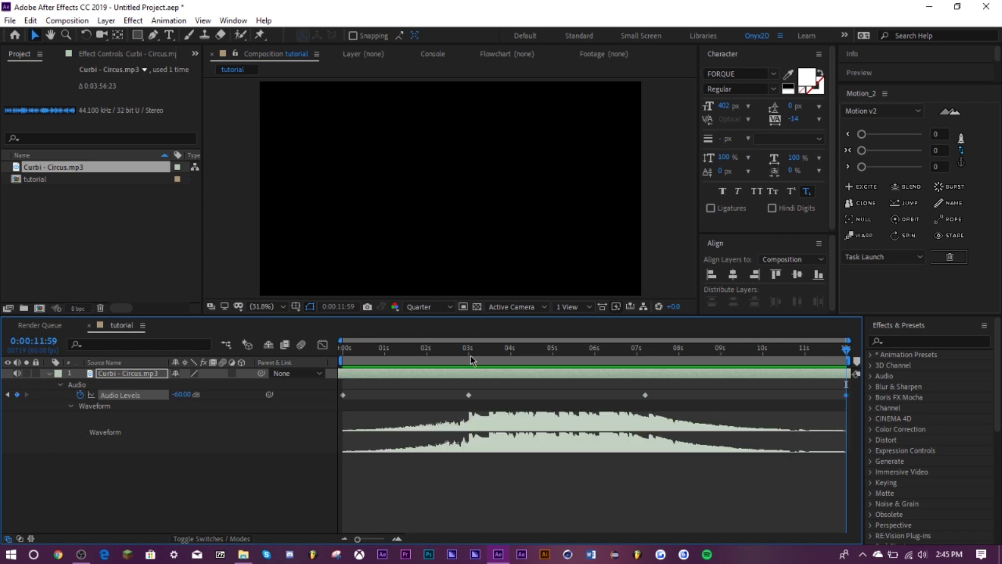
# Step: Mark each beat on the song layer with layer markers from 0:00:03:00 to 0:00:07:46, and collapse the layer's properties
pyautogui.click(469, 356)
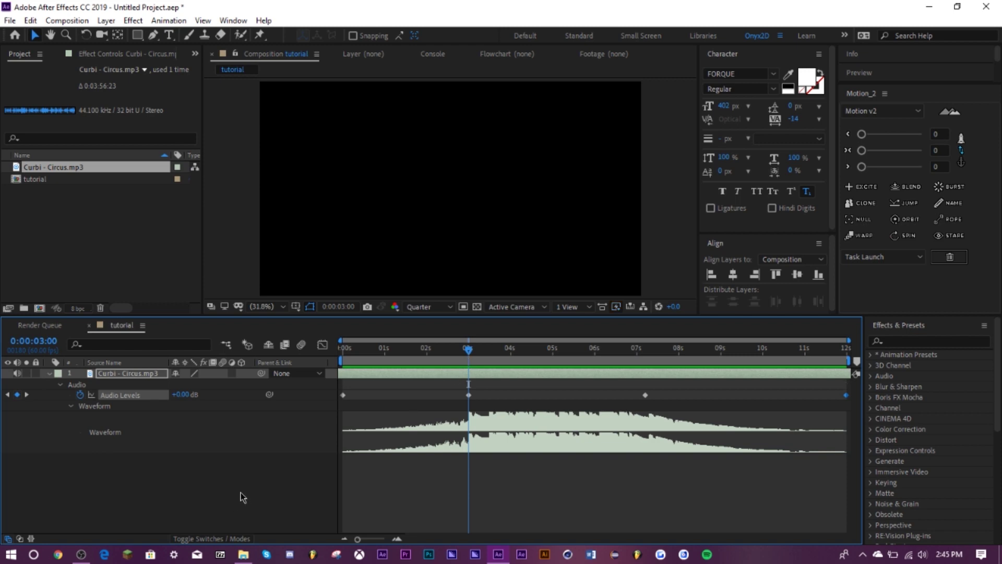
pyautogui.click(150, 376)
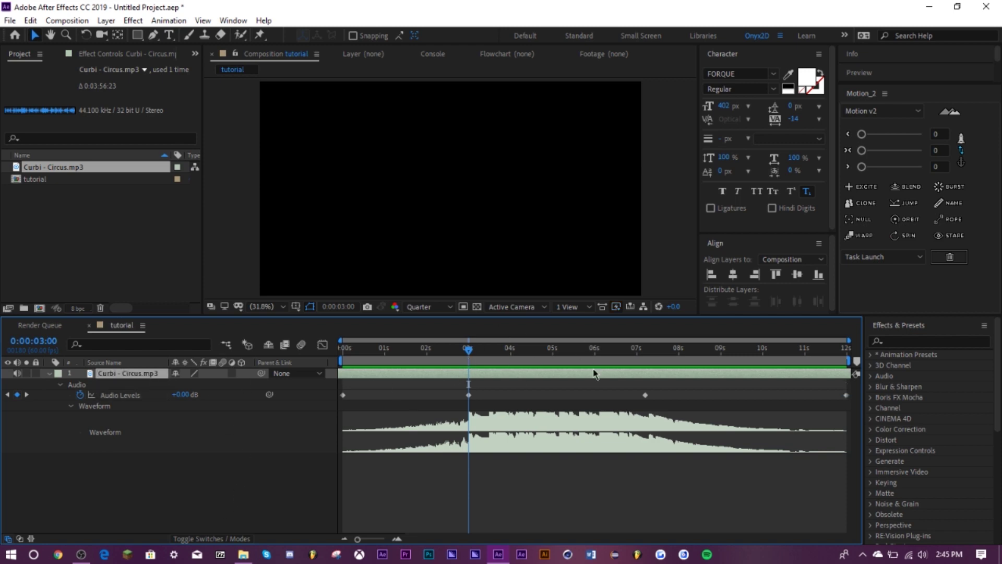
pyautogui.press('KP_Multiply')
pyautogui.hotkey('ctrl', 'z')
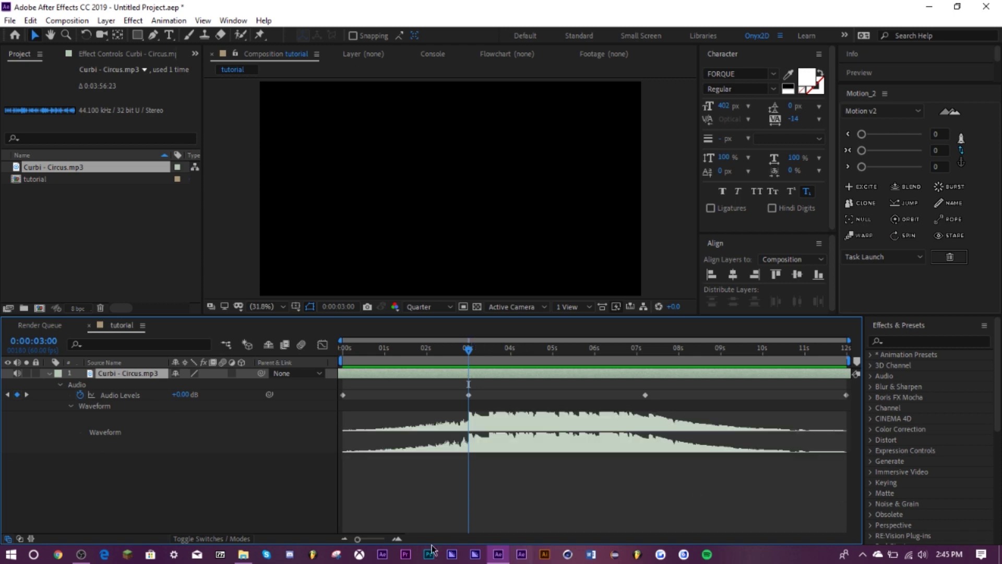
pyautogui.moveTo(370, 539); pyautogui.dragTo(382, 539)
pyautogui.press('space')
pyautogui.press('KP_Multiply')
pyautogui.press('KP_Multiply')
pyautogui.press('KP_Multiply')
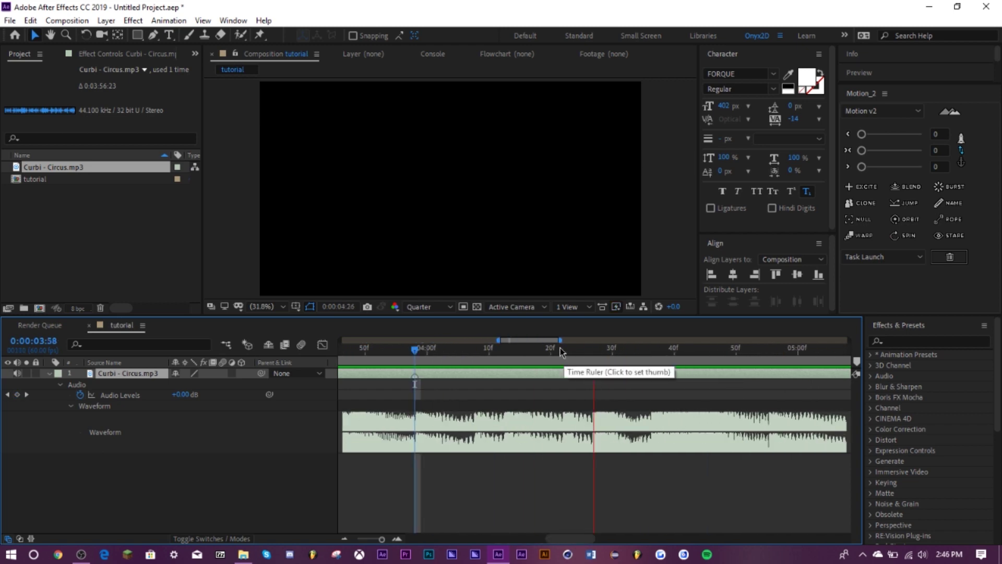
pyautogui.press('KP_Multiply')
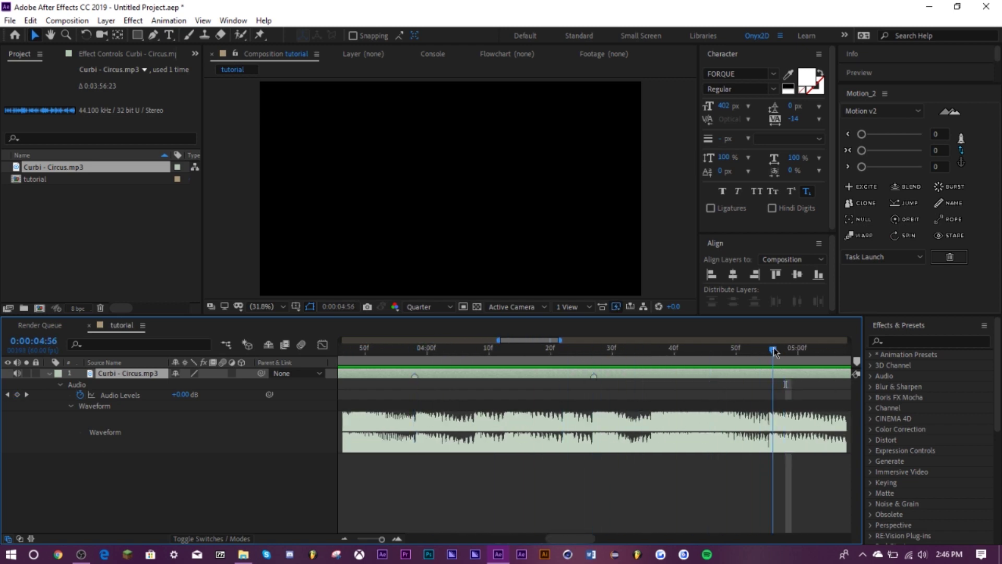
pyautogui.press('KP_Multiply')
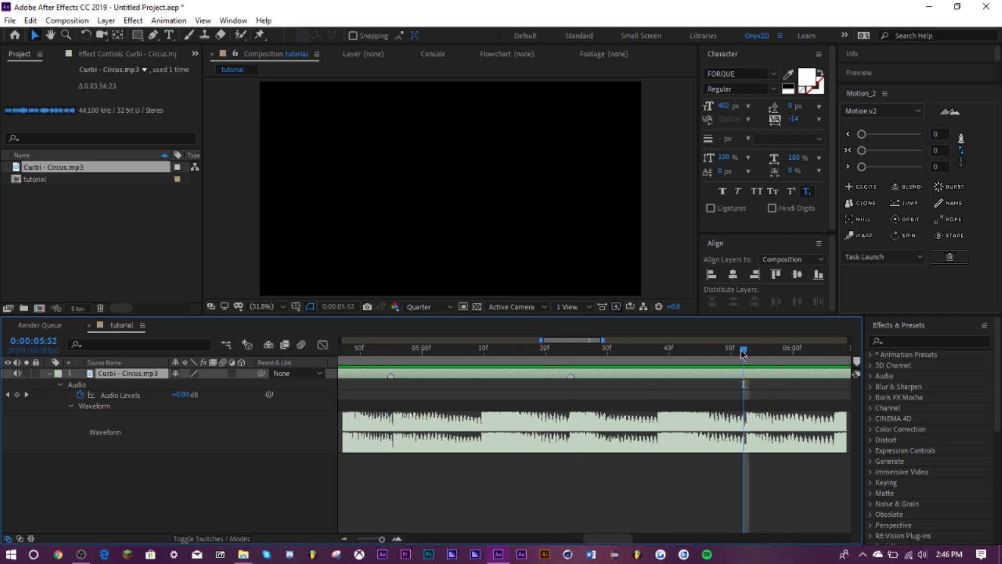
pyautogui.press('KP_Multiply')
pyautogui.press('space')
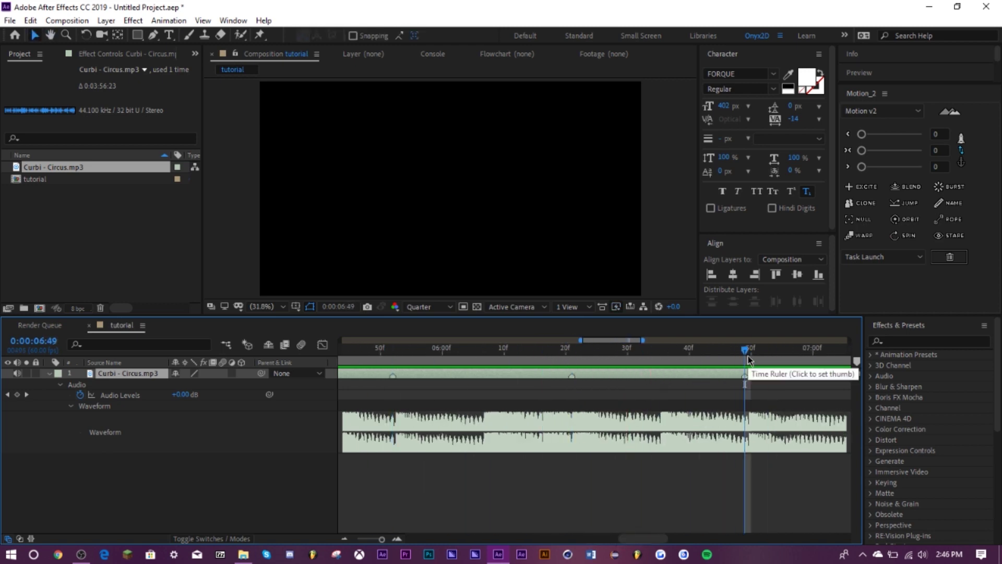
pyautogui.press('KP_Multiply')
pyautogui.press('KP_Multiply')
pyautogui.press(';')
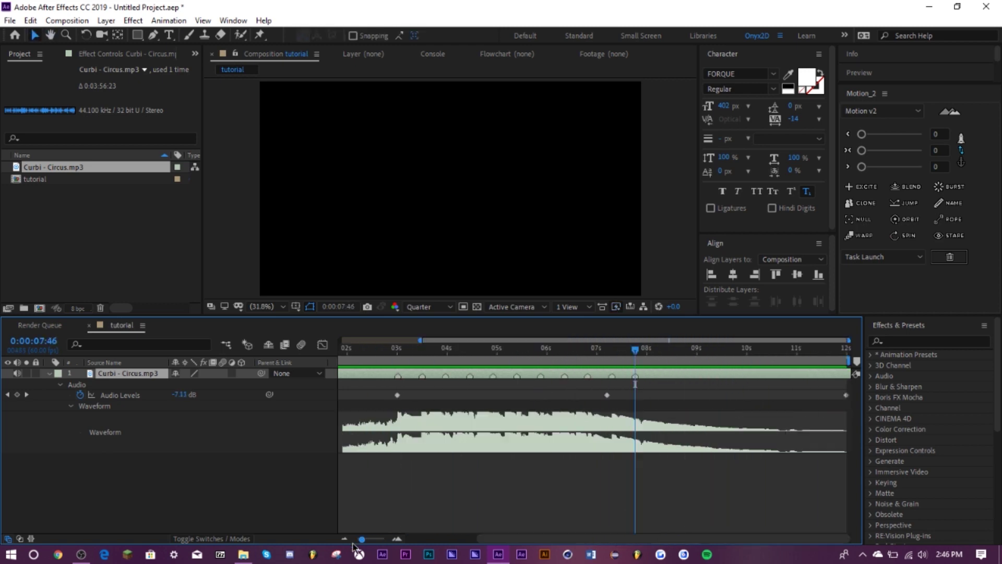
pyautogui.click(262, 484)
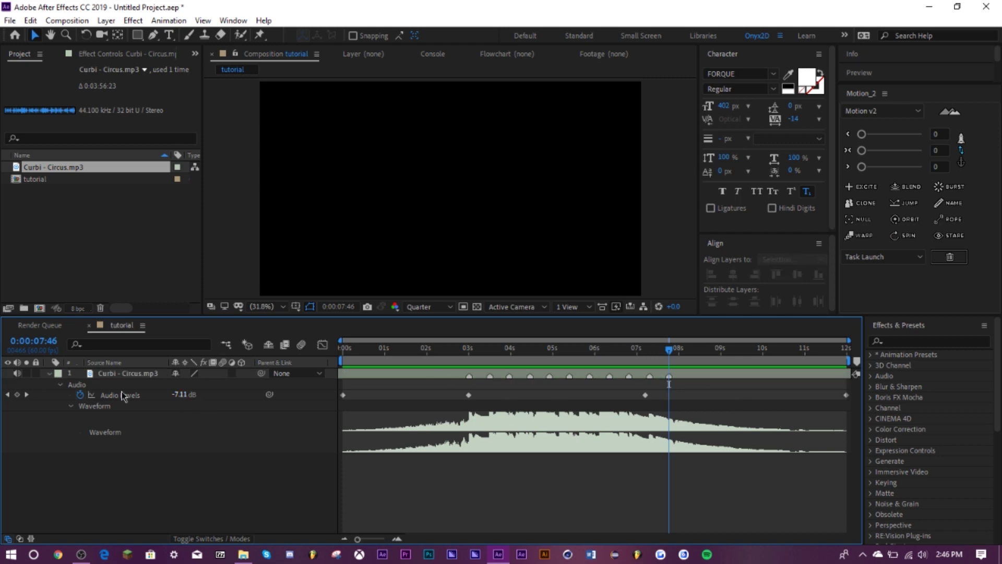
pyautogui.click(49, 375)
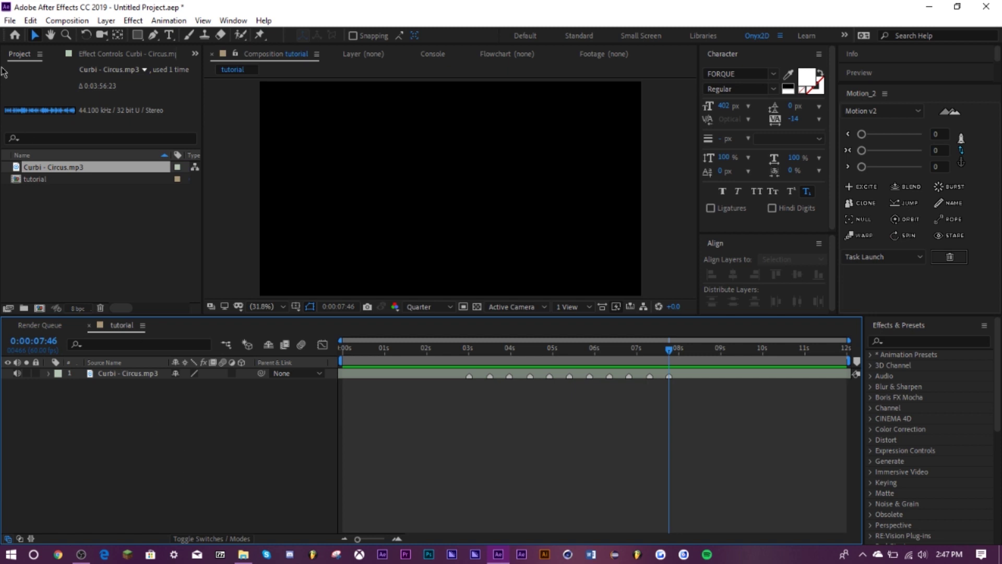
# Step: Create a new 1920 x 1080 composition named text, at 60 fps and 12 seconds long
pyautogui.click(78, 21)
pyautogui.click(89, 36)
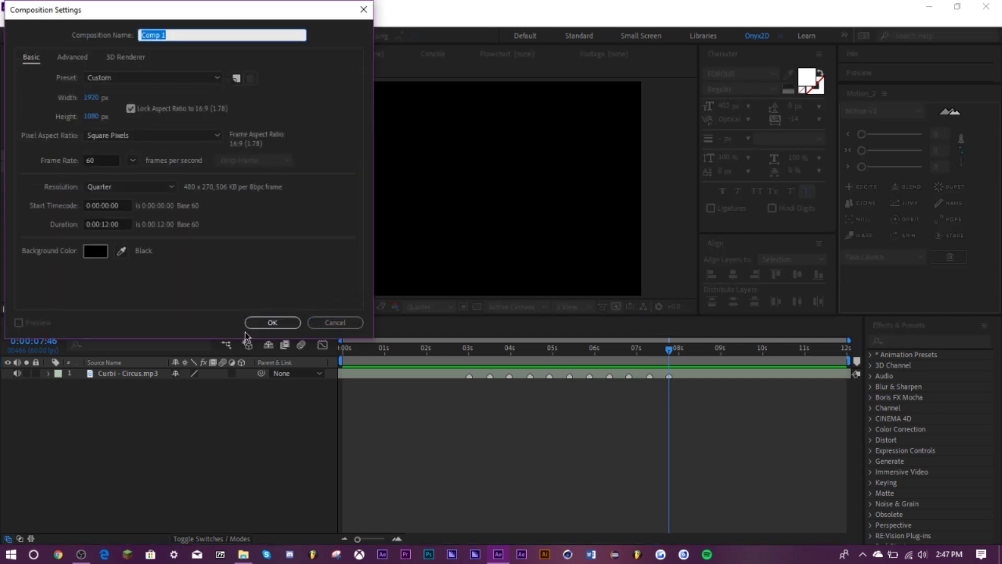
pyautogui.write('text')
pyautogui.click(247, 328)
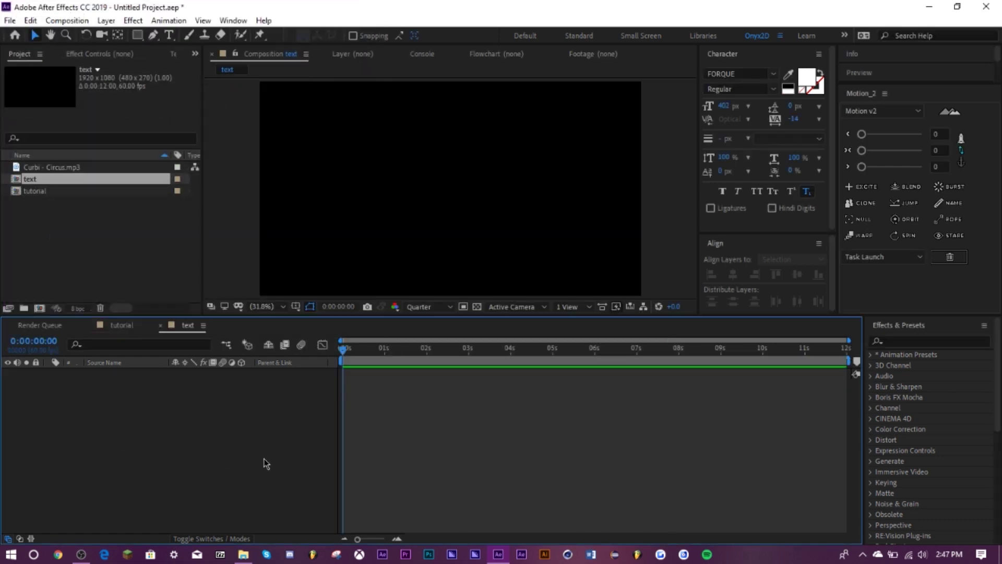
# Step: Choose the Type tool and set its font to American Captain
pyautogui.click(169, 36)
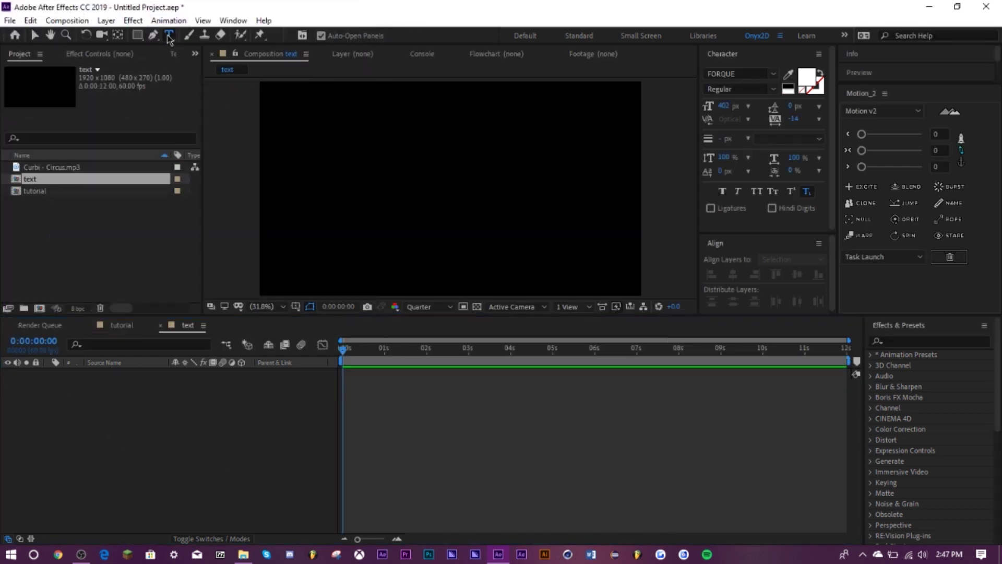
pyautogui.click(774, 74)
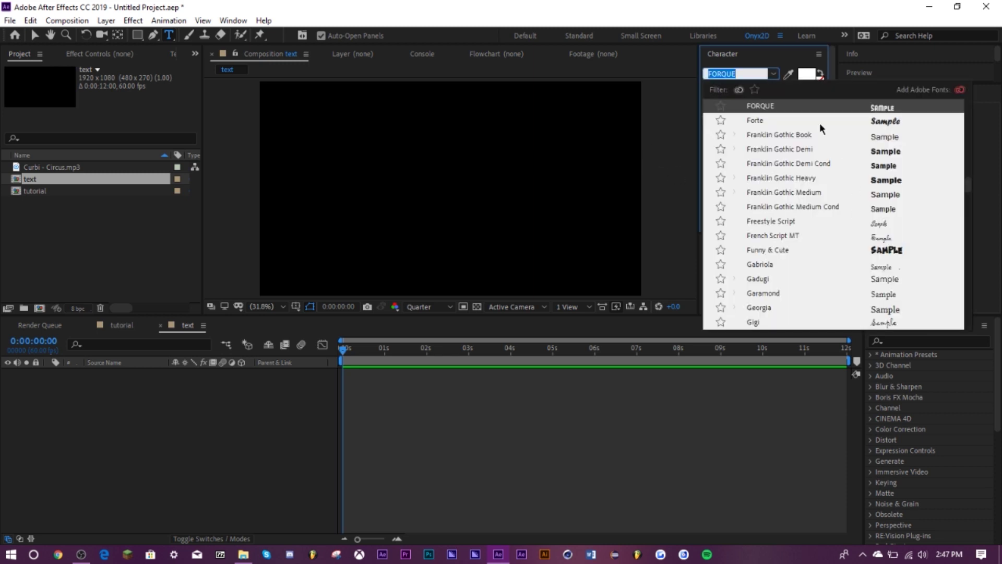
pyautogui.scroll(6, 807, 200)
pyautogui.write('america')
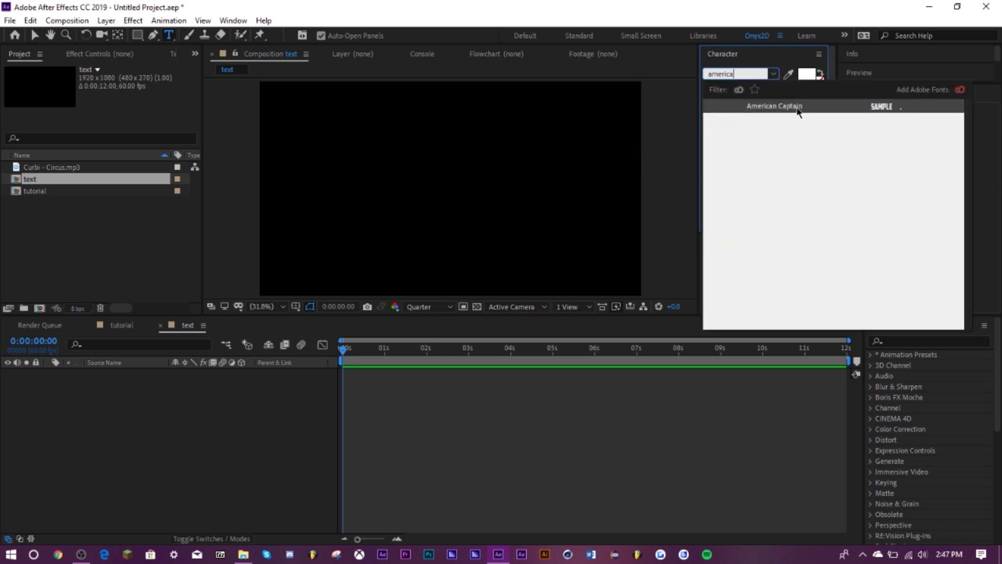
pyautogui.click(796, 107)
# Step: Add a text layer reading "tutorial" in the text composition
pyautogui.click(362, 209)
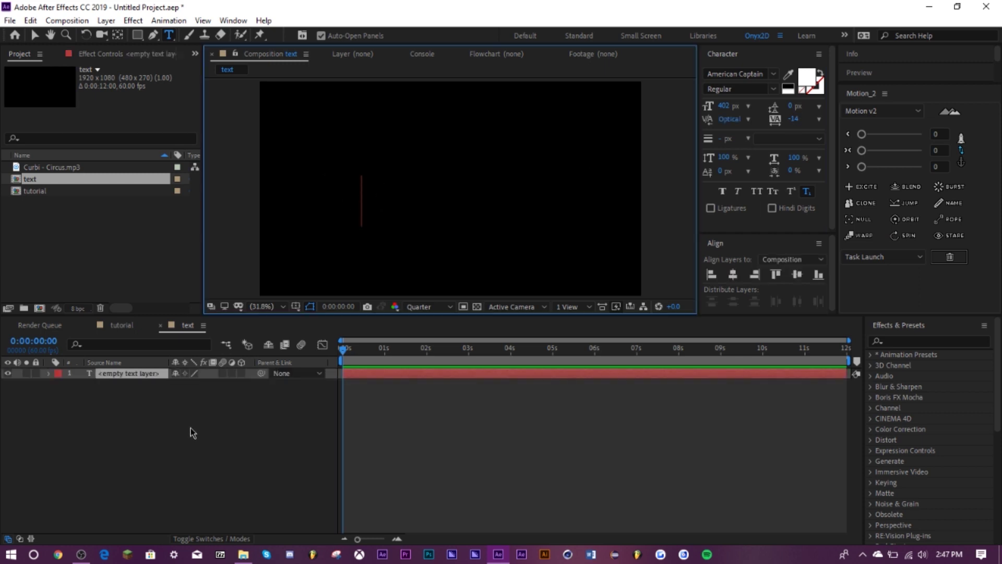
pyautogui.write('Onyx')
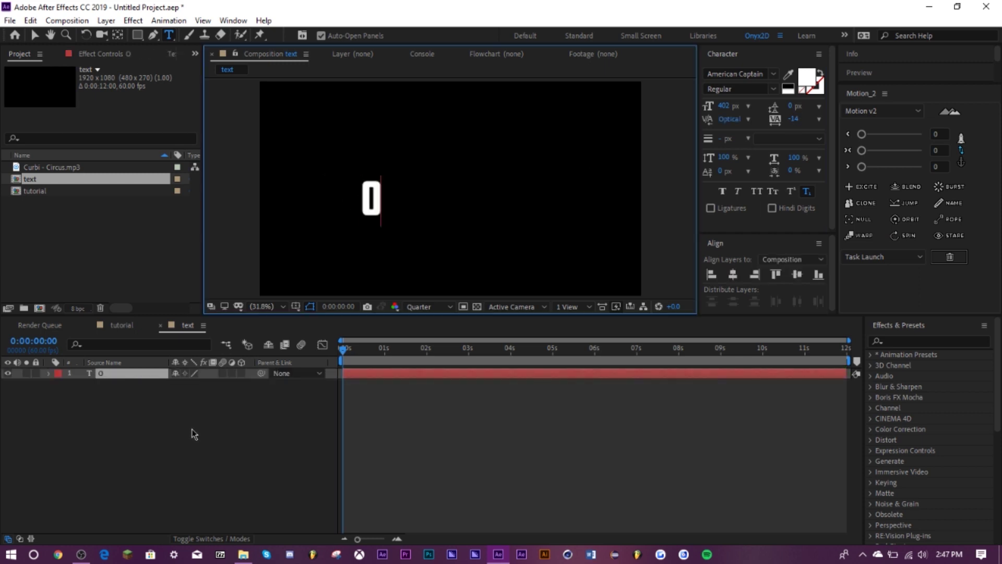
pyautogui.press('BackSpace')
pyautogui.press('BackSpace')
pyautogui.press('BackSpace')
pyautogui.press('BackSpace')
pyautogui.write('tur')
pyautogui.press('BackSpace')
pyautogui.write('torial')
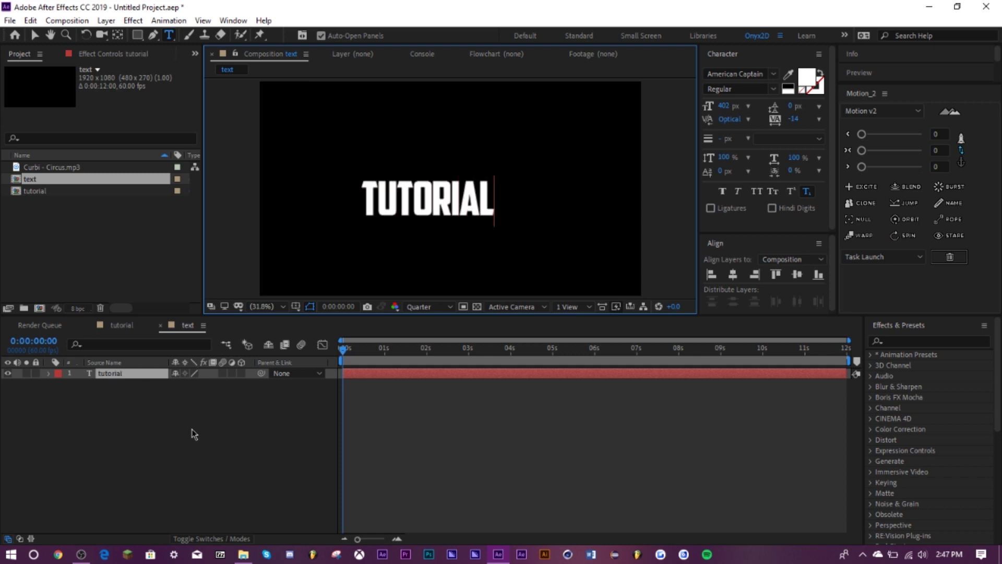
pyautogui.press('Escape')
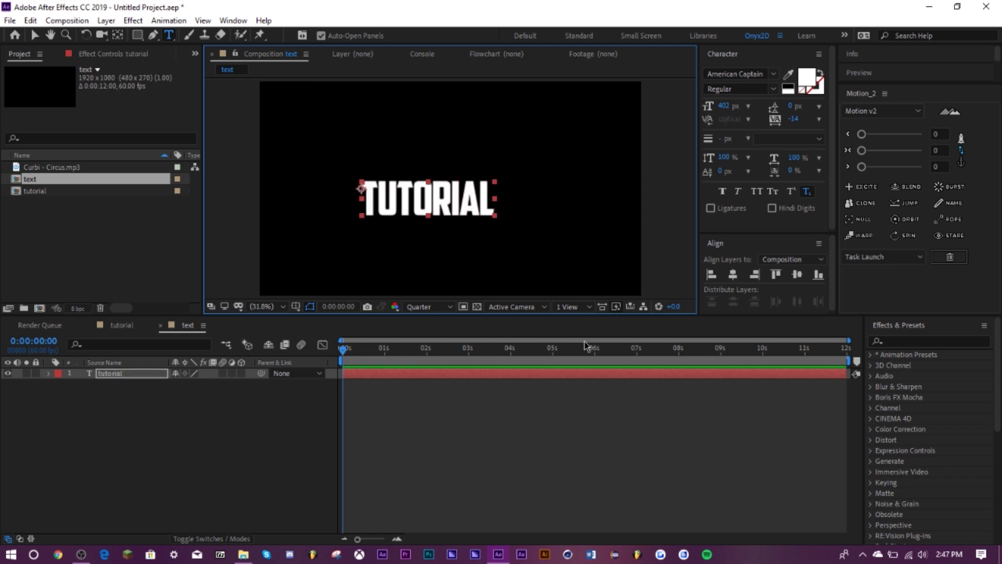
# Step: Centre the text layer horizontally and vertically in the composition and move its anchor point to the layer's centre
pyautogui.click(733, 276)
pyautogui.click(798, 276)
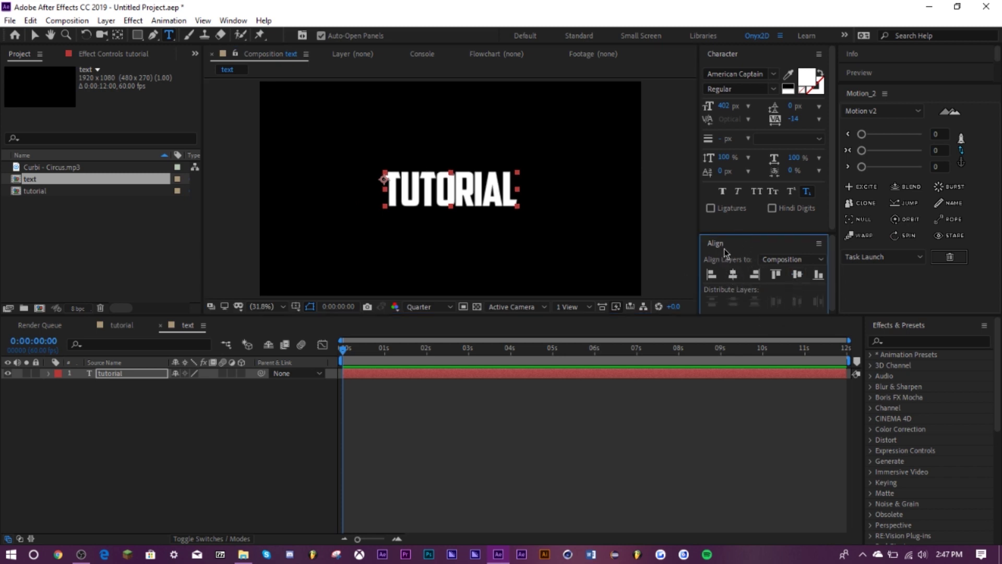
pyautogui.click(118, 37)
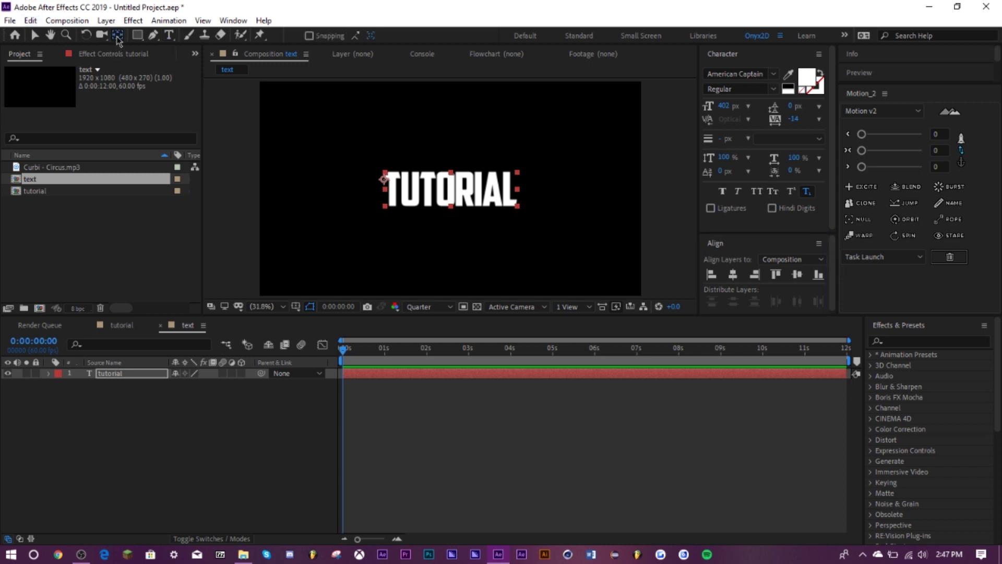
pyautogui.hotkey('ctrl', 'alt', 'Home')
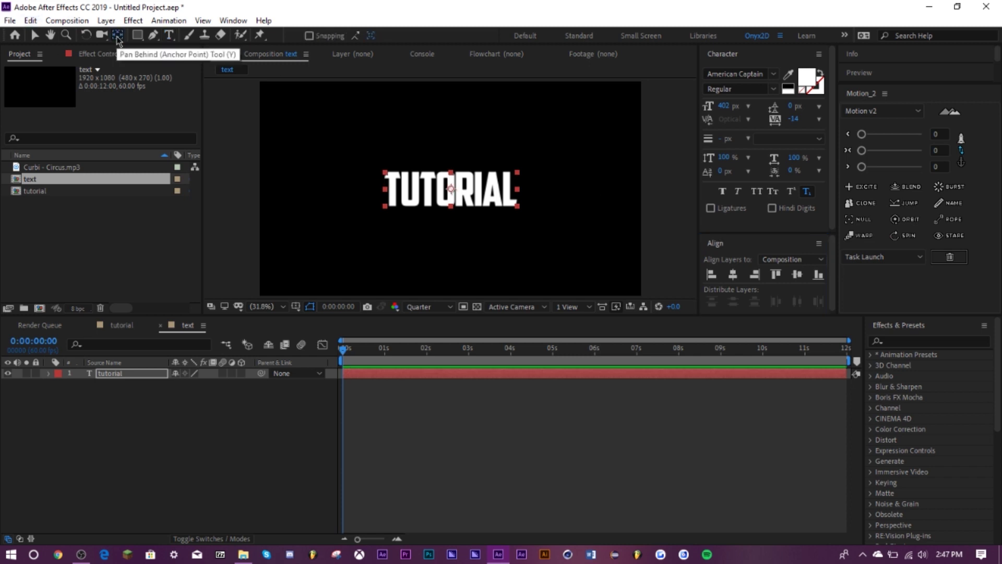
pyautogui.click(163, 433)
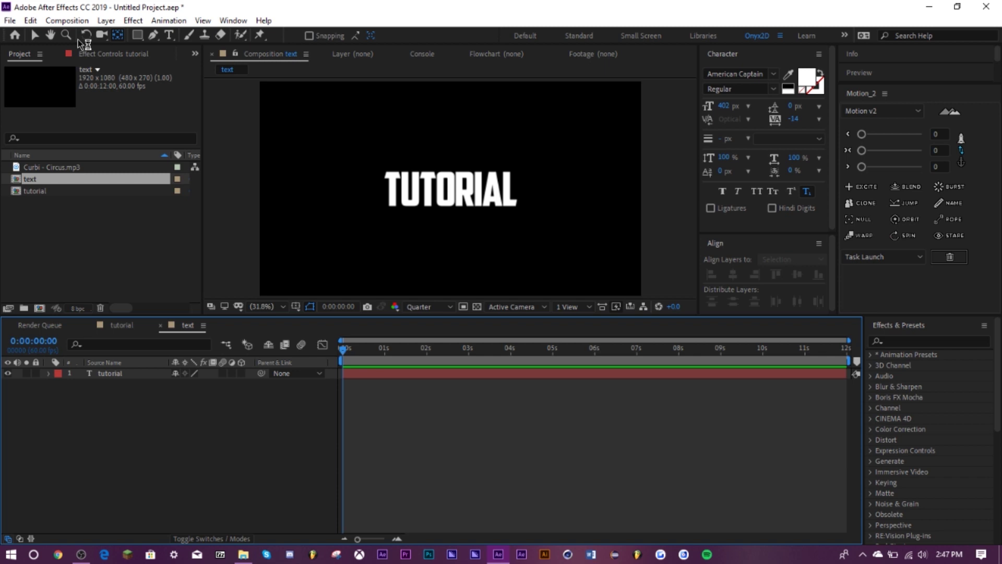
pyautogui.click(35, 37)
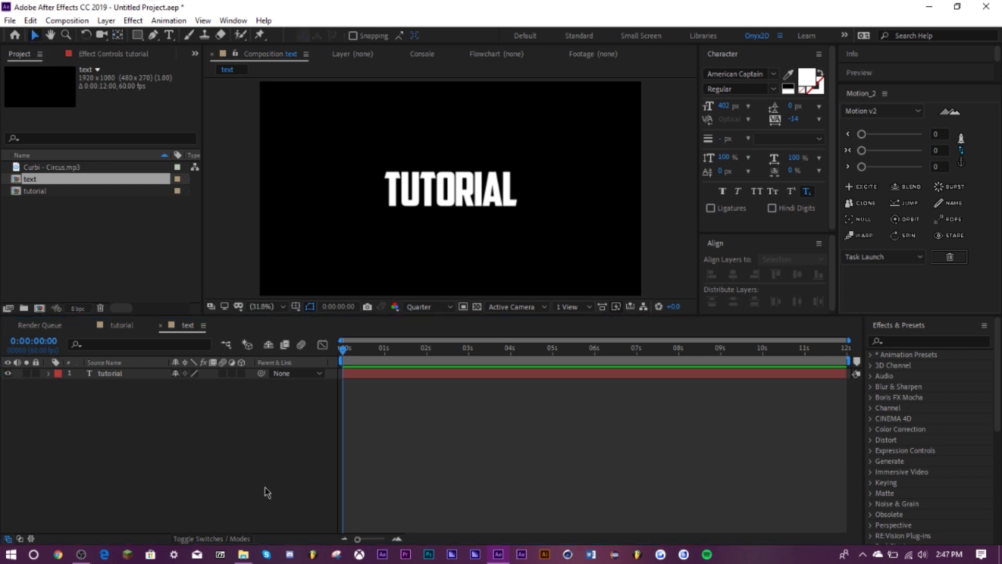
pyautogui.click(155, 441)
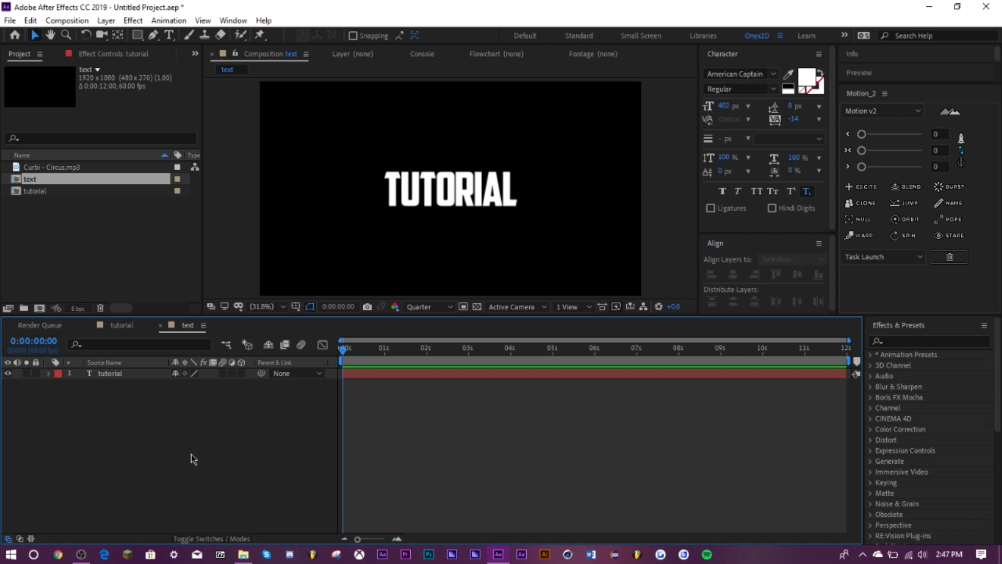
# Step: Add a Stroke layer style to the tutorial text layer and set the preview resolution to Full
pyautogui.click(129, 373)
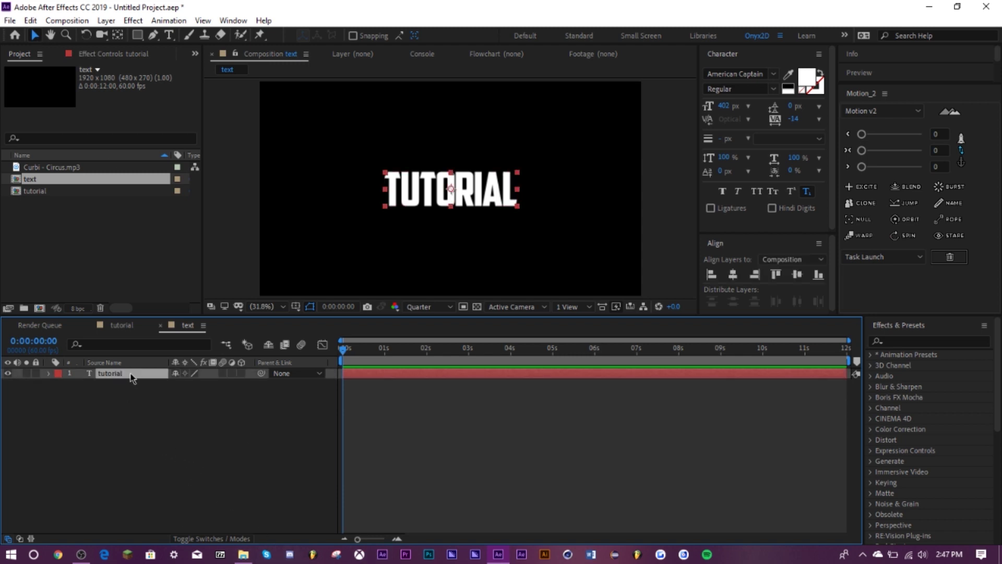
pyautogui.rightClick(131, 380)
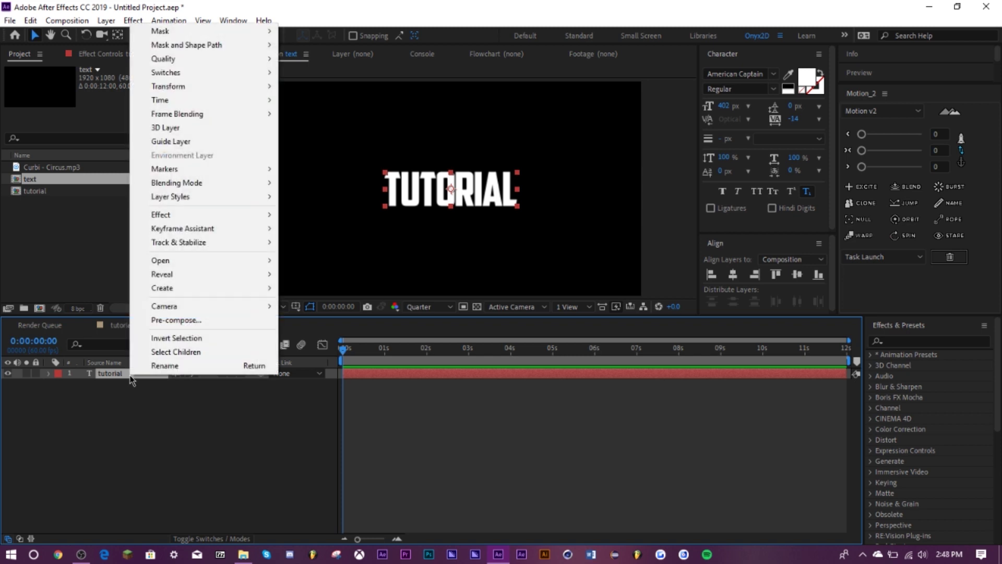
pyautogui.moveTo(193, 203)
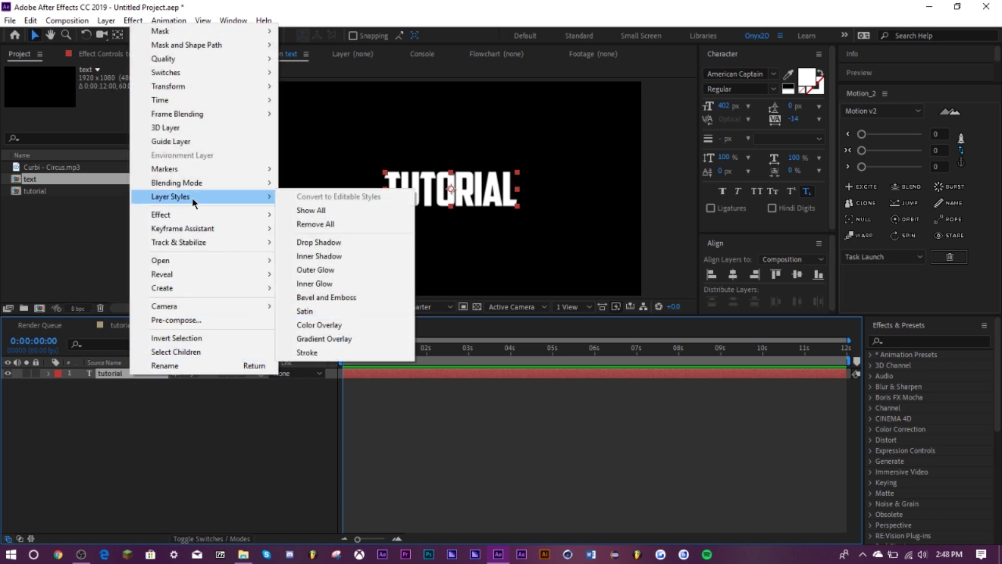
pyautogui.click(323, 353)
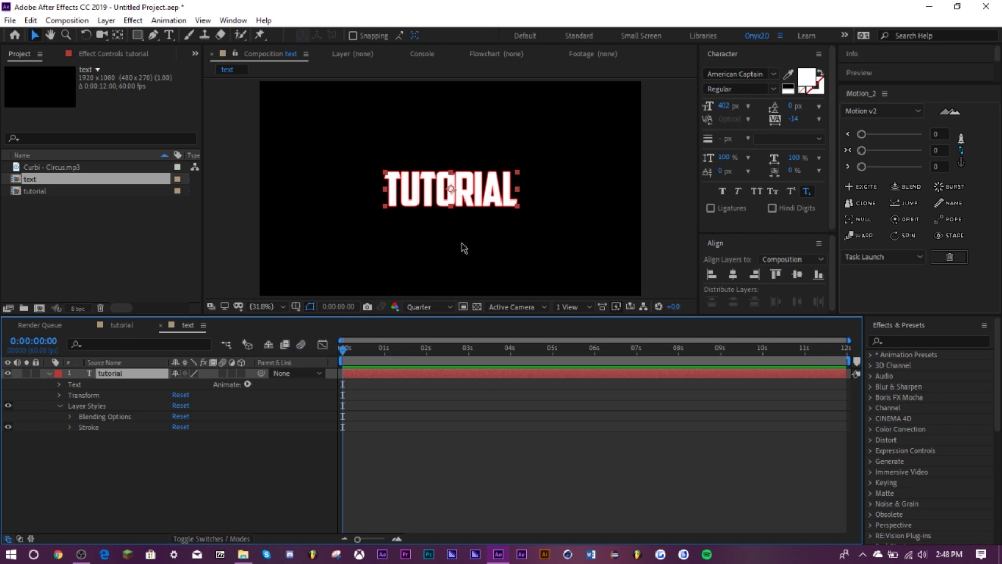
pyautogui.press('/')
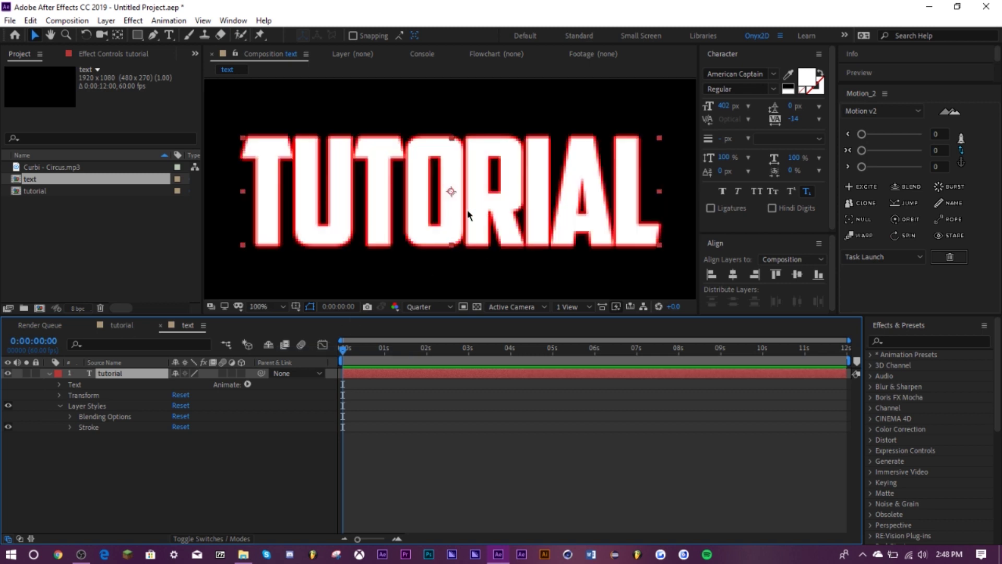
pyautogui.click(425, 306)
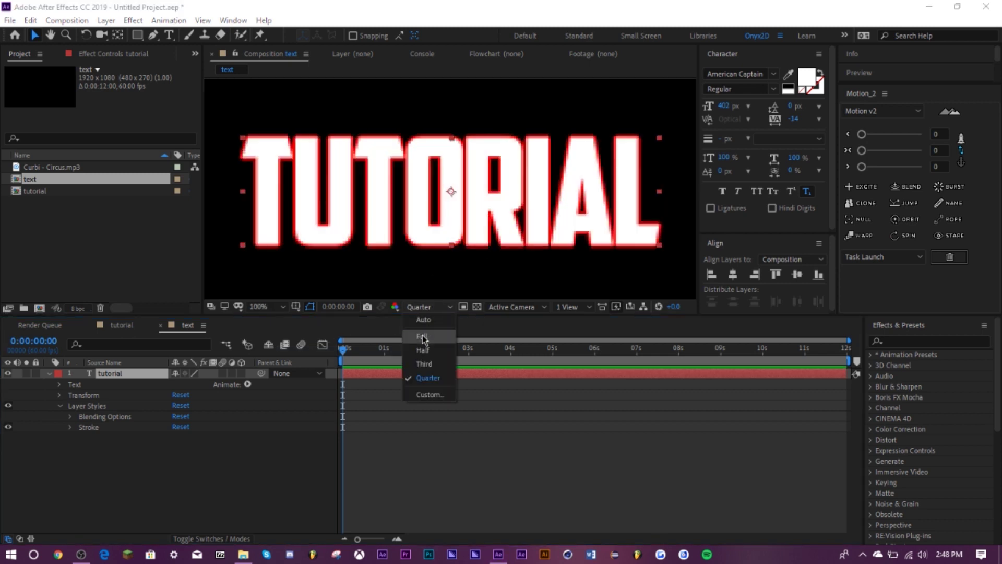
pyautogui.click(422, 335)
# Step: Set the text stroke's colour to blue 0066FF and its size to 8.3
pyautogui.click(70, 427)
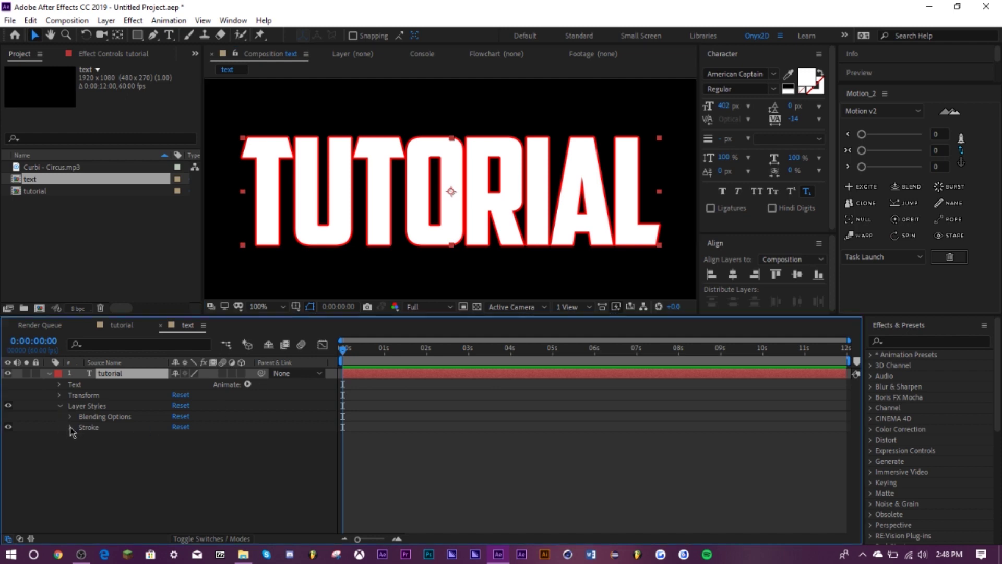
pyautogui.click(179, 448)
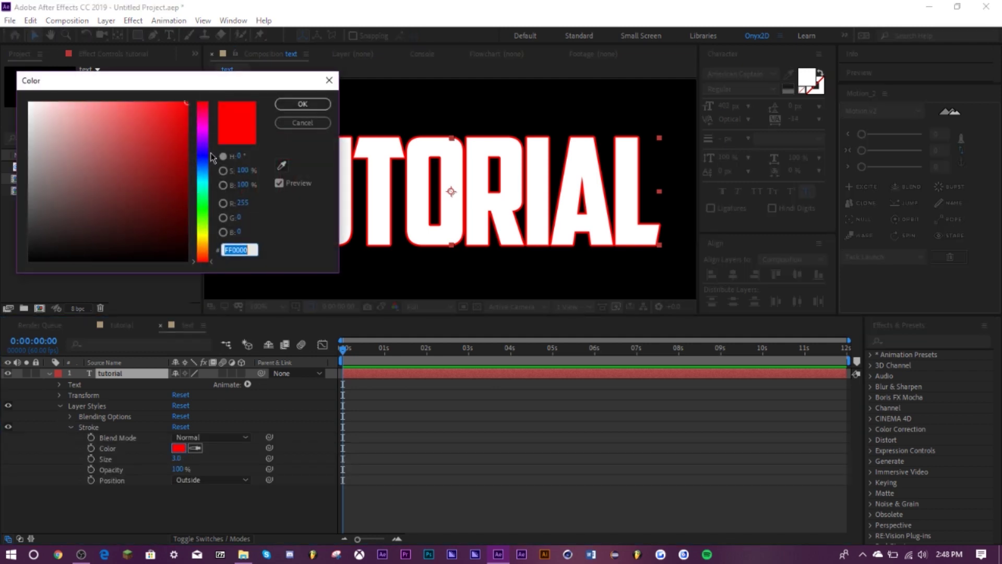
pyautogui.moveTo(203, 152); pyautogui.dragTo(208, 168)
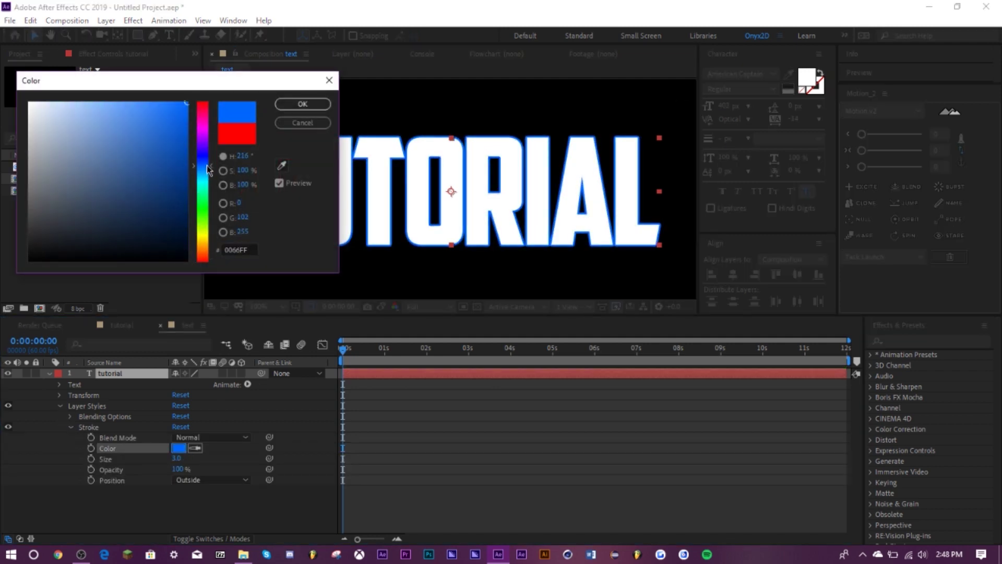
pyautogui.click(309, 103)
pyautogui.moveTo(176, 459); pyautogui.dragTo(209, 460)
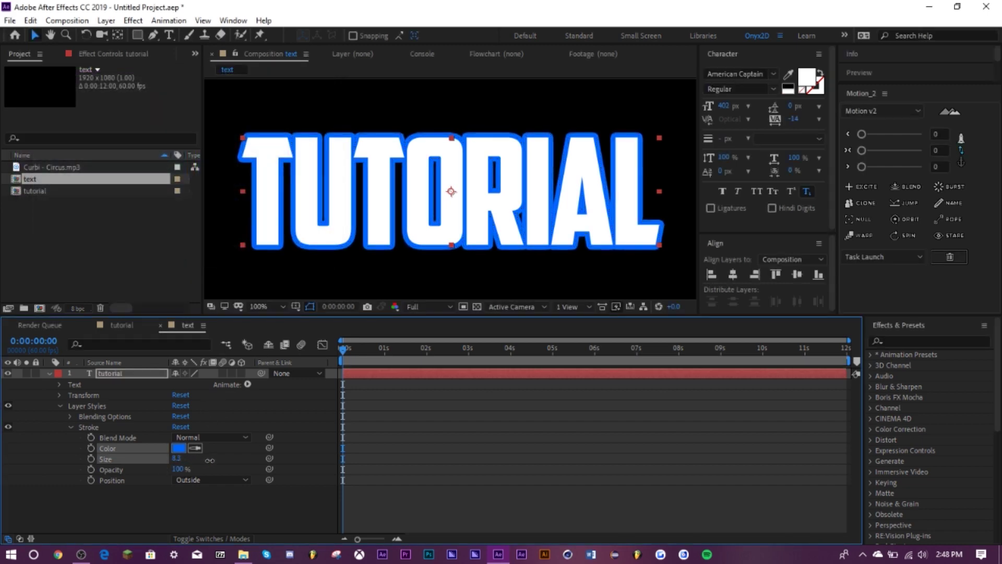
pyautogui.click(70, 427)
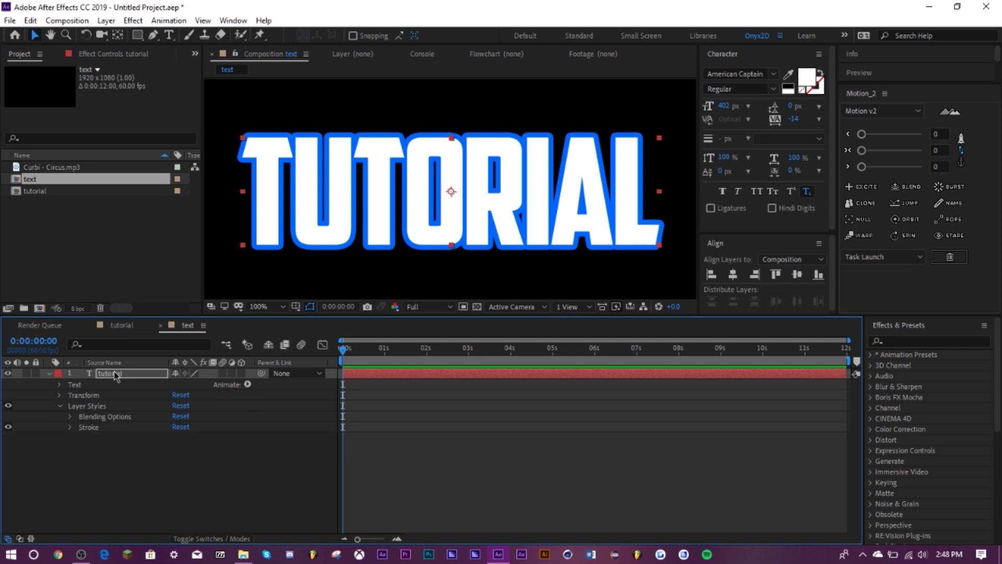
# Step: Add an Inner Shadow layer style to the tutorial text layer and set its opacity to 50%
pyautogui.rightClick(116, 375)
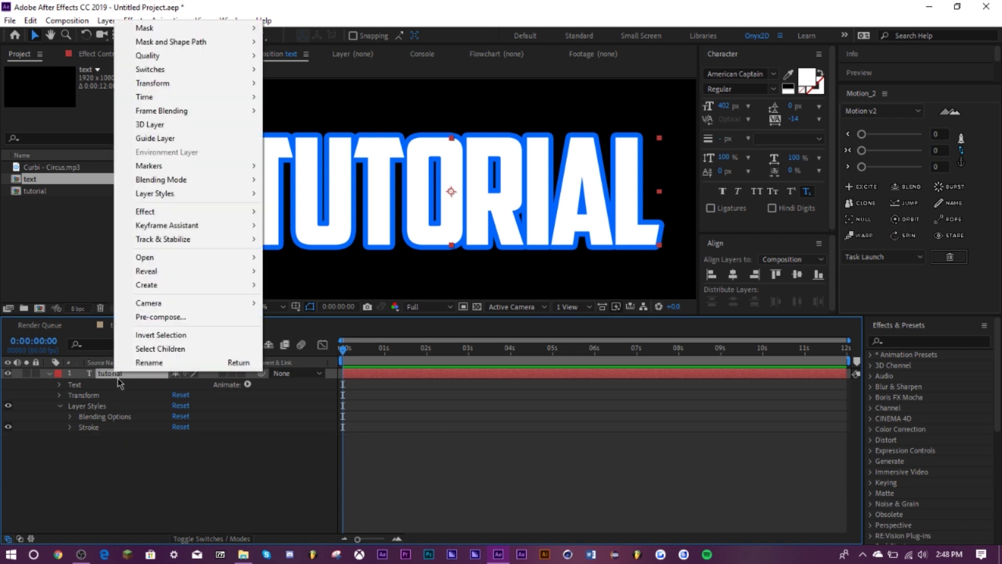
pyautogui.moveTo(224, 196)
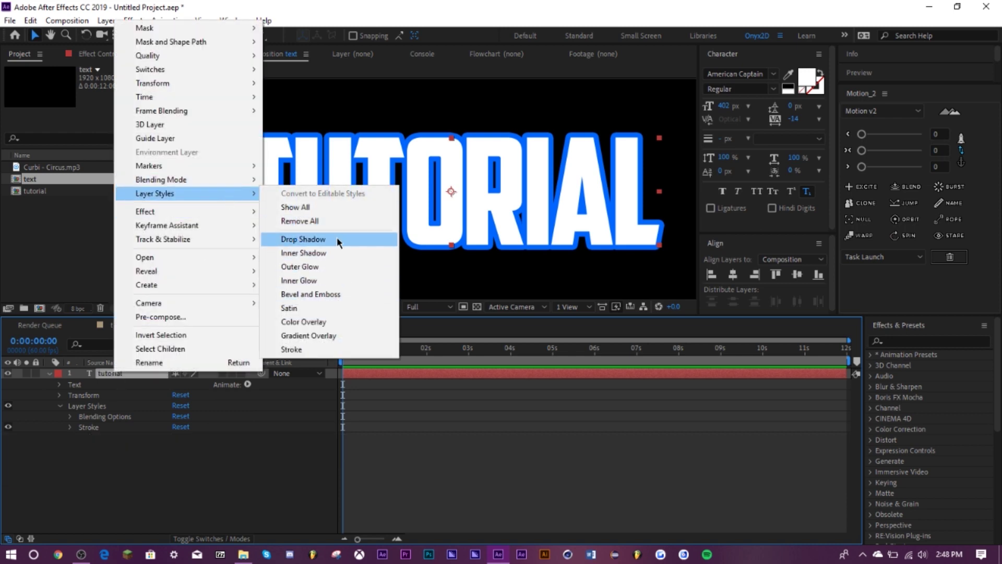
pyautogui.click(323, 253)
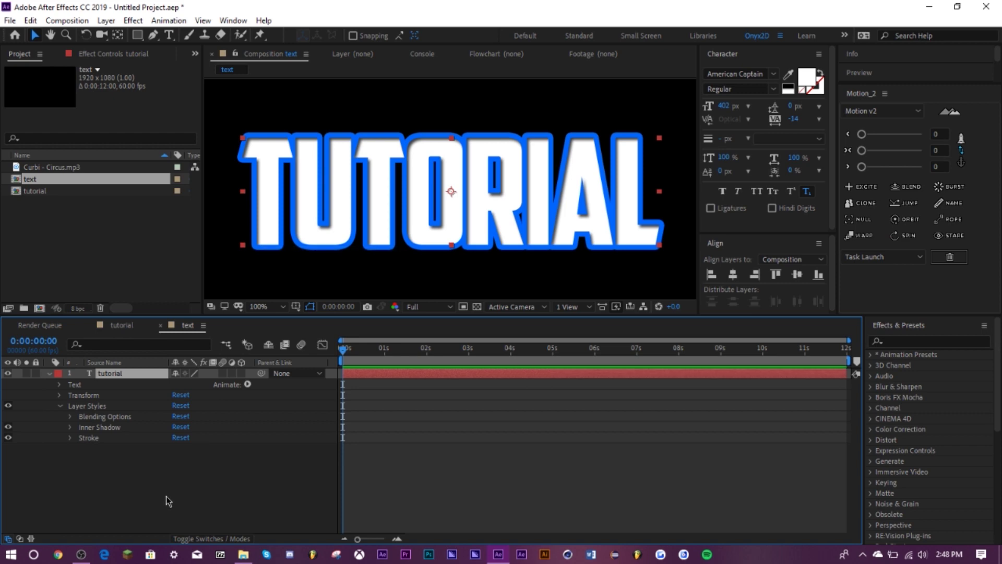
pyautogui.click(71, 426)
pyautogui.click(176, 458)
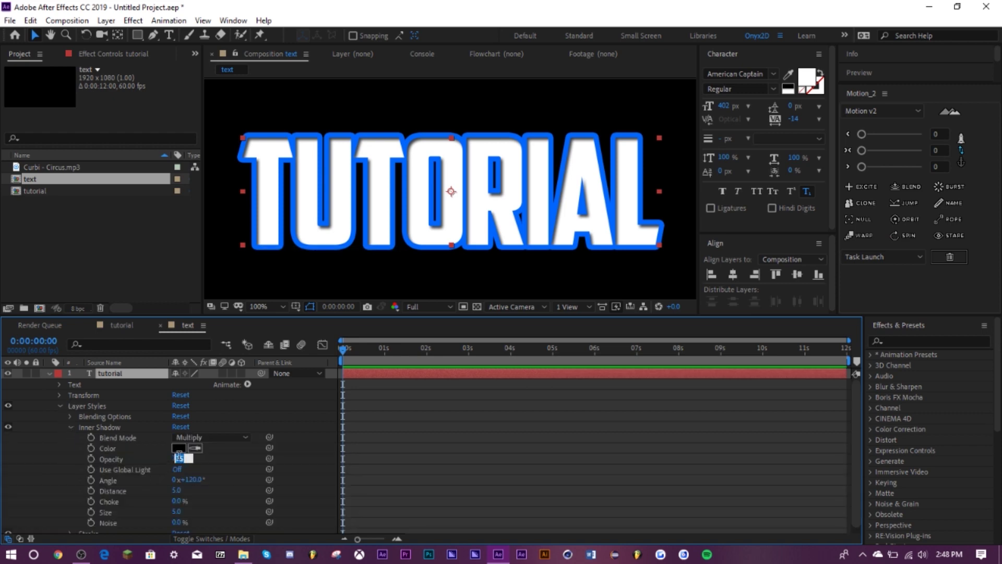
pyautogui.write('50')
pyautogui.press('Return')
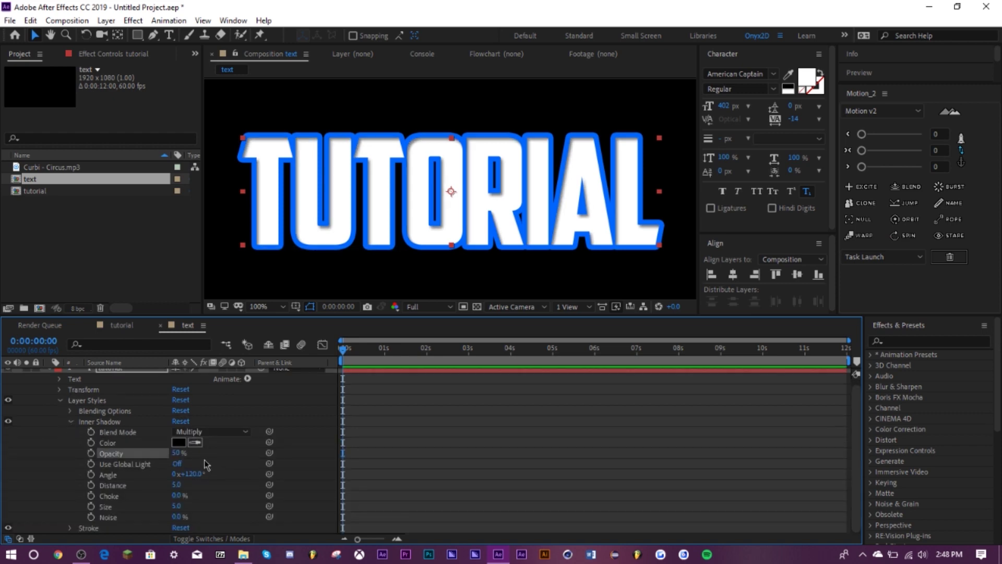
# Step: Set the inner shadow's angle to 270° and its distance to 5, and collapse the layer's properties
pyautogui.click(190, 472)
pyautogui.write('270')
pyautogui.press('Return')
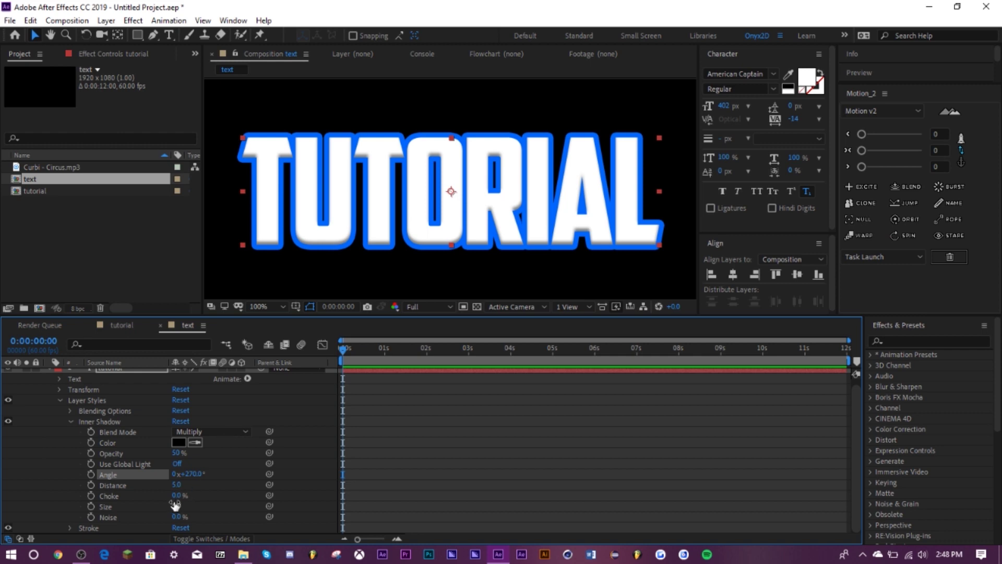
pyautogui.moveTo(175, 485); pyautogui.dragTo(177, 485)
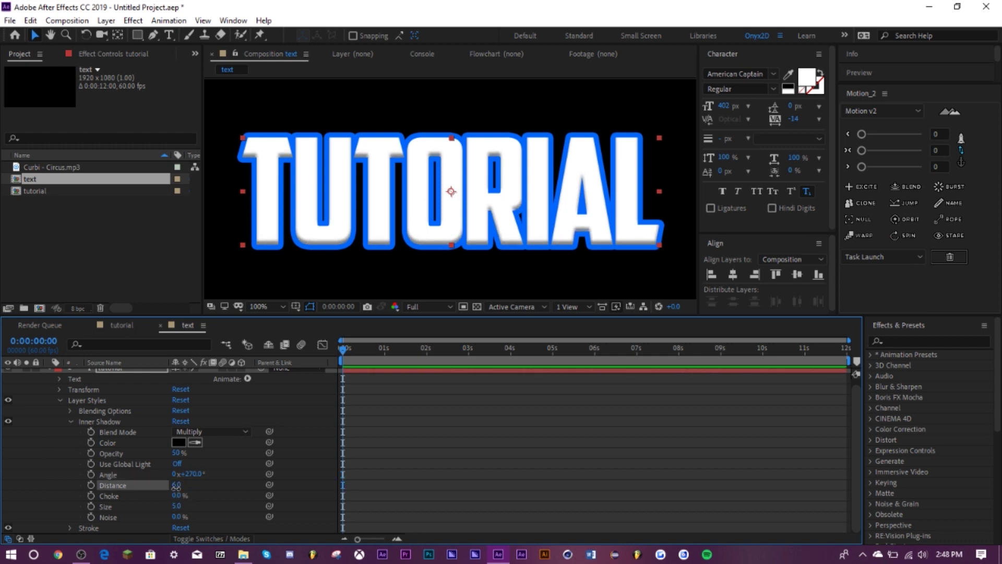
pyautogui.click(177, 485)
pyautogui.write('5')
pyautogui.press('Return')
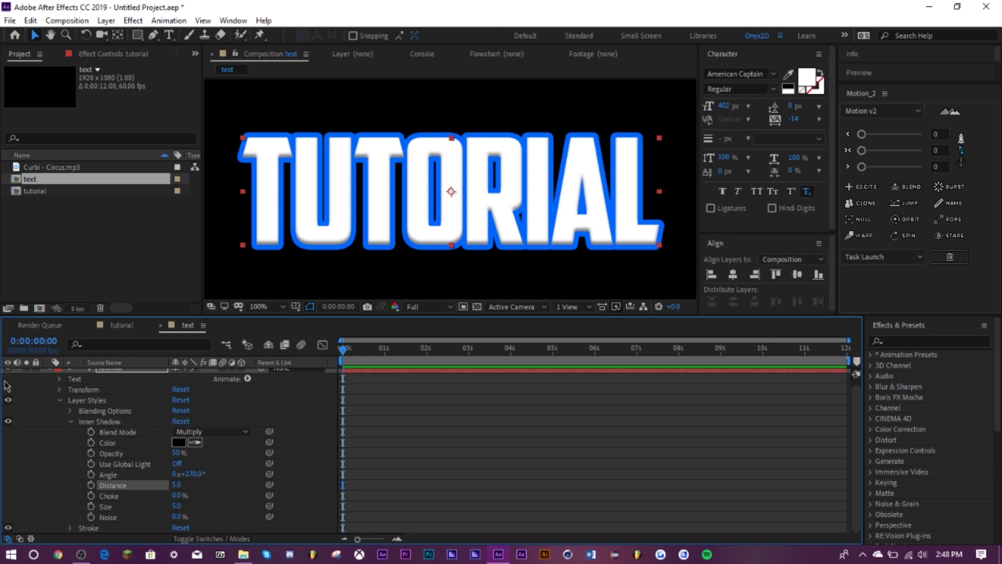
pyautogui.scroll(1, 51, 395)
pyautogui.click(49, 374)
pyautogui.click(132, 415)
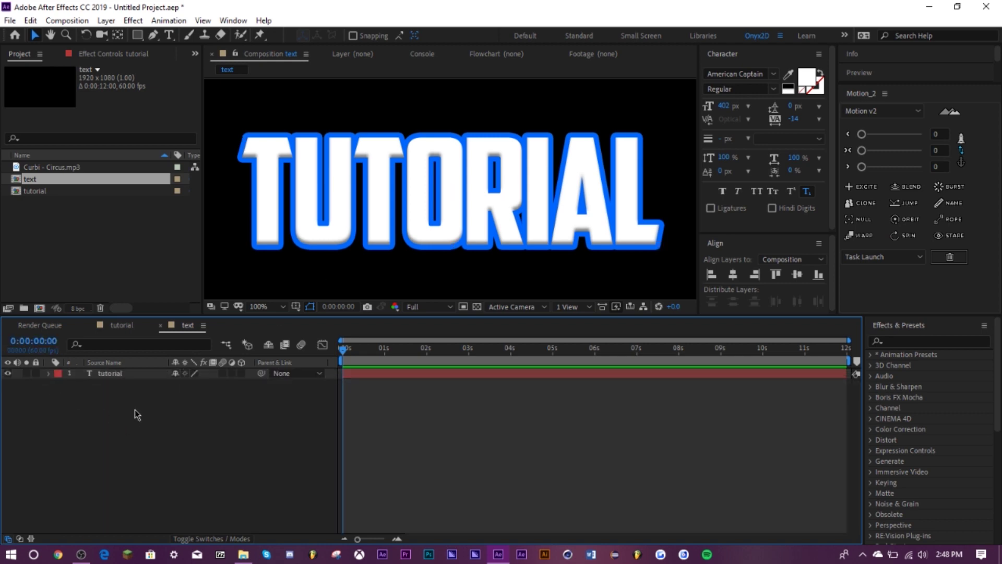
# Step: Duplicate the tutorial text layer and delete the original
pyautogui.click(124, 373)
pyautogui.hotkey('ctrl', 'd')
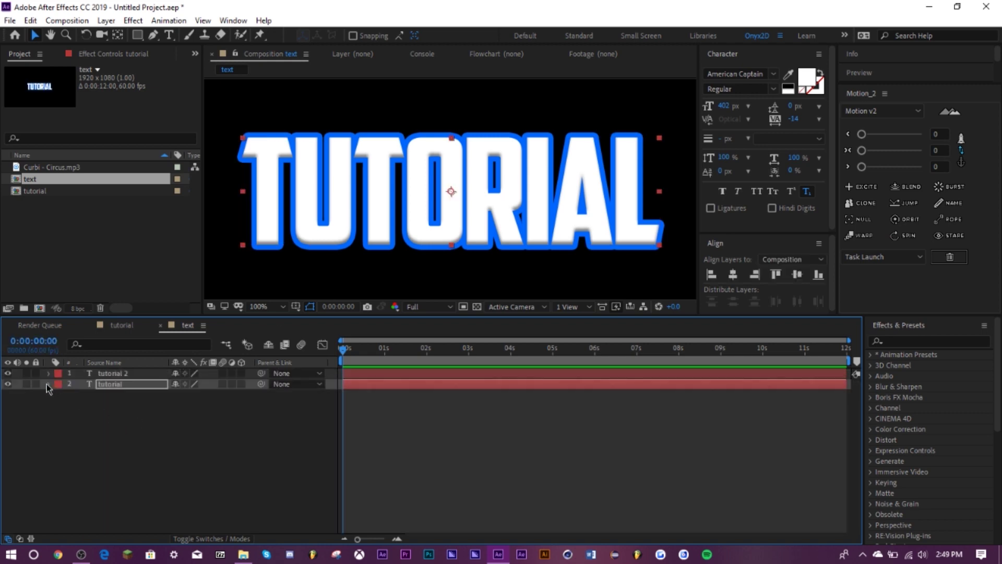
pyautogui.press('Delete')
# Step: Create shapes from the tutorial 2 text layer and make the text layer visible again
pyautogui.click(112, 373)
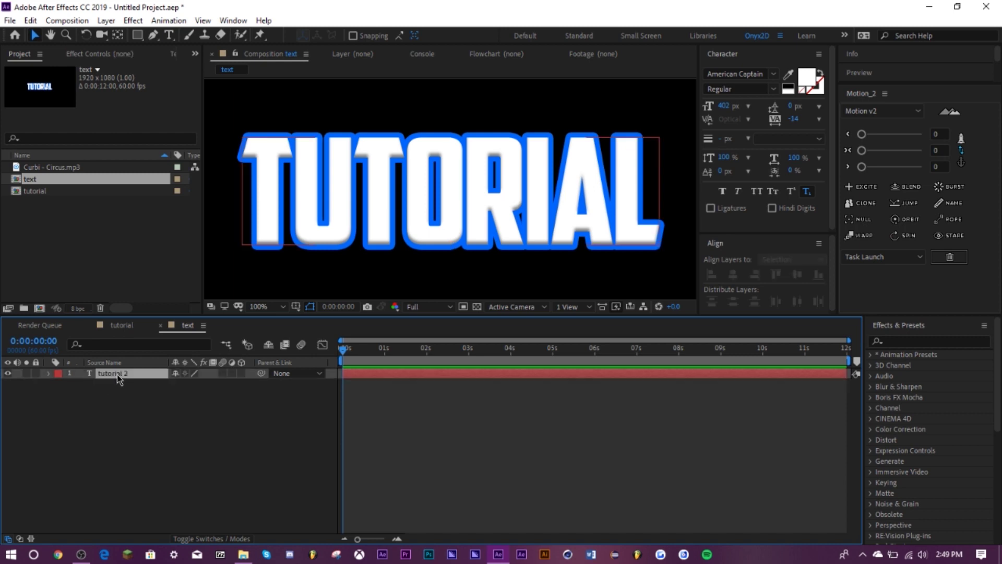
pyautogui.rightClick(115, 375)
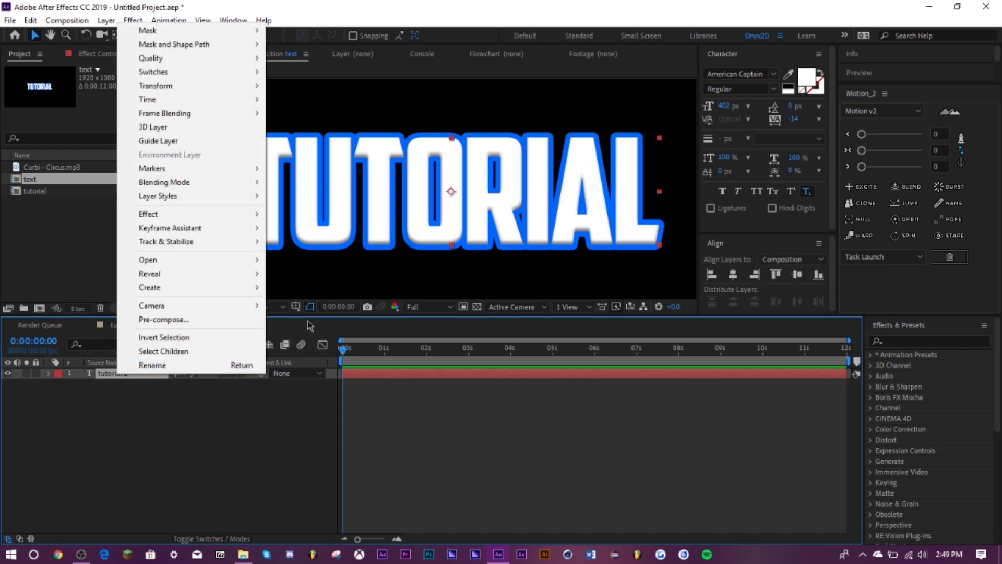
pyautogui.moveTo(246, 290)
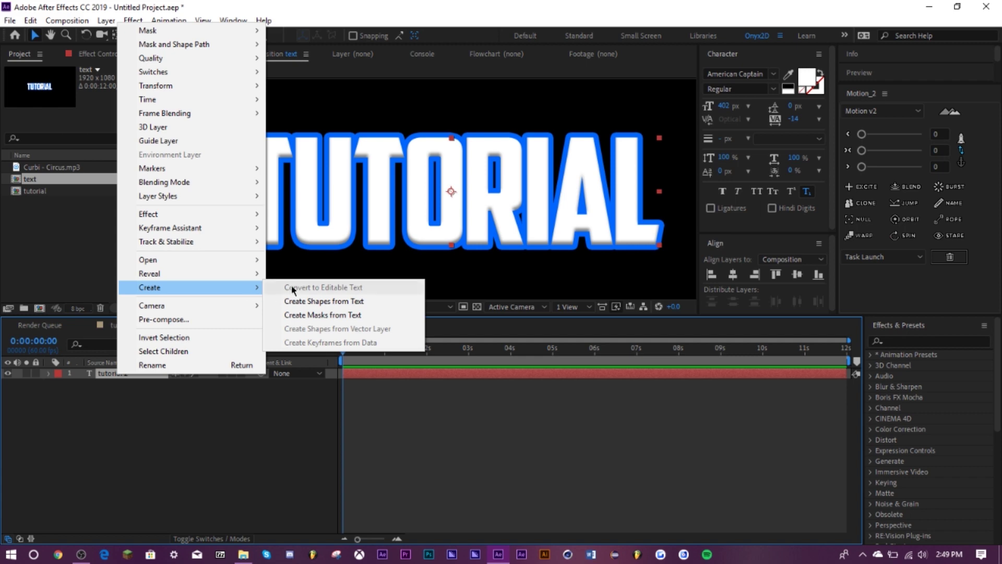
pyautogui.click(307, 306)
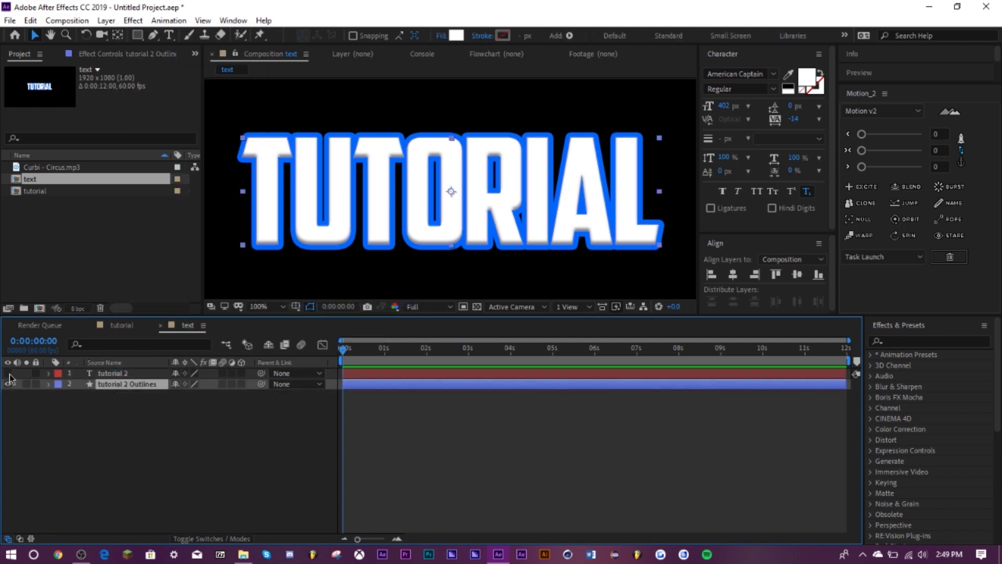
pyautogui.click(7, 373)
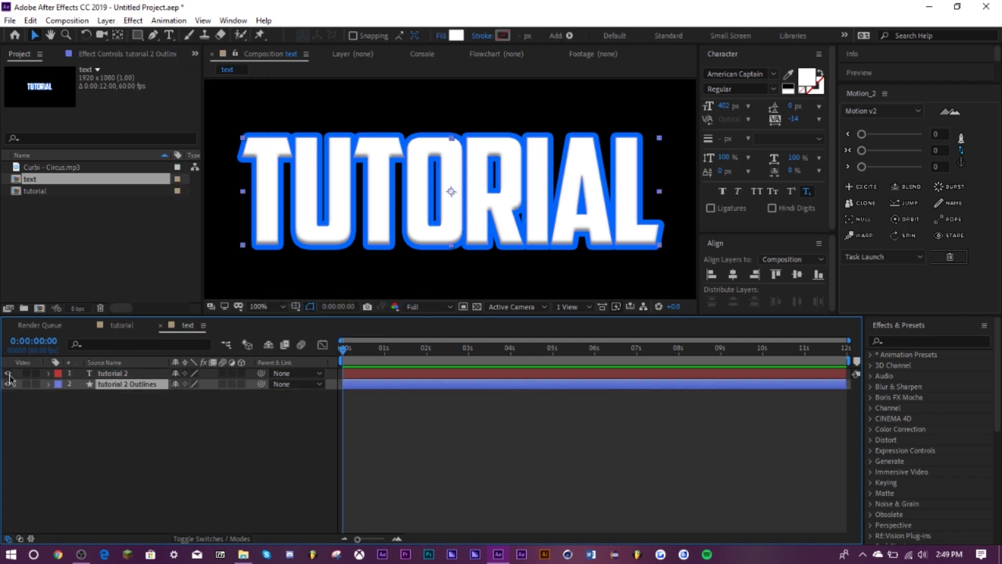
# Step: Change the outlines layer's stroke style to dark blue with a size of 14.9
pyautogui.click(50, 384)
pyautogui.click(59, 417)
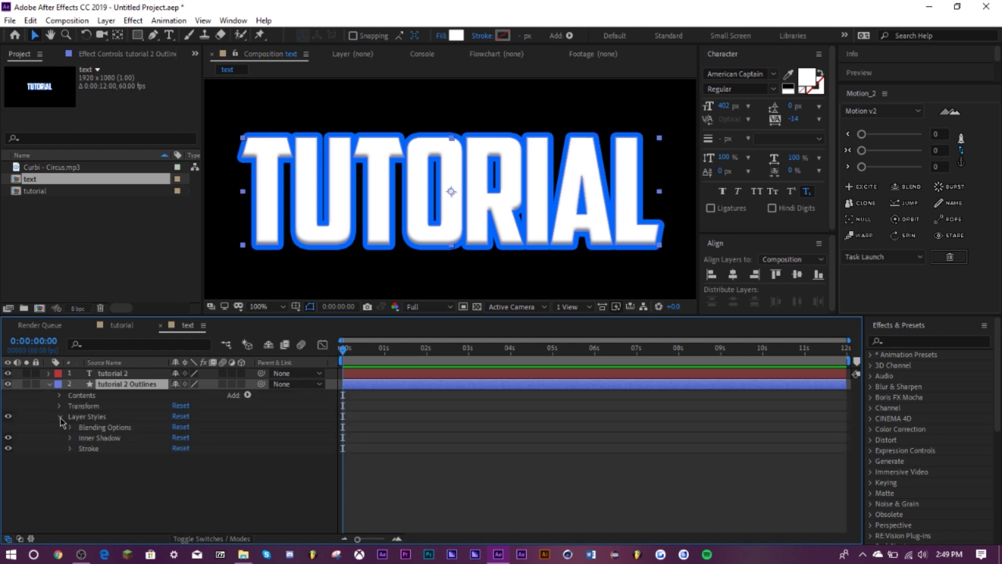
pyautogui.click(71, 449)
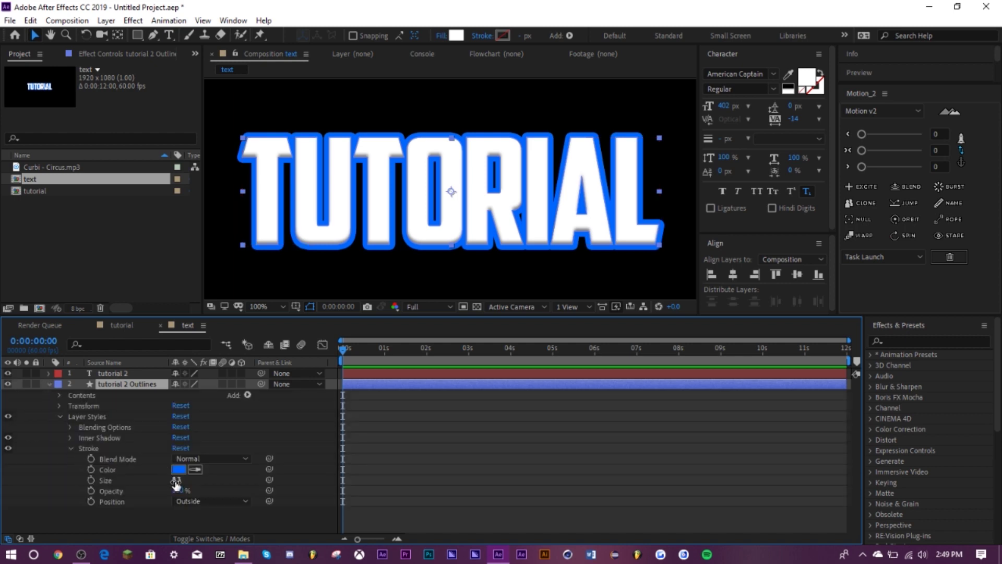
pyautogui.click(178, 469)
pyautogui.moveTo(170, 155); pyautogui.dragTo(186, 204)
pyautogui.click(310, 104)
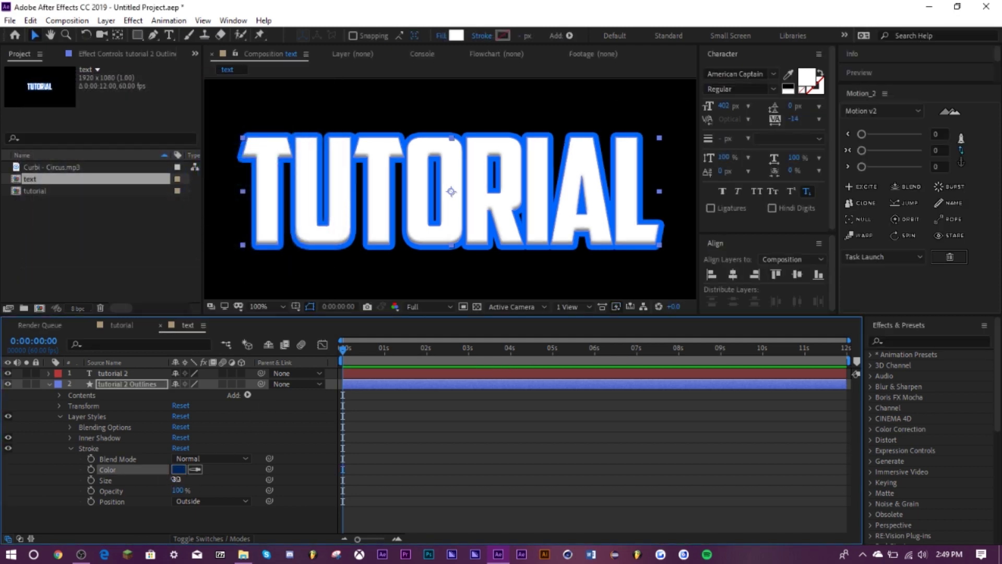
pyautogui.moveTo(177, 480); pyautogui.dragTo(218, 479)
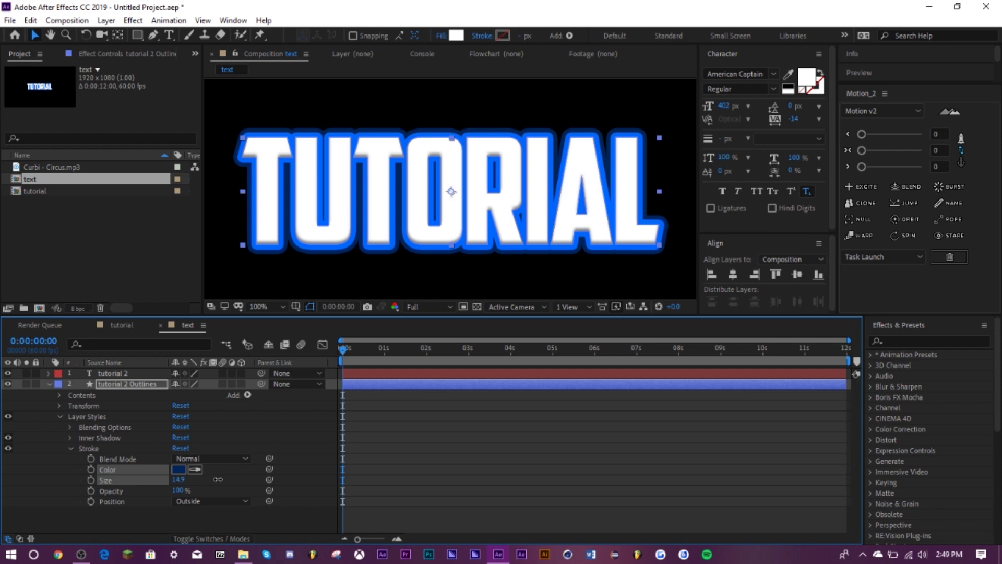
pyautogui.click(60, 417)
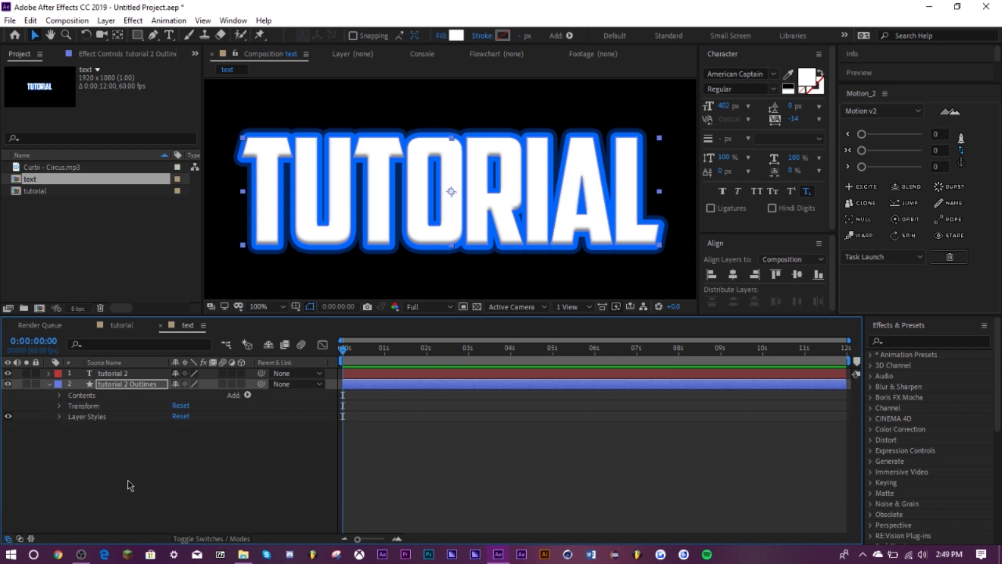
pyautogui.click(130, 486)
# Step: Add a Repeater to the outlines layer's contents and set its copies to 60
pyautogui.click(248, 396)
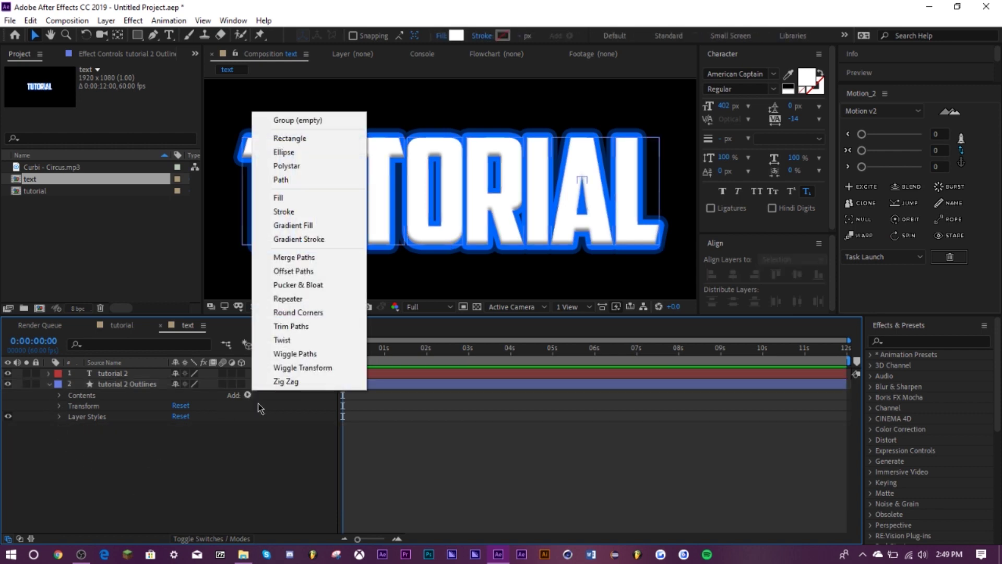
pyautogui.click(287, 298)
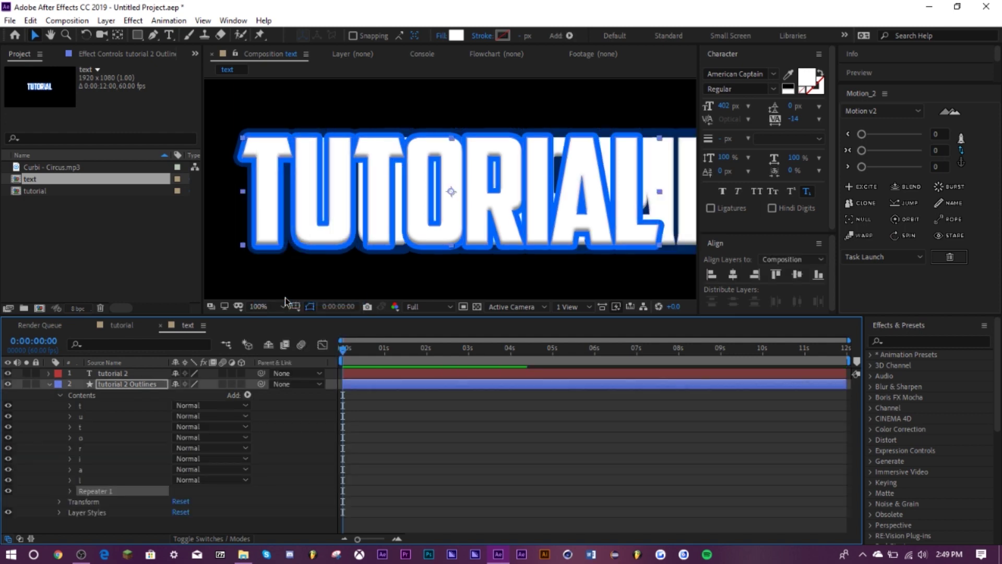
pyautogui.click(70, 491)
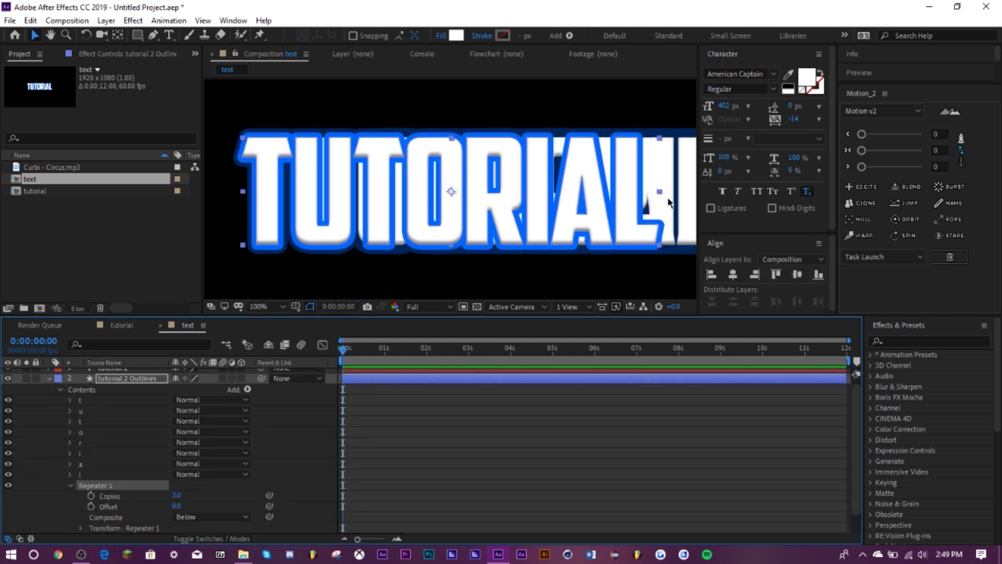
pyautogui.click(176, 495)
pyautogui.press('Return')
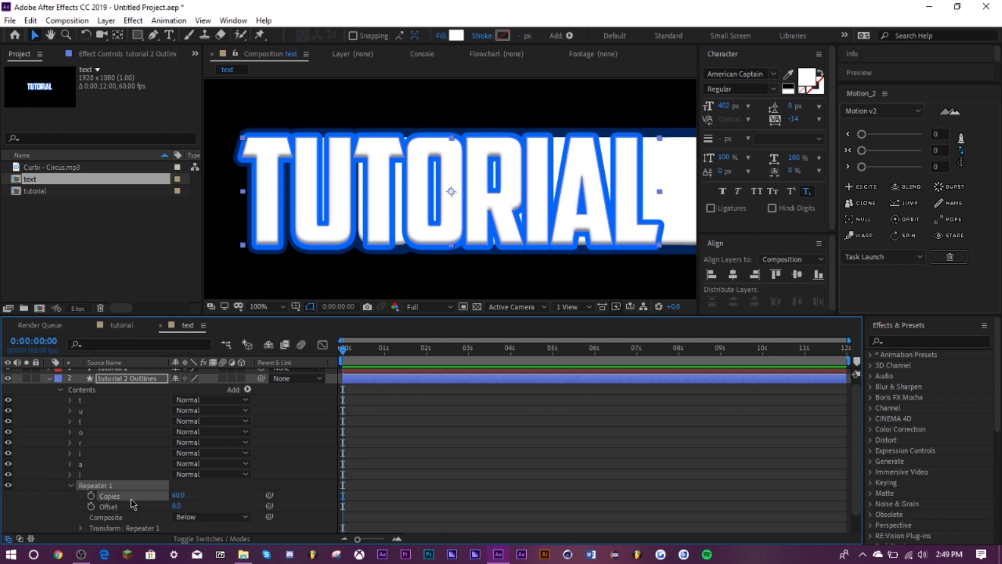
# Step: Set Repeater 1's horizontal position offset to 0 and its scale to 99.6% in the outlines layer
pyautogui.scroll(-1, 81, 508)
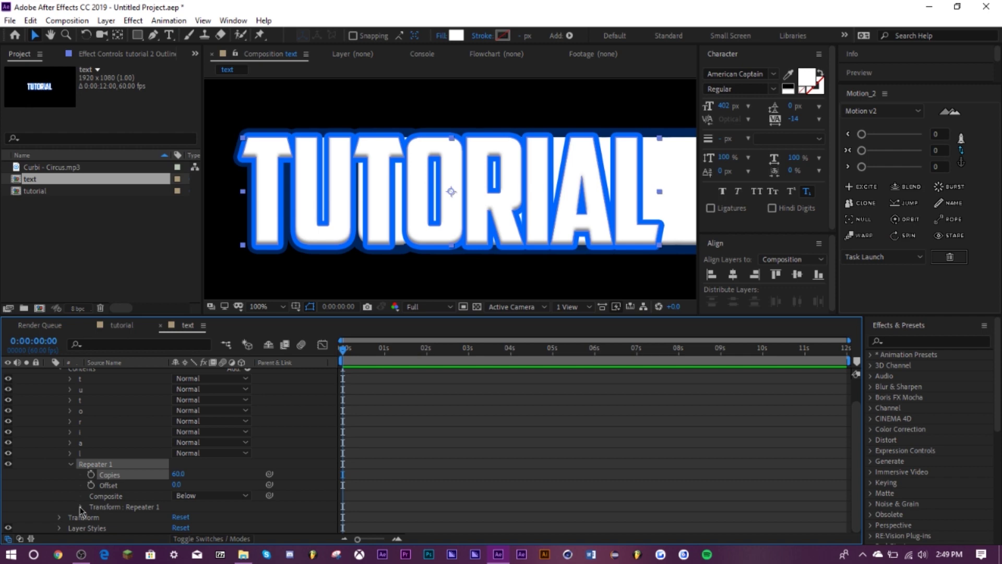
pyautogui.click(81, 506)
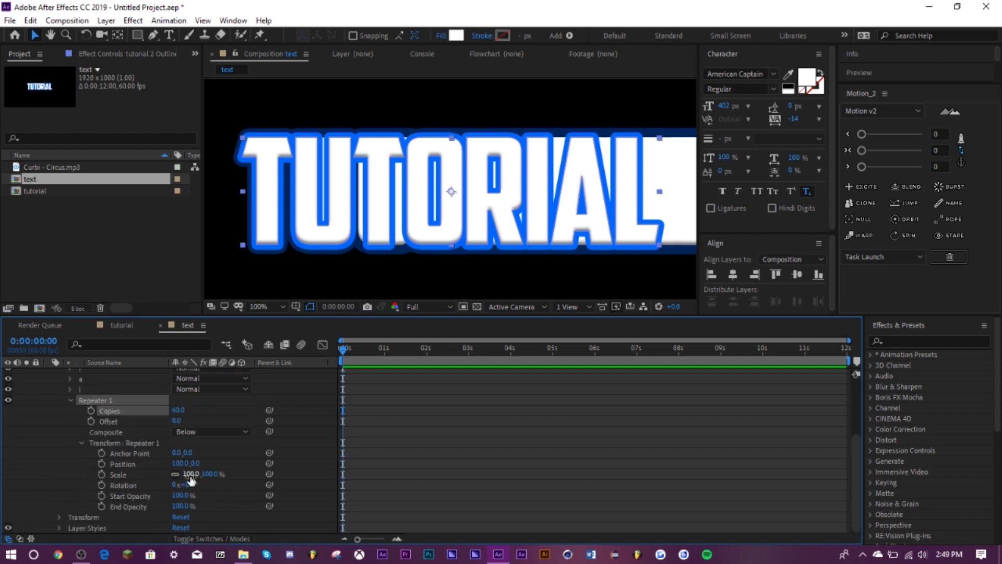
pyautogui.click(178, 464)
pyautogui.write('0')
pyautogui.press('Return')
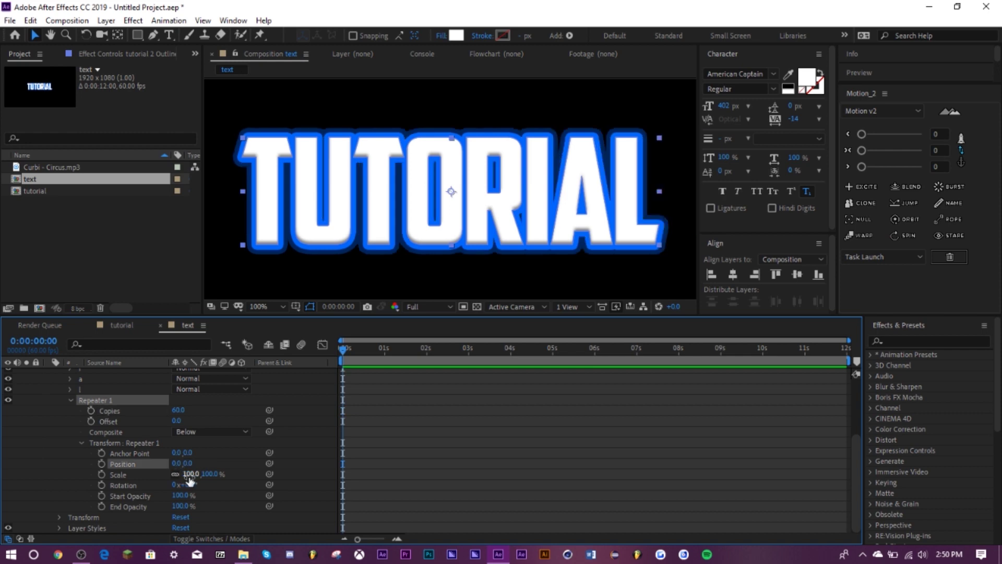
pyautogui.click(190, 474)
pyautogui.write('99.6')
pyautogui.press('Return')
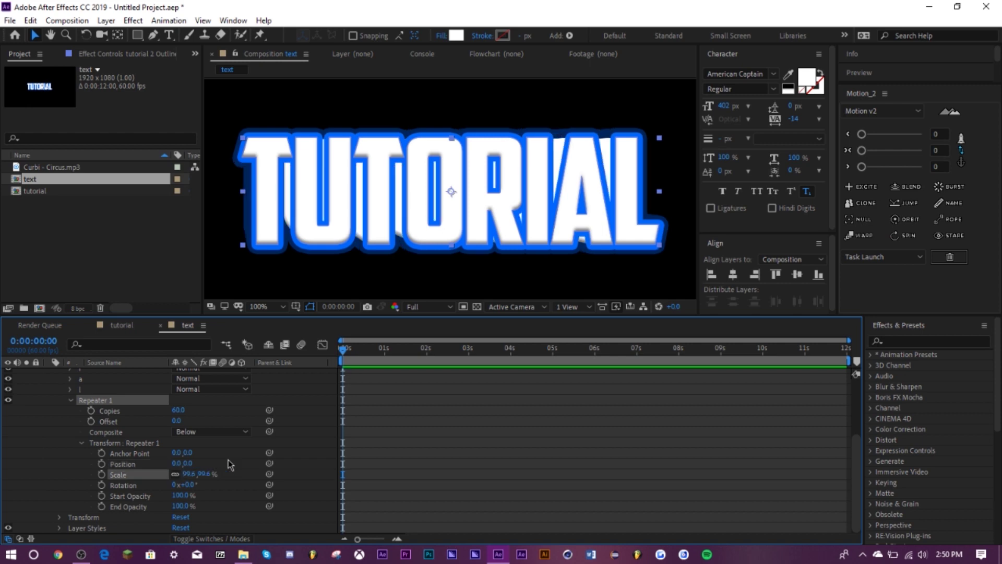
# Step: Set the horizontal position offset of Repeater 1 to 1
pyautogui.click(177, 464)
pyautogui.write('1')
pyautogui.press('Return')
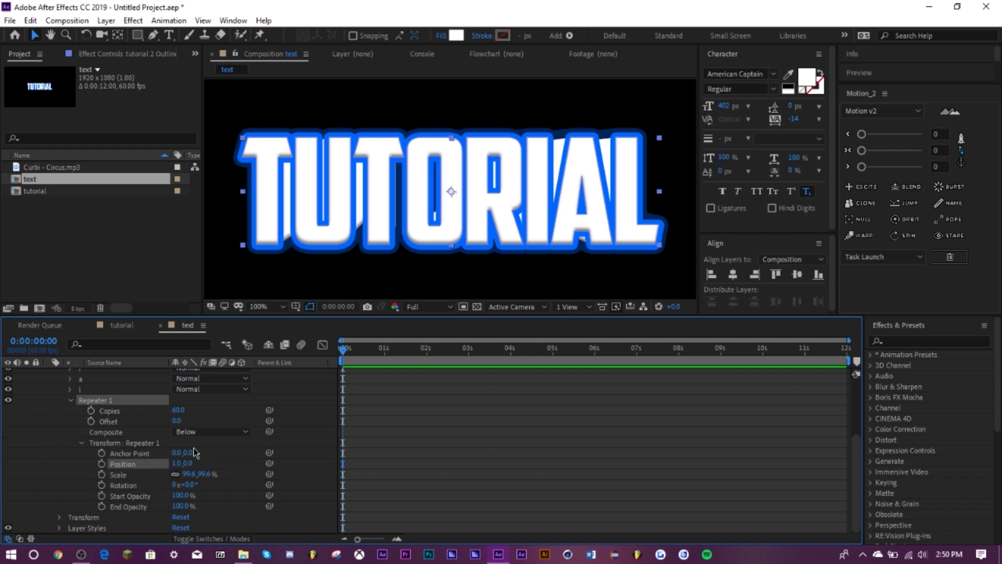
# Step: Try vertical position offsets of 3, 2 and 1 for Repeater 1
pyautogui.click(189, 463)
pyautogui.write('3')
pyautogui.press('Return')
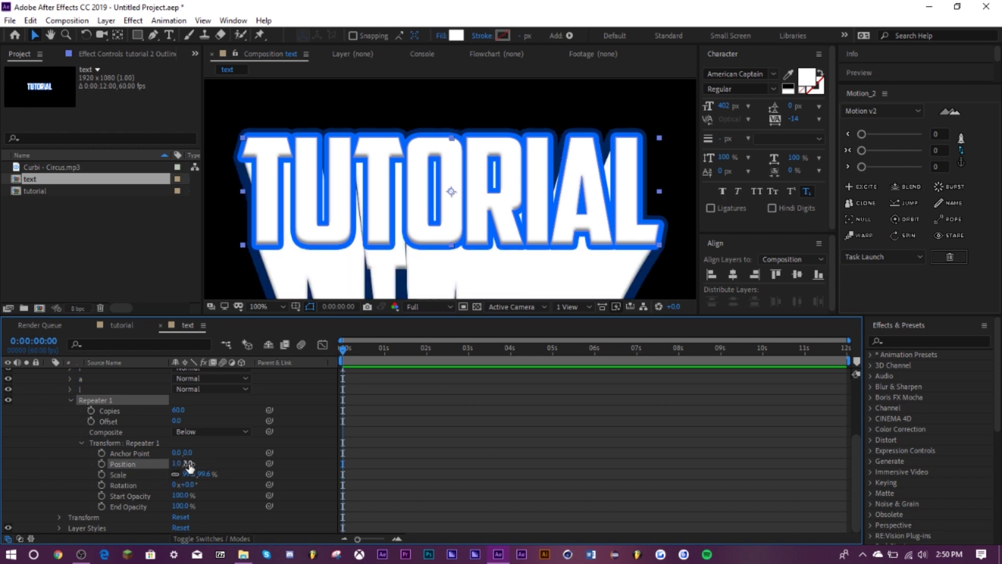
pyautogui.click(191, 464)
pyautogui.write('2')
pyautogui.press('Return')
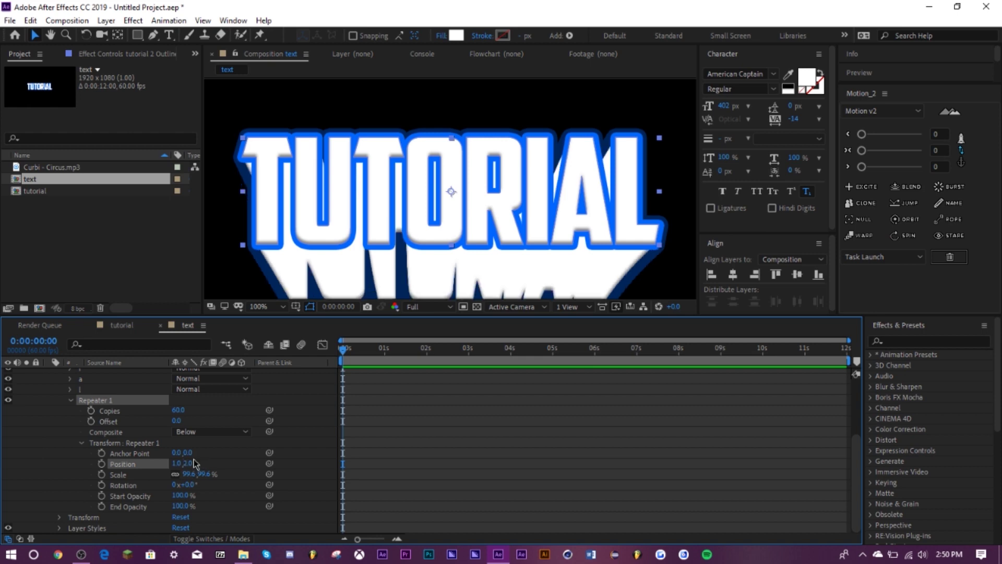
pyautogui.click(192, 463)
pyautogui.write('1')
pyautogui.press('Return')
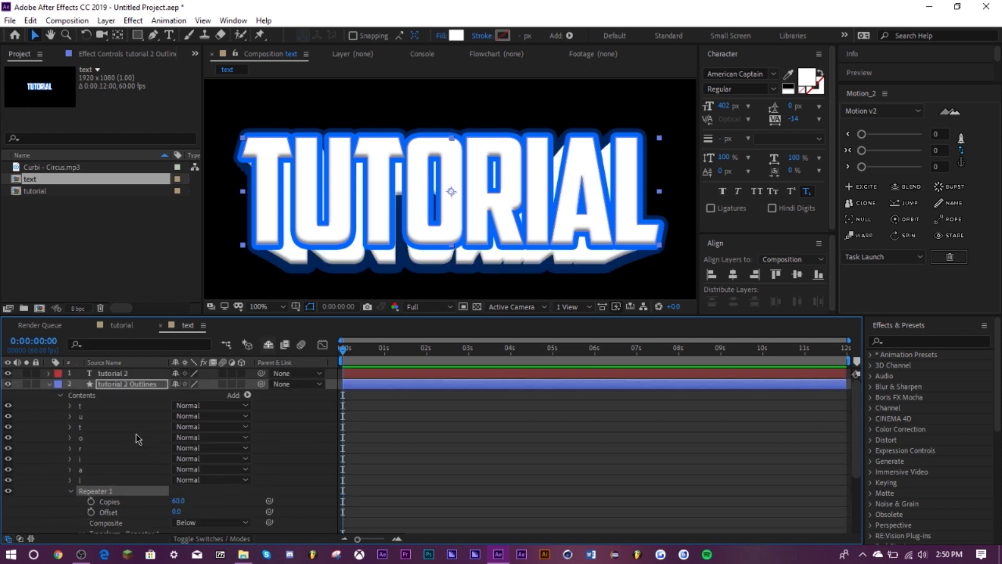
# Step: Find the Gradient Ramp effect and apply it to the tutorial 2 Outlines layer
pyautogui.click(48, 384)
pyautogui.click(136, 387)
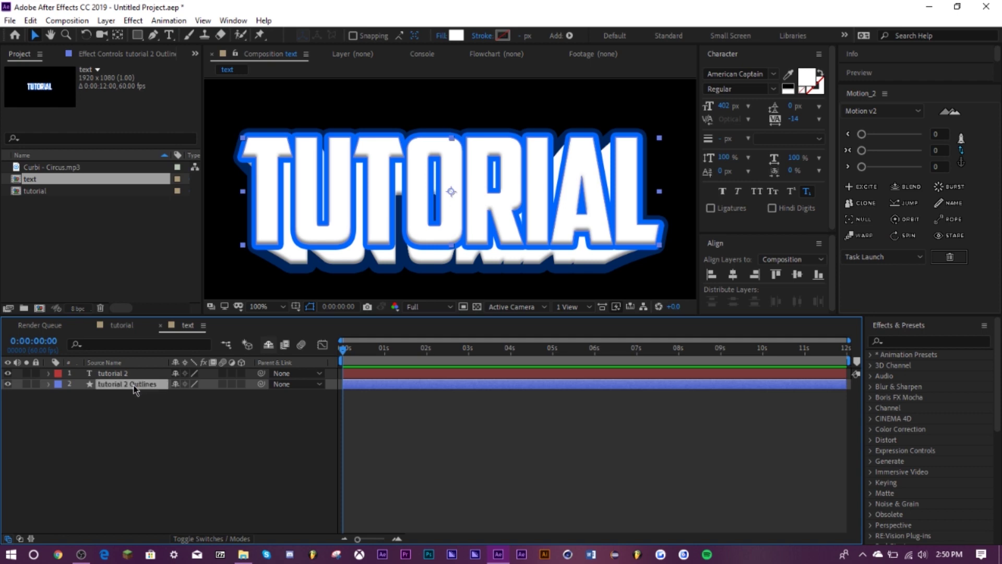
pyautogui.click(914, 340)
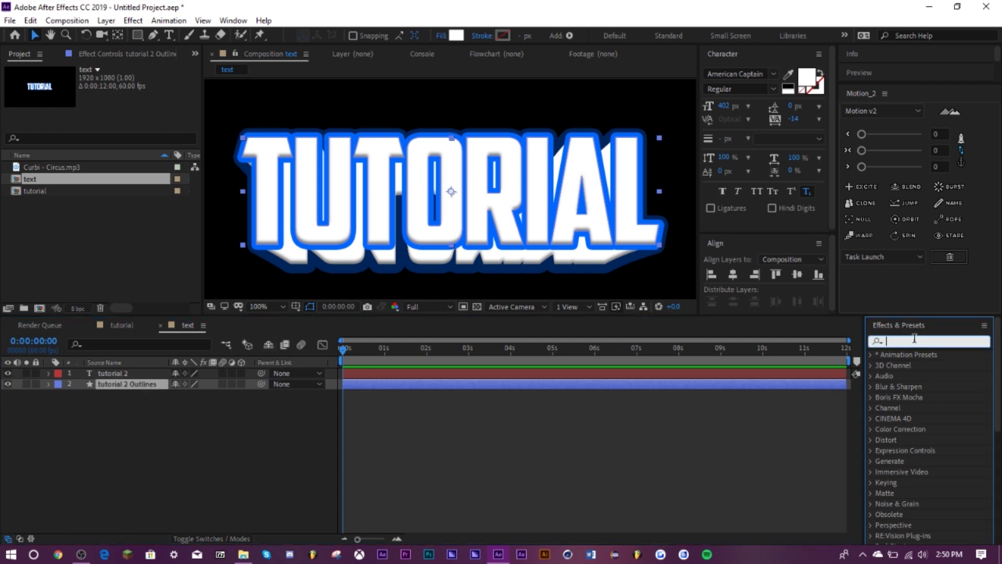
pyautogui.write('gradiem')
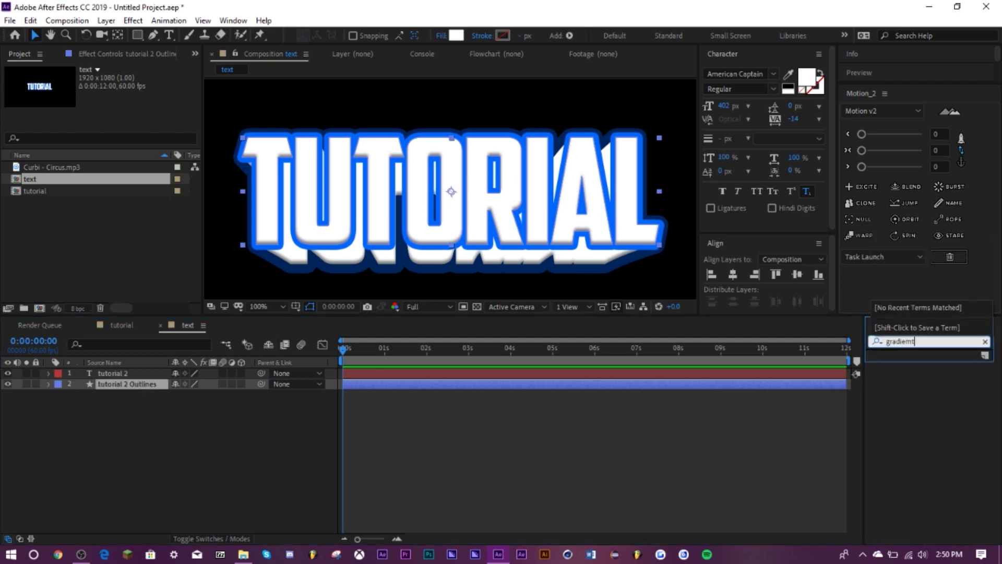
pyautogui.write('t')
pyautogui.press('BackSpace')
pyautogui.press('BackSpace')
pyautogui.write('nt')
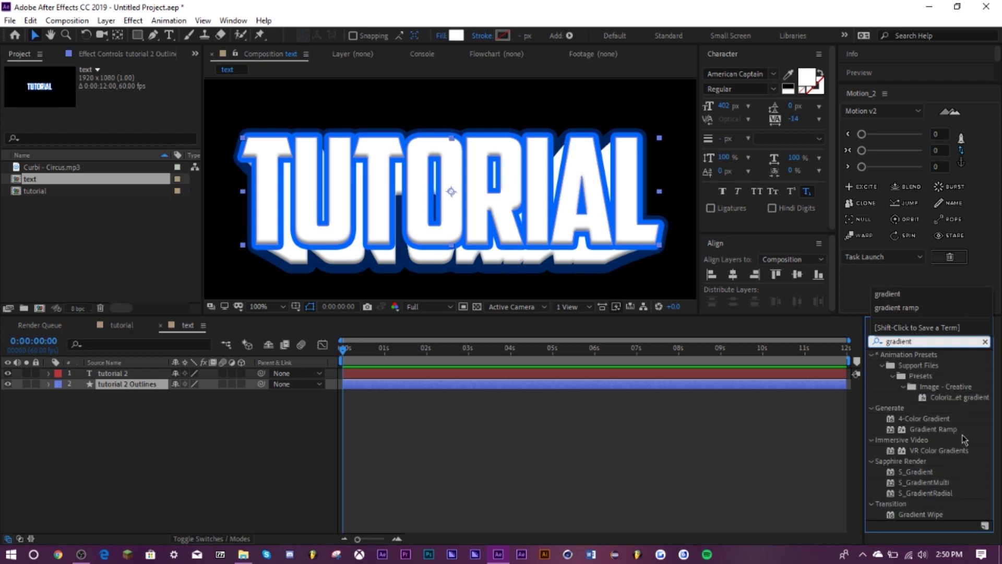
pyautogui.moveTo(933, 429); pyautogui.dragTo(112, 394)
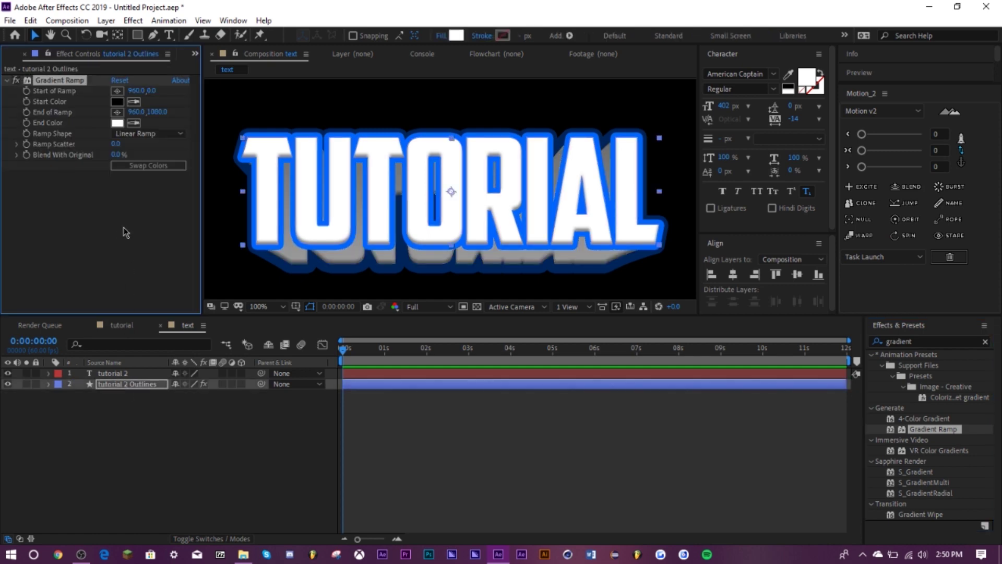
# Step: Set the Gradient Ramp's end and start colors to the dark blue sampled from the title's outer stroke
pyautogui.click(133, 123)
pyautogui.click(305, 267)
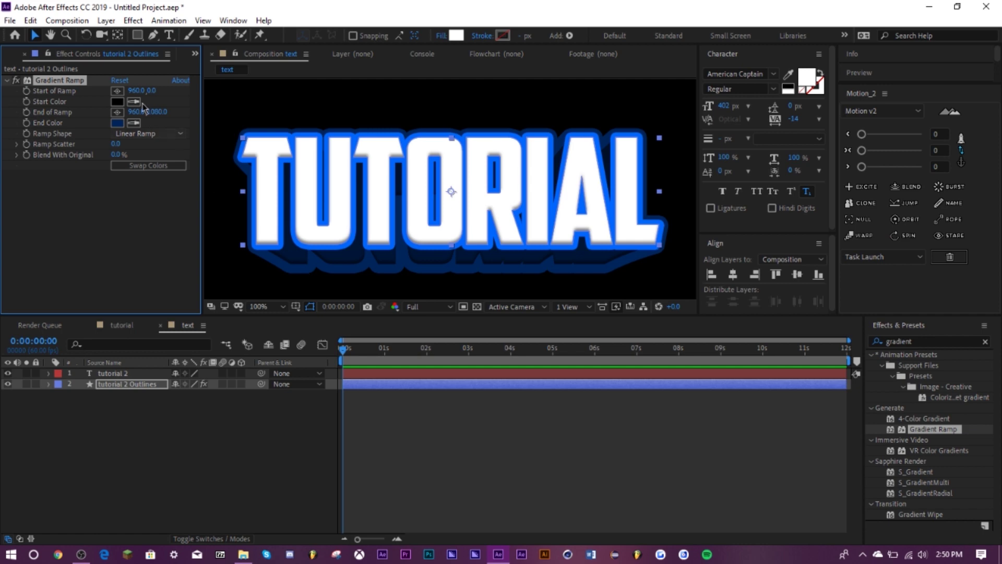
pyautogui.click(133, 101)
pyautogui.click(305, 276)
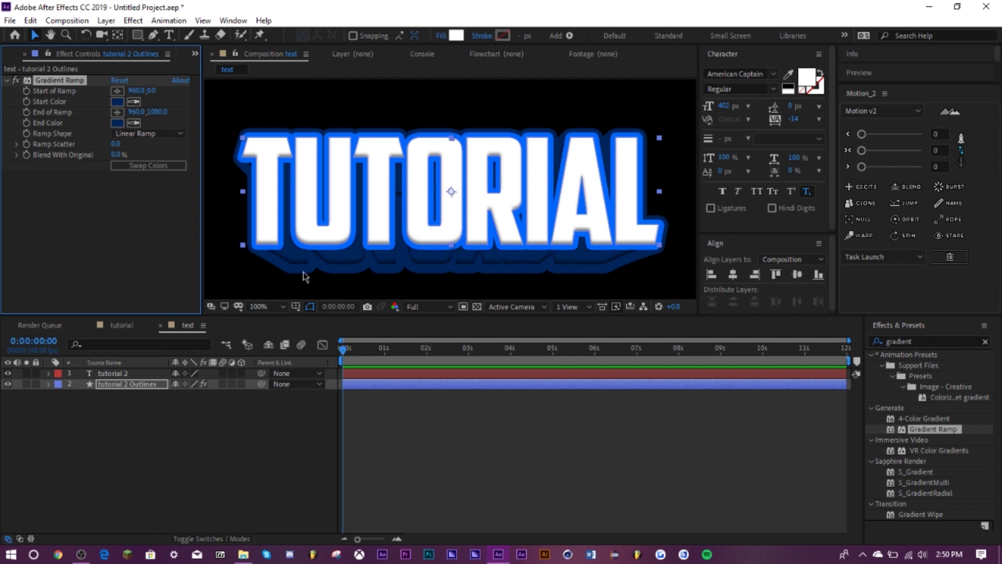
# Step: Delete the Inner Shadow layer style from the tutorial 2 Outlines layer
pyautogui.click(49, 384)
pyautogui.scroll(-1, 59, 424)
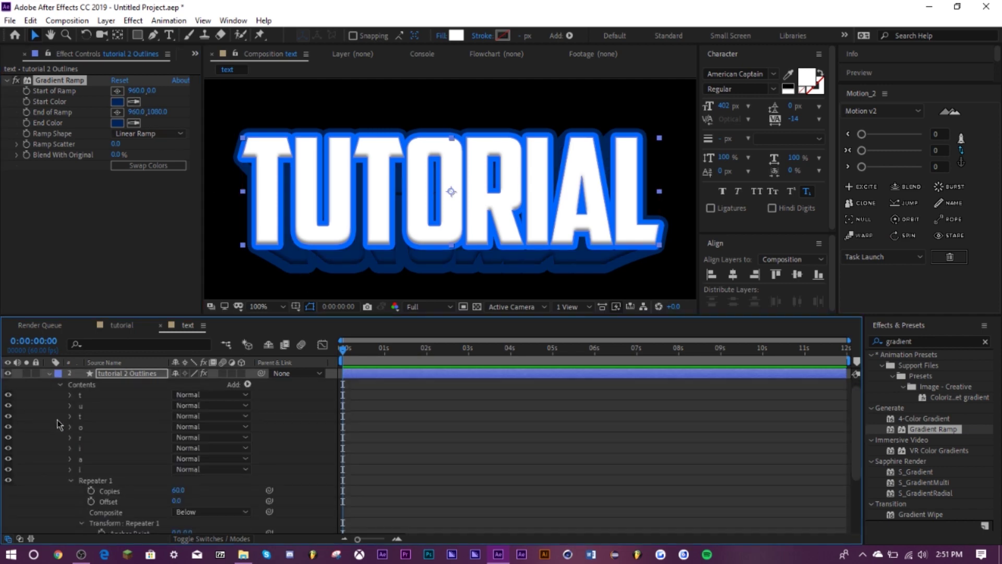
pyautogui.click(71, 480)
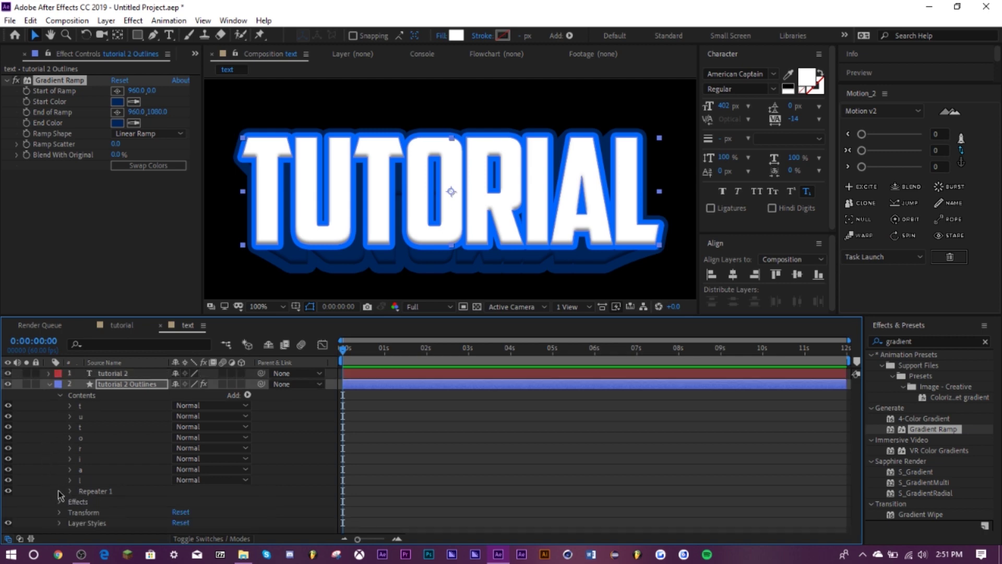
pyautogui.click(59, 523)
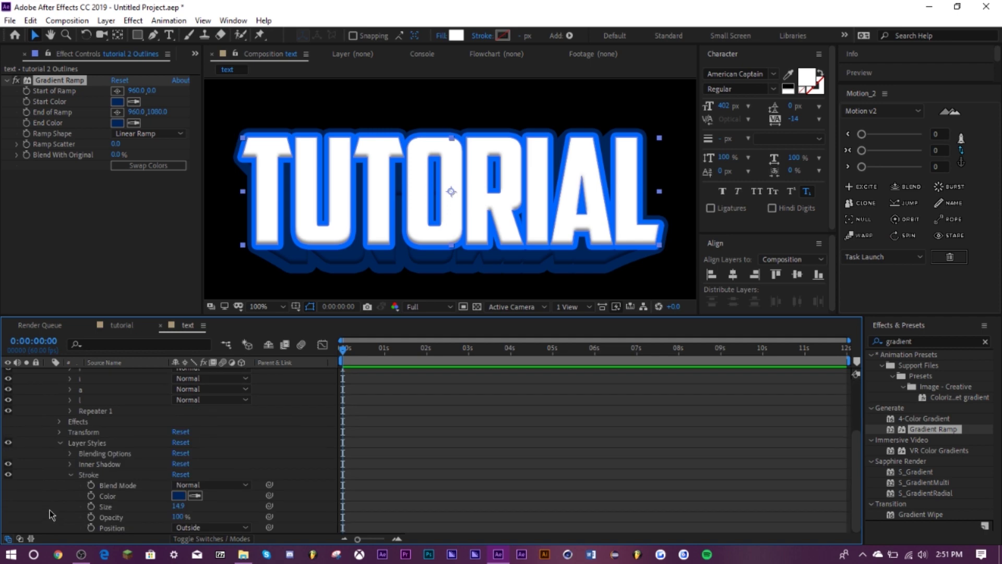
pyautogui.click(100, 466)
pyautogui.press('Delete')
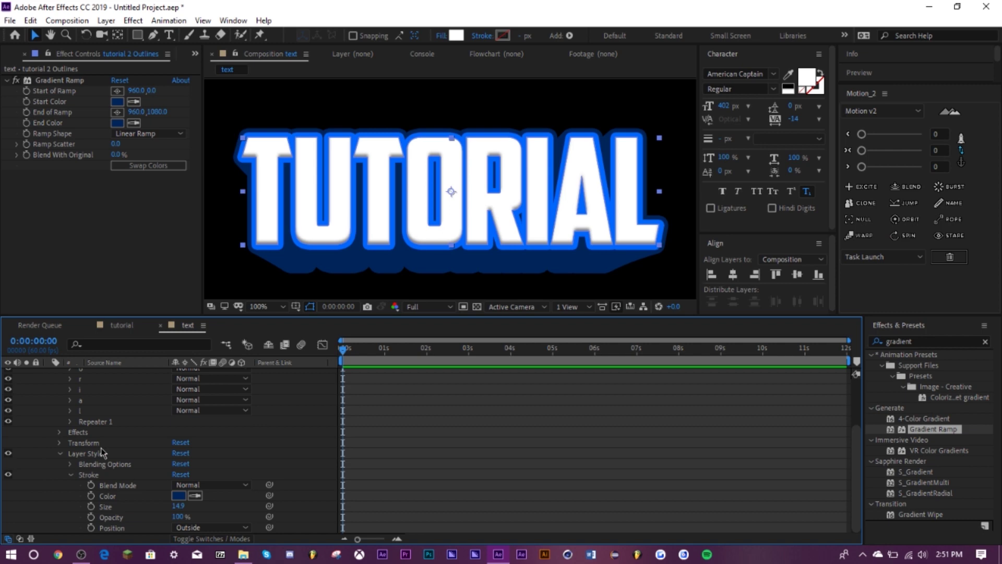
# Step: Set the vertical position offset of Repeater 1 to 0.8
pyautogui.click(92, 474)
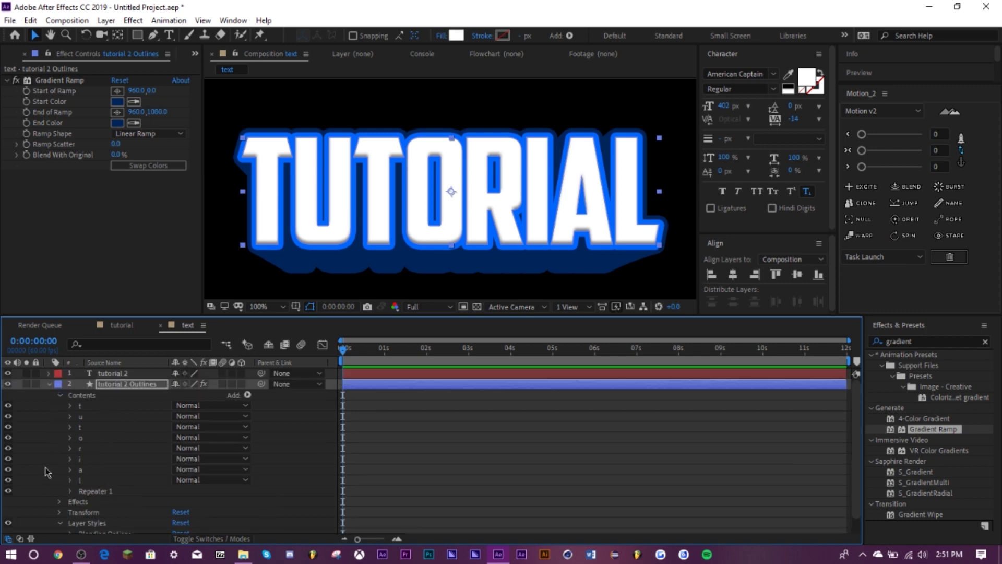
pyautogui.click(70, 476)
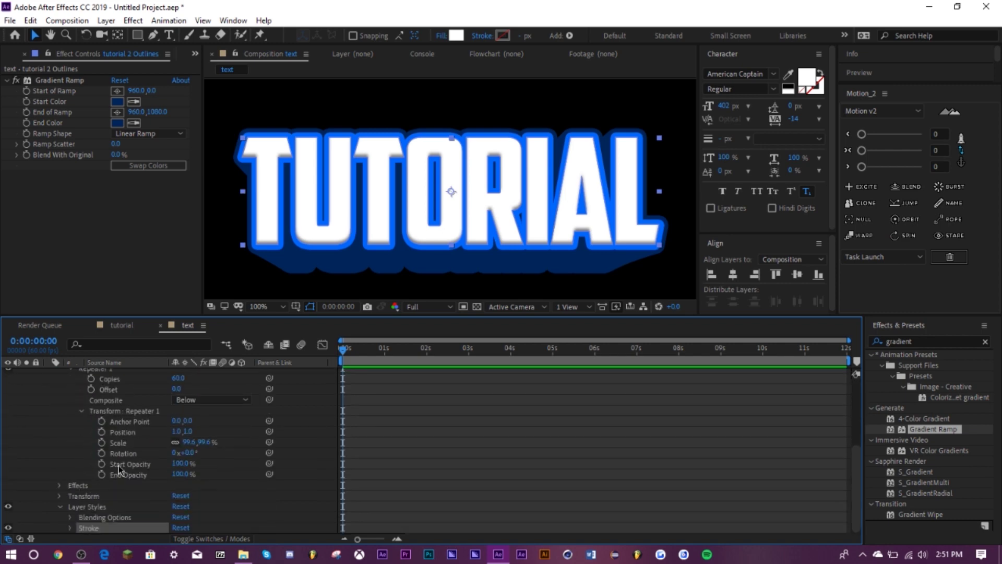
pyautogui.click(188, 463)
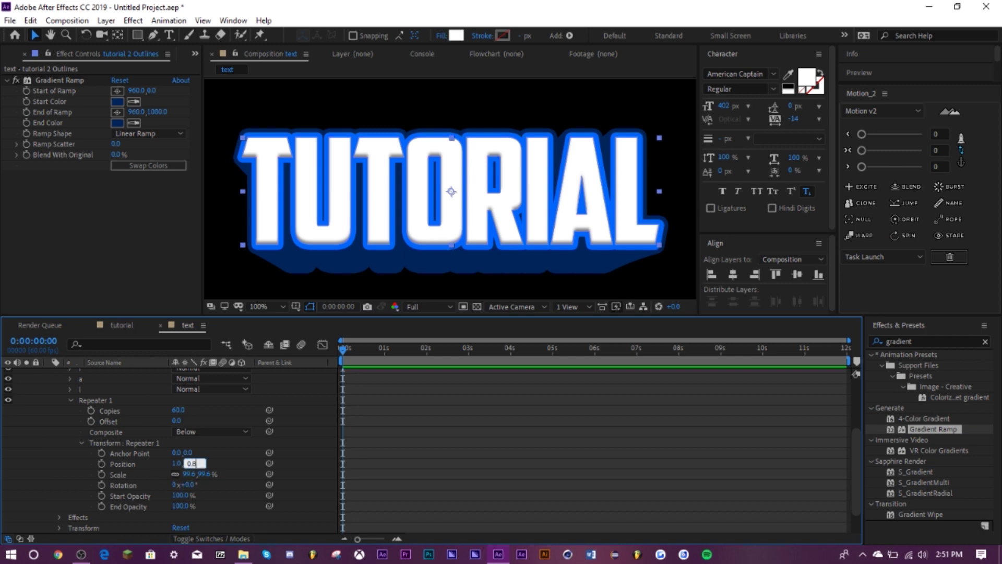
pyautogui.write('0.8')
pyautogui.press('Return')
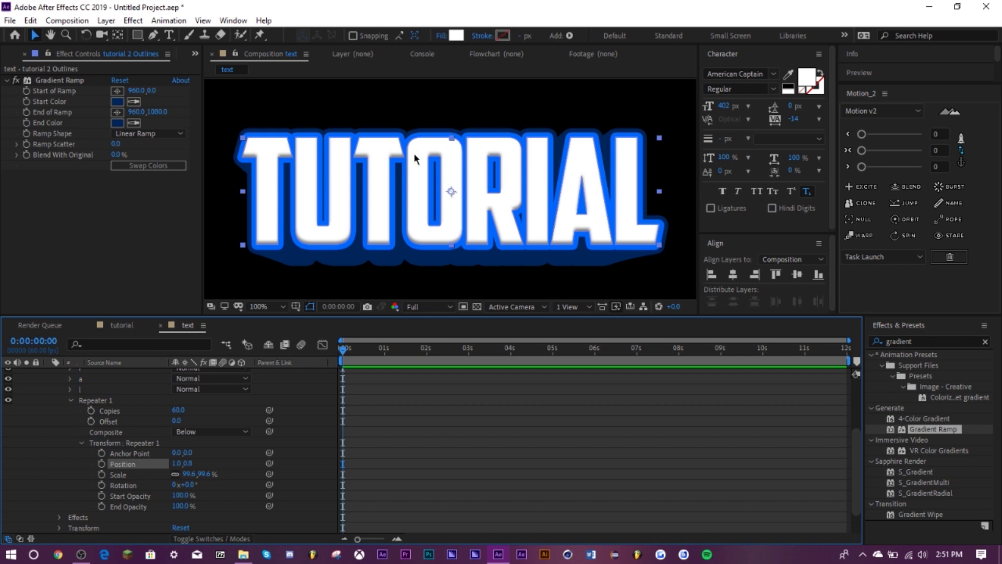
# Step: Pre-compose the tutorial 2 text layer together with its outlines layer, keeping the default name
pyautogui.scroll(3, 42, 404)
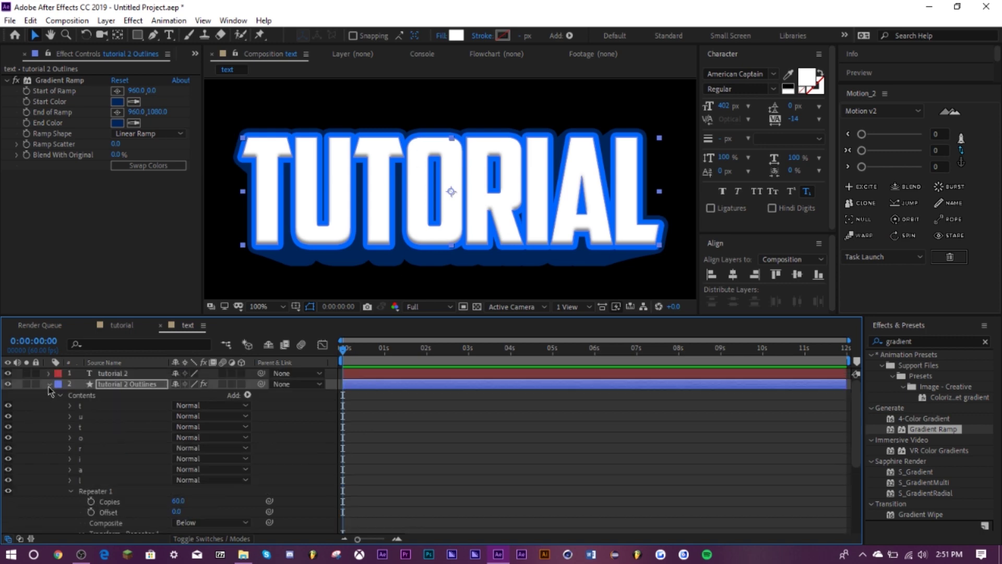
pyautogui.click(49, 385)
pyautogui.click(175, 446)
pyautogui.moveTo(127, 421); pyautogui.dragTo(129, 376)
pyautogui.rightClick(130, 375)
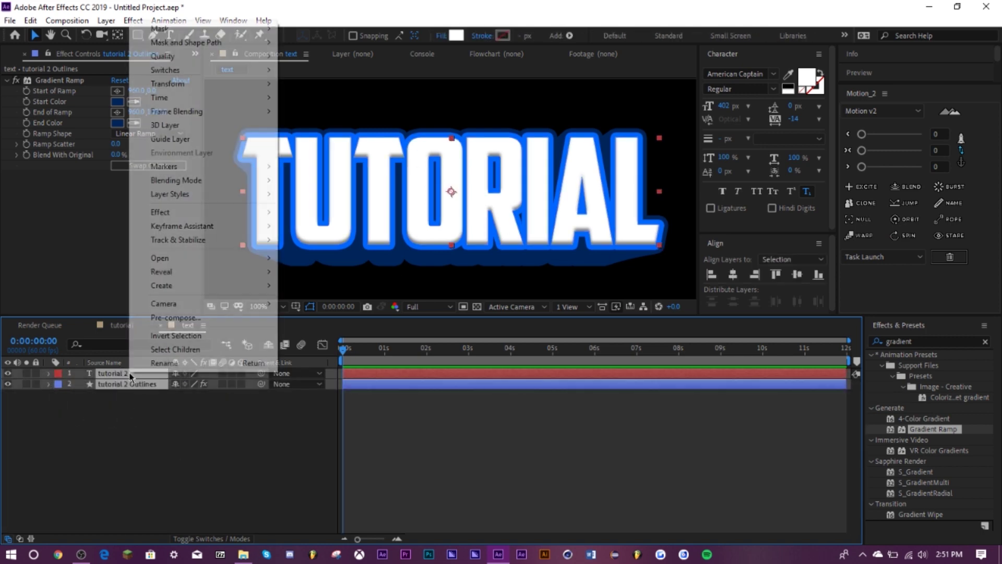
pyautogui.click(176, 317)
pyautogui.press('Return')
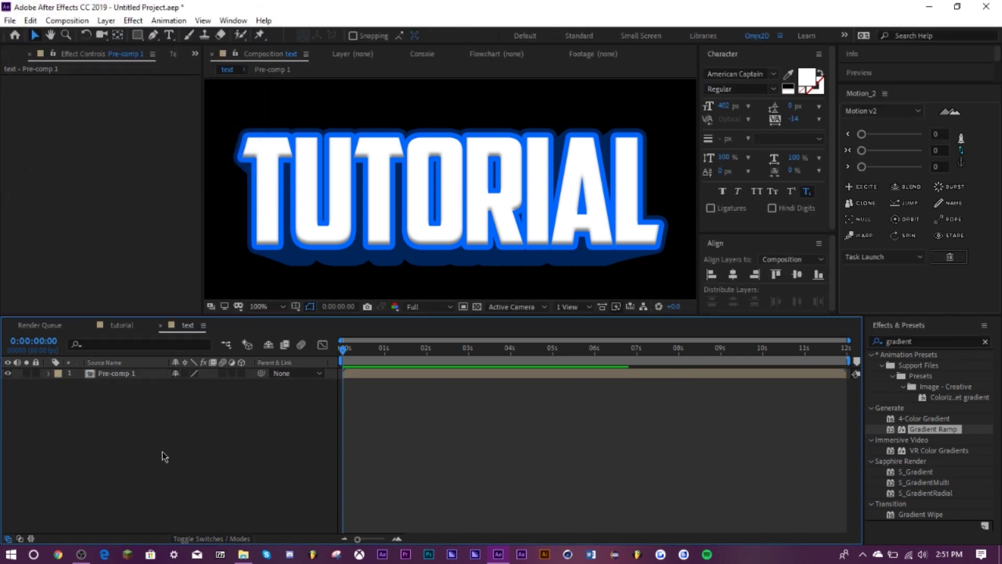
# Step: Find the Warp effect and apply it to the pre-composed title layer
pyautogui.click(939, 341)
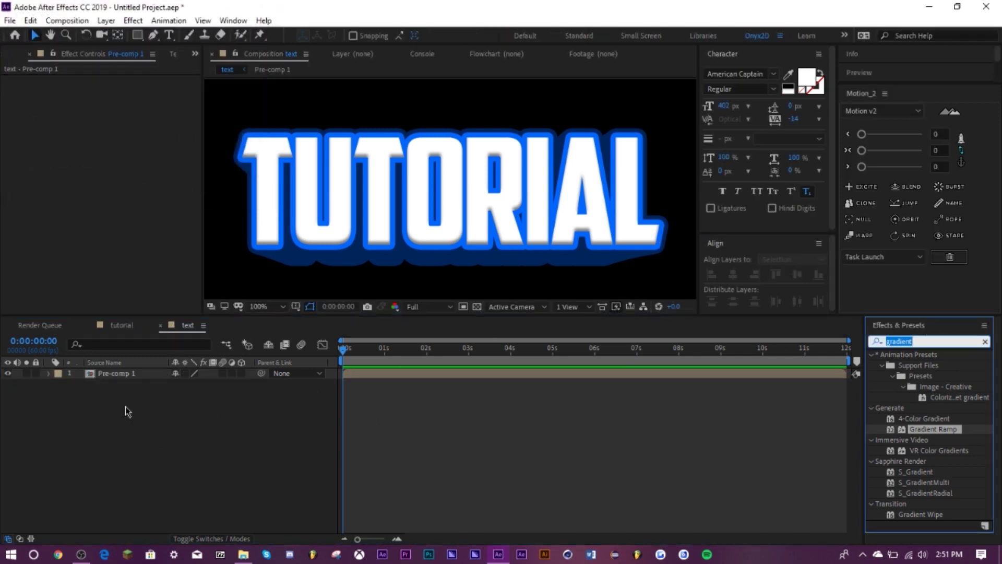
pyautogui.press('BackSpace')
pyautogui.write('warp')
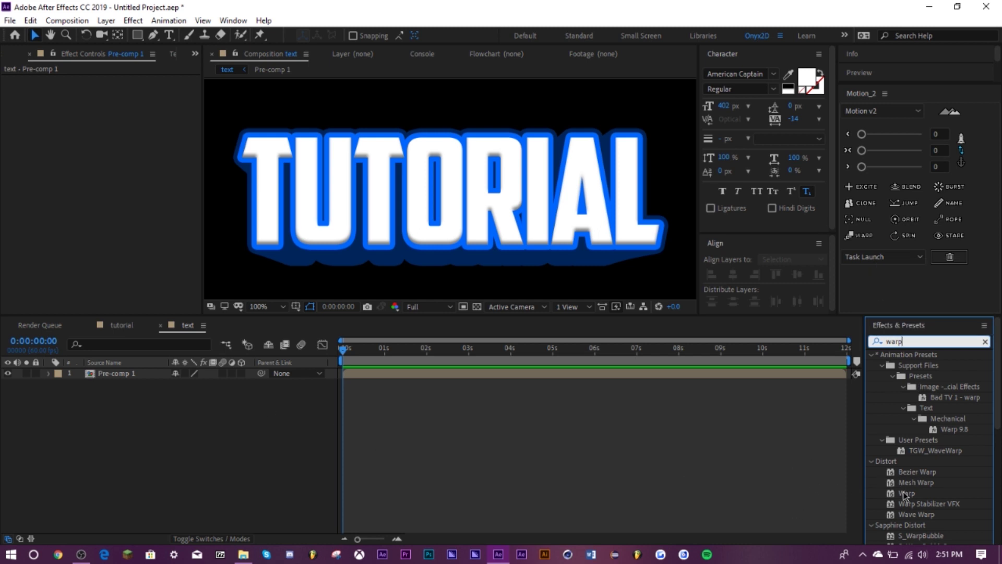
pyautogui.moveTo(906, 492); pyautogui.dragTo(128, 371)
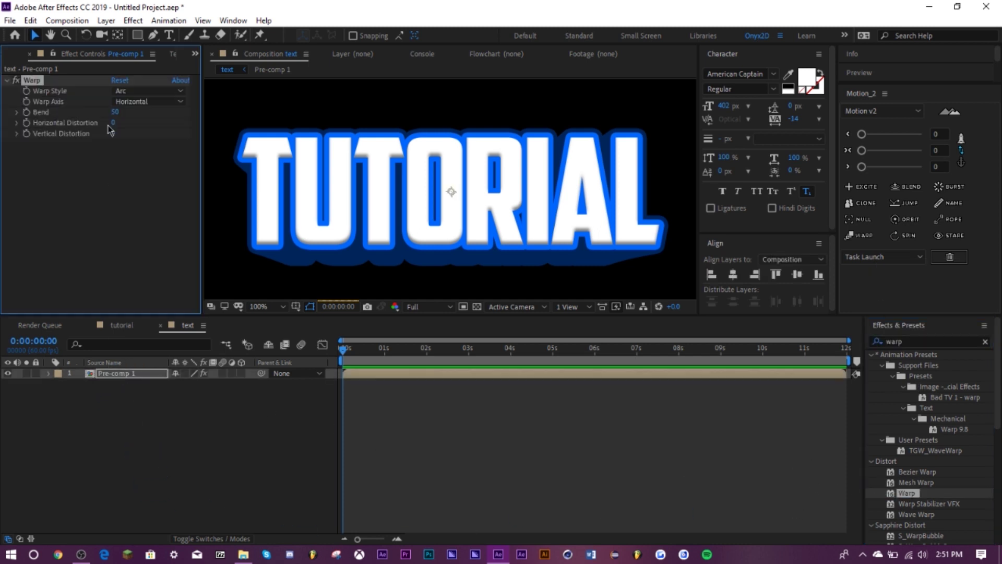
# Step: Set the Warp effect's bend to 0 and its vertical distortion to 20
pyautogui.click(116, 112)
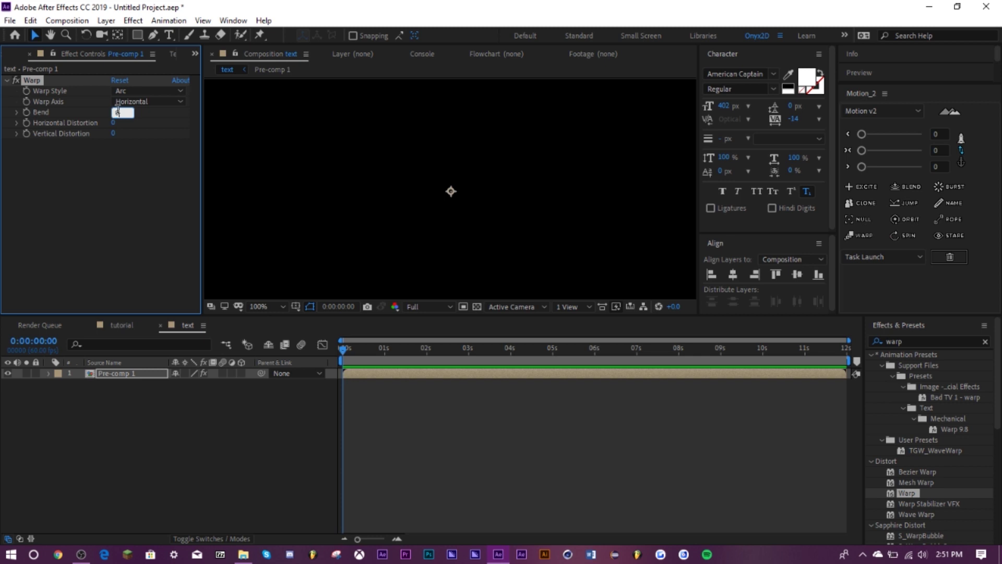
pyautogui.write('0')
pyautogui.press('Return')
pyautogui.click(116, 135)
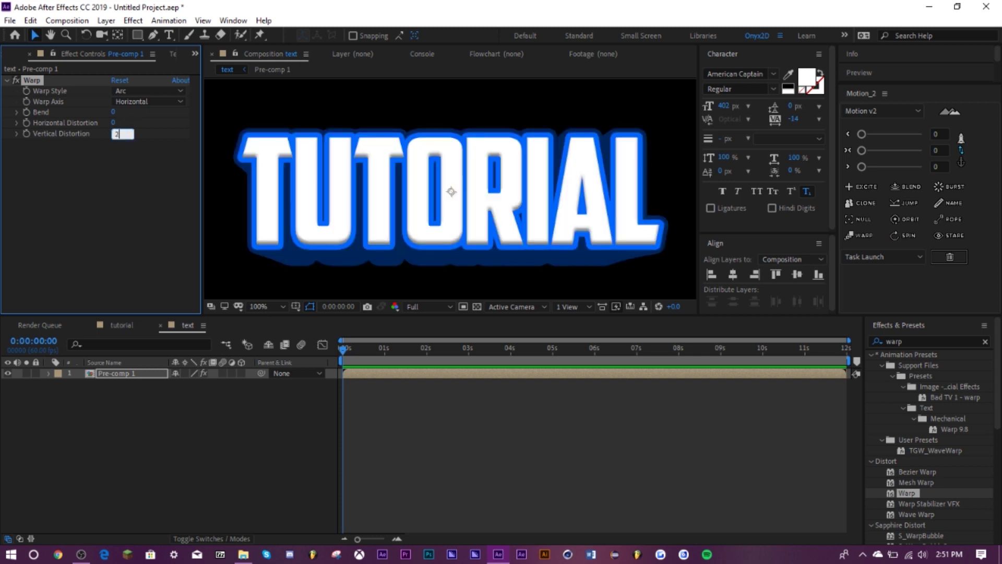
pyautogui.write('20')
pyautogui.press('Return')
pyautogui.click(163, 476)
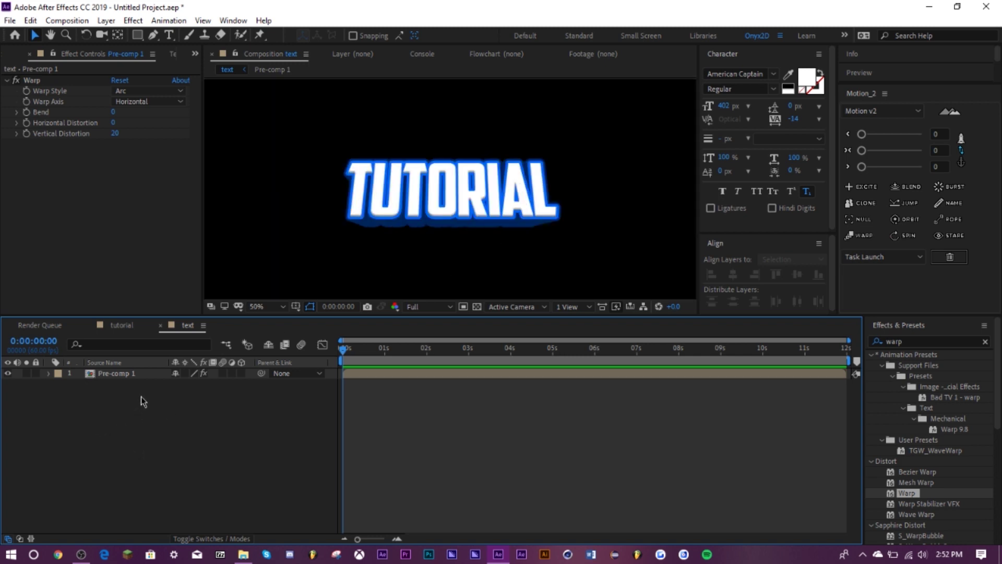
# Step: Add an adjustment layer above Pre-comp 1 and pre-compose both layers together, keeping the default name
pyautogui.hotkey('ctrl', 'alt', 'y')
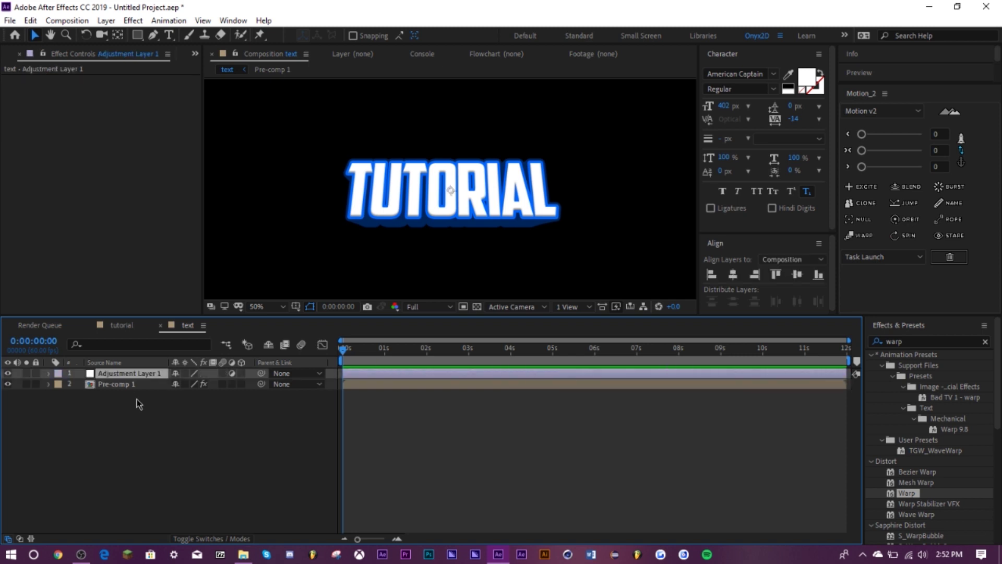
pyautogui.press('y')
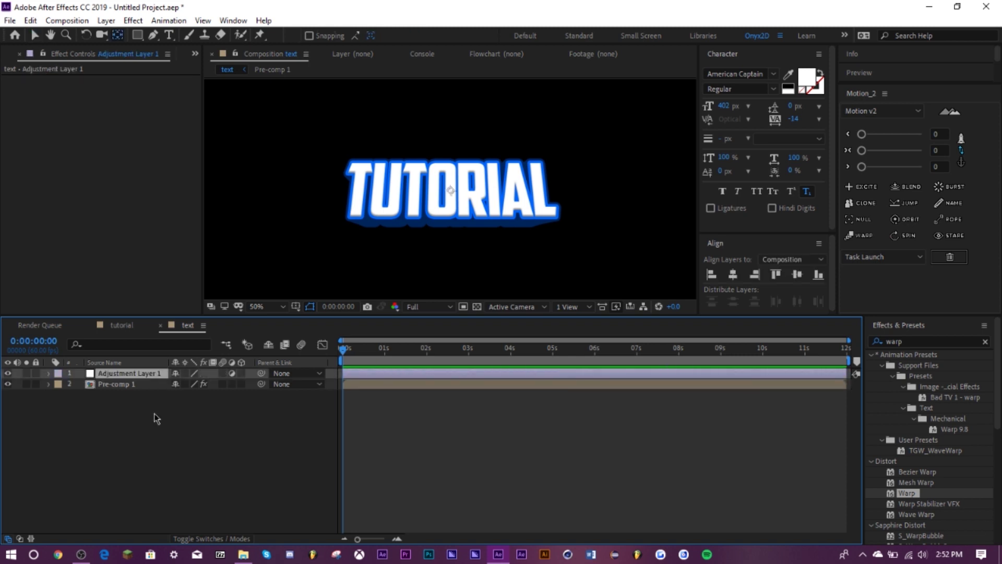
pyautogui.keyDown('shift'); pyautogui.click(128, 385); pyautogui.keyUp('shift')
pyautogui.rightClick(121, 384)
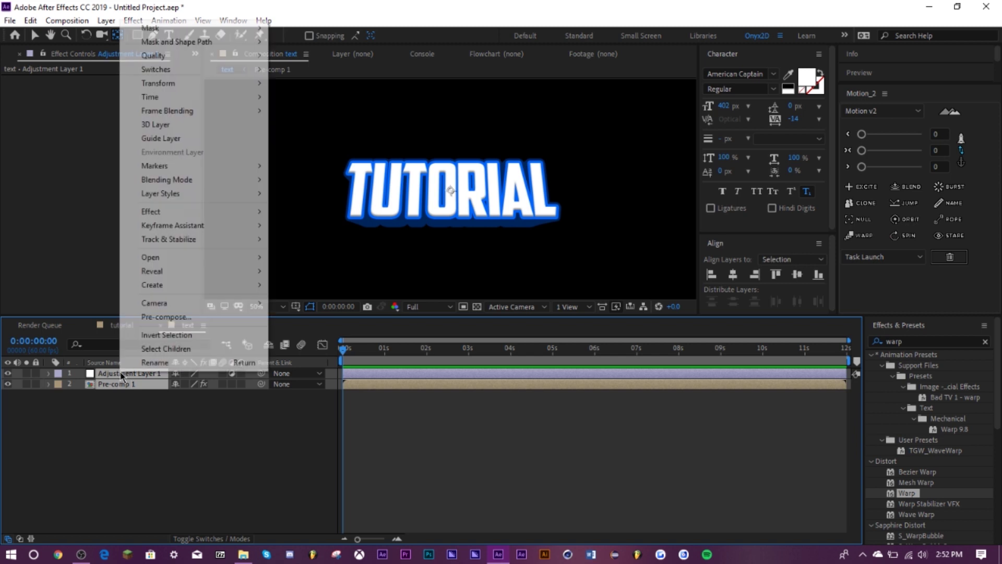
pyautogui.click(157, 317)
pyautogui.press('Return')
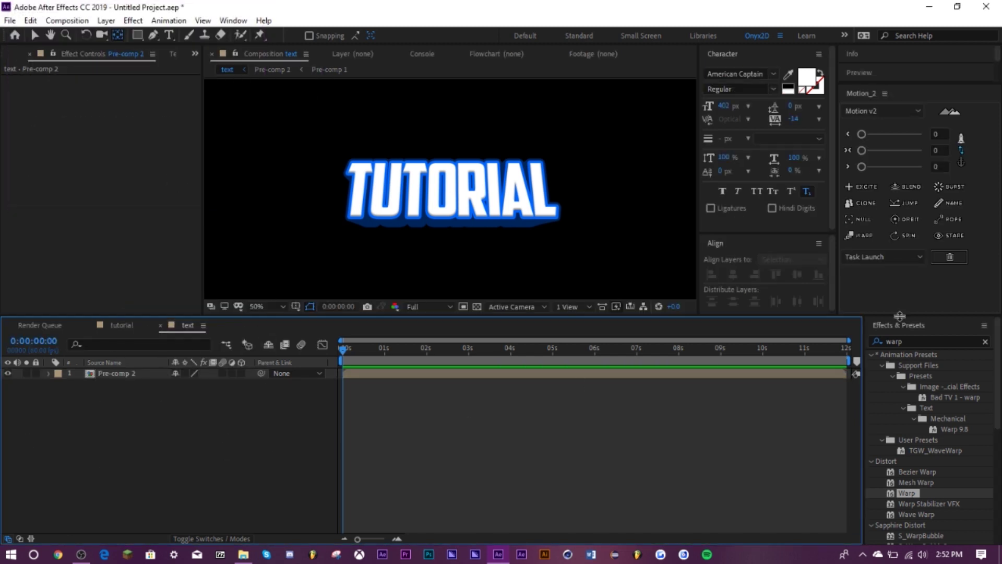
# Step: Add a Stroke layer style to the Pre-comp 2 title layer and colour it white (FFFFFF)
pyautogui.rightClick(115, 374)
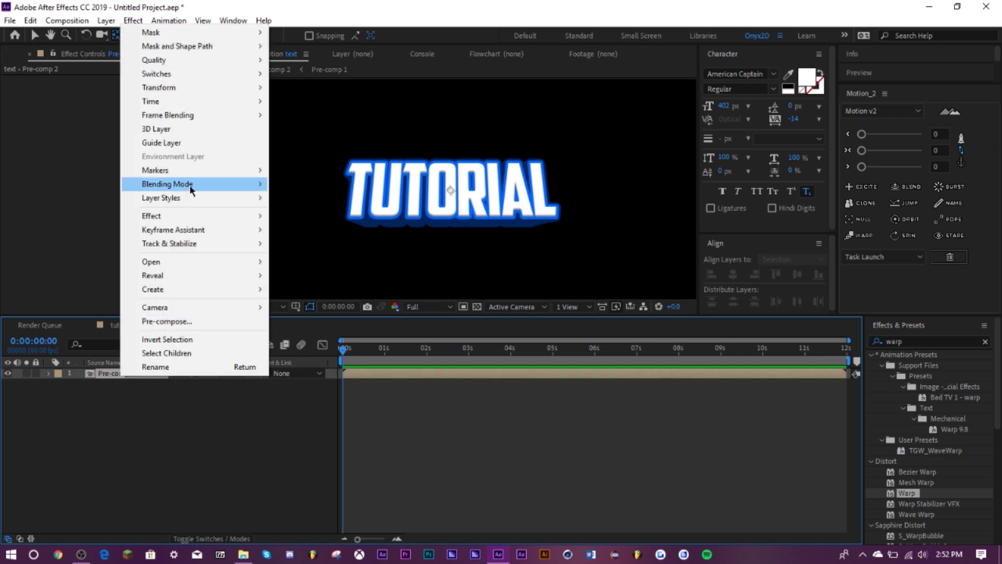
pyautogui.moveTo(228, 201)
pyautogui.click(339, 353)
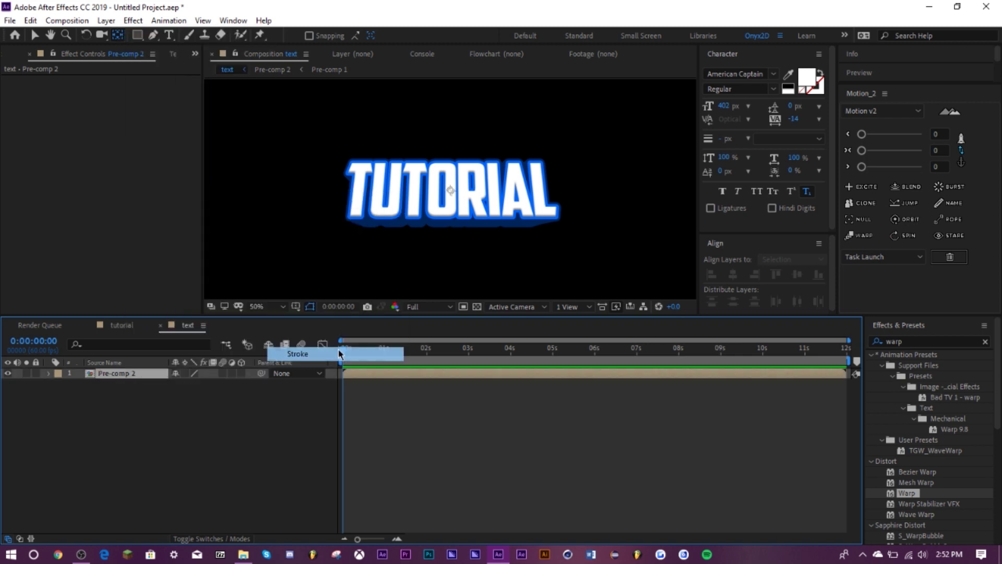
pyautogui.click(70, 416)
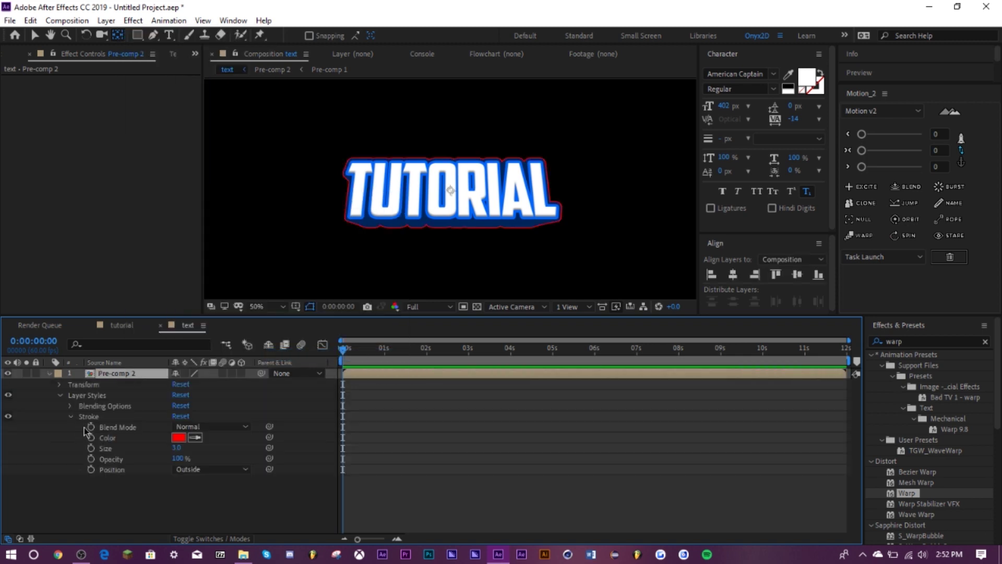
pyautogui.click(178, 437)
pyautogui.moveTo(86, 126)
pyautogui.mouseDown()
pyautogui.moveTo(69, 137)
pyautogui.moveTo(30, 103)
pyautogui.mouseUp()
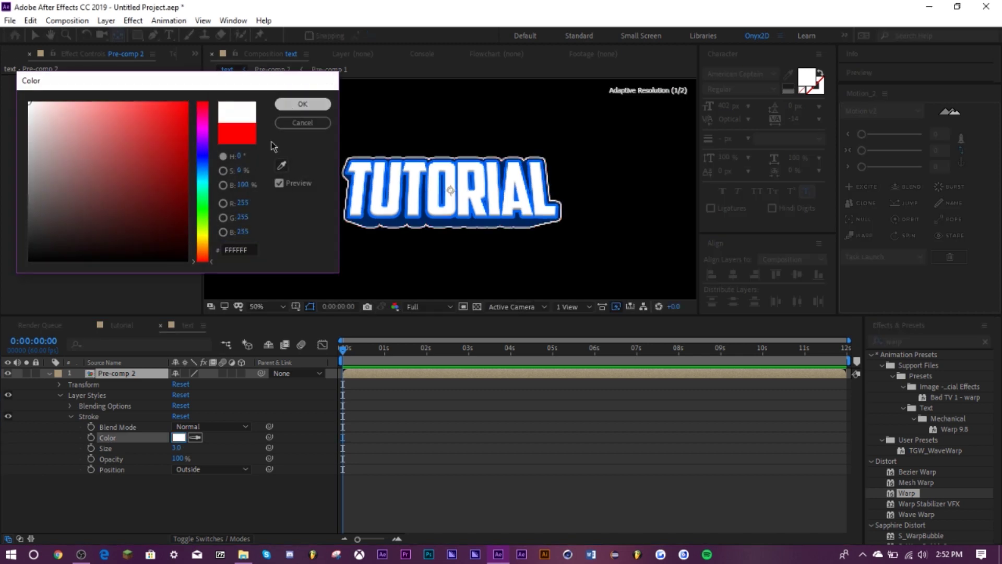
pyautogui.click(303, 104)
# Step: Set the title's Stroke layer style size to 5 and collapse the layer's properties
pyautogui.click(177, 448)
pyautogui.write('5')
pyautogui.press('Return')
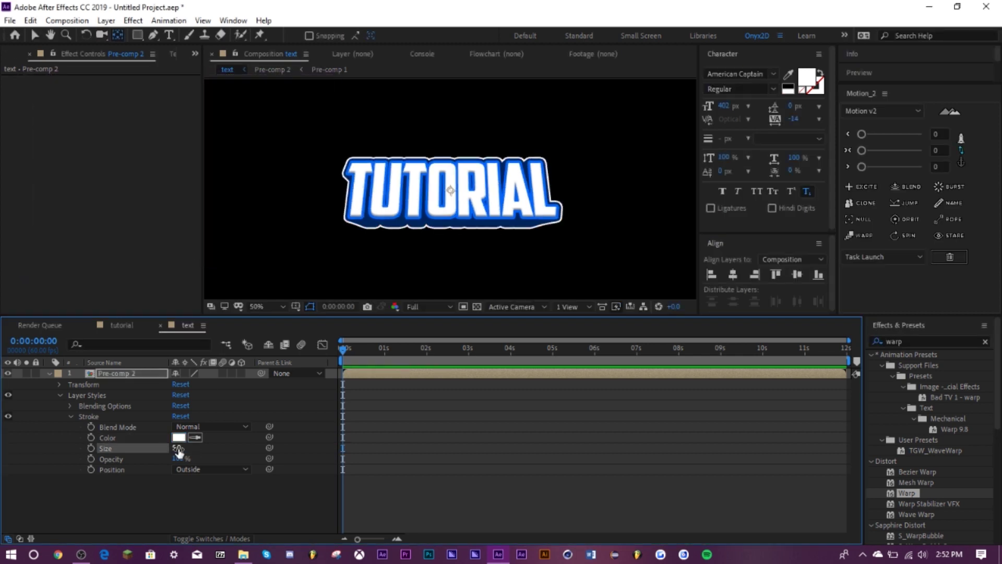
pyautogui.click(49, 372)
pyautogui.click(70, 437)
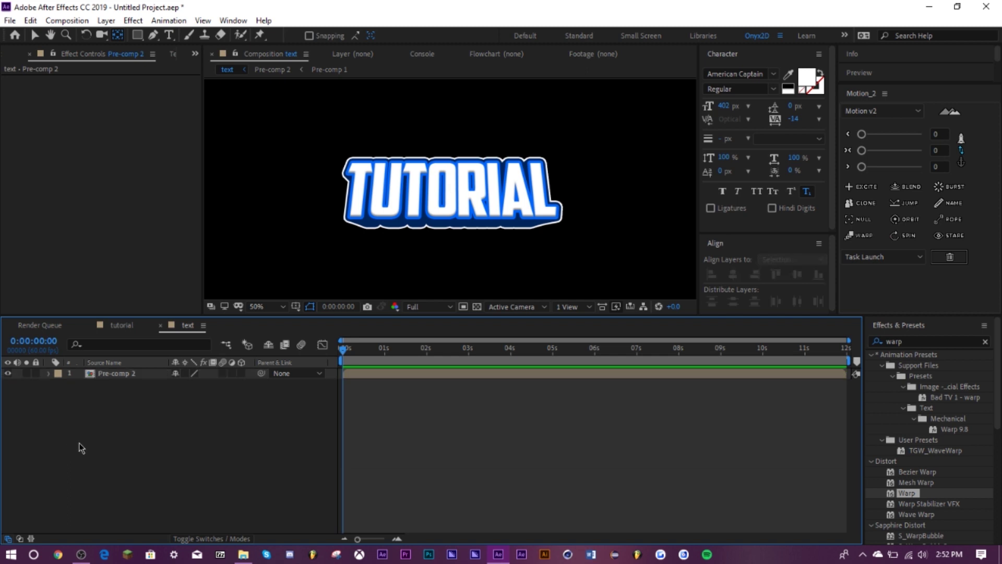
# Step: Add another adjustment layer above Pre-comp 2 and pre-compose the two layers, keeping the default name
pyautogui.hotkey('ctrl', 'alt', 'y')
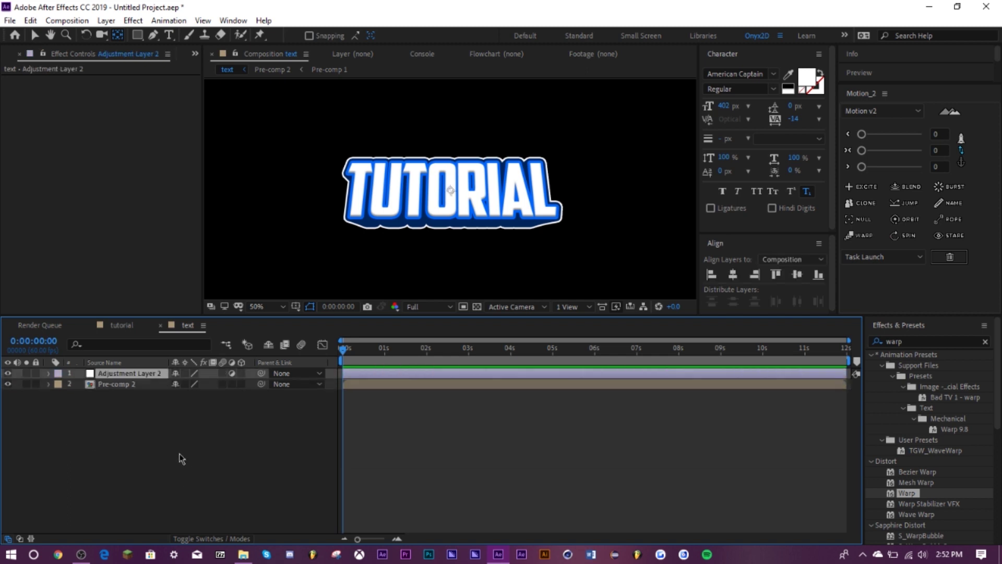
pyautogui.keyDown('shift'); pyautogui.click(131, 384); pyautogui.keyUp('shift')
pyautogui.rightClick(135, 384)
pyautogui.click(172, 316)
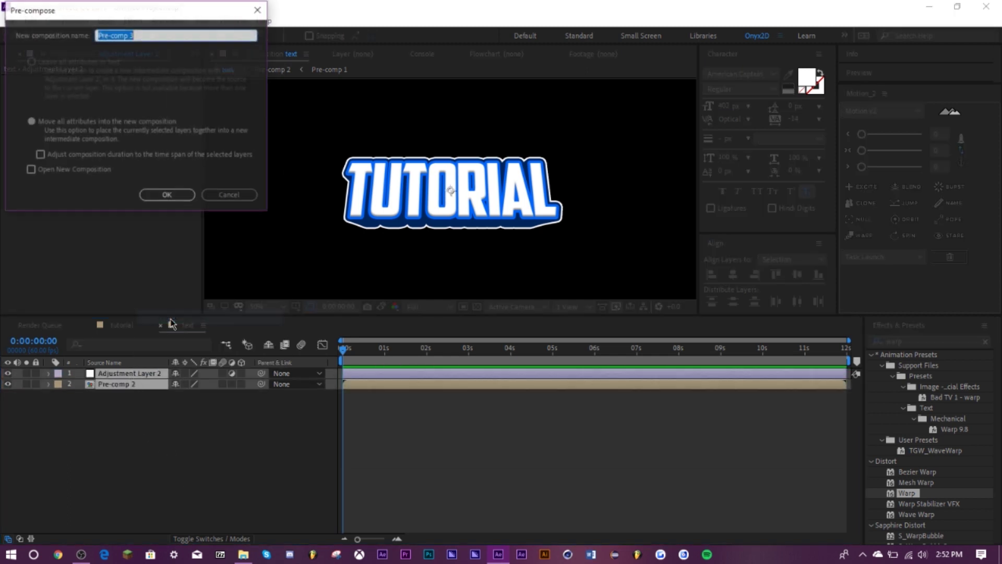
pyautogui.press('Return')
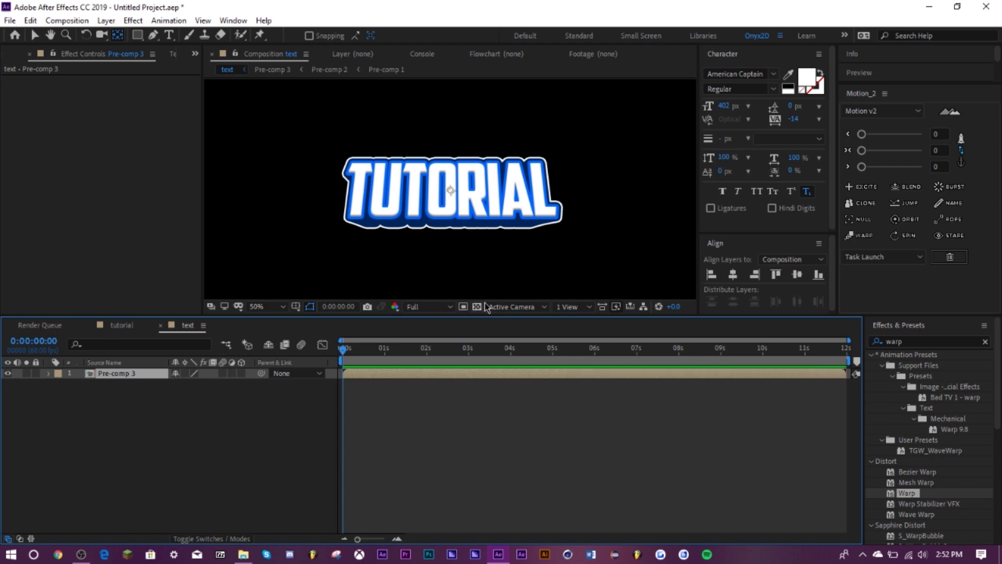
# Step: Turn on the transparency grid, then find the Drop Shadow effect and apply it to the Pre-comp 3 layer
pyautogui.click(478, 308)
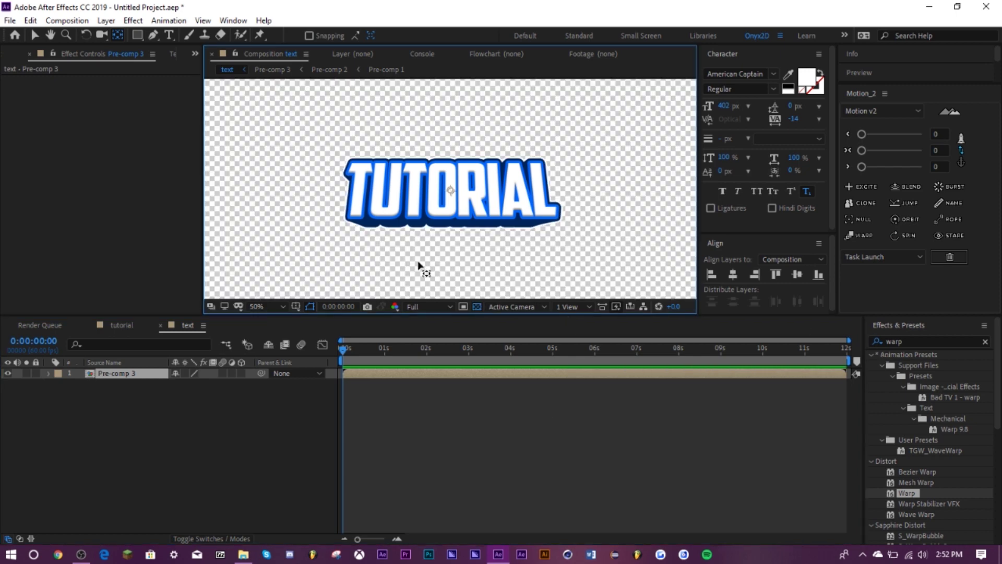
pyautogui.click(478, 308)
pyautogui.click(477, 308)
pyautogui.click(920, 340)
pyautogui.write('drop')
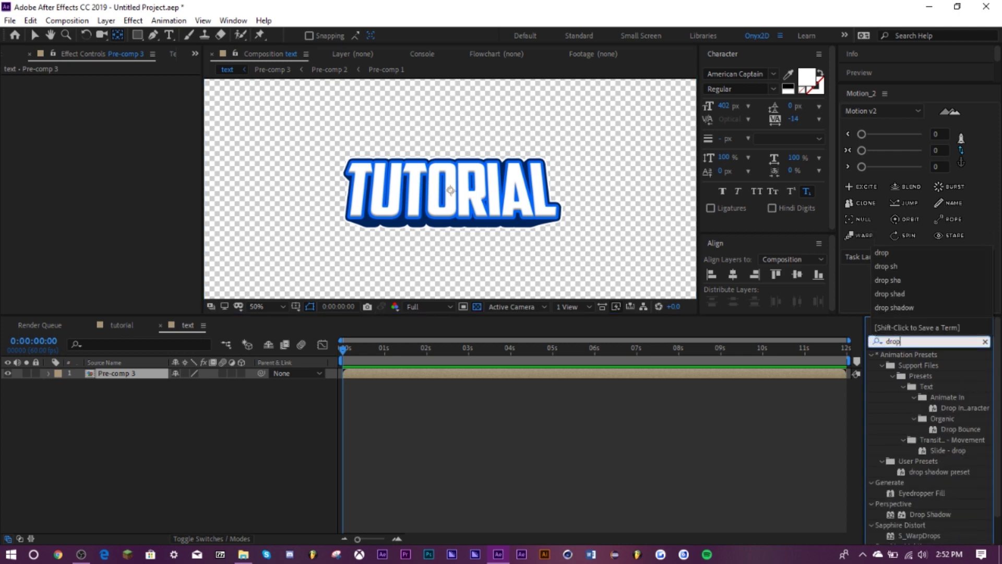
pyautogui.write(' shadow')
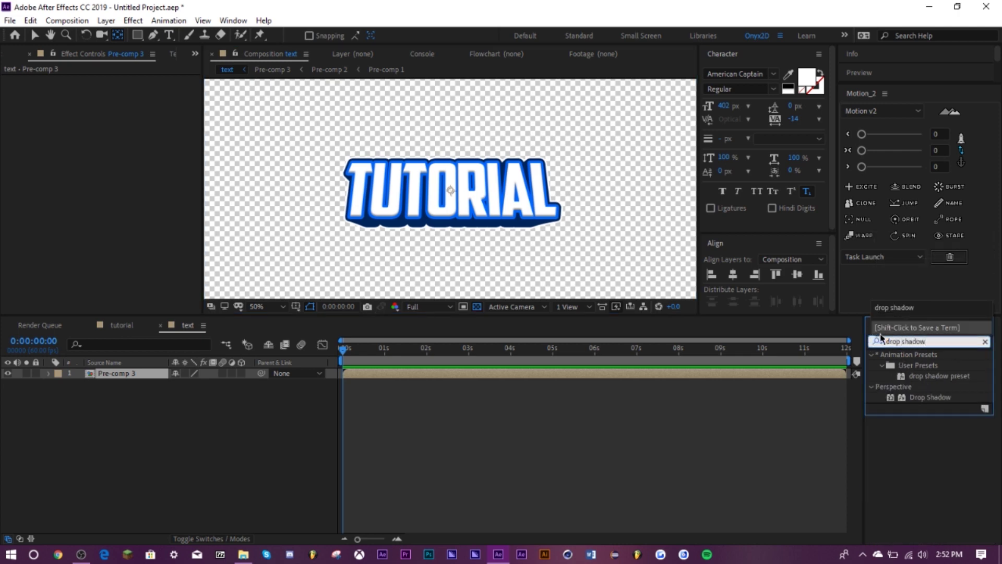
pyautogui.moveTo(915, 405); pyautogui.dragTo(99, 374)
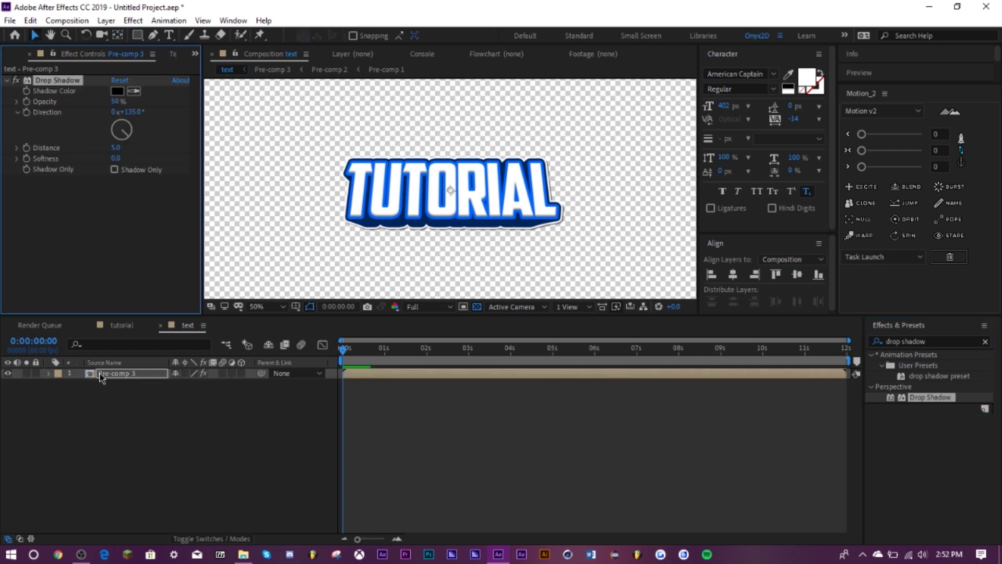
# Step: Set the drop shadow's direction to 180°, its distance to 13 and its softness to 40
pyautogui.click(131, 111)
pyautogui.write('180')
pyautogui.press('Return')
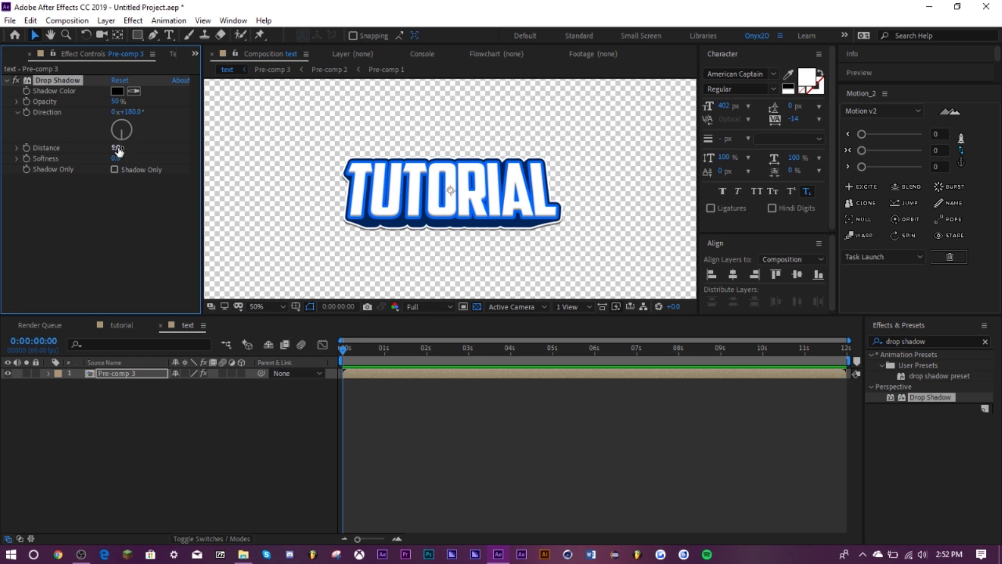
pyautogui.moveTo(118, 151); pyautogui.dragTo(140, 162)
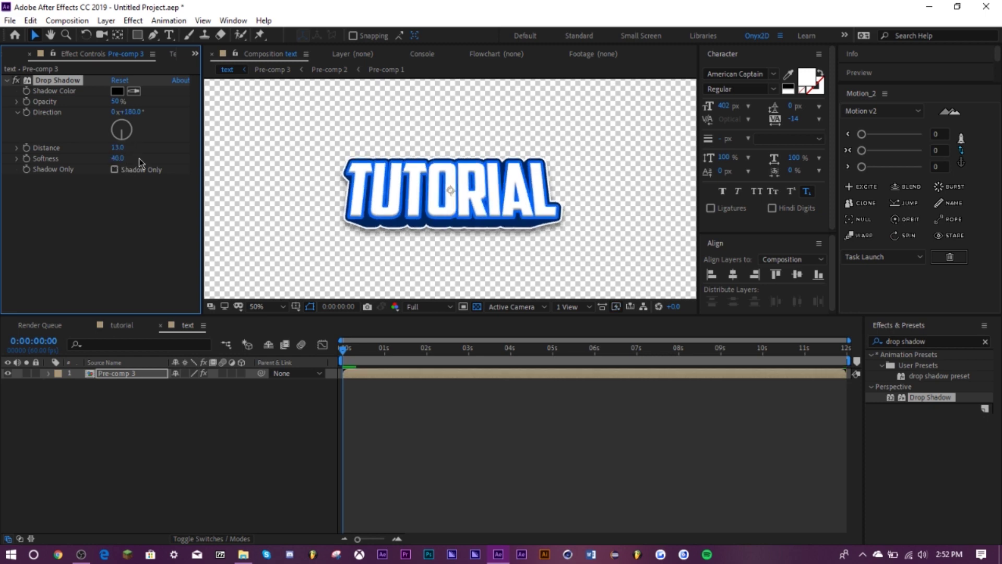
pyautogui.click(187, 456)
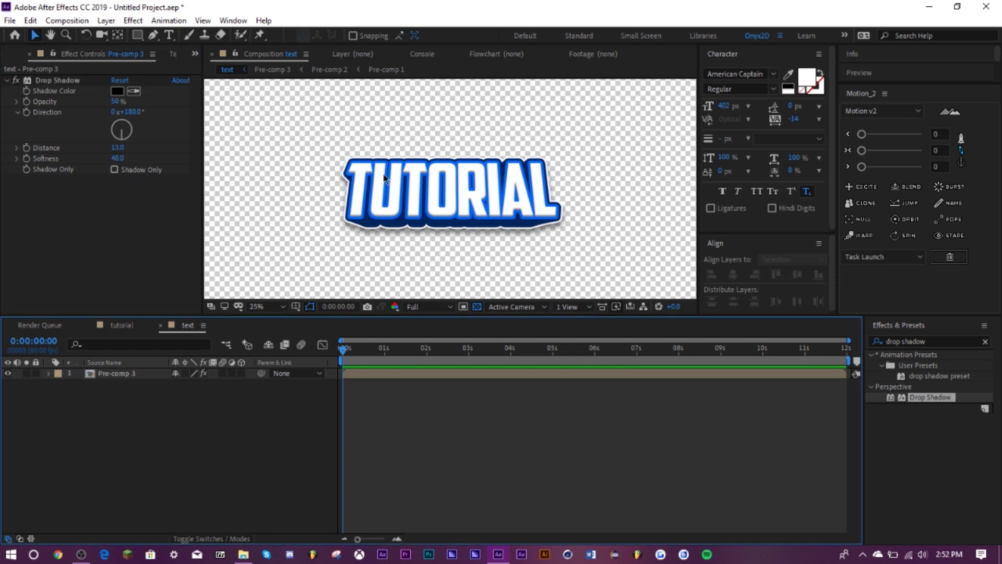
# Step: Set the composition view's magnification to Fit
pyautogui.scroll(-1, 384, 179)
pyautogui.scroll(1, 428, 218)
pyautogui.scroll(-1, 388, 183)
pyautogui.click(266, 307)
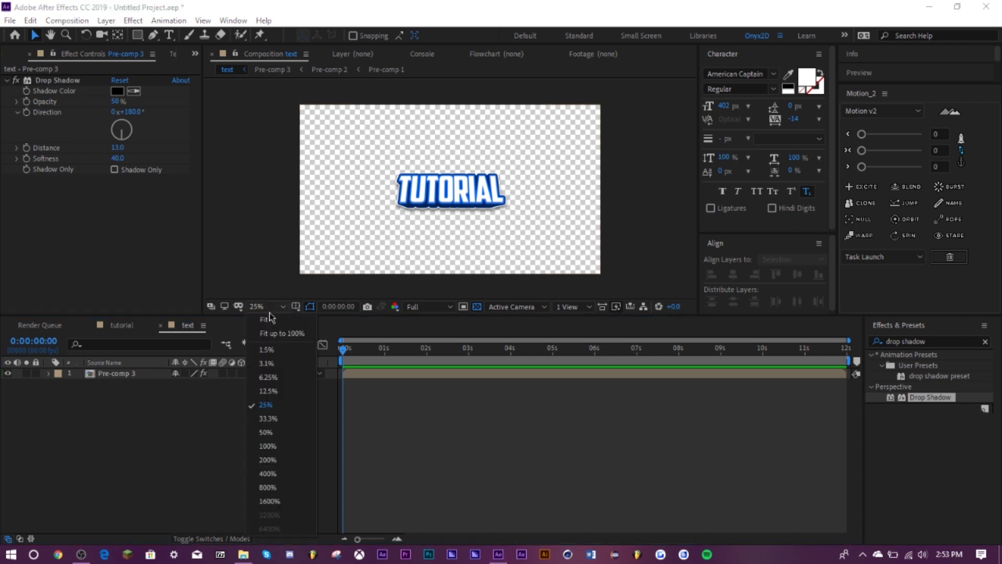
pyautogui.click(277, 318)
pyautogui.click(239, 416)
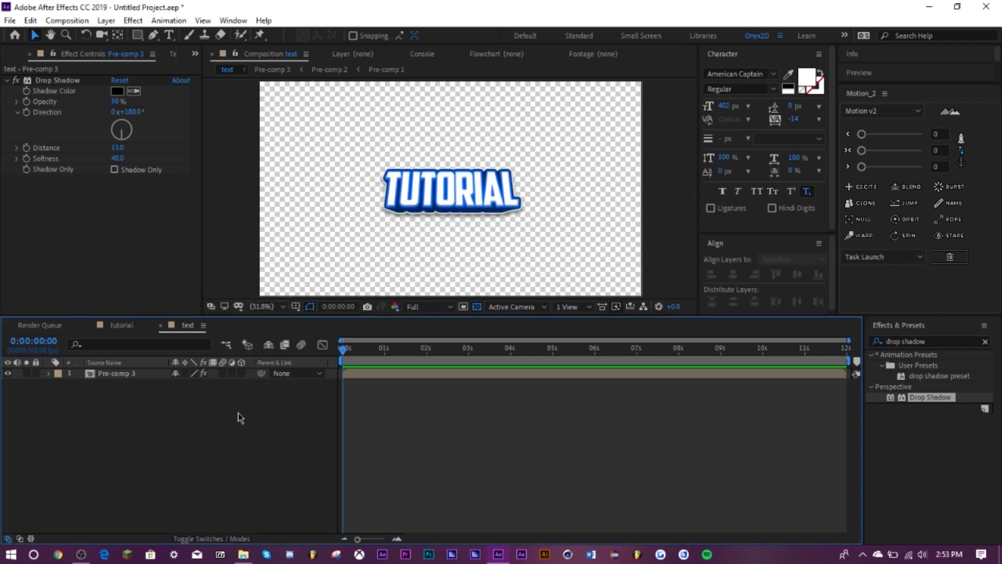
# Step: Place the text composition into the tutorial composition as a layer above the Curbi - Circus.mp3 song
pyautogui.click(125, 327)
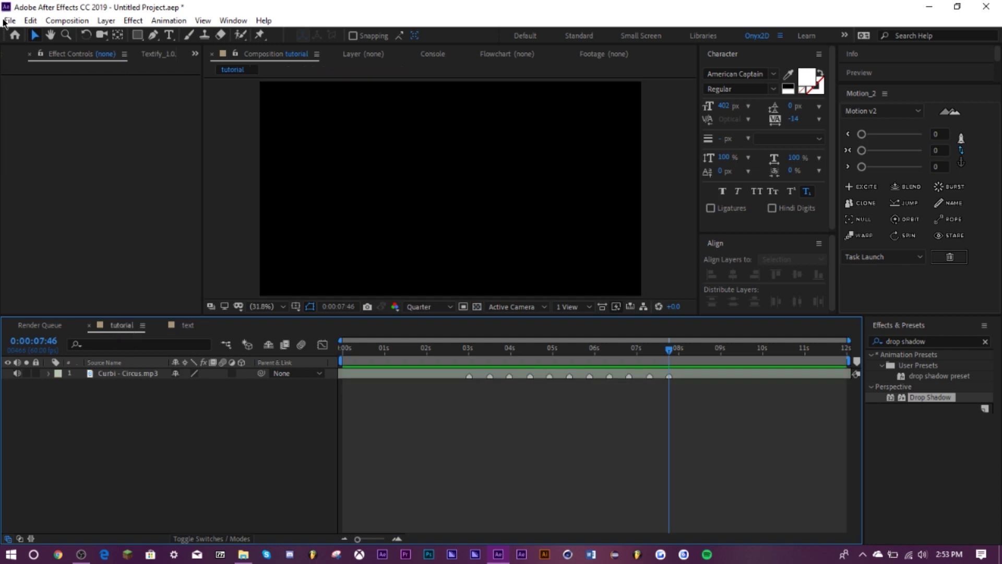
pyautogui.hotkey('ctrl', '0')
pyautogui.click(40, 228)
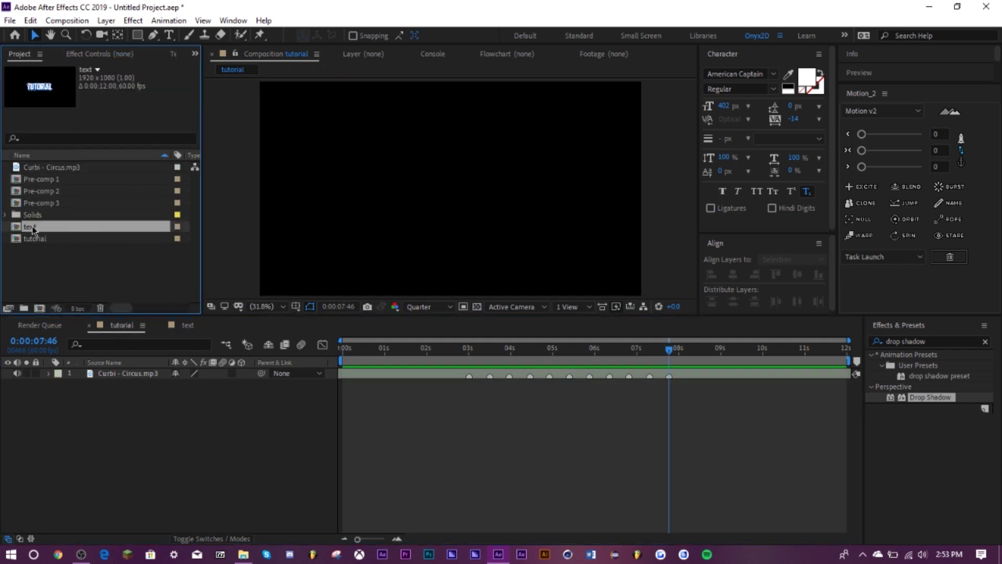
pyautogui.moveTo(32, 229); pyautogui.dragTo(119, 375)
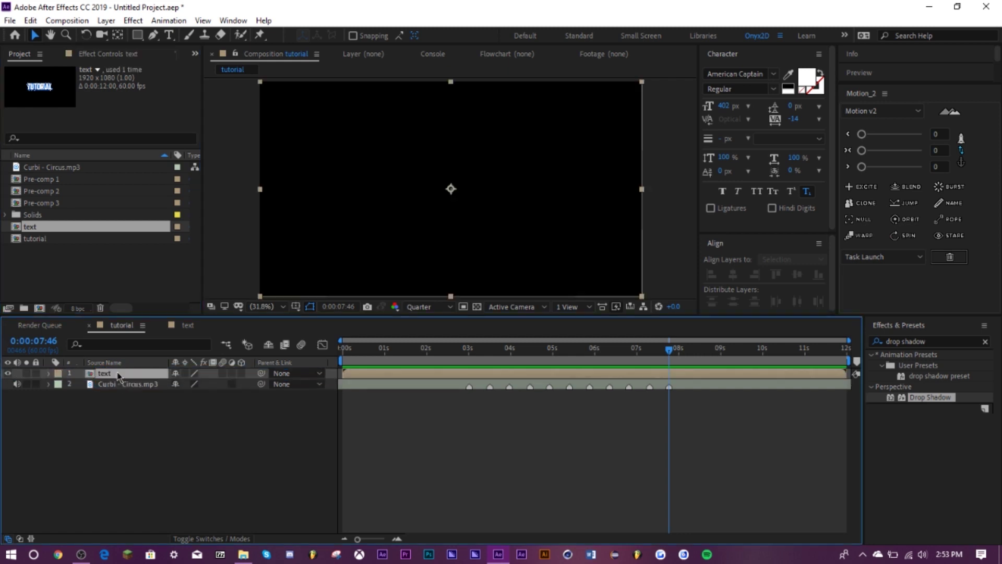
# Step: Preview the tutorial composition from the first beat marker at 0:00:03:01 to judge where the title animation should end
pyautogui.click(470, 355)
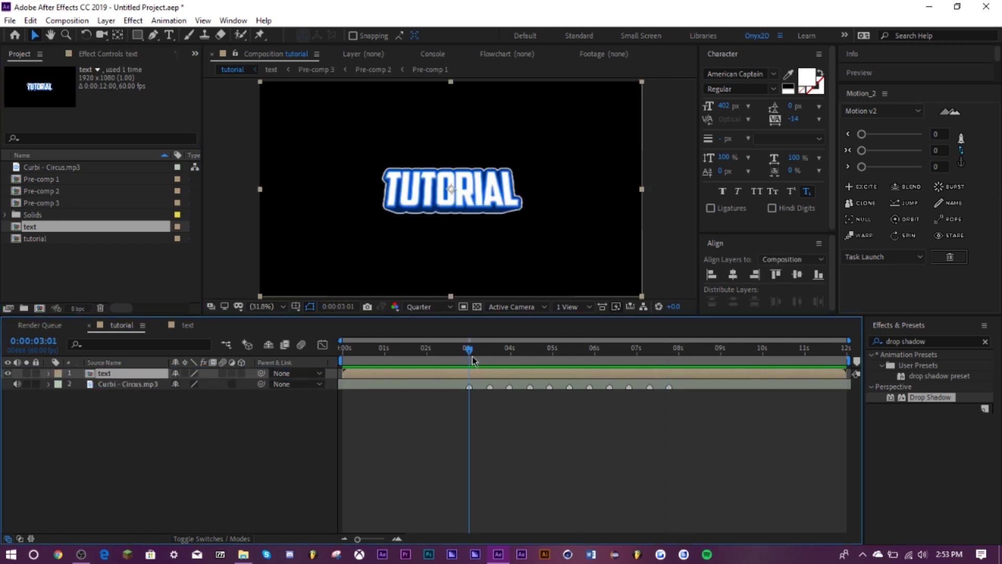
pyautogui.click(229, 459)
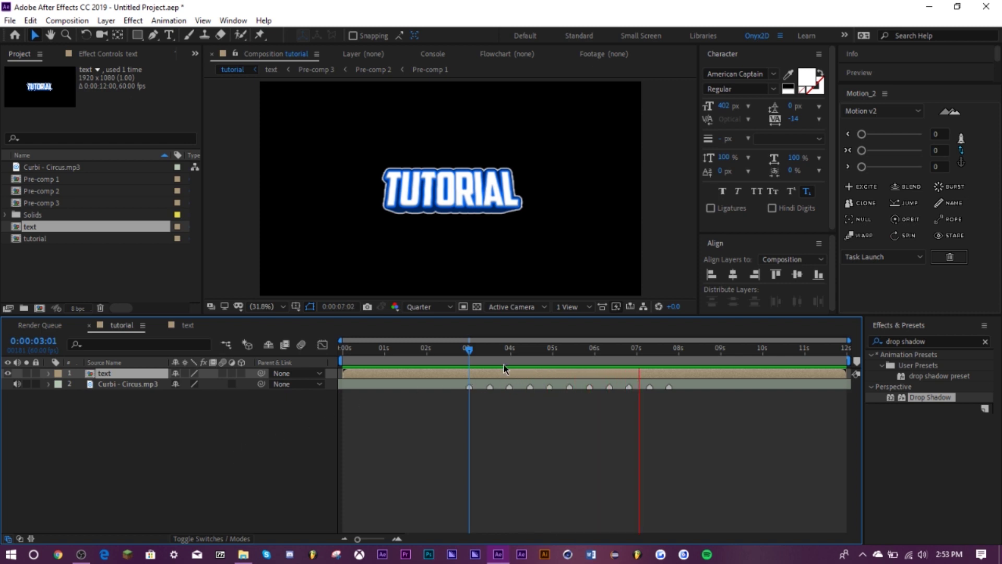
pyautogui.press('space')
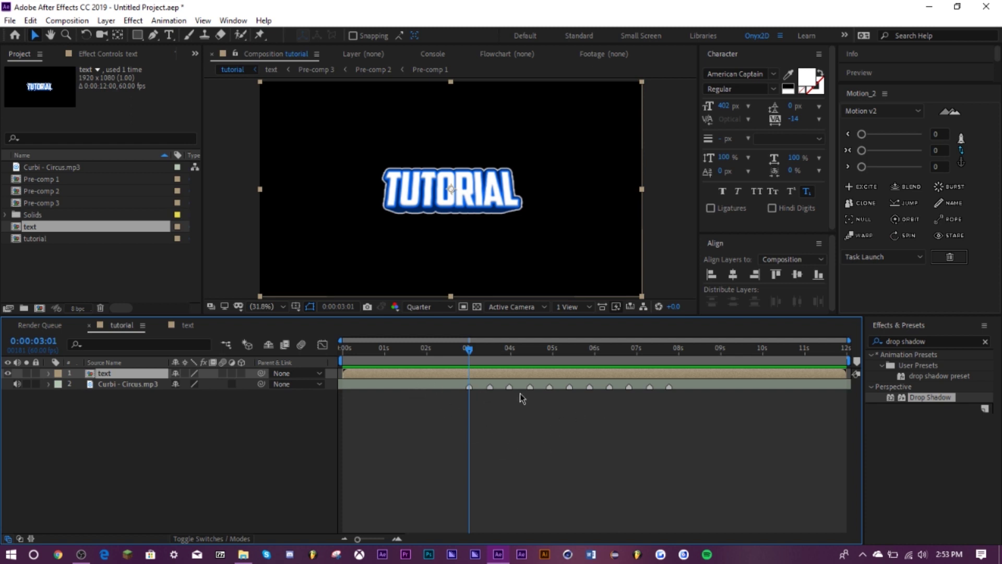
pyautogui.moveTo(637, 349)
pyautogui.mouseDown()
pyautogui.moveTo(628, 349)
pyautogui.moveTo(669, 348)
pyautogui.moveTo(628, 348)
pyautogui.moveTo(650, 350)
pyautogui.mouseUp()
pyautogui.moveTo(629, 357); pyautogui.dragTo(470, 389)
pyautogui.click(191, 456)
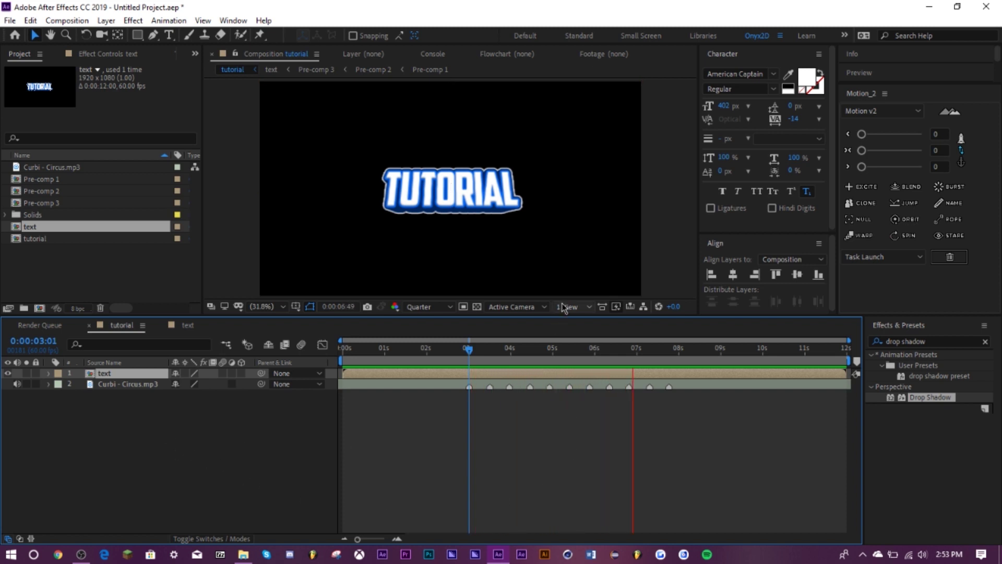
pyautogui.press('space')
# Step: Give the song's layer marker at 0:00:06:49 the comment End
pyautogui.click(628, 349)
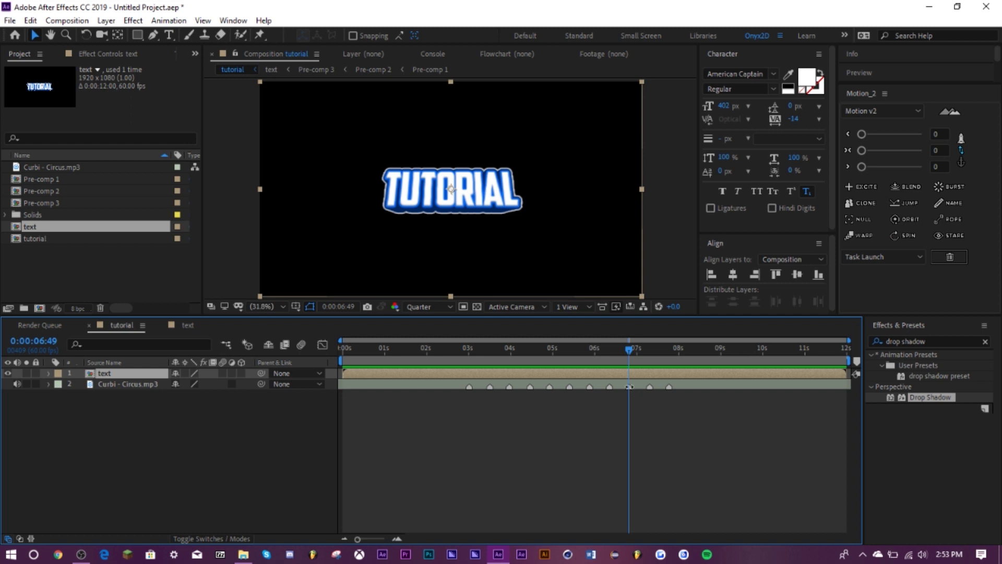
pyautogui.rightClick(629, 386)
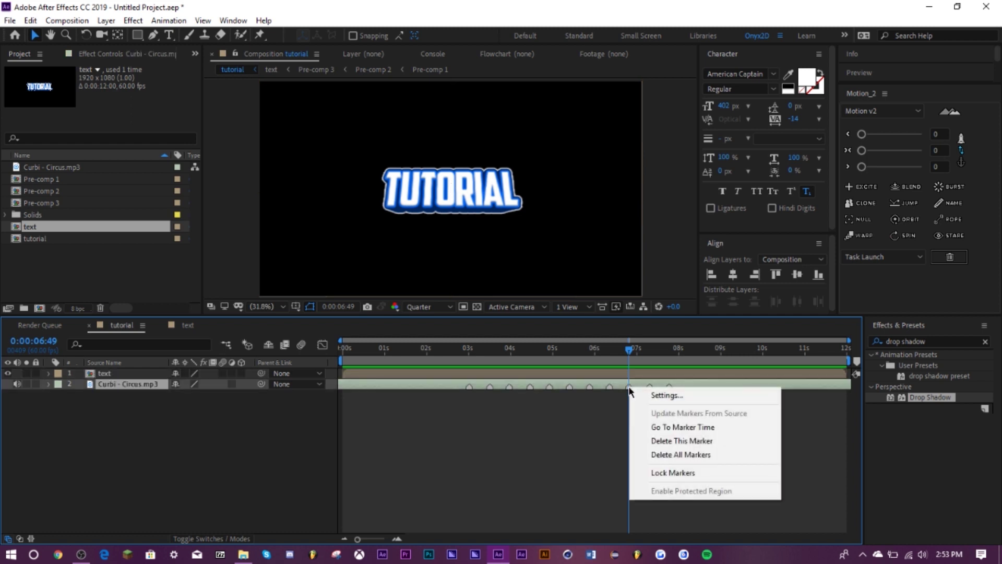
pyautogui.click(650, 395)
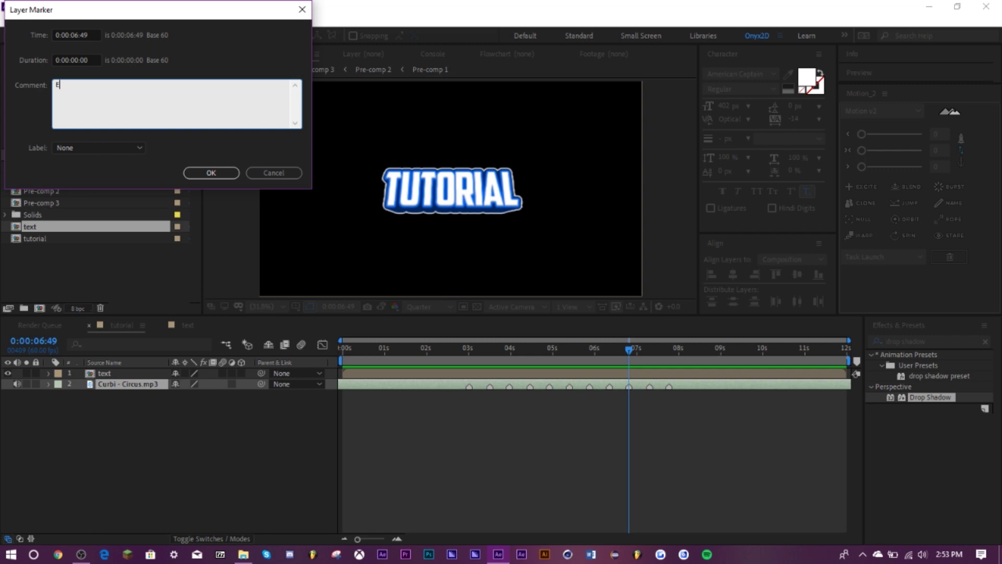
pyautogui.click(208, 172)
# Step: Give the song's layer marker at 0:00:03:01 the comment Start
pyautogui.click(471, 357)
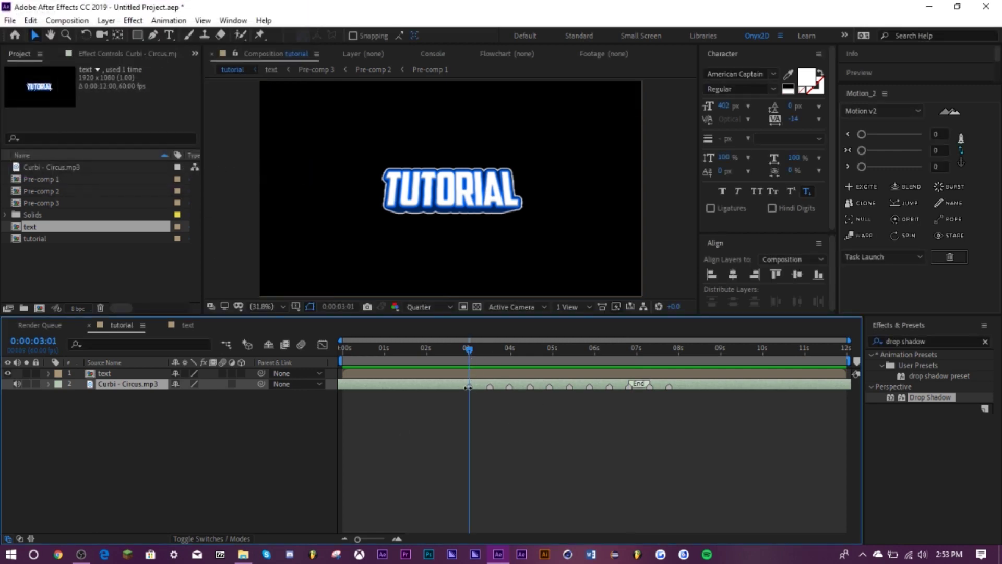
pyautogui.rightClick(468, 388)
pyautogui.press('Escape')
pyautogui.rightClick(470, 388)
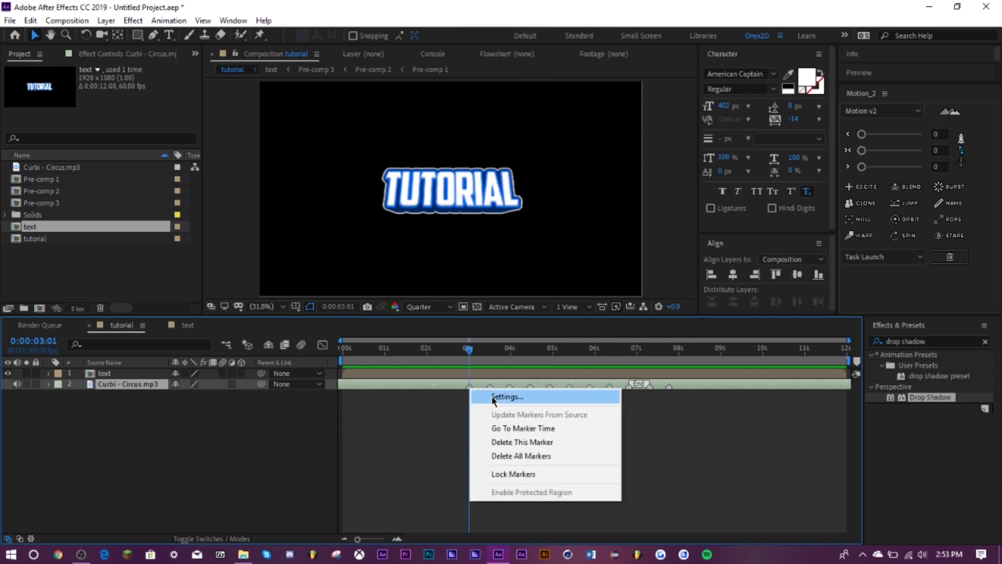
pyautogui.click(496, 397)
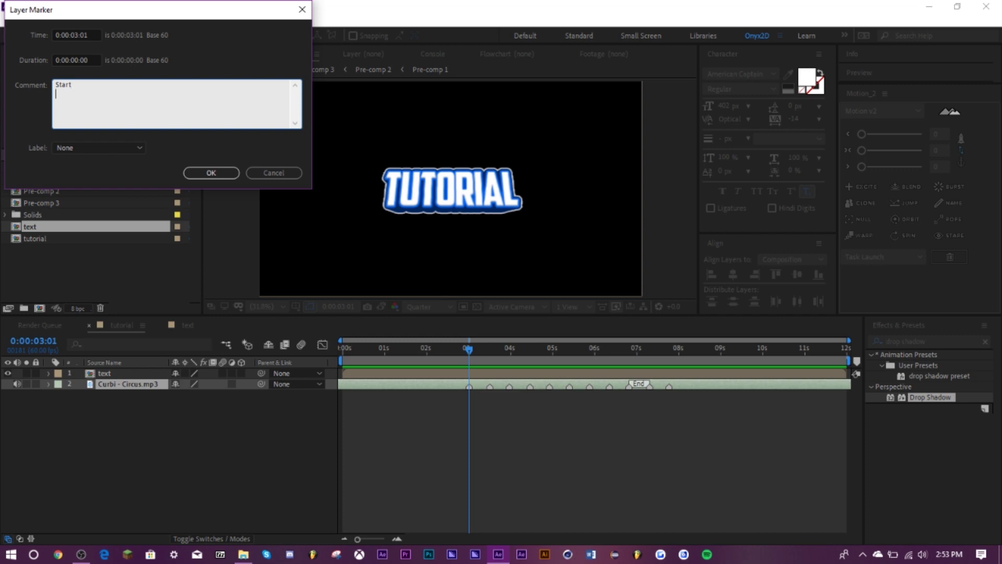
pyautogui.click(189, 172)
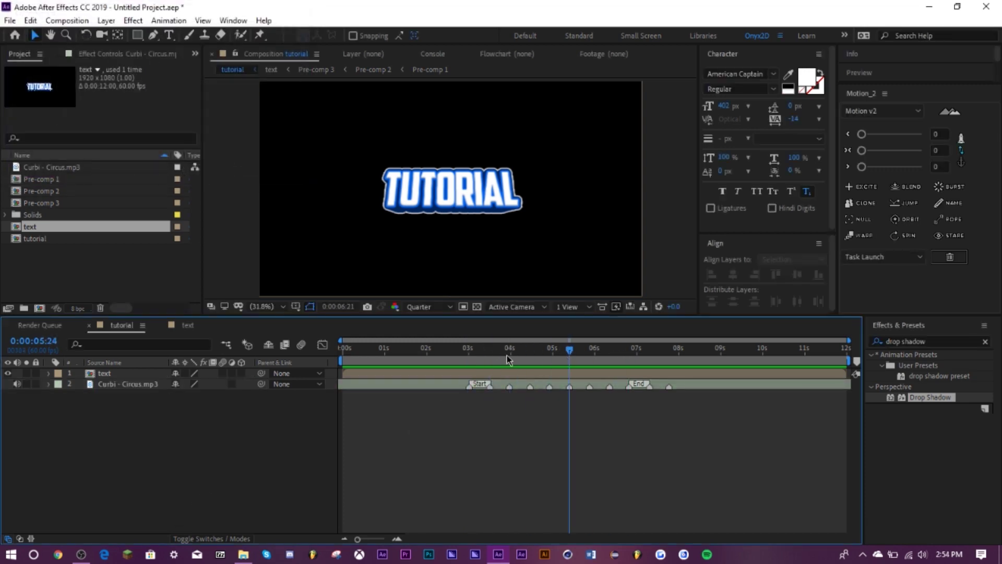
# Step: Make the text layer a 3D layer and reveal its rotation properties
pyautogui.click(119, 374)
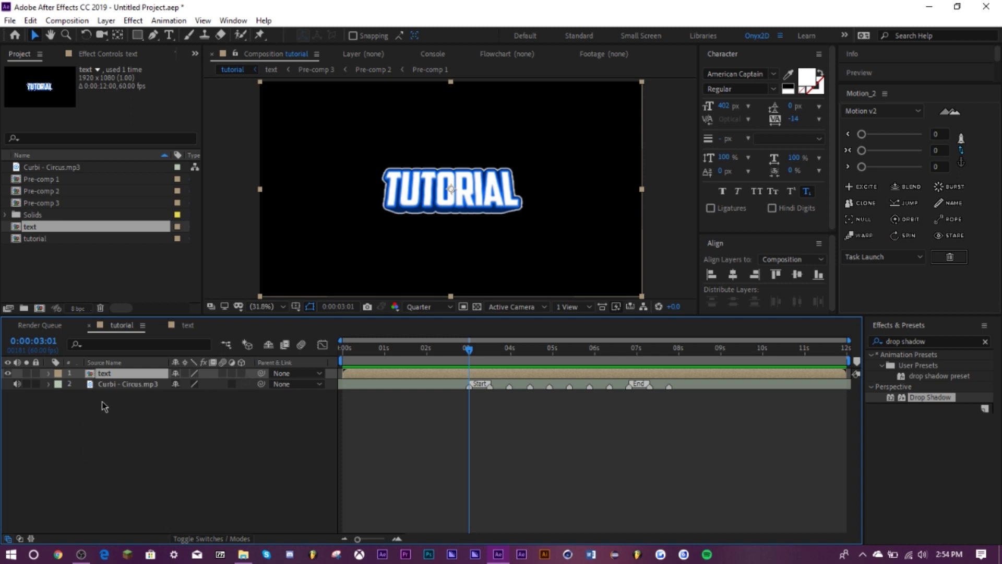
pyautogui.click(199, 538)
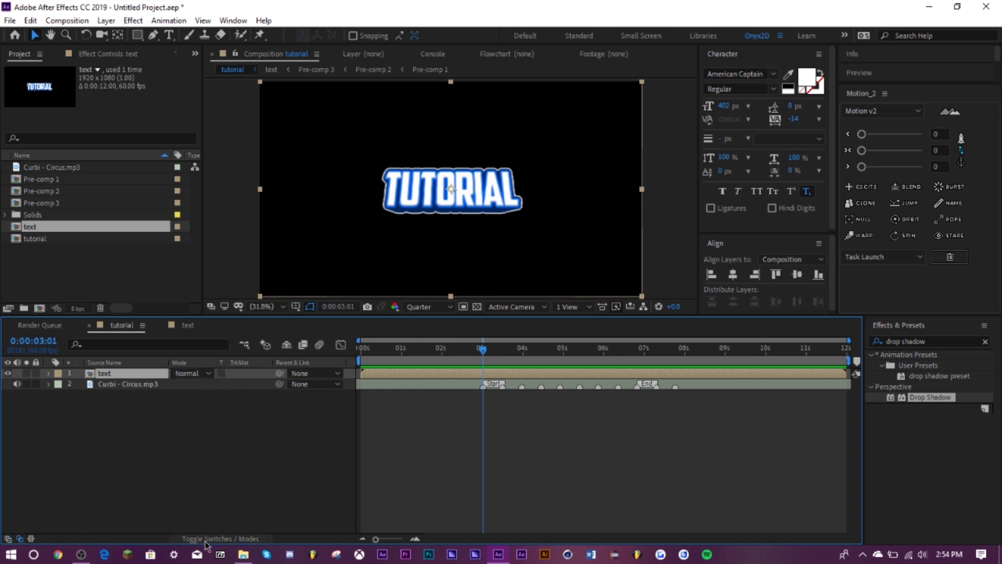
pyautogui.click(198, 537)
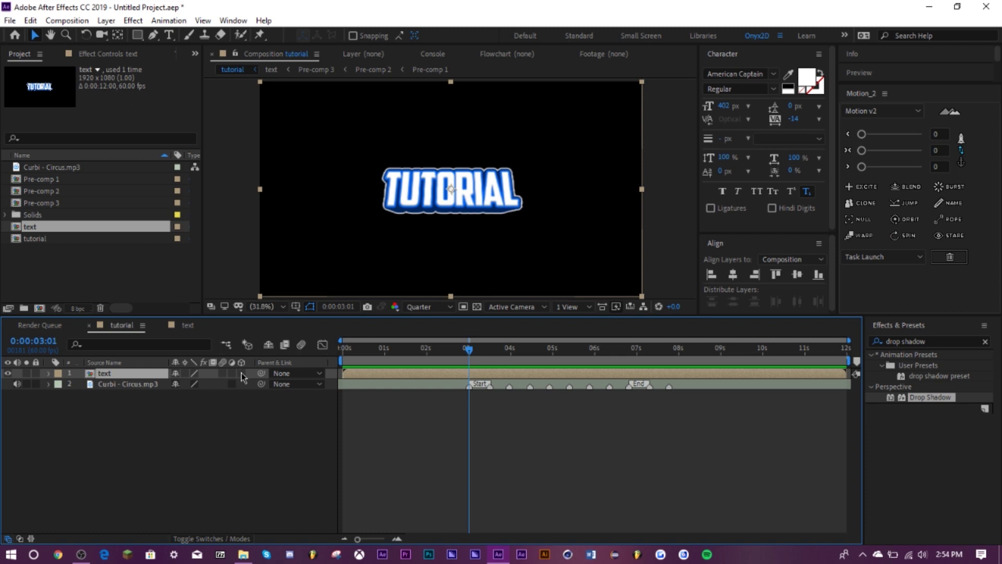
pyautogui.click(241, 373)
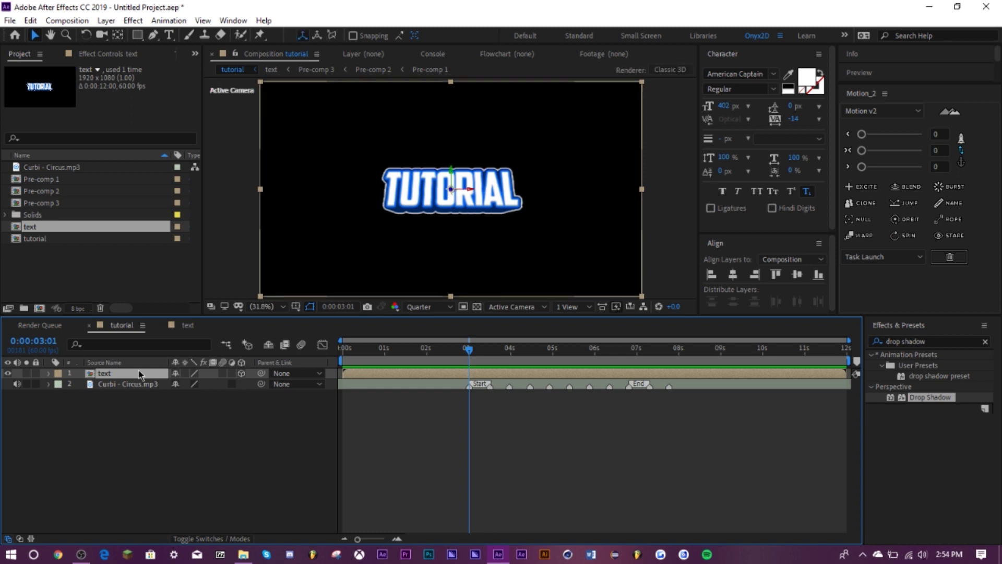
pyautogui.press('r')
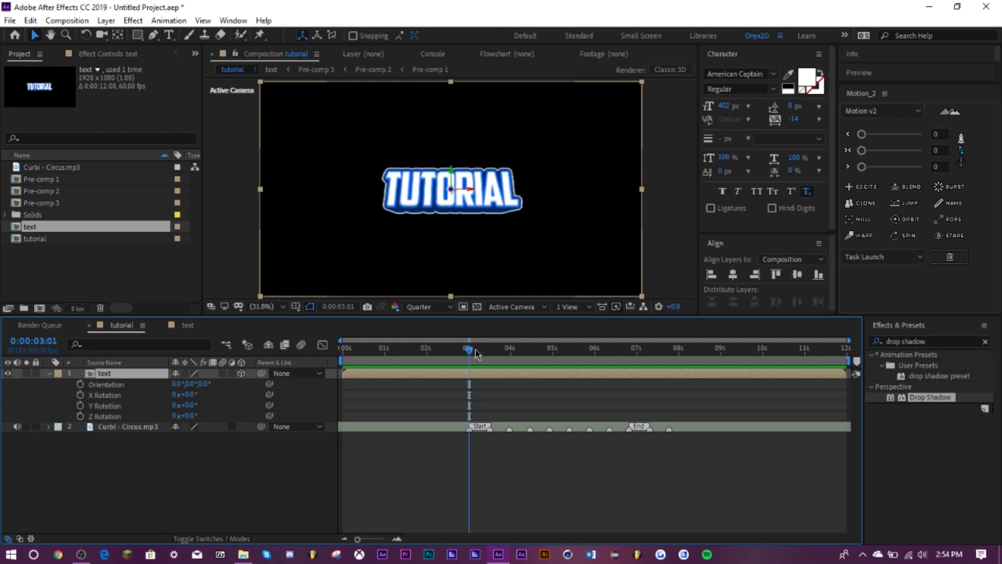
# Step: Keyframe the text layer's Z Rotation from 0 at 0:00:03:18 to 1 full revolution at 0:00:04:36
pyautogui.moveTo(475, 354)
pyautogui.mouseDown()
pyautogui.moveTo(491, 352)
pyautogui.moveTo(481, 352)
pyautogui.mouseUp()
pyautogui.click(370, 541)
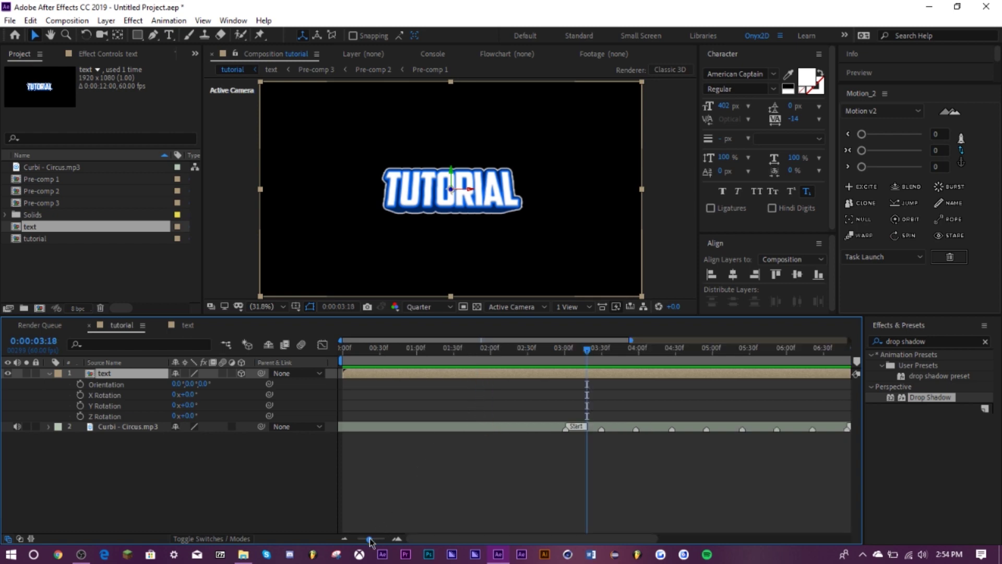
pyautogui.moveTo(369, 541); pyautogui.dragTo(372, 539)
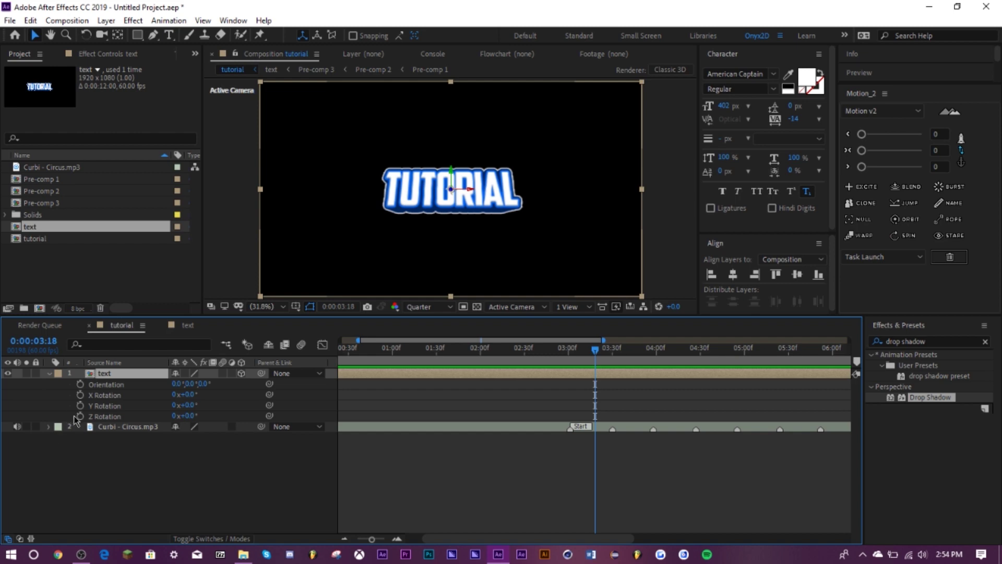
pyautogui.click(80, 416)
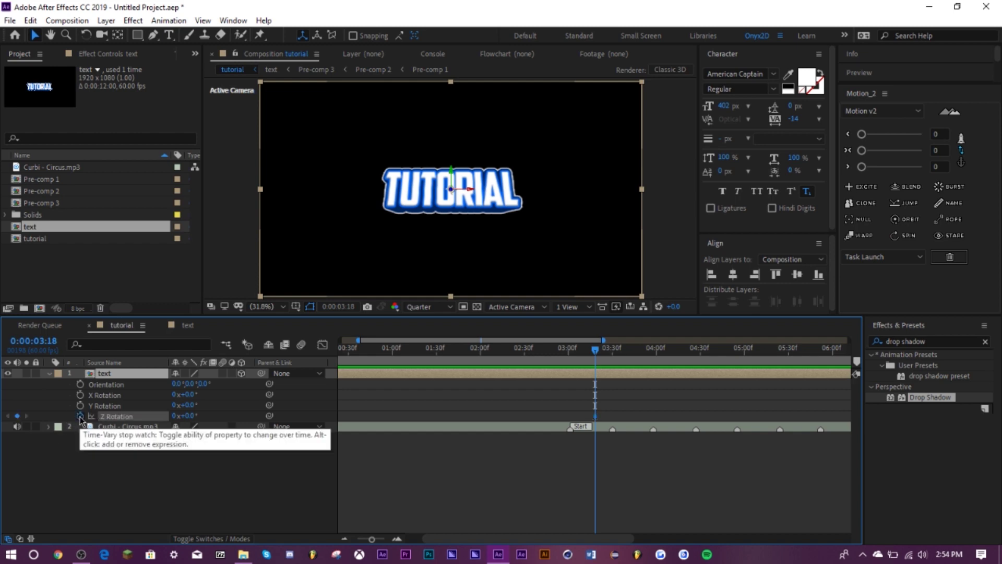
pyautogui.moveTo(697, 348); pyautogui.dragTo(708, 348)
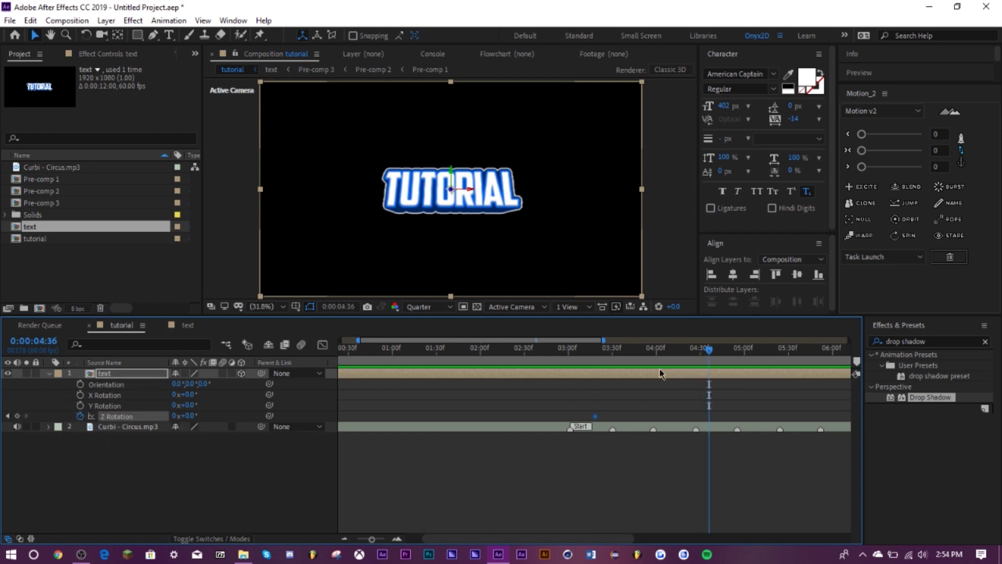
pyautogui.click(175, 415)
pyautogui.write('1')
pyautogui.press('Return')
# Step: Easy-ease both Z Rotation keyframes and lengthen the ending keyframe's influence in the speed graph so the spin starts fast and slows gradually
pyautogui.moveTo(556, 392); pyautogui.dragTo(737, 418)
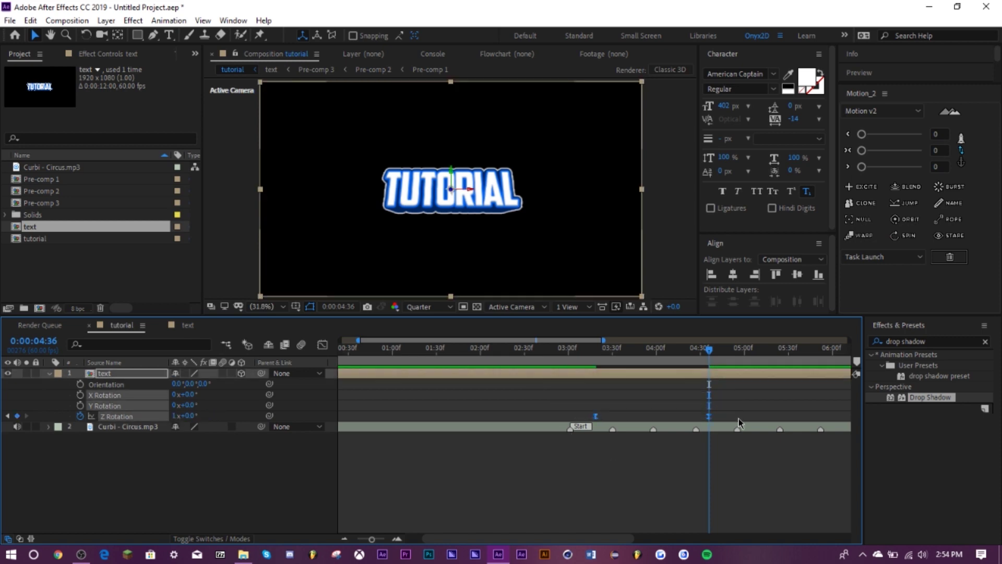
pyautogui.click(322, 345)
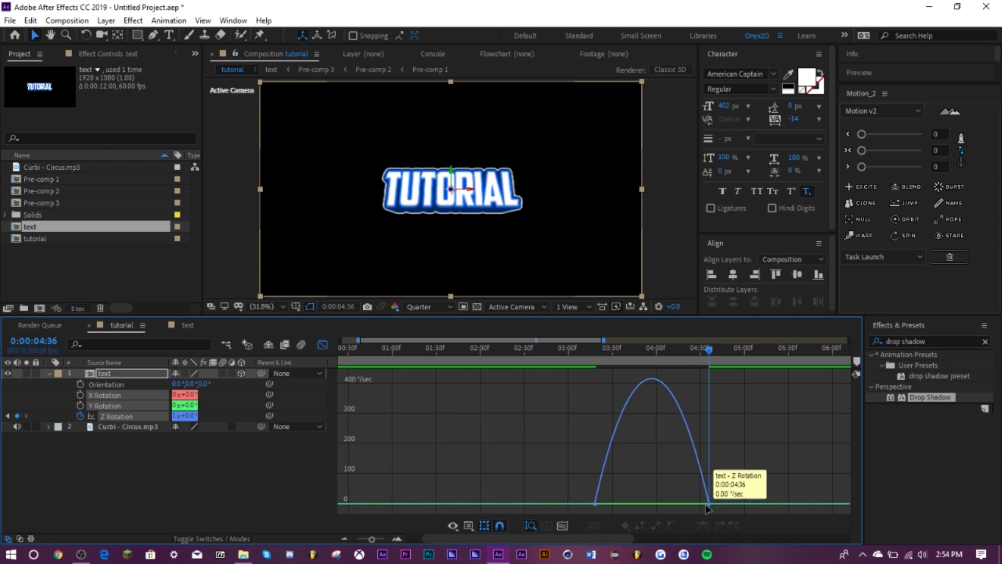
pyautogui.click(708, 504)
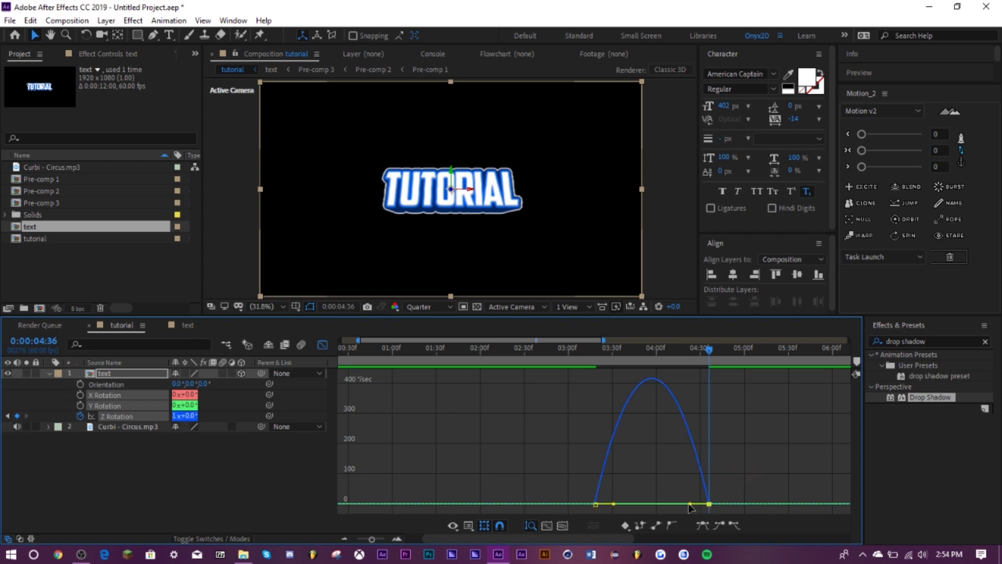
pyautogui.moveTo(690, 505); pyautogui.dragTo(651, 504)
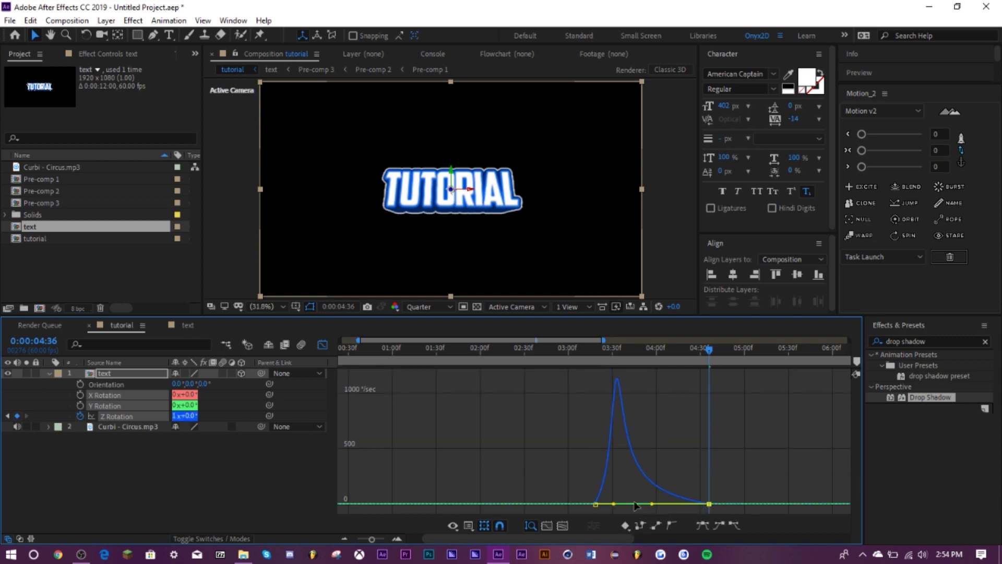
# Step: Preview the title's eased Z spin from 0:00:02:40 and again from 0:00:03:00
pyautogui.click(590, 350)
pyautogui.moveTo(587, 349); pyautogui.dragTo(537, 351)
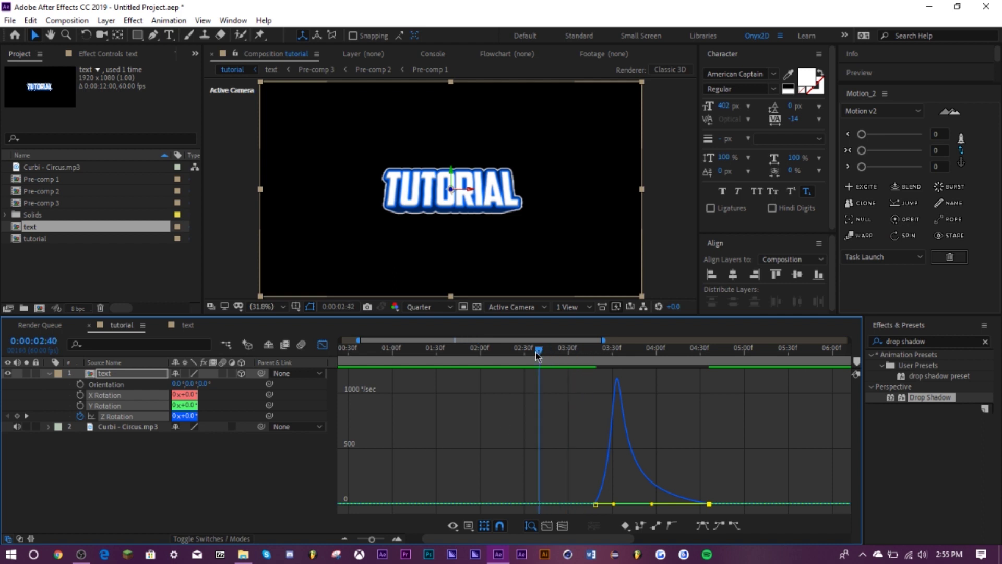
pyautogui.press('space')
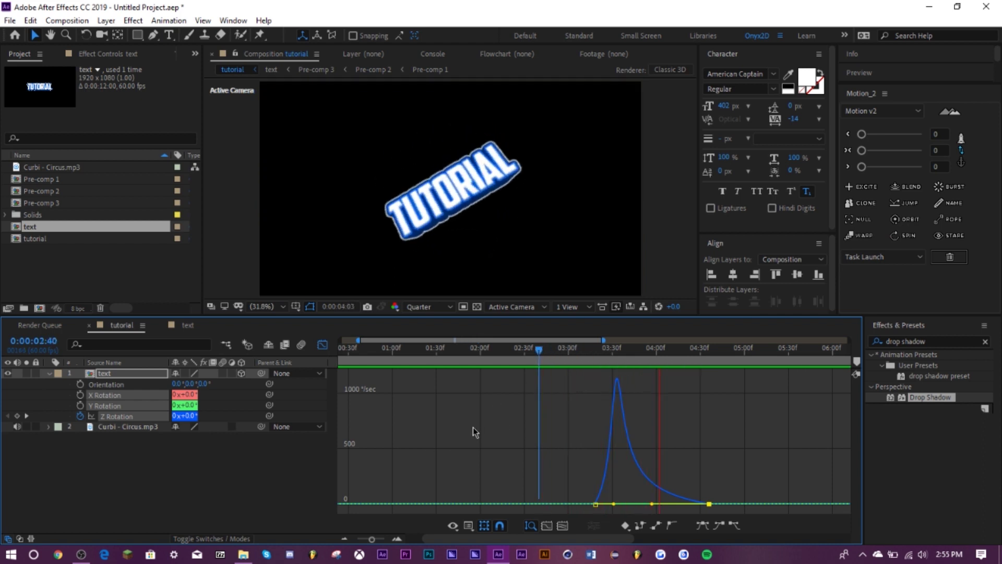
pyautogui.press('space')
pyautogui.click(323, 346)
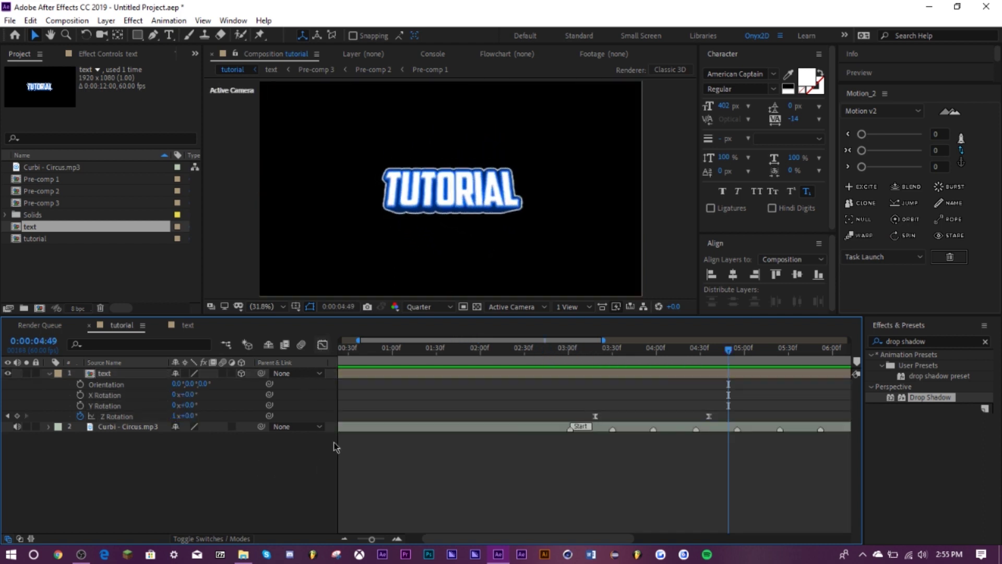
pyautogui.click(568, 351)
pyautogui.press('space')
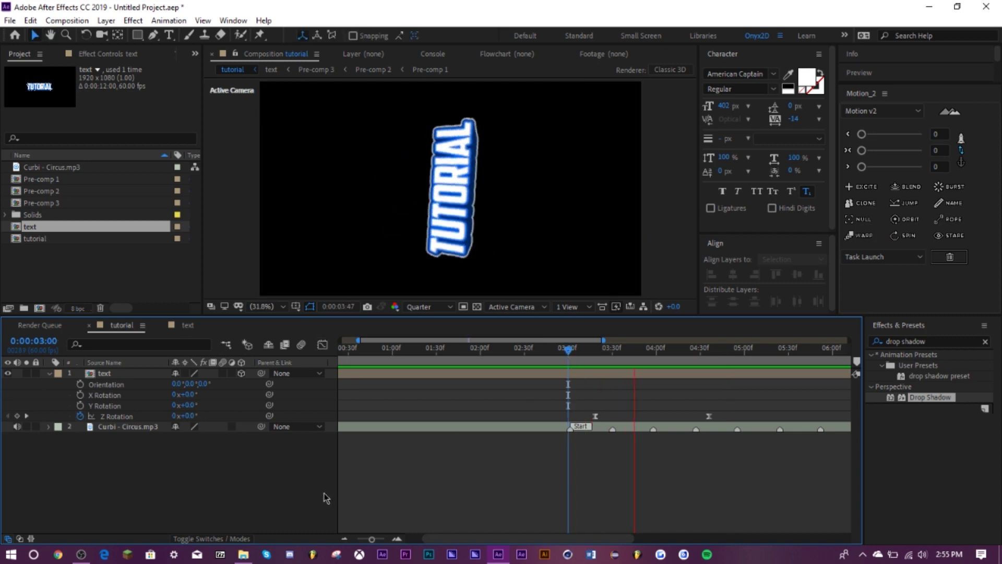
# Step: Keyframe the text layer's X Rotation from 0 shortly after 4 seconds to -1 revolution at 0:00:05:44, and reset Y Rotation to 0
pyautogui.click(361, 541)
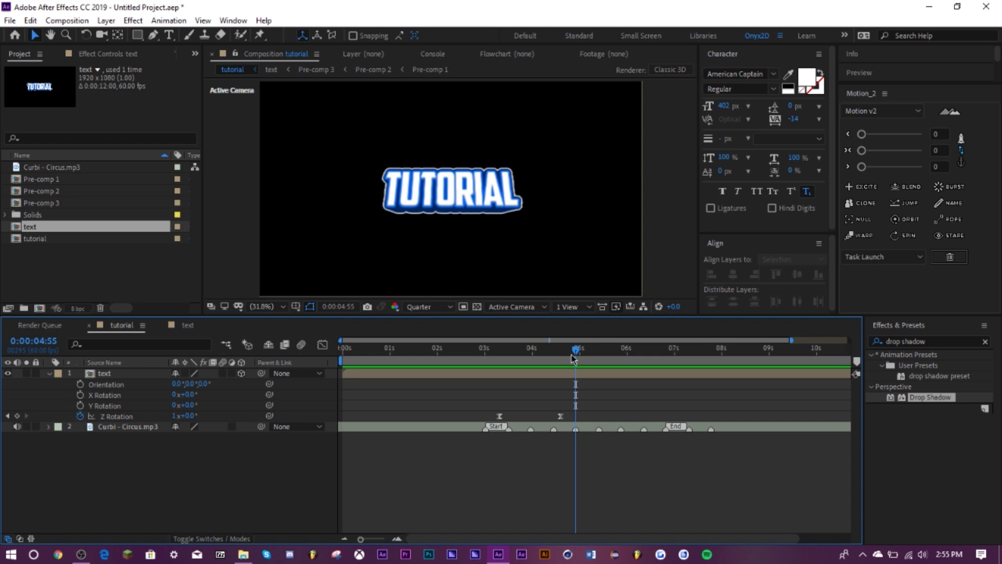
pyautogui.moveTo(572, 356); pyautogui.dragTo(614, 364)
pyautogui.click(80, 395)
pyautogui.click(176, 394)
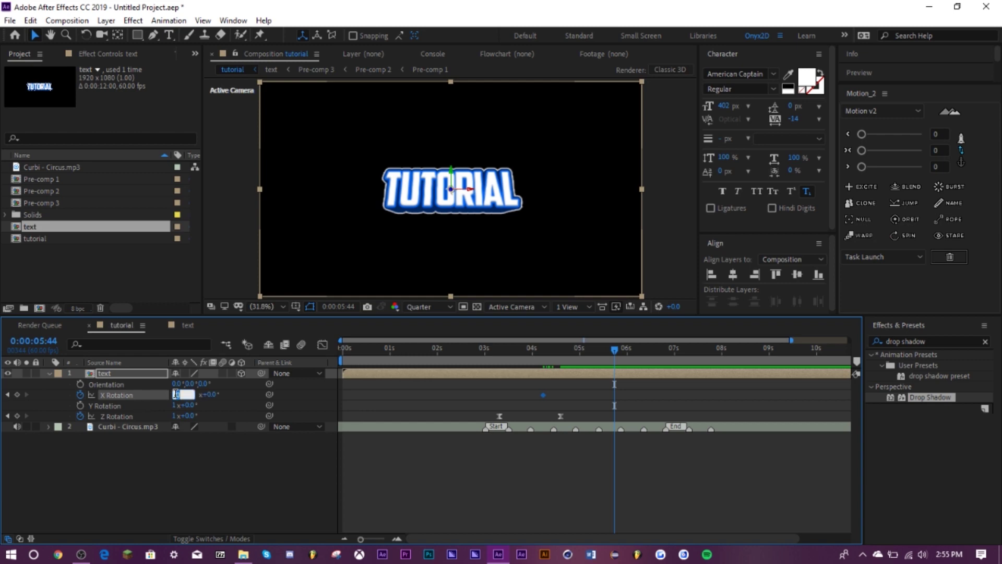
pyautogui.write('-1')
pyautogui.press('Return')
pyautogui.click(176, 405)
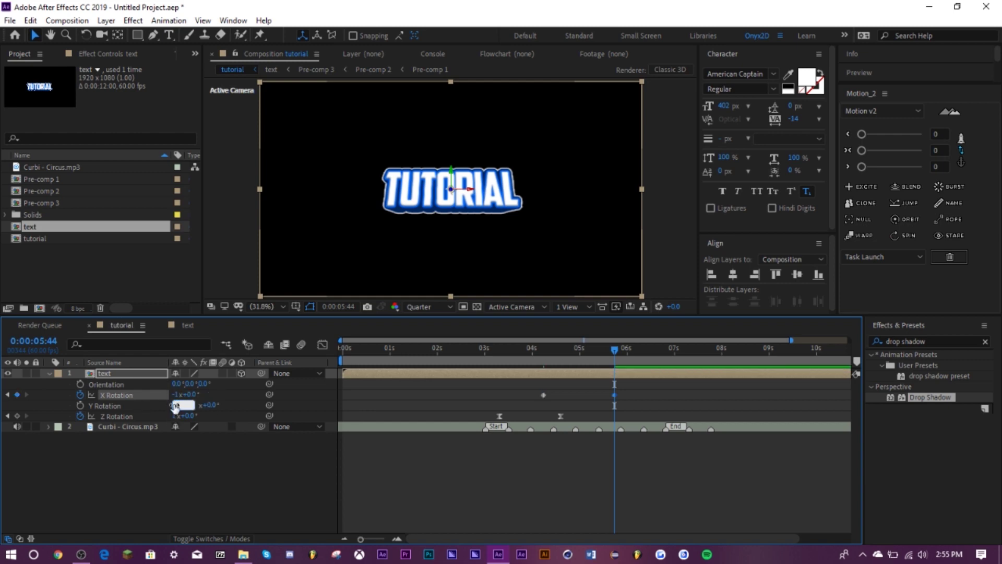
pyautogui.press('Return')
# Step: Easy-ease both X Rotation keyframes and extend the ending keyframe's influence in the speed graph for a fast start and slow finish
pyautogui.moveTo(531, 388); pyautogui.dragTo(637, 404)
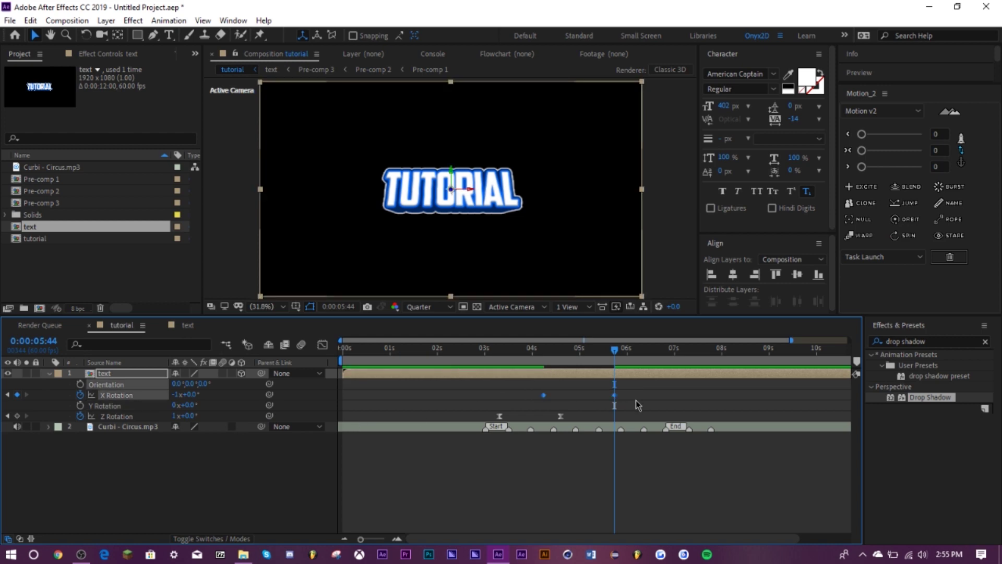
pyautogui.click(323, 345)
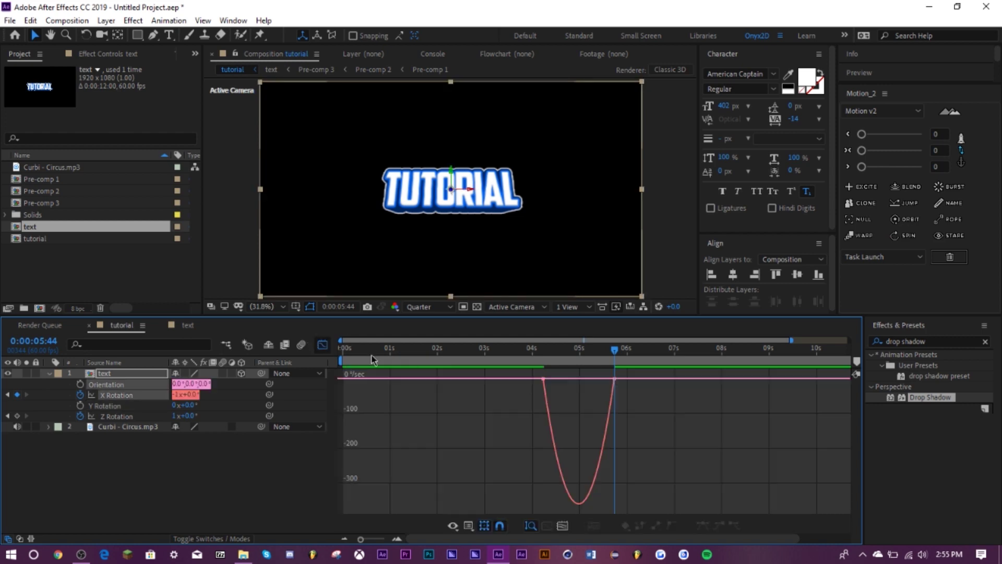
pyautogui.click(611, 378)
pyautogui.moveTo(601, 379); pyautogui.dragTo(561, 384)
# Step: Preview the combined Z and X spins from just before the Start marker, closing the graph editor between playbacks
pyautogui.press('space')
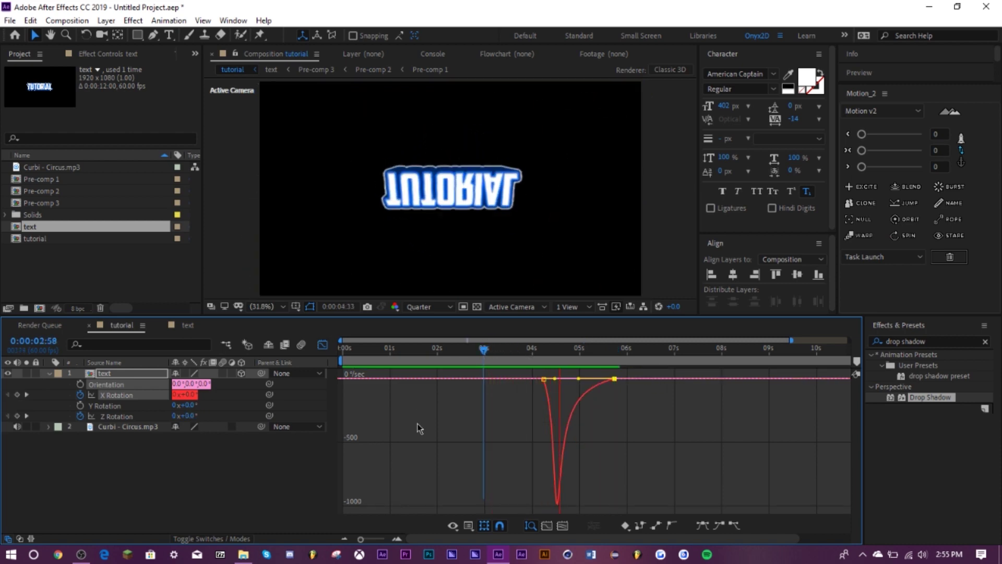
pyautogui.press('space')
pyautogui.hotkey('shift', 'F3')
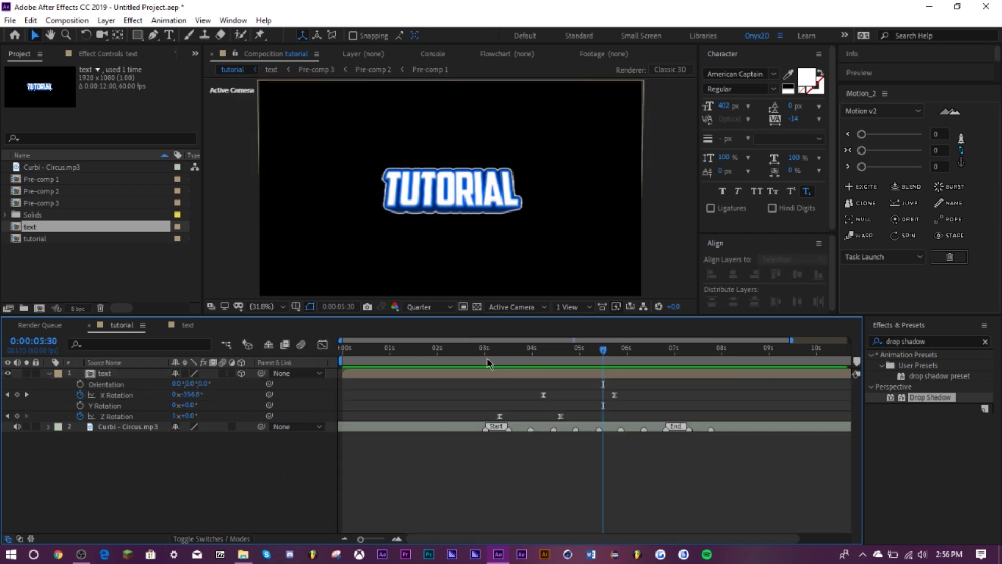
pyautogui.click(475, 362)
pyautogui.press('space')
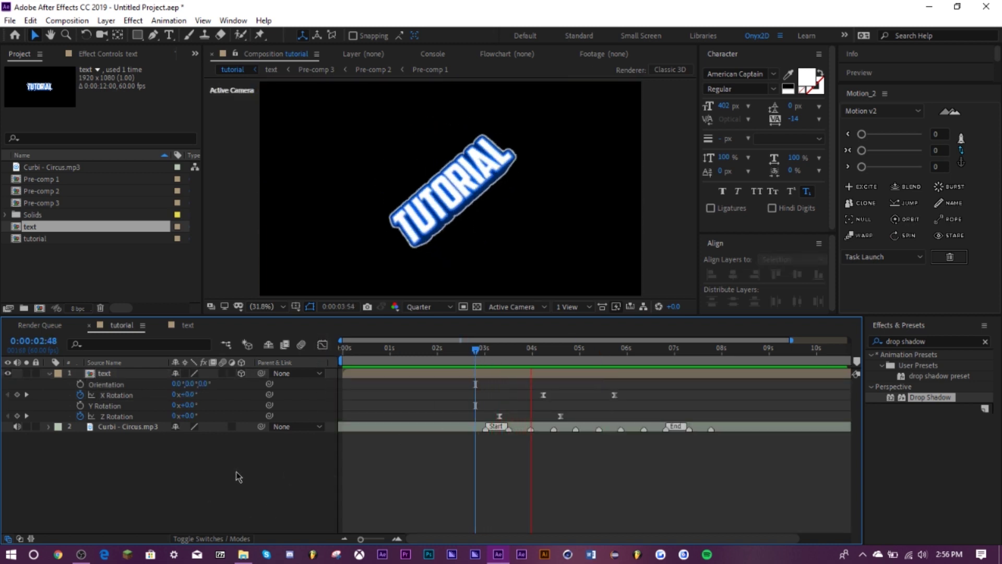
pyautogui.press('space')
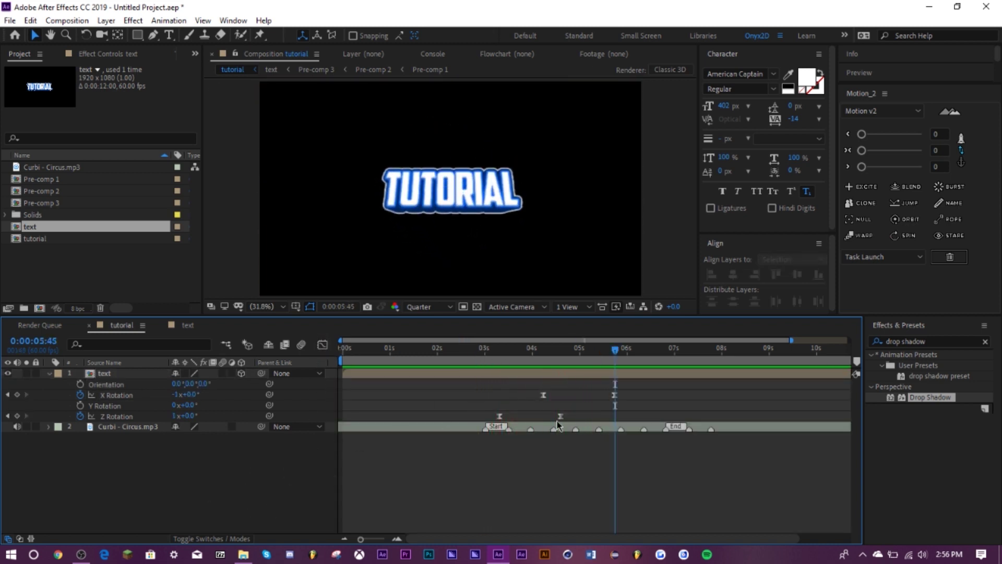
# Step: Keyframe Y Rotation from 0 slightly before the last X Rotation keyframe to 1 revolution at the End marker, 0:00:06:49
pyautogui.click(79, 405)
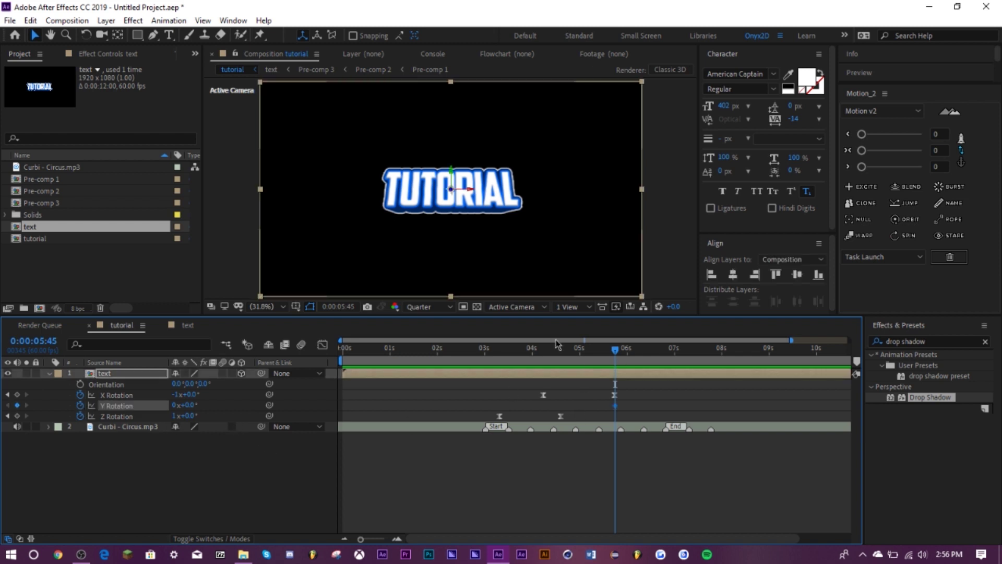
pyautogui.moveTo(615, 406); pyautogui.dragTo(608, 406)
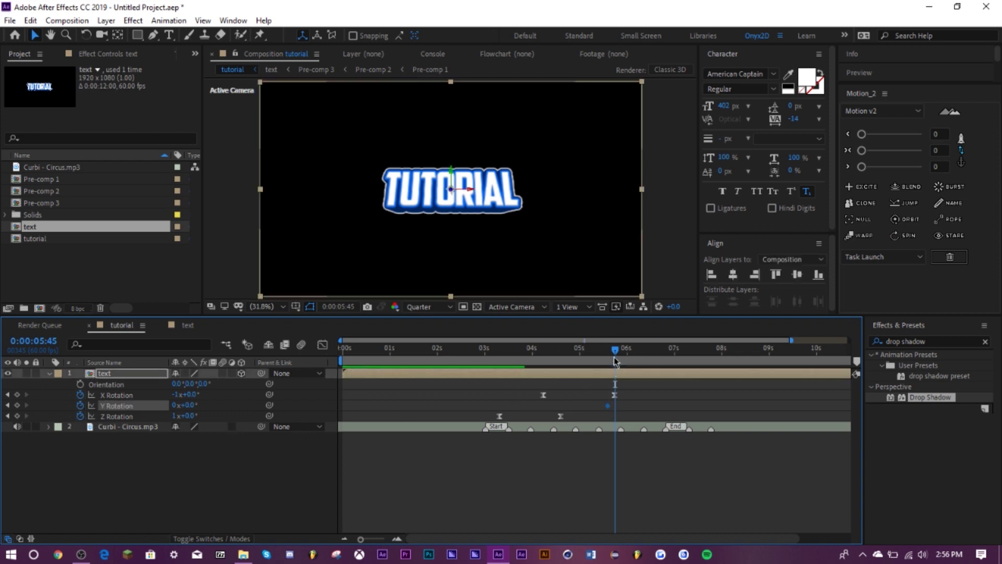
pyautogui.moveTo(614, 359); pyautogui.dragTo(666, 365)
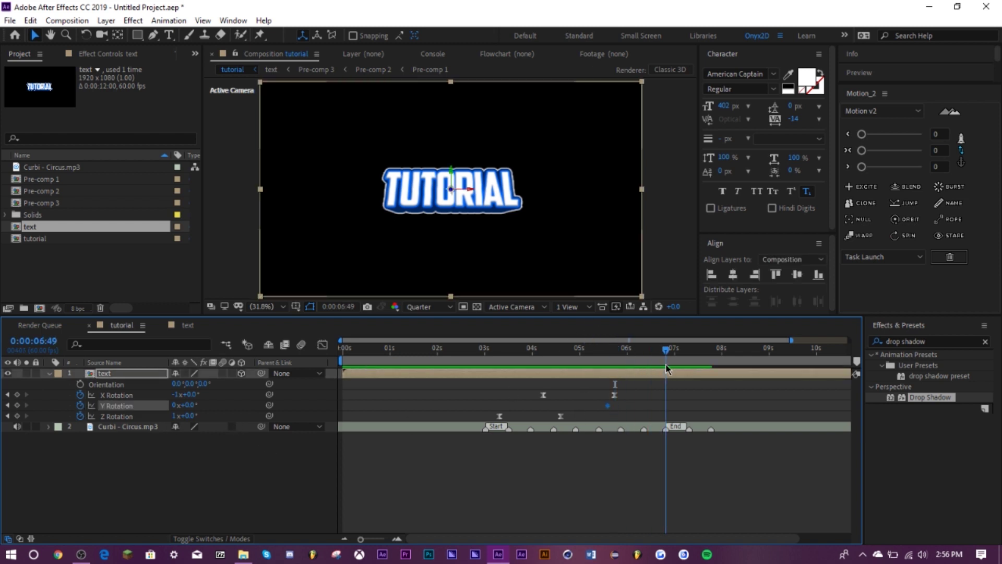
pyautogui.click(174, 405)
pyautogui.write('1')
pyautogui.press('Return')
# Step: Easy-ease both Y Rotation keyframes and extend the ending keyframe's influence in the speed graph for a fast start and slow finish
pyautogui.moveTo(589, 402); pyautogui.dragTo(682, 413)
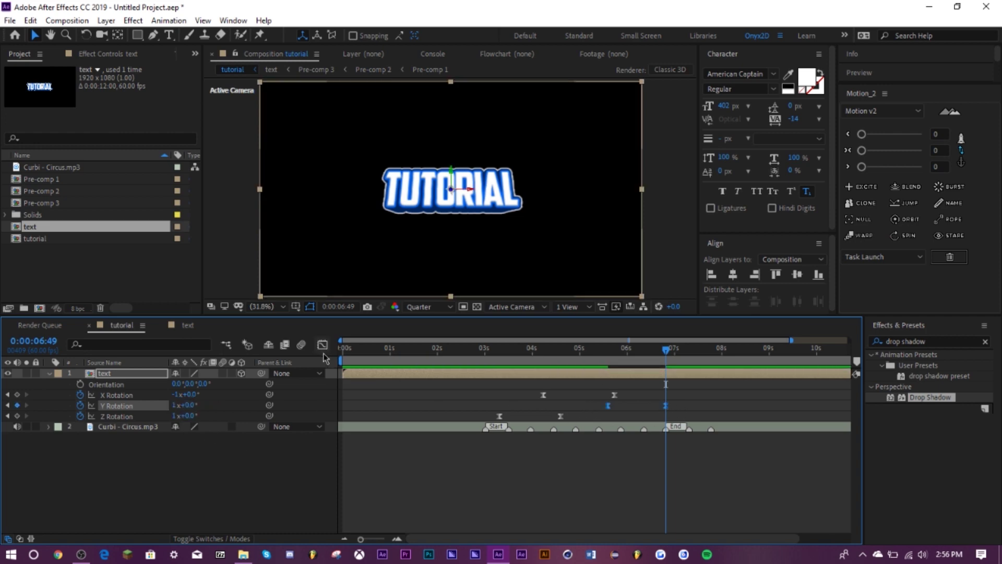
pyautogui.click(323, 344)
pyautogui.click(666, 504)
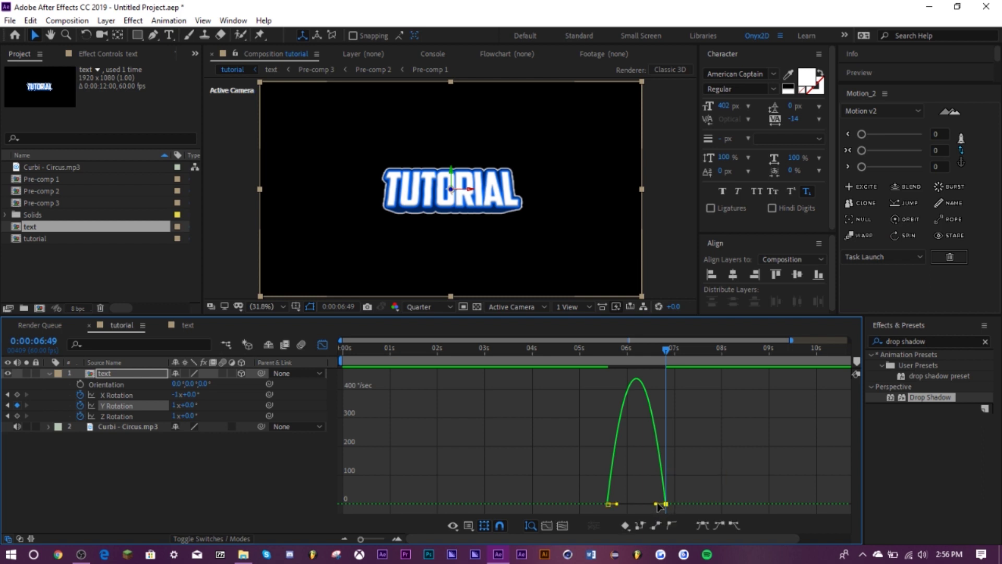
pyautogui.moveTo(647, 504); pyautogui.dragTo(636, 504)
pyautogui.click(322, 345)
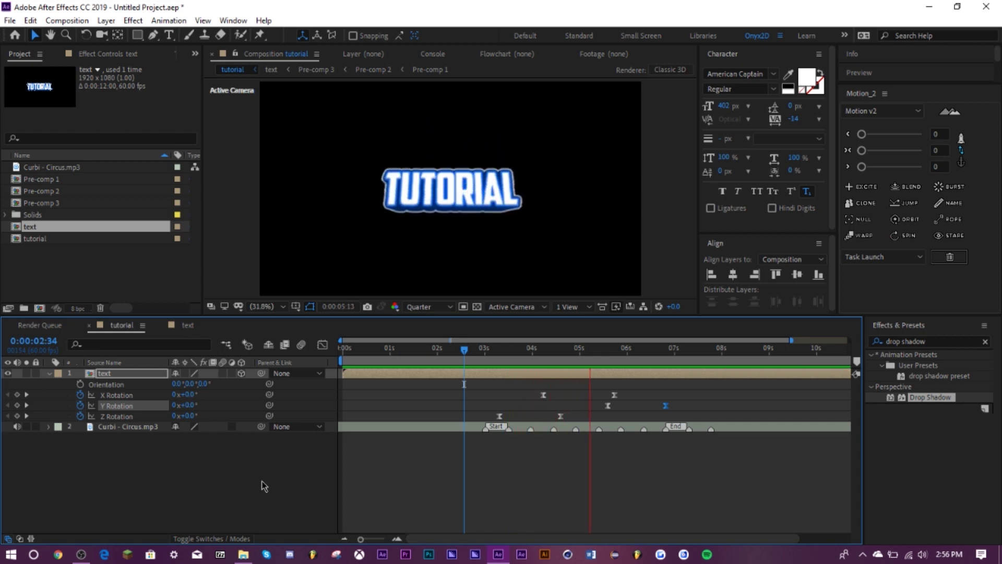
# Step: Preview the combined Z, X and Y spins from just before the Start marker through the End marker
pyautogui.press('space')
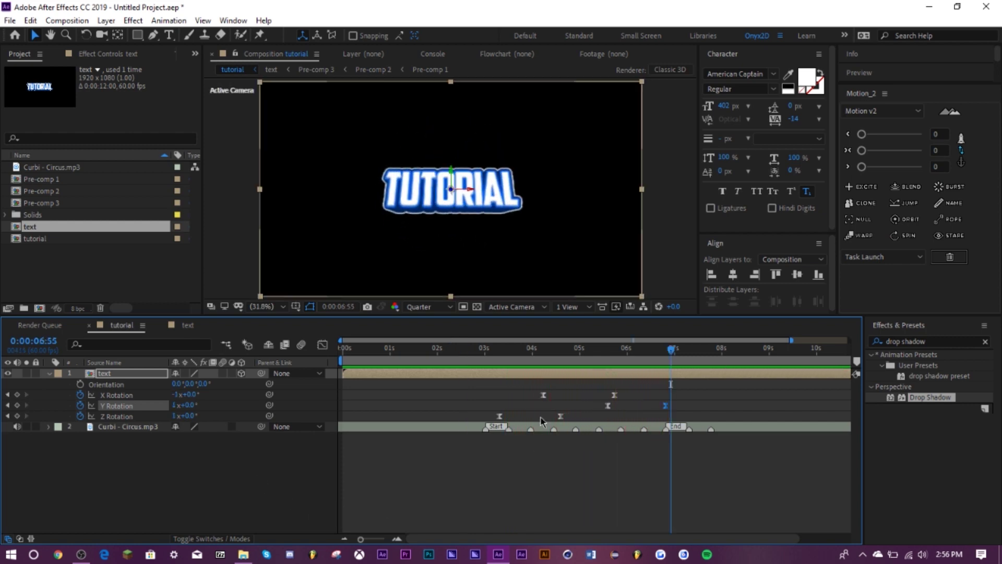
pyautogui.click(480, 356)
pyautogui.press('space')
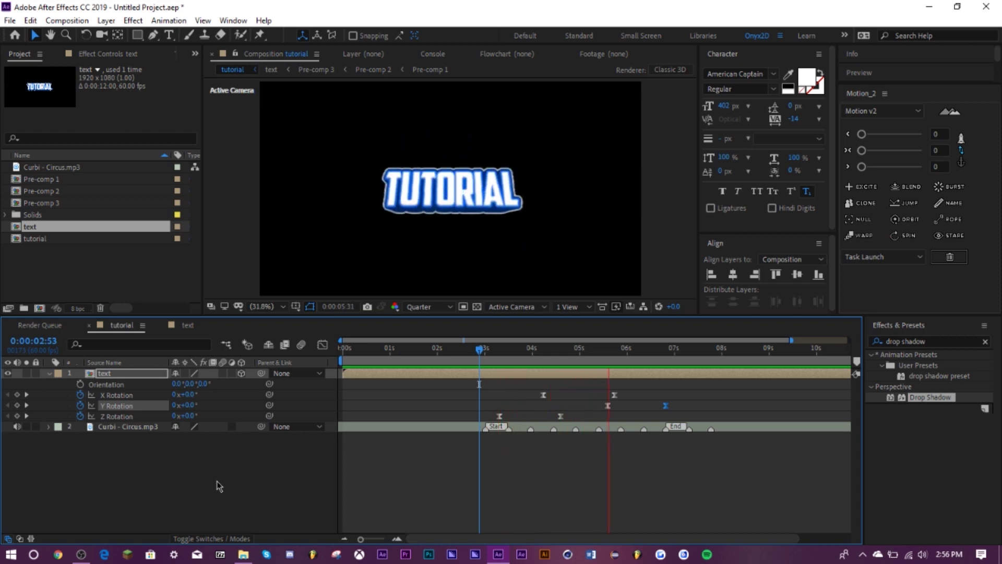
pyautogui.press('space')
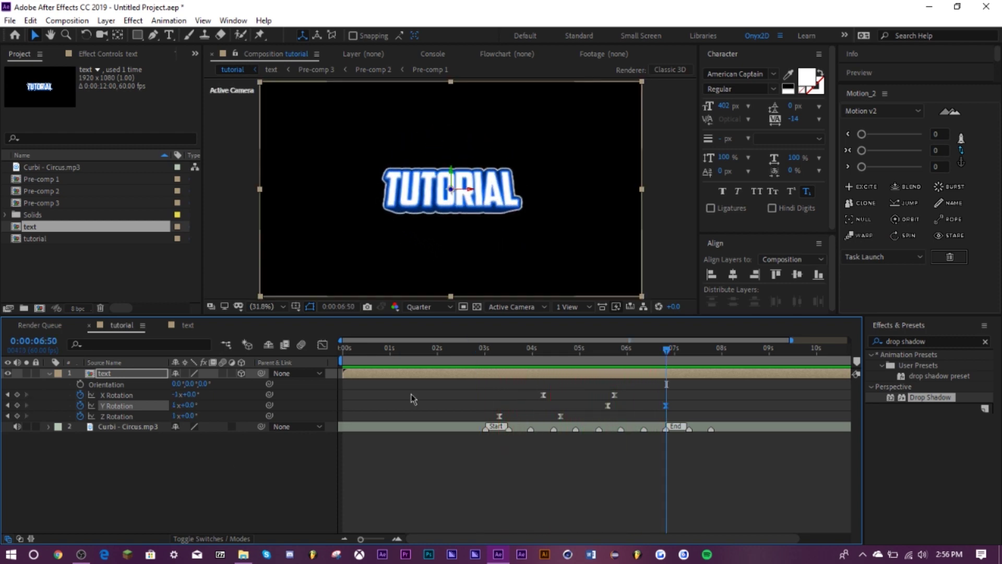
pyautogui.click(492, 353)
pyautogui.click(139, 495)
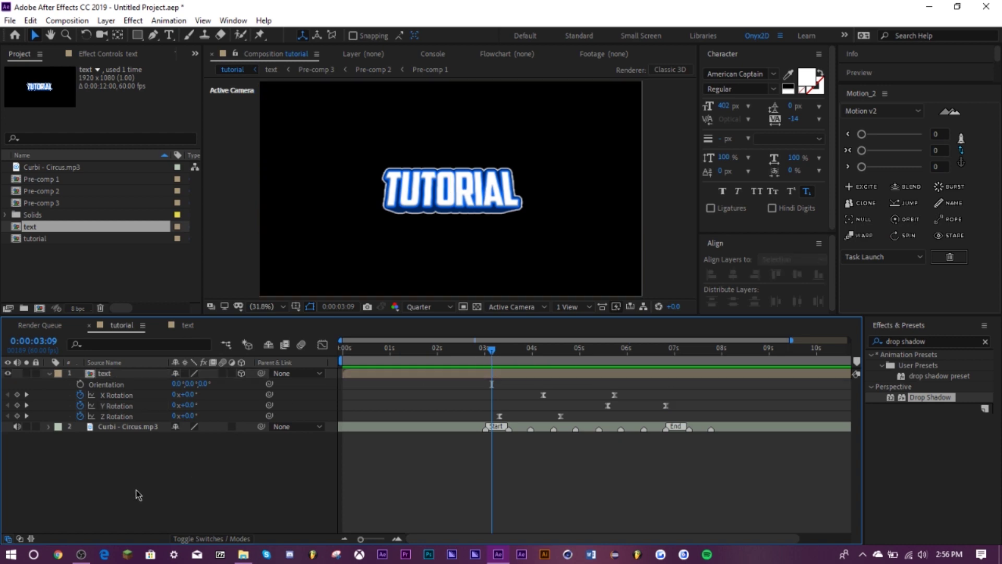
# Step: Create a 1920 x 1080, 60 fps, 12-second composition named bg
pyautogui.click(66, 20)
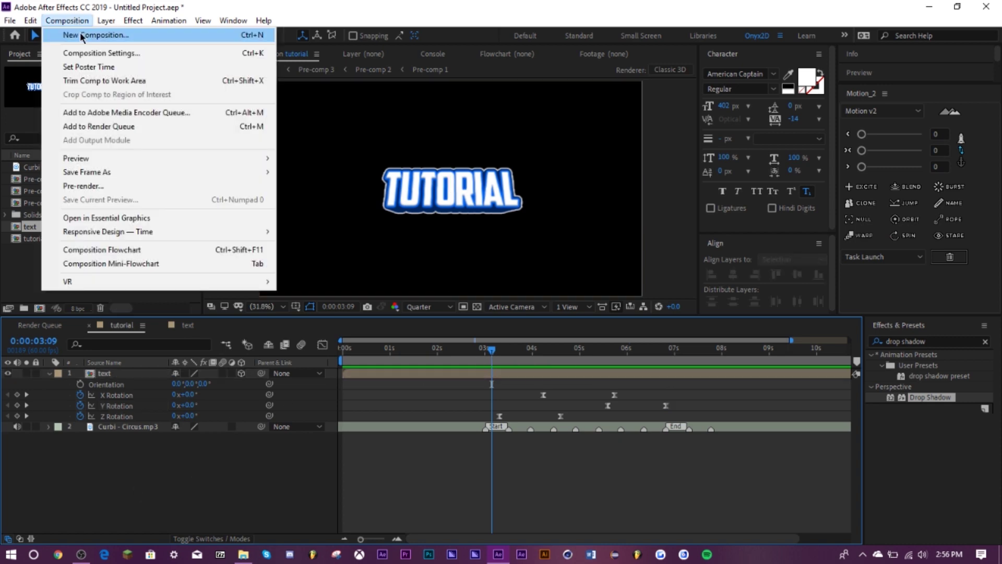
pyautogui.click(82, 35)
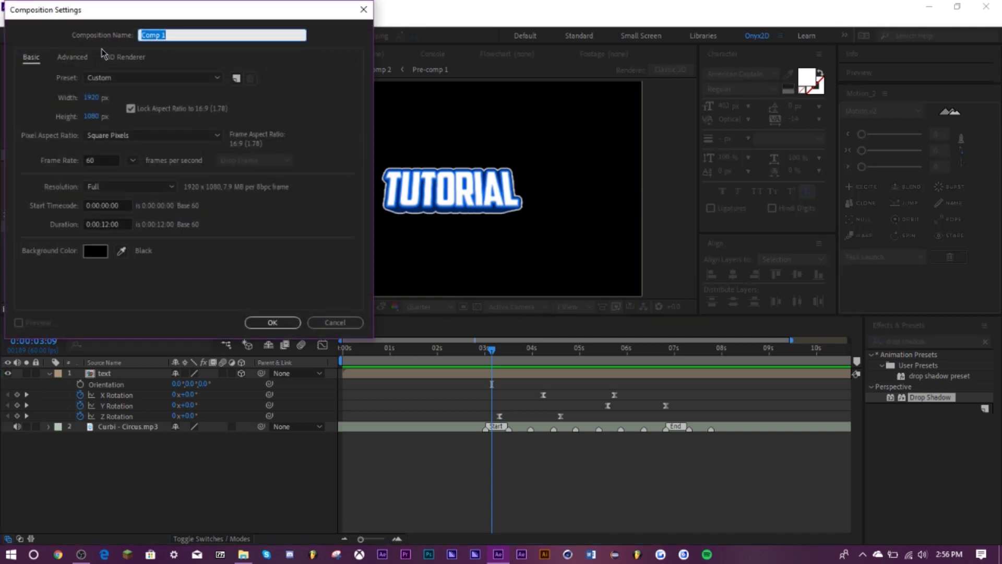
pyautogui.write('bg')
pyautogui.press('Return')
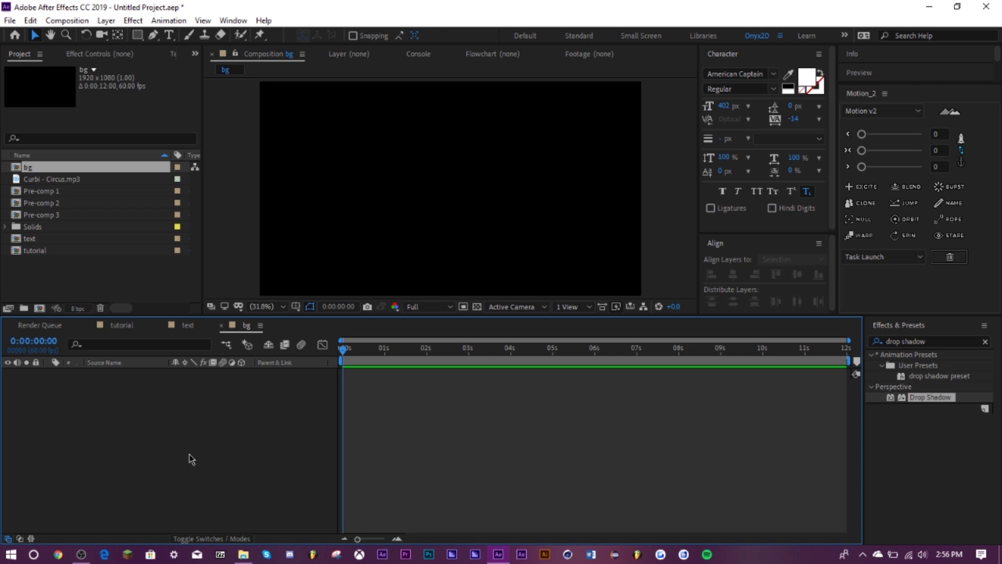
# Step: Add a composition-sized solid to the bg composition and apply the Gradient Ramp effect to it
pyautogui.hotkey('ctrl', 'y')
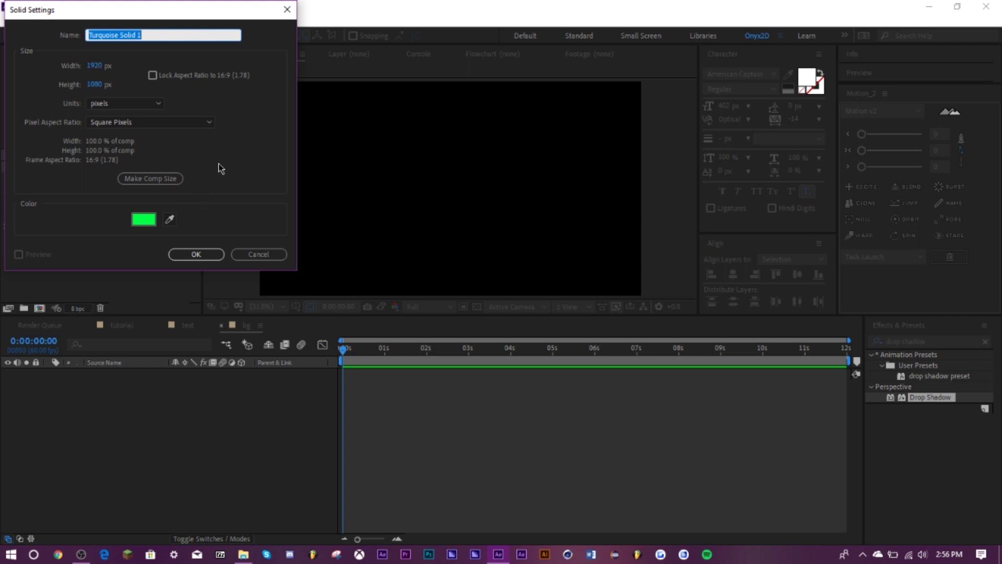
pyautogui.press('Return')
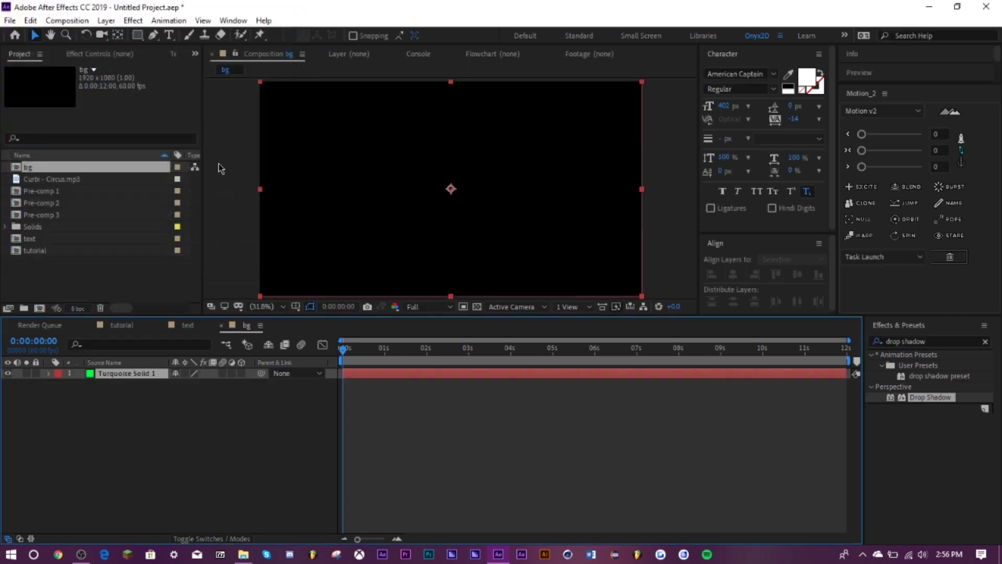
pyautogui.click(943, 341)
pyautogui.write('gradient')
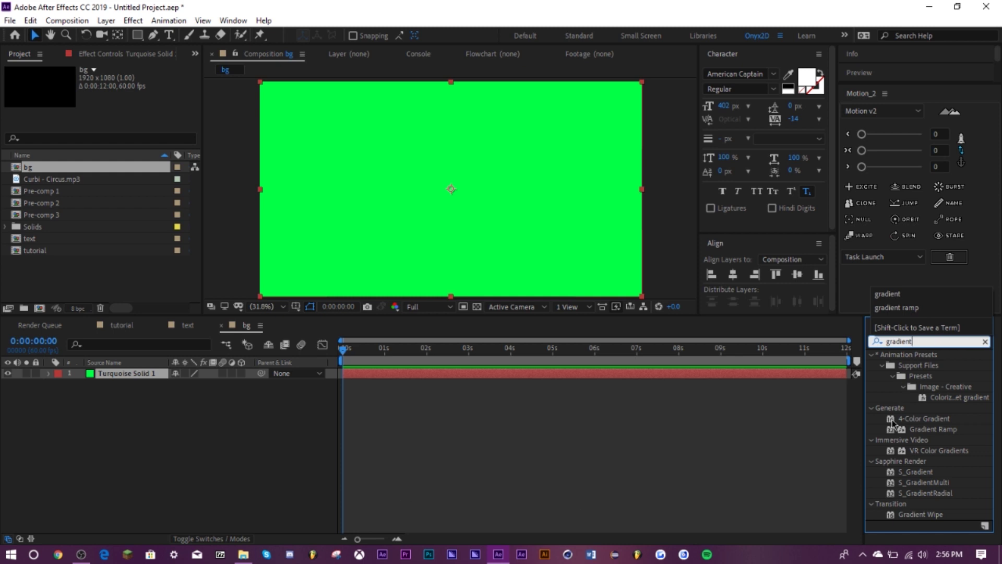
pyautogui.moveTo(919, 433); pyautogui.dragTo(134, 385)
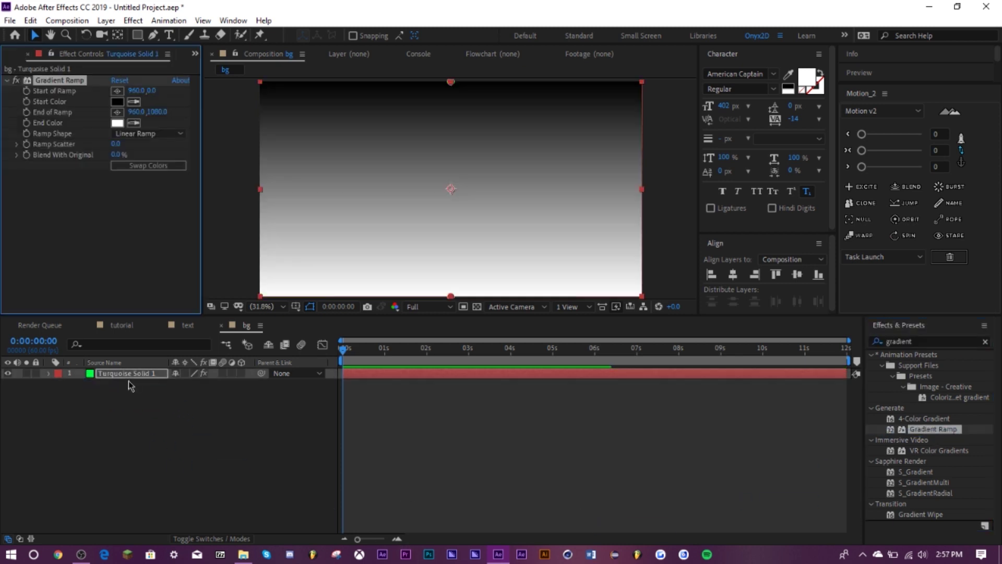
# Step: Swap the Gradient Ramp colors and set the Start Color to bright blue 009CFF
pyautogui.click(125, 167)
pyautogui.click(118, 102)
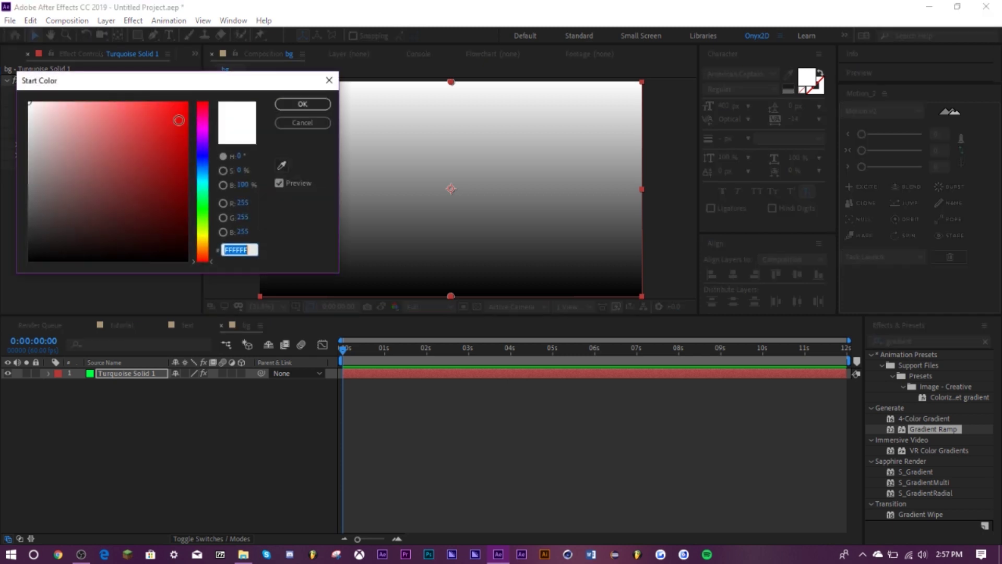
pyautogui.moveTo(202, 158); pyautogui.dragTo(199, 172)
pyautogui.click(177, 133)
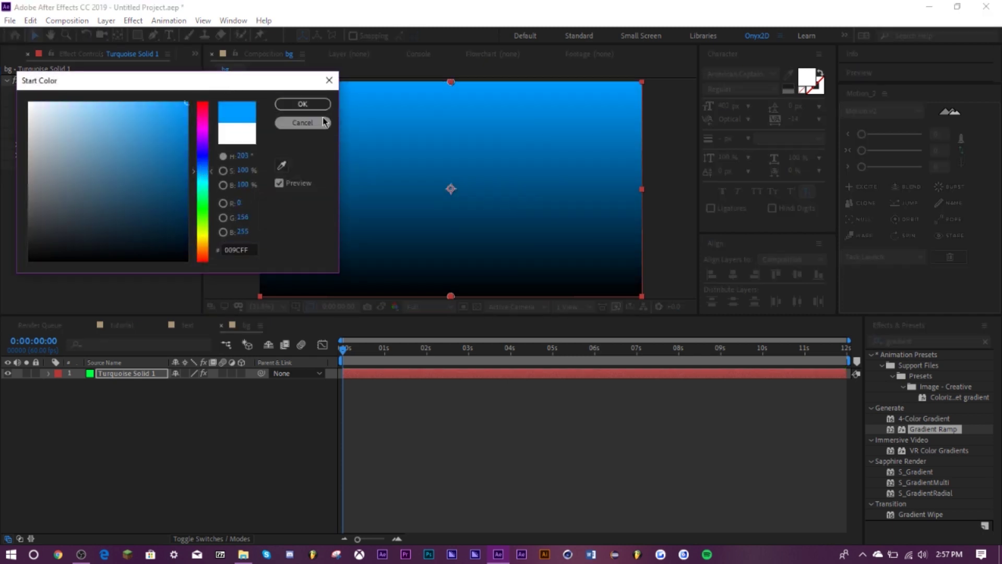
pyautogui.click(293, 103)
# Step: Sample the ramp's Start Color for its End Color and darken it to a deep blue of the same hue
pyautogui.click(117, 123)
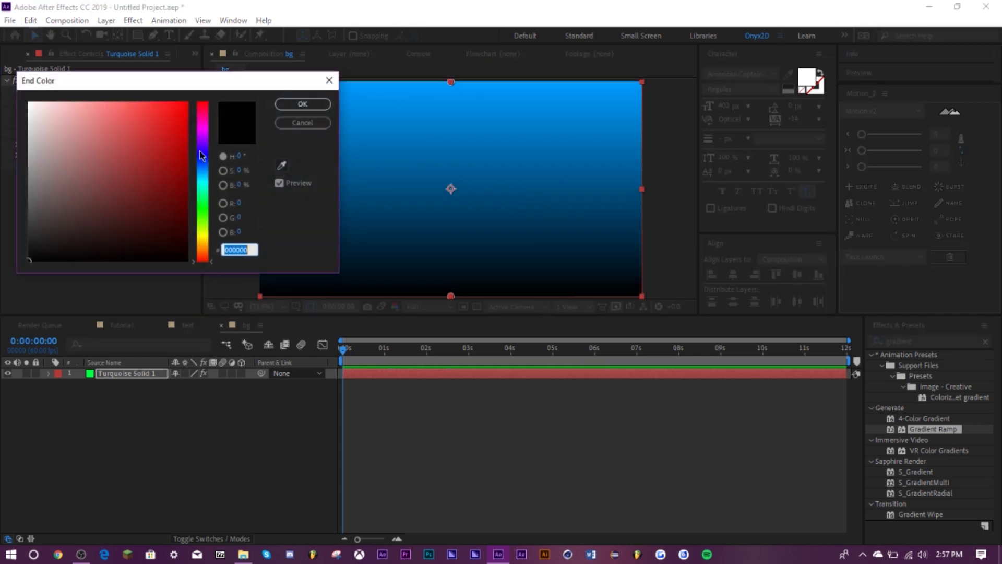
pyautogui.click(282, 122)
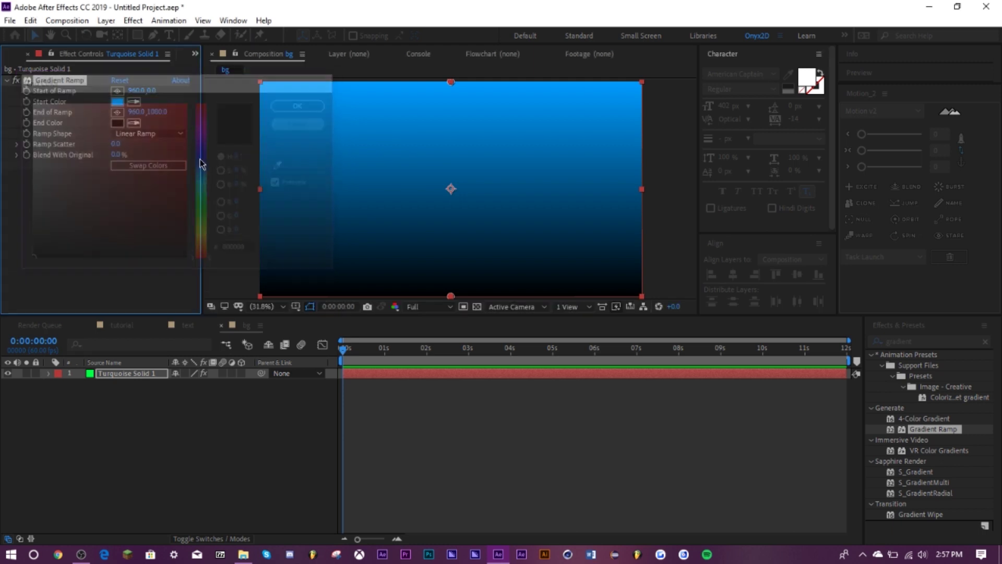
pyautogui.click(135, 123)
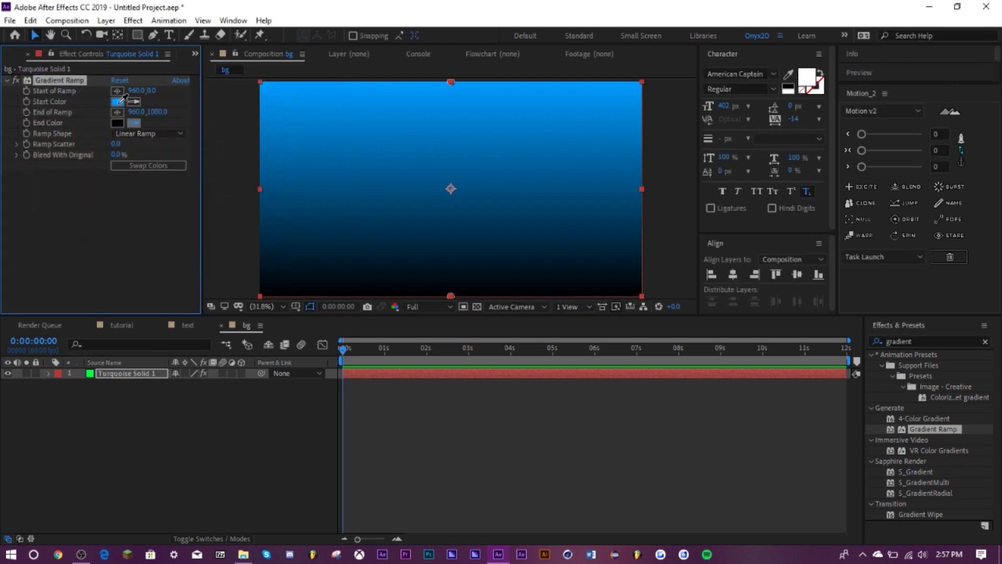
pyautogui.click(118, 106)
pyautogui.click(117, 124)
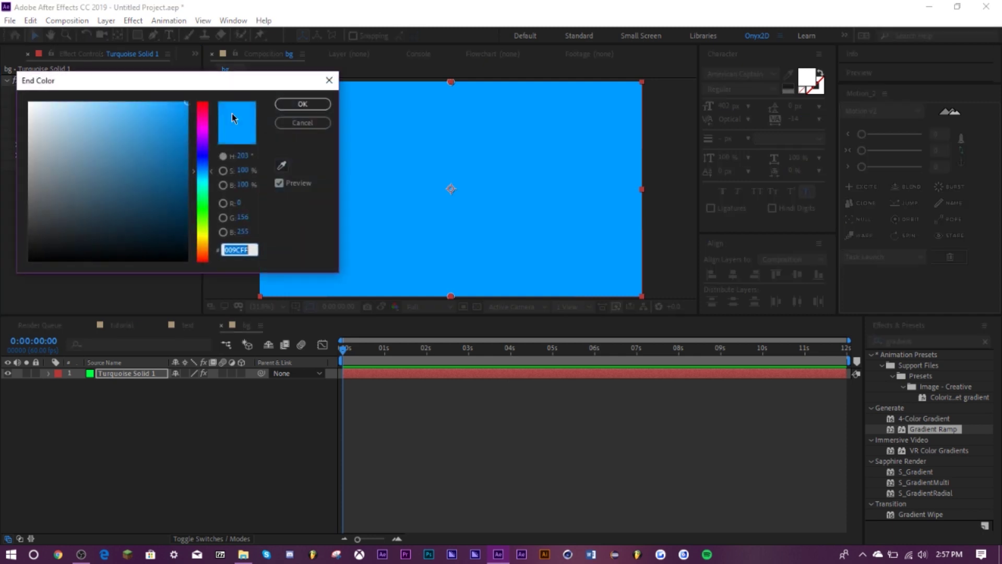
pyautogui.moveTo(186, 108); pyautogui.dragTo(187, 180)
pyautogui.click(292, 104)
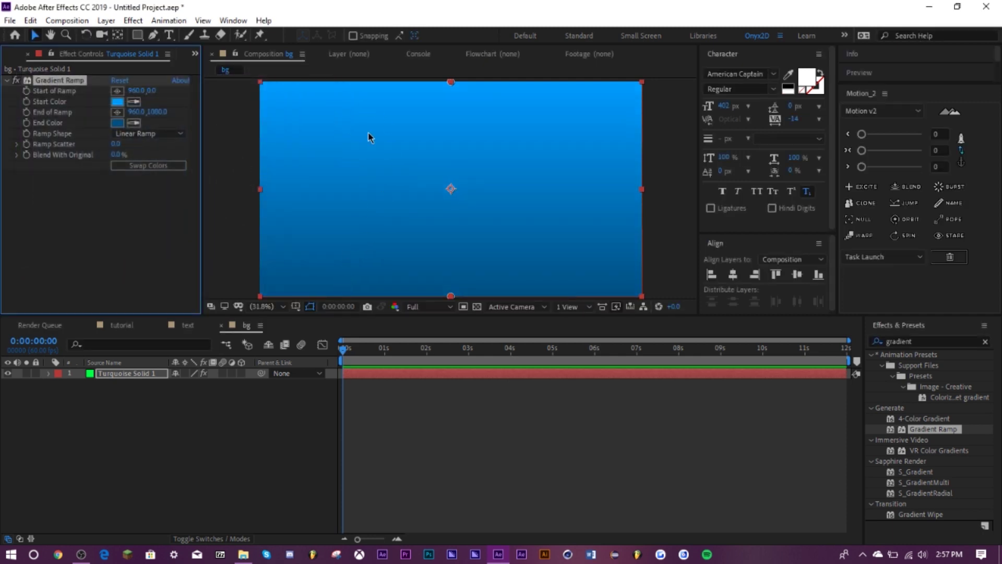
pyautogui.click(172, 435)
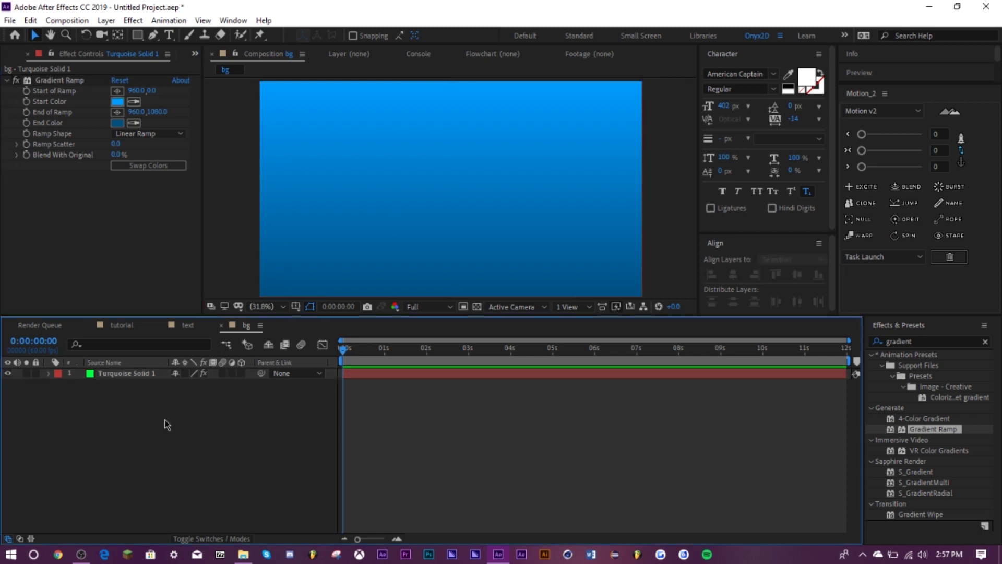
# Step: Add an empty shape layer above the gradient solid in the bg composition
pyautogui.rightClick(167, 424)
pyautogui.moveTo(220, 280)
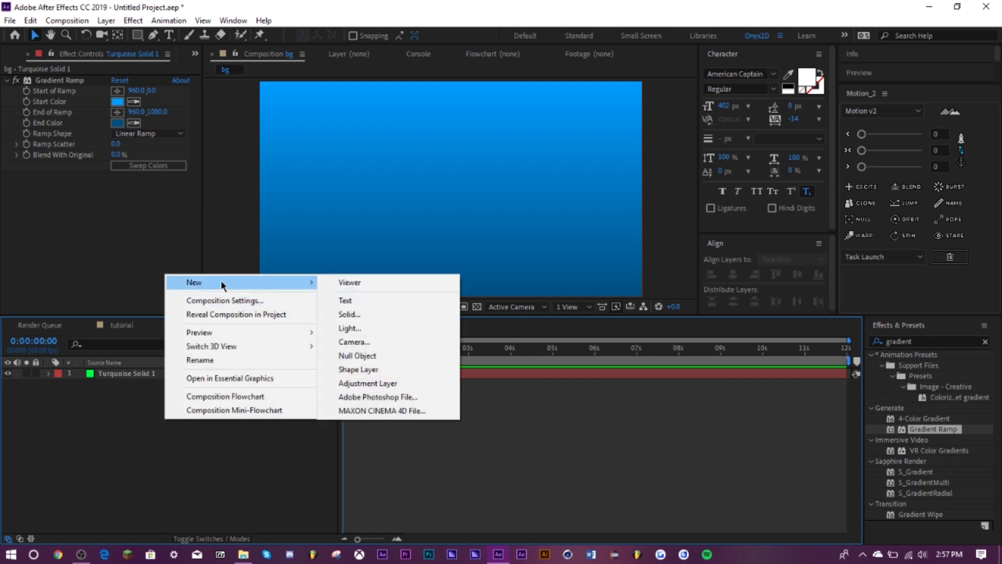
pyautogui.rightClick(102, 455)
pyautogui.rightClick(108, 445)
pyautogui.moveTo(157, 307)
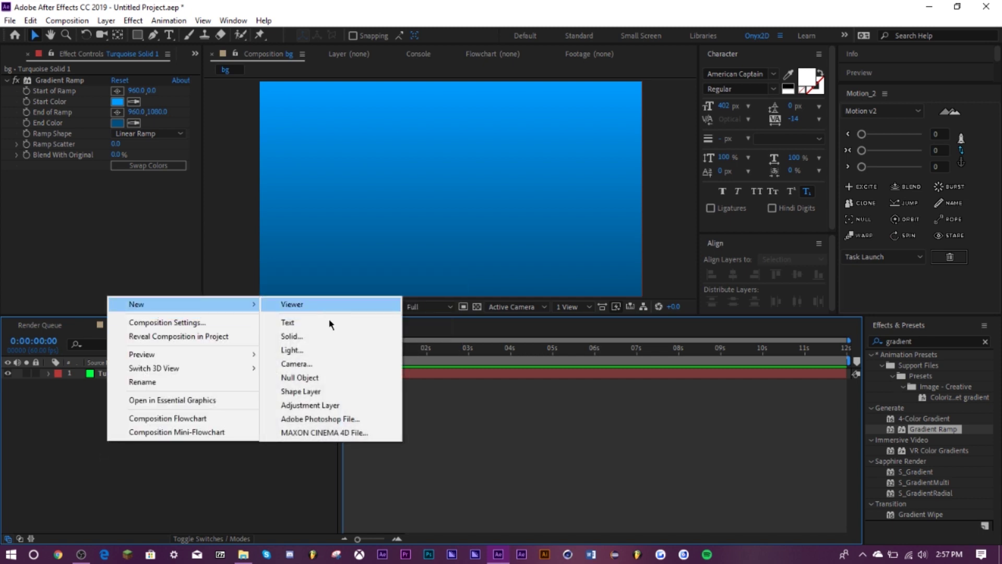
pyautogui.click(310, 391)
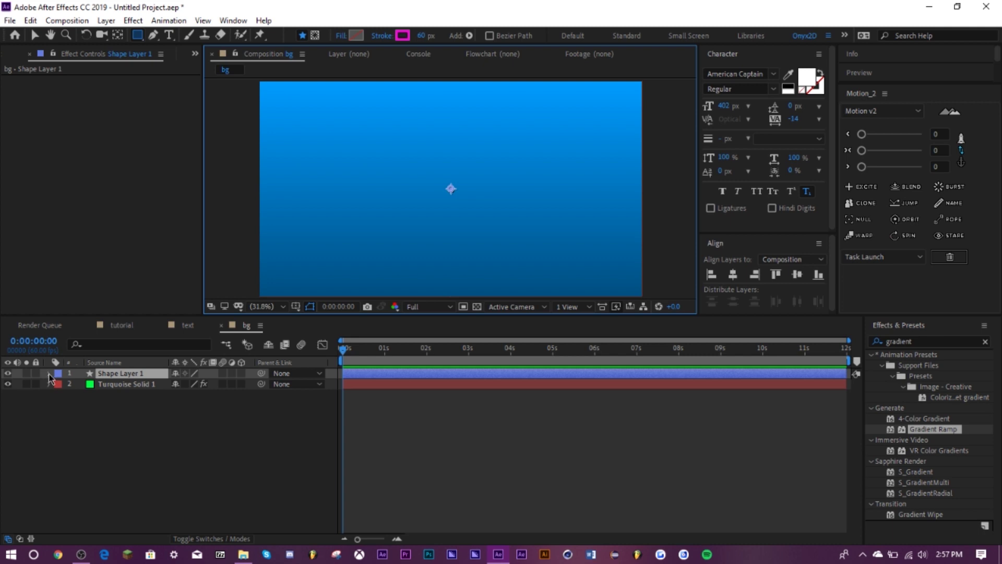
# Step: Add an ellipse path to the shape layer's contents
pyautogui.click(48, 373)
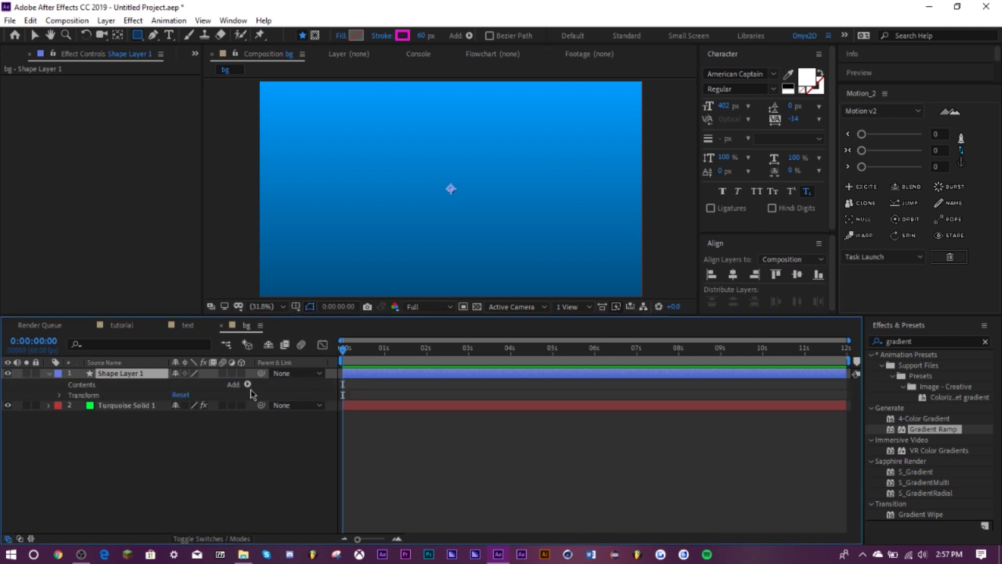
pyautogui.click(252, 391)
pyautogui.click(247, 384)
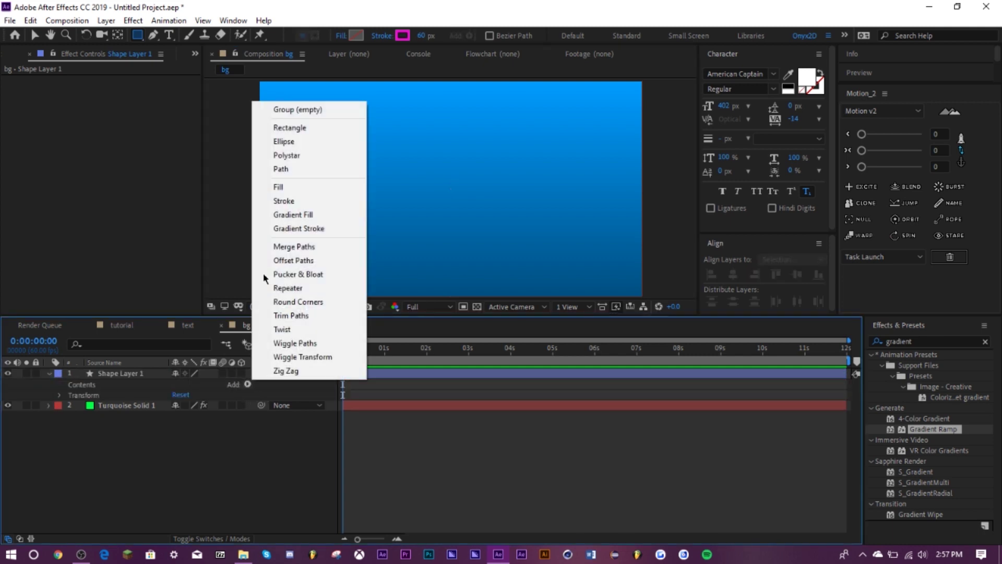
pyautogui.click(277, 143)
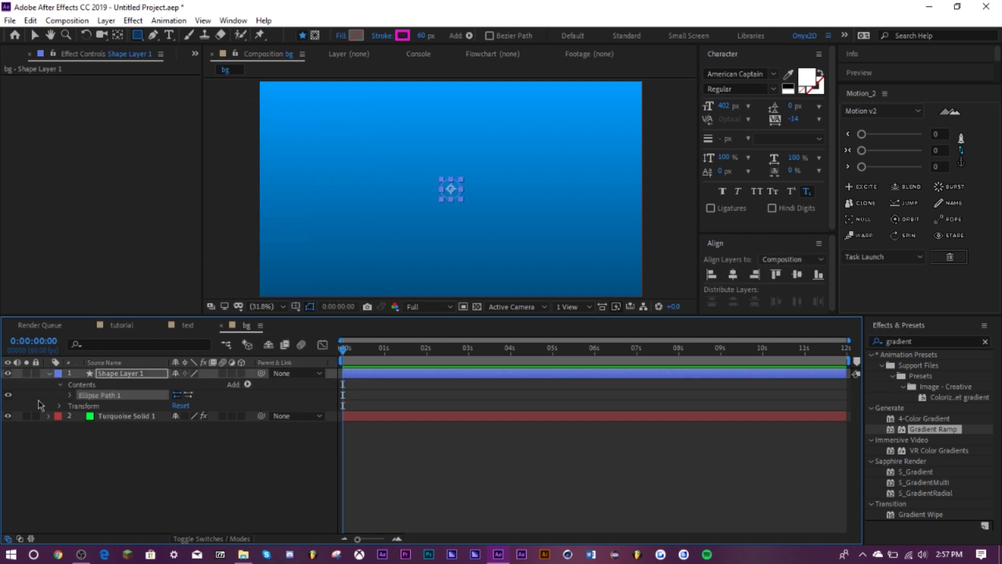
# Step: Keyframe the ellipse path's Size from 0 at the composition start to about 2558 at 0:00:01:32, growing beyond the frame
pyautogui.click(70, 395)
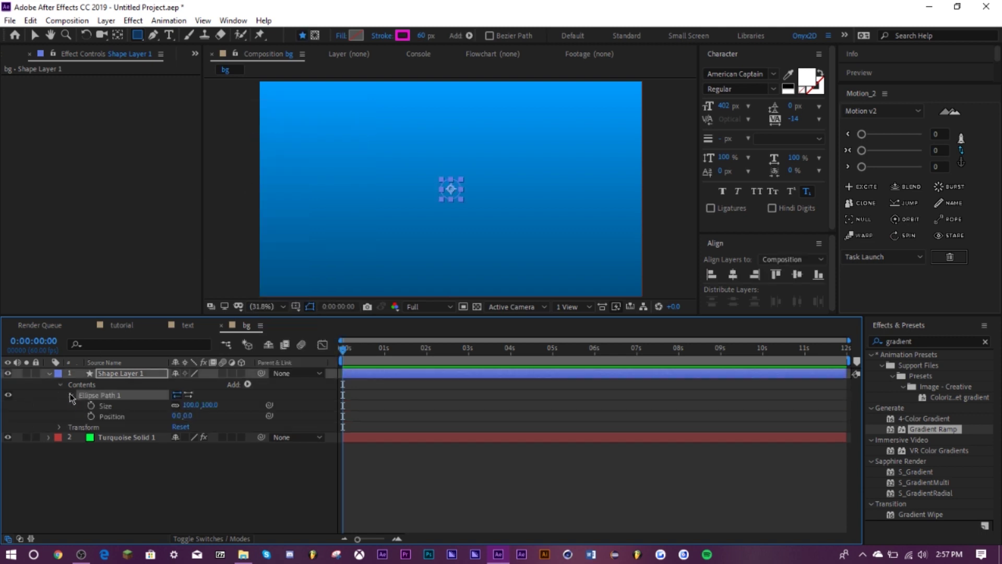
pyautogui.click(193, 406)
pyautogui.press('Return')
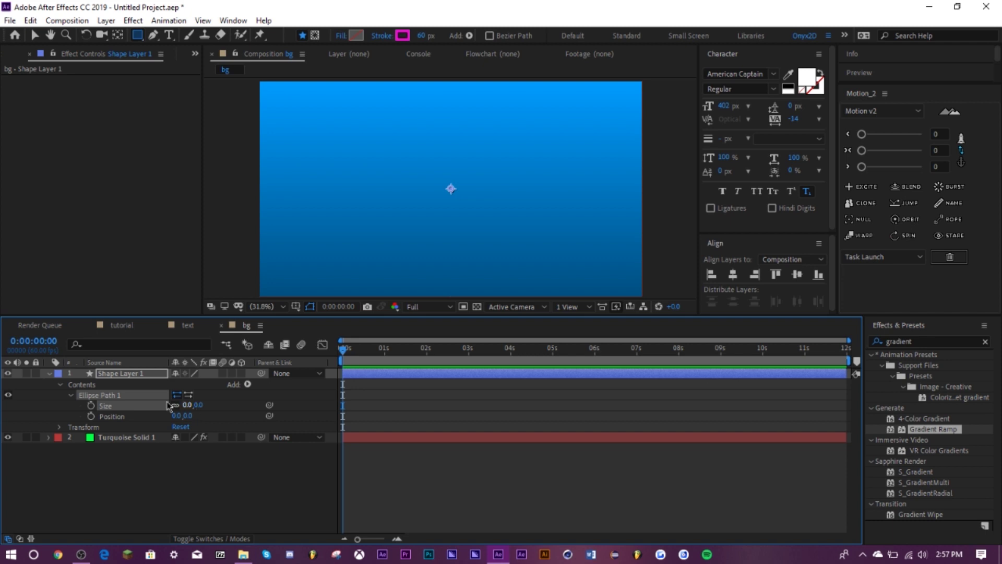
pyautogui.click(91, 405)
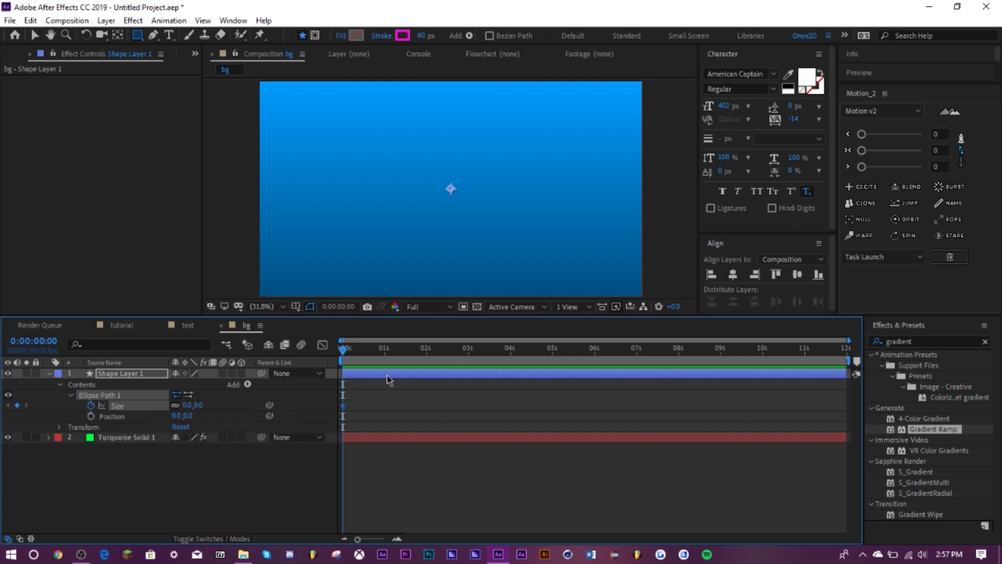
pyautogui.click(406, 348)
pyautogui.click(191, 405)
pyautogui.write('135')
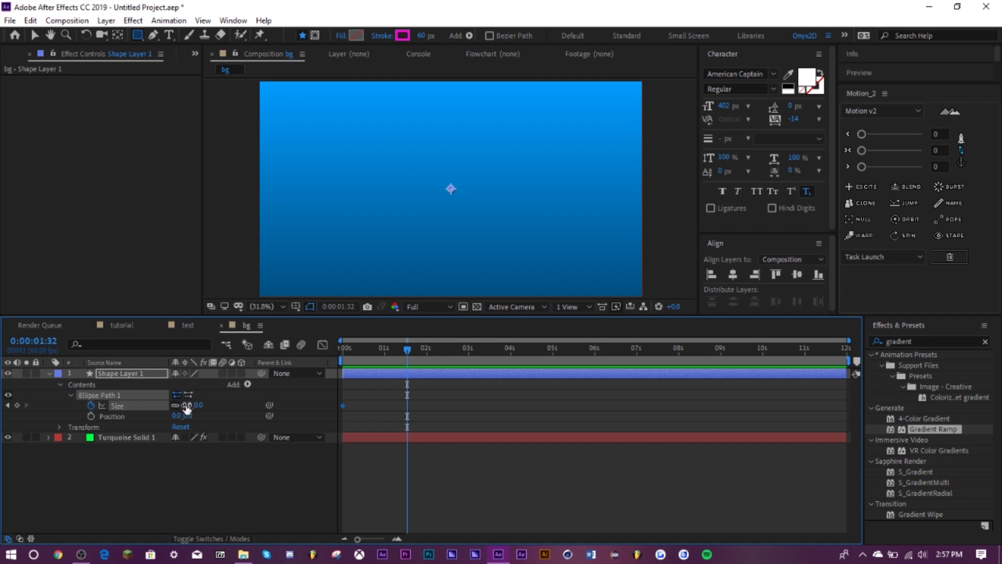
pyautogui.press('Return')
pyautogui.moveTo(191, 405); pyautogui.dragTo(321, 405)
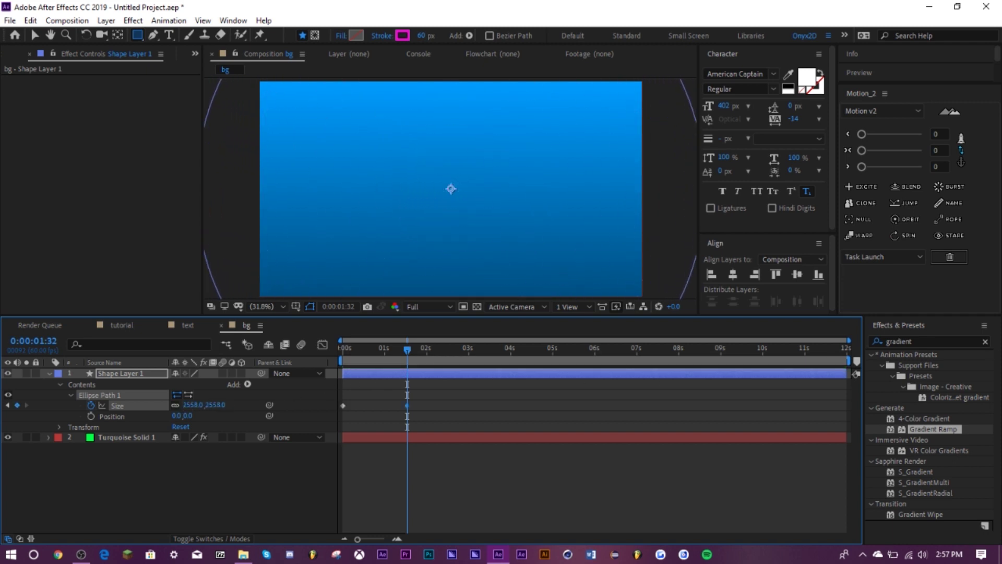
# Step: Go to 0:00:00:39 and add a stroke to the shape layer's ellipse
pyautogui.click(371, 349)
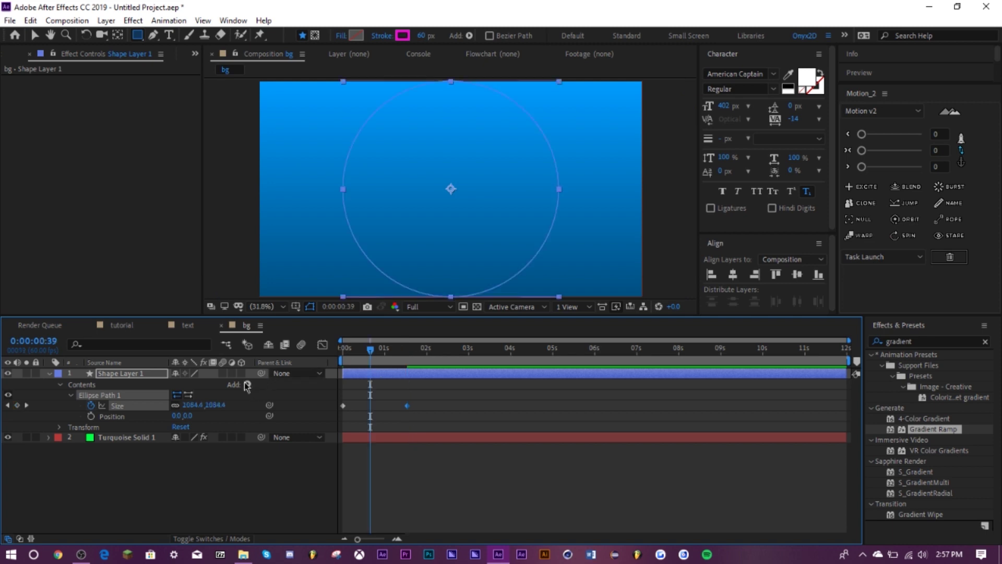
pyautogui.click(247, 384)
pyautogui.click(285, 201)
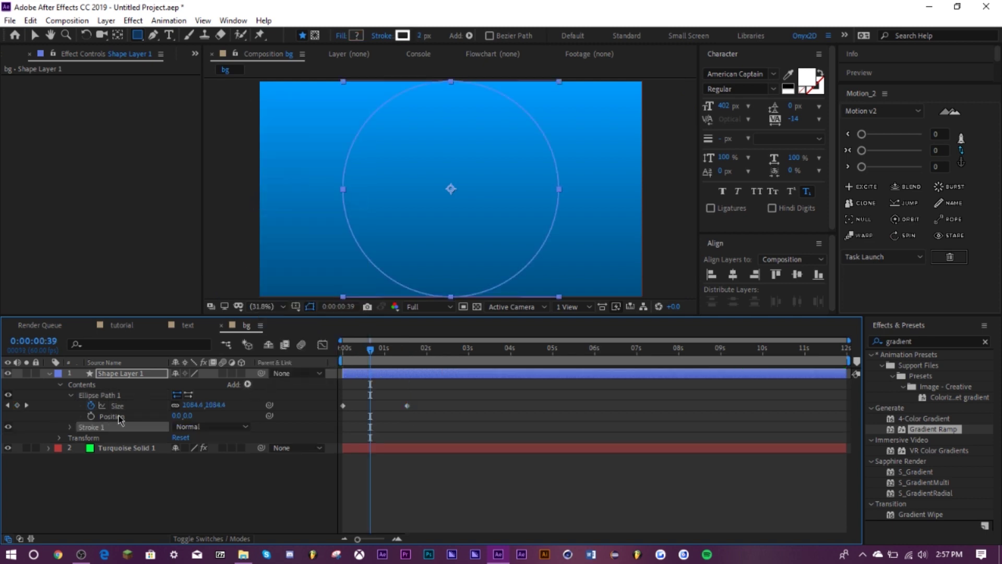
# Step: Set the ellipse's stroke width to 104 and keyframe it at the start of the composition
pyautogui.click(69, 427)
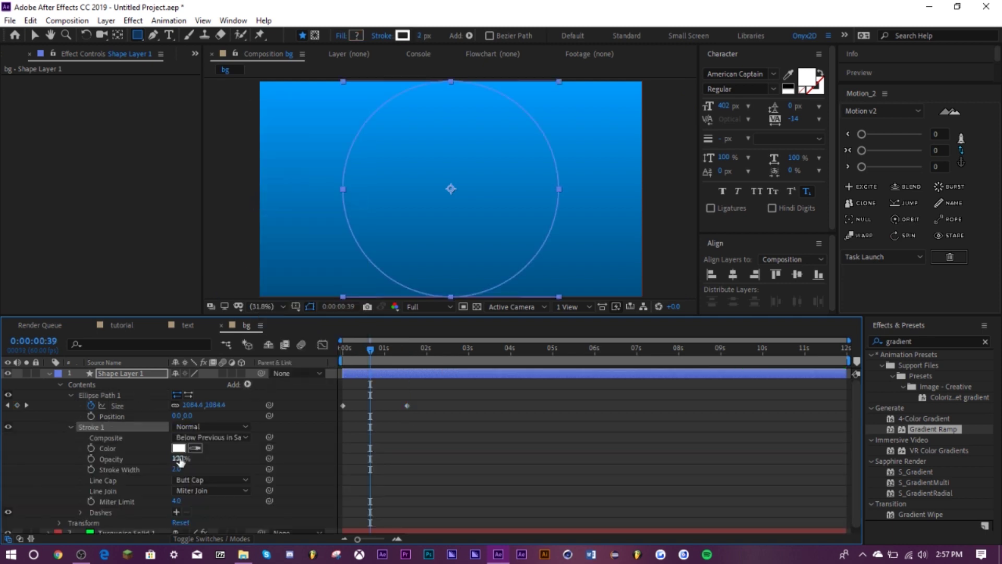
pyautogui.moveTo(177, 468); pyautogui.dragTo(238, 468)
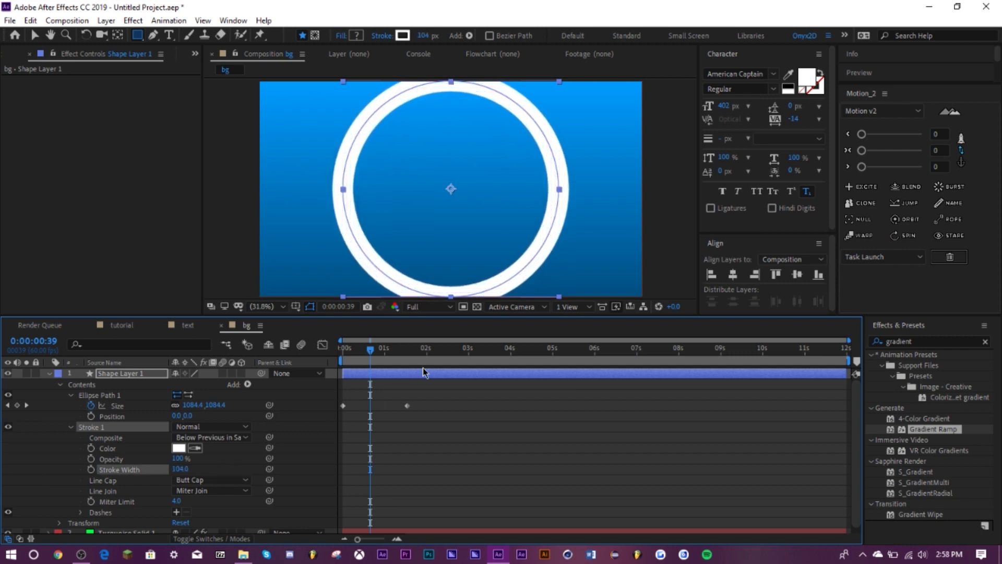
pyautogui.click(357, 349)
pyautogui.moveTo(357, 356); pyautogui.dragTo(342, 358)
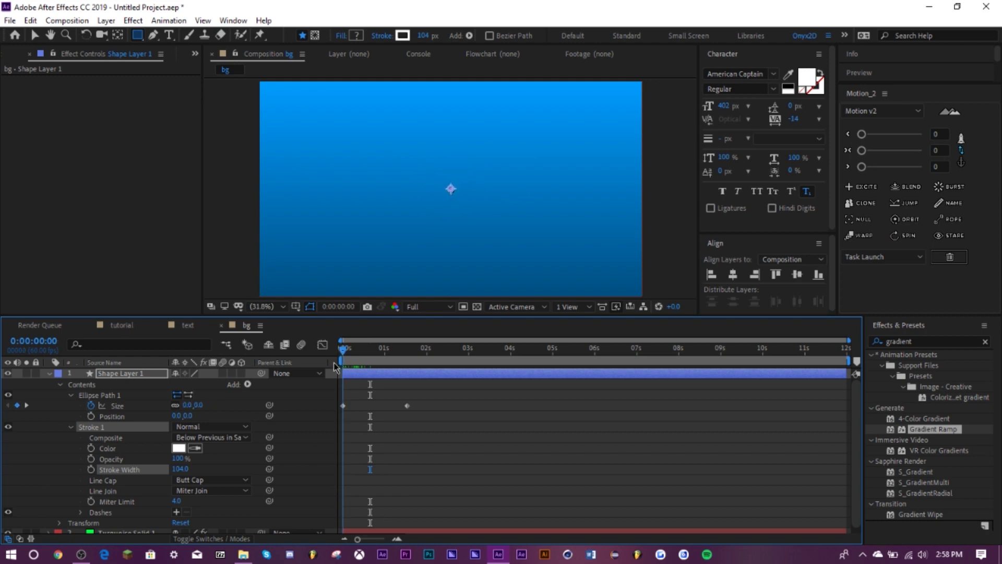
pyautogui.click(92, 469)
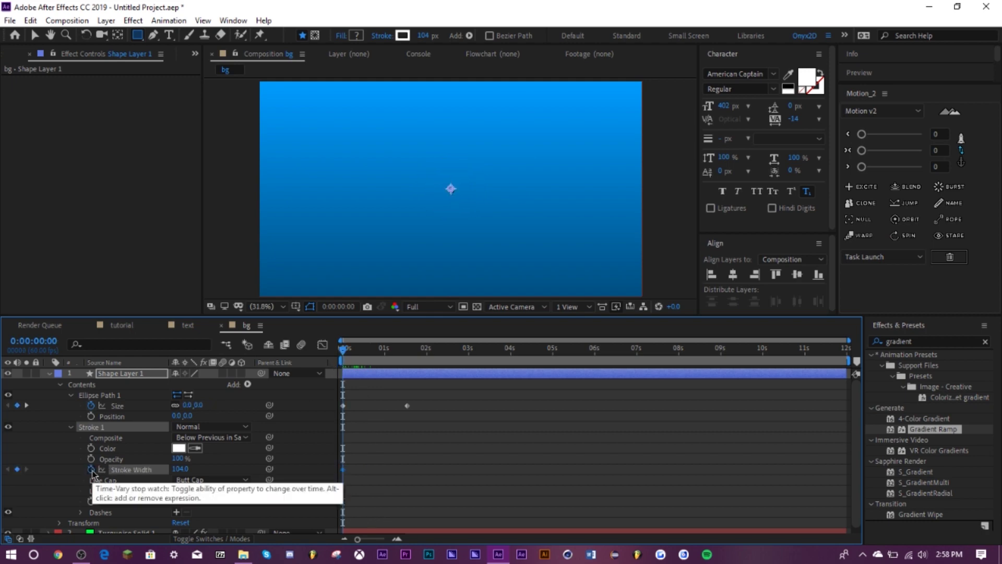
# Step: Keyframe the stroke width to 80 at 0:00:01:32 and play back the expanding ring from the start
pyautogui.click(407, 349)
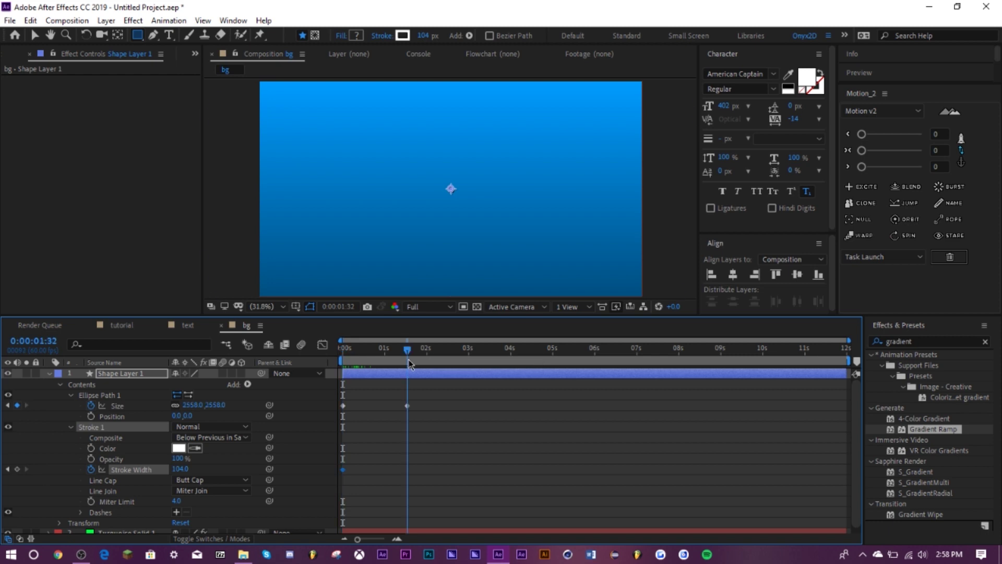
pyautogui.click(181, 469)
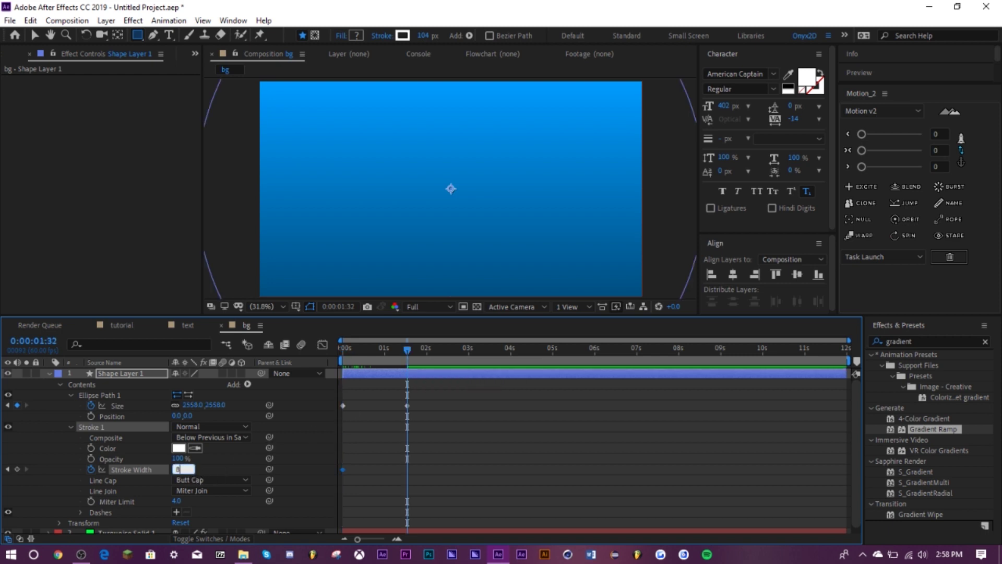
pyautogui.write('80')
pyautogui.press('Return')
pyautogui.moveTo(399, 358); pyautogui.dragTo(343, 358)
pyautogui.press('space')
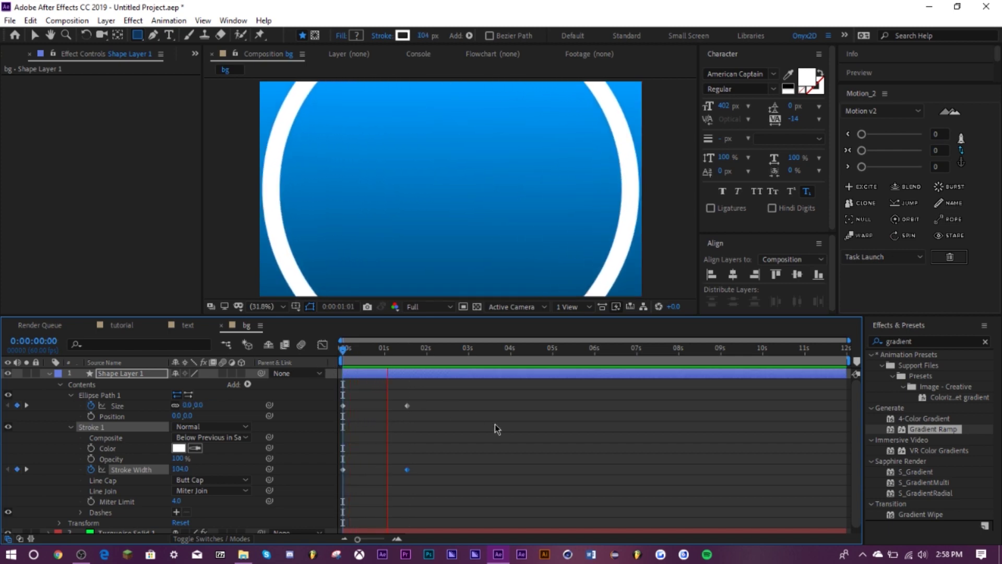
pyautogui.press('space')
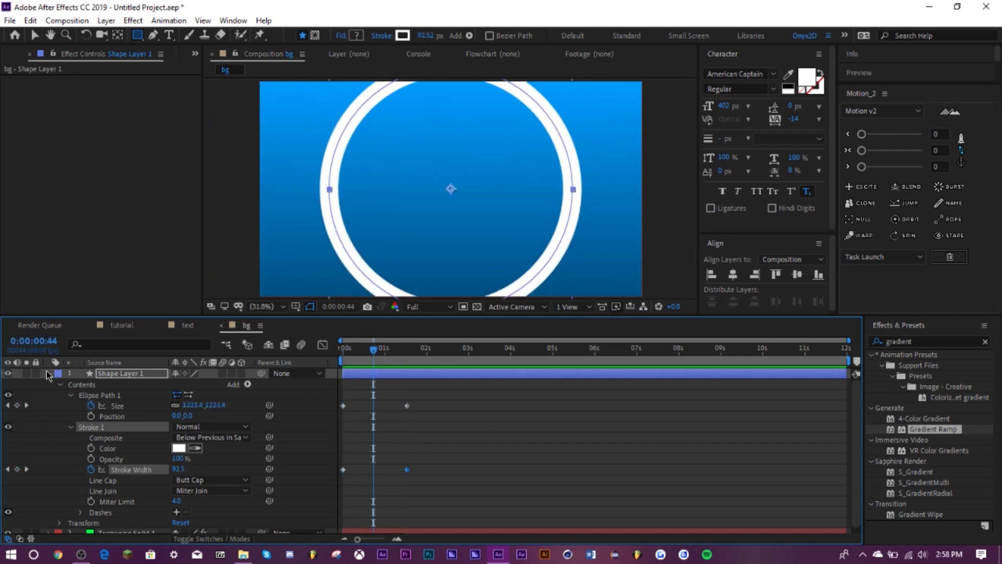
# Step: Duplicate the ring shape layer, shift the copy about a third of a second later, and preview both rings
pyautogui.click(49, 373)
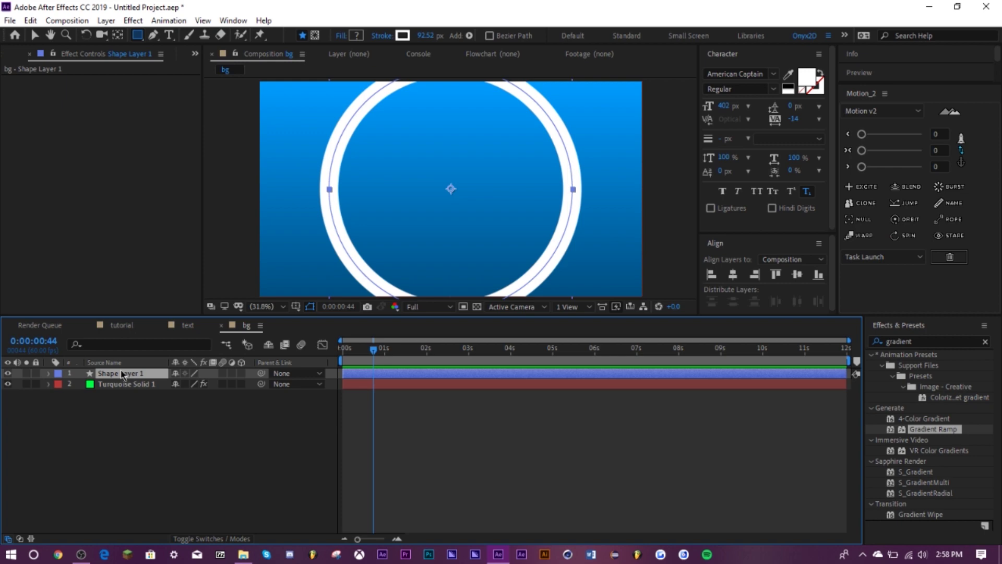
pyautogui.hotkey('ctrl', 'd')
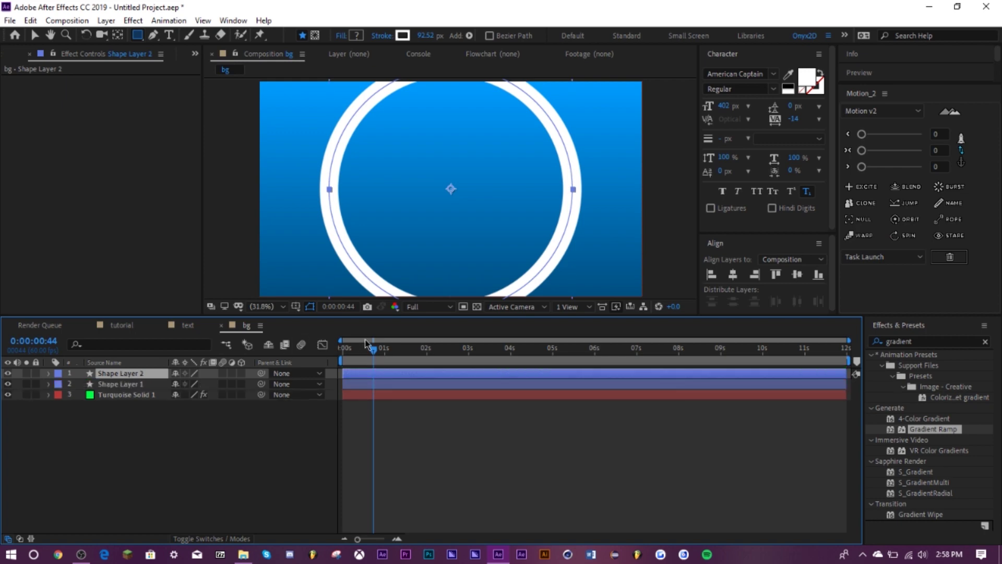
pyautogui.moveTo(353, 373); pyautogui.dragTo(367, 375)
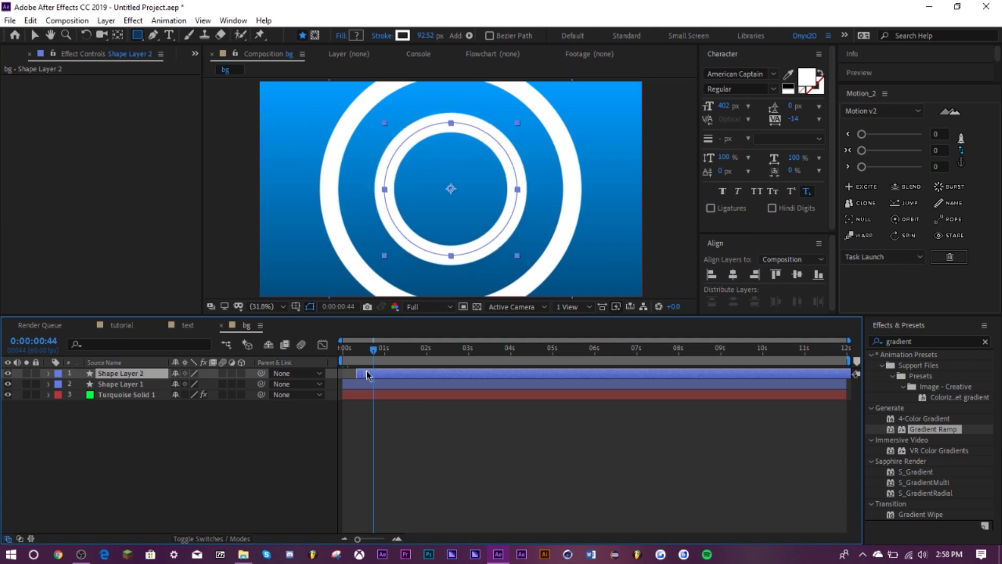
pyautogui.click(242, 476)
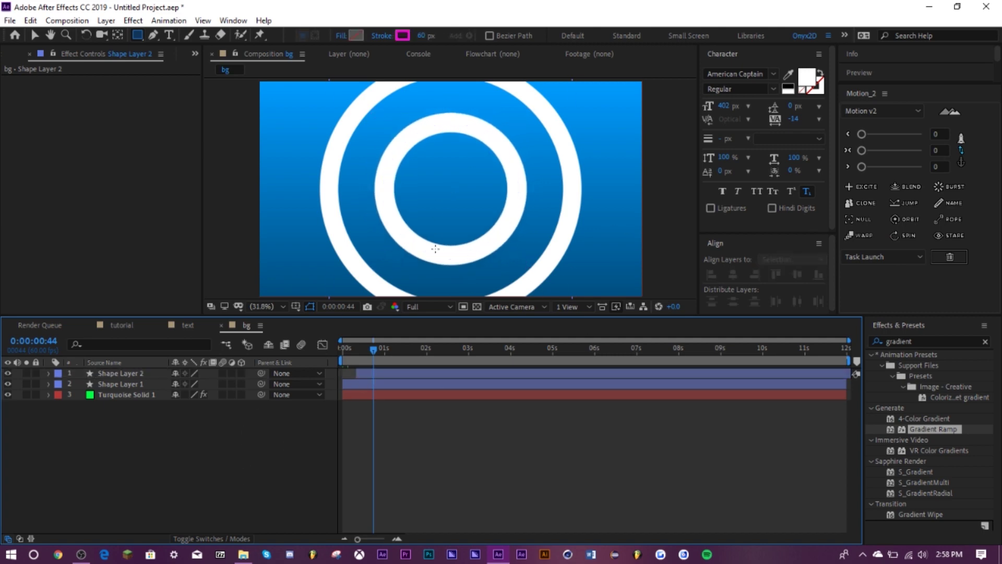
pyautogui.moveTo(373, 354); pyautogui.dragTo(342, 353)
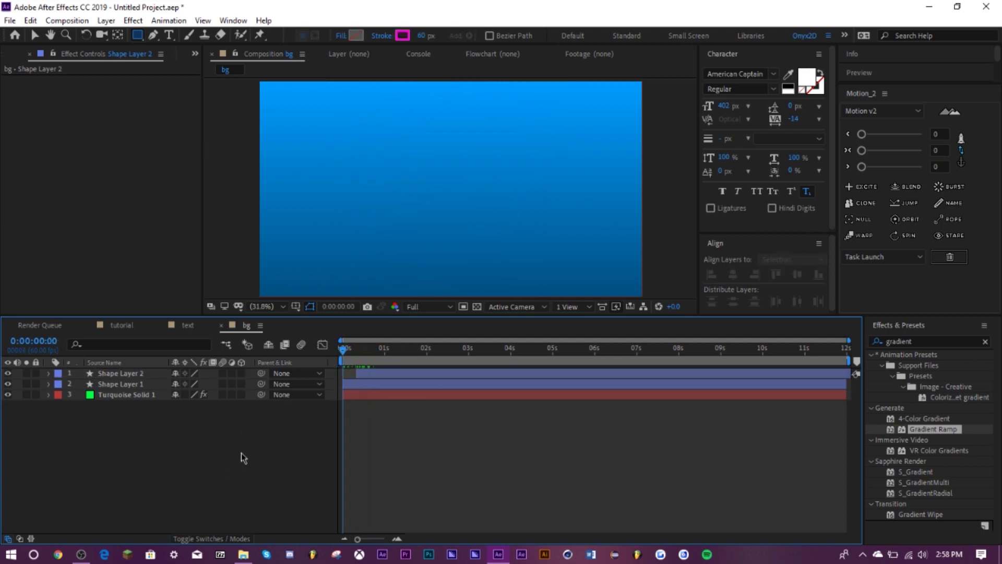
pyautogui.press('space')
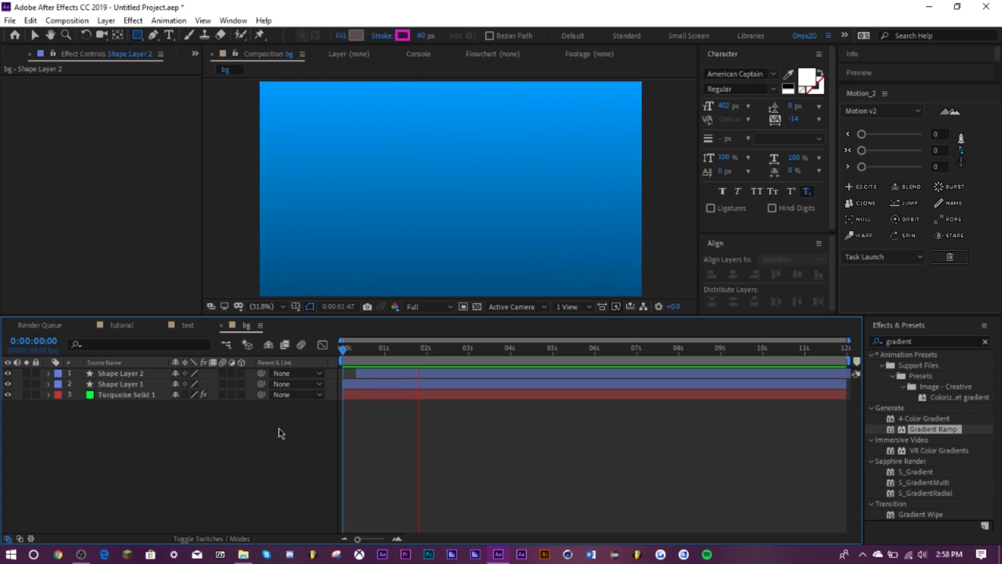
pyautogui.moveTo(390, 352)
pyautogui.mouseDown()
pyautogui.moveTo(365, 348)
pyautogui.moveTo(377, 348)
pyautogui.mouseUp()
pyautogui.click(113, 374)
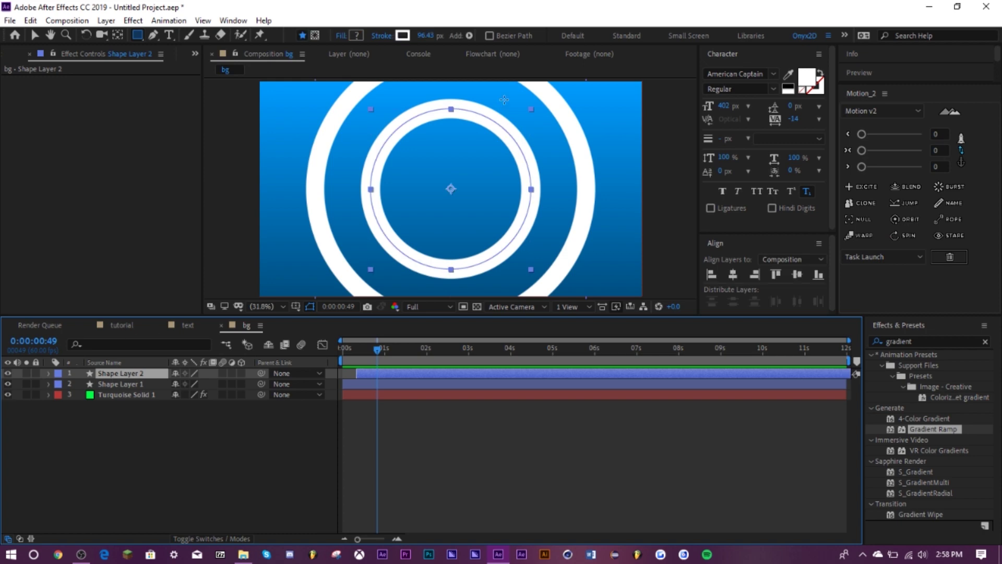
pyautogui.click(402, 36)
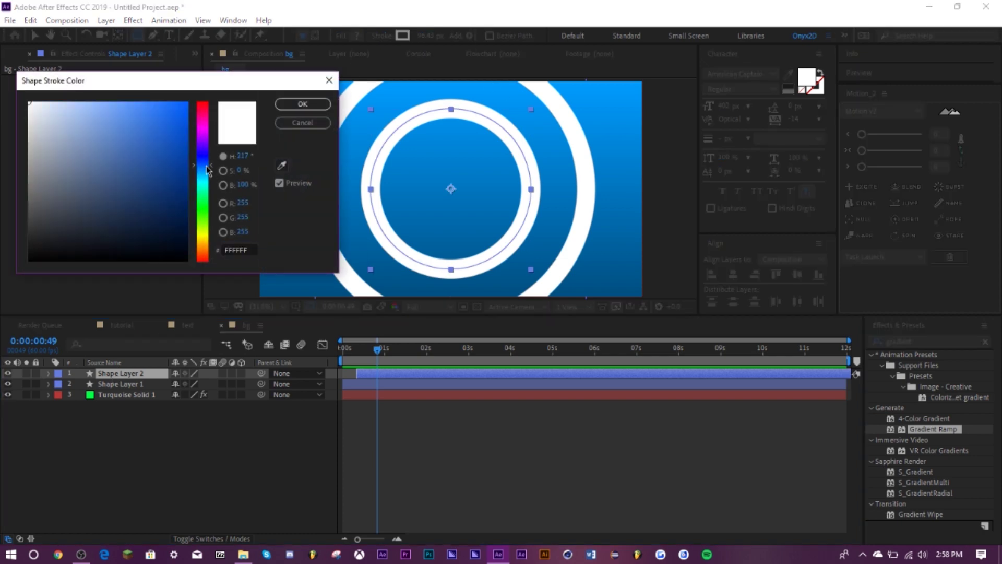
pyautogui.click(203, 170)
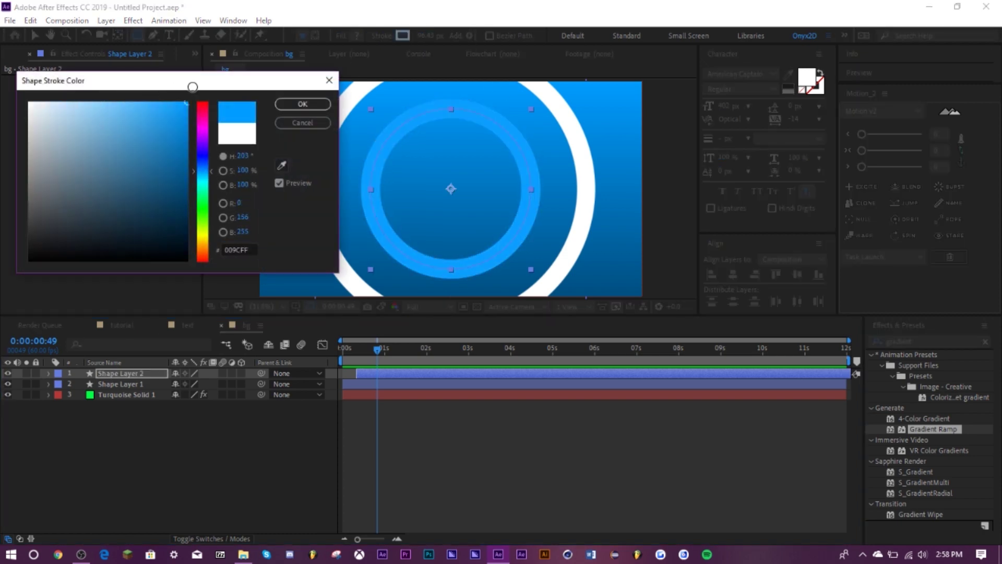
pyautogui.click(328, 80)
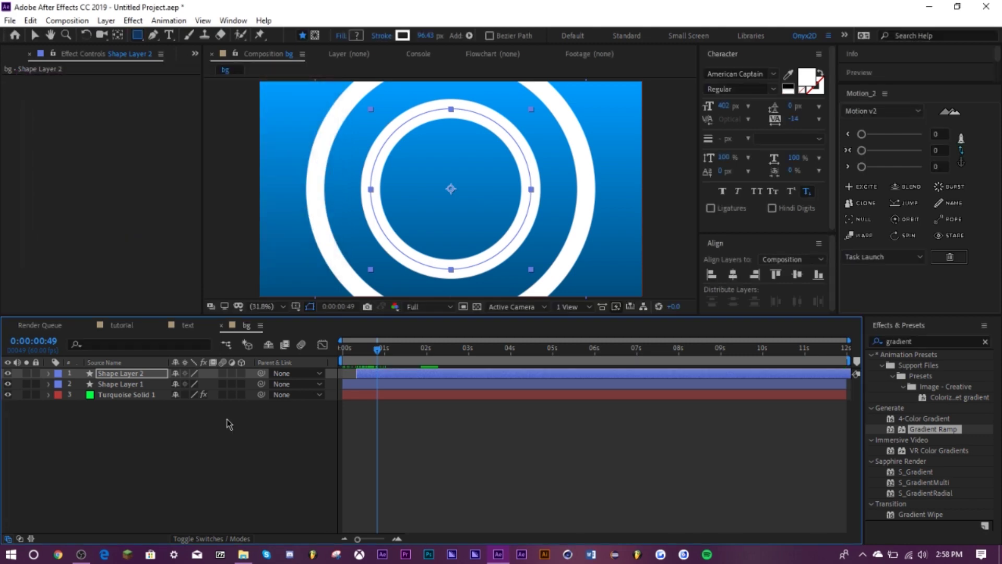
# Step: Find the Venetian Blinds transition effect and apply it to Shape Layer 2
pyautogui.click(924, 339)
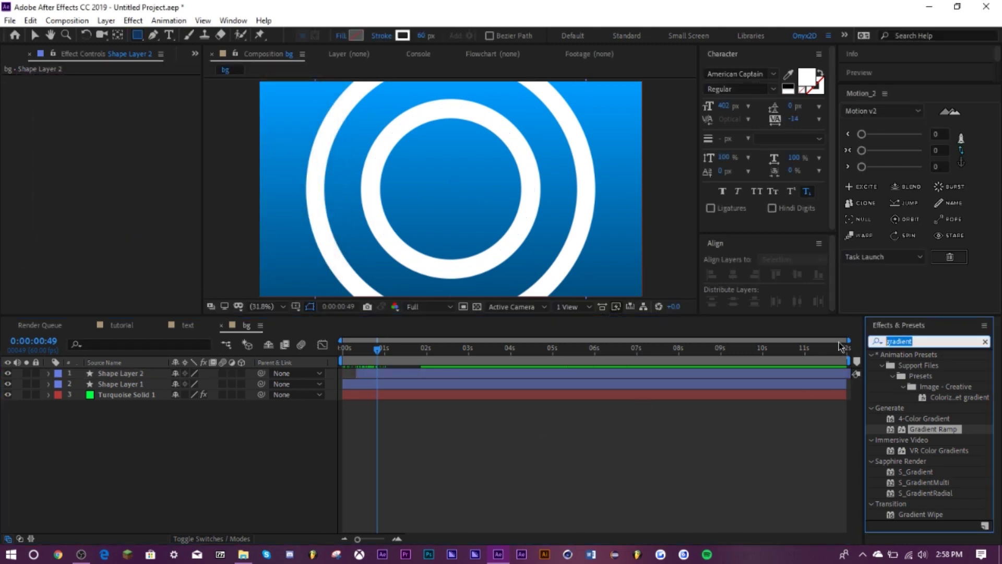
pyautogui.write('bl')
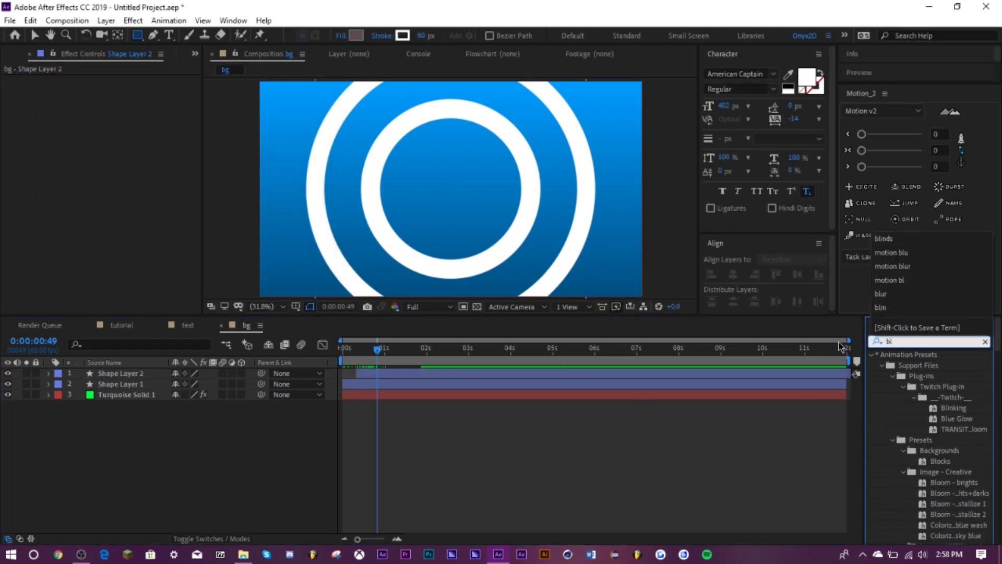
pyautogui.write('inds')
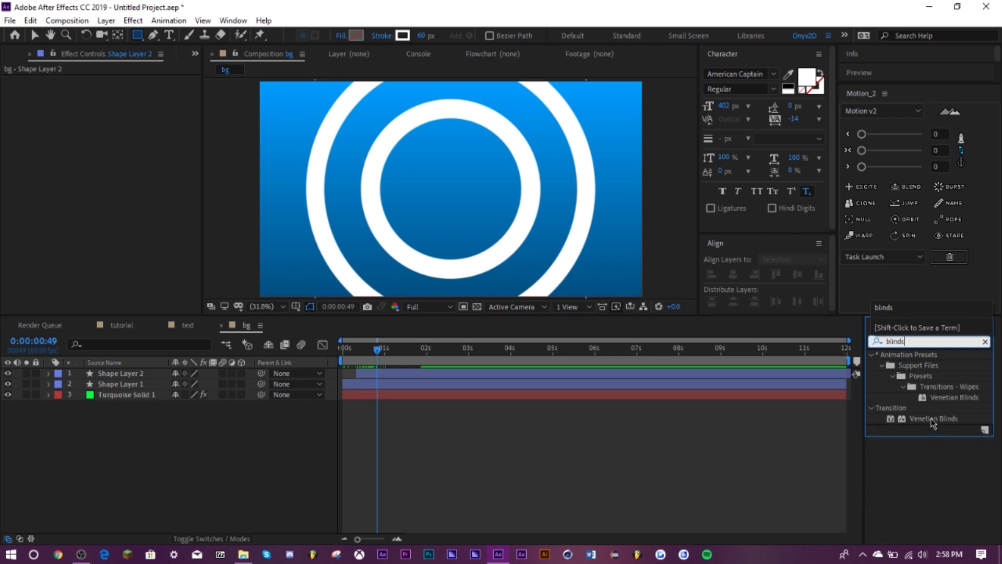
pyautogui.moveTo(933, 423); pyautogui.dragTo(123, 374)
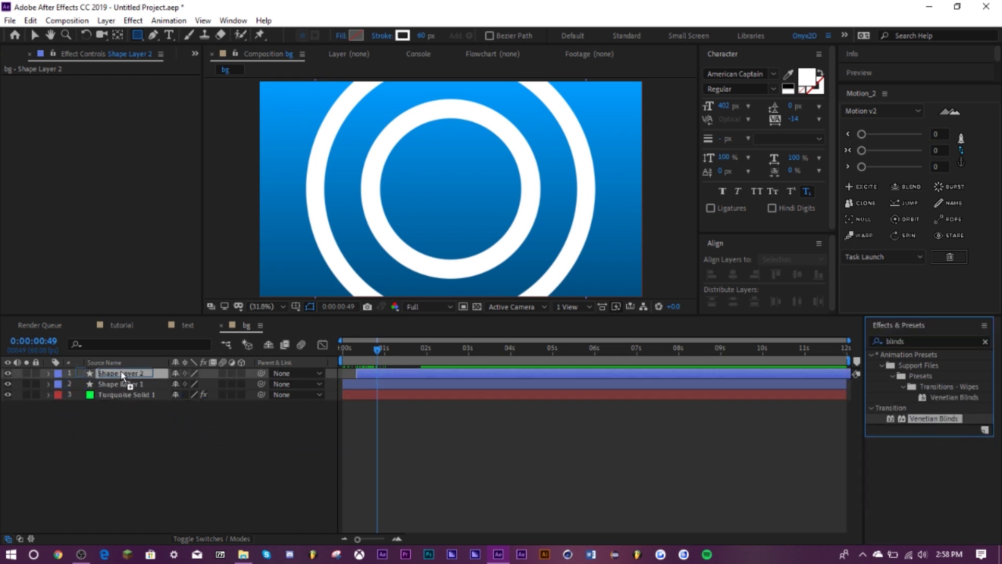
pyautogui.press('v')
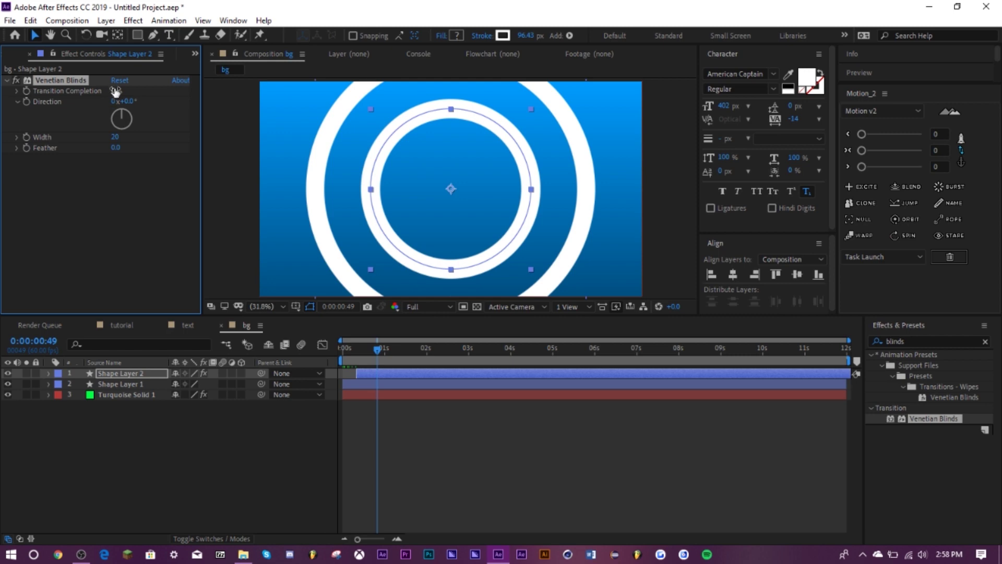
# Step: Set Venetian Blinds to 50% transition completion, 90° direction and a width of 50
pyautogui.click(115, 90)
pyautogui.write('50')
pyautogui.press('Return')
pyautogui.click(127, 101)
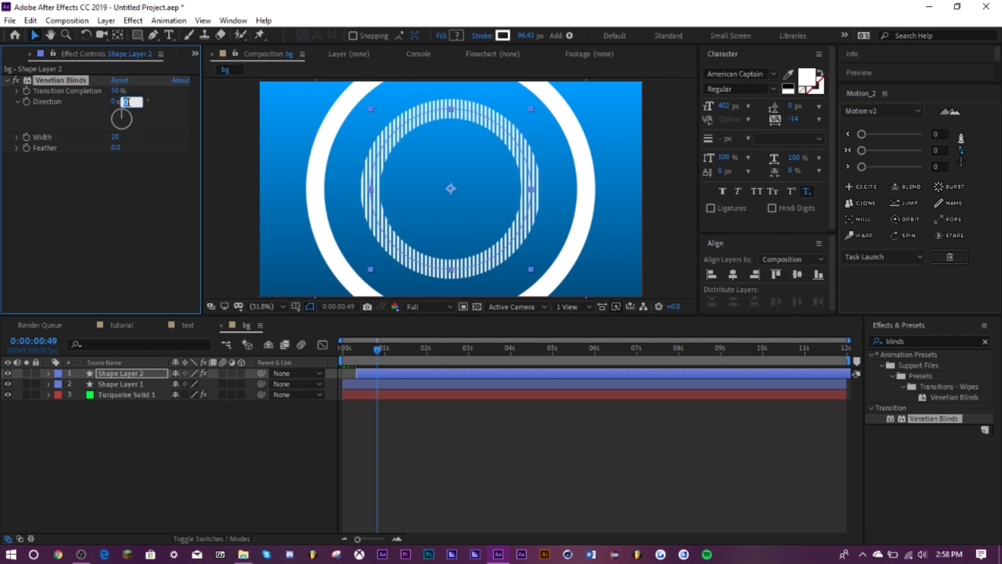
pyautogui.write('90')
pyautogui.press('Return')
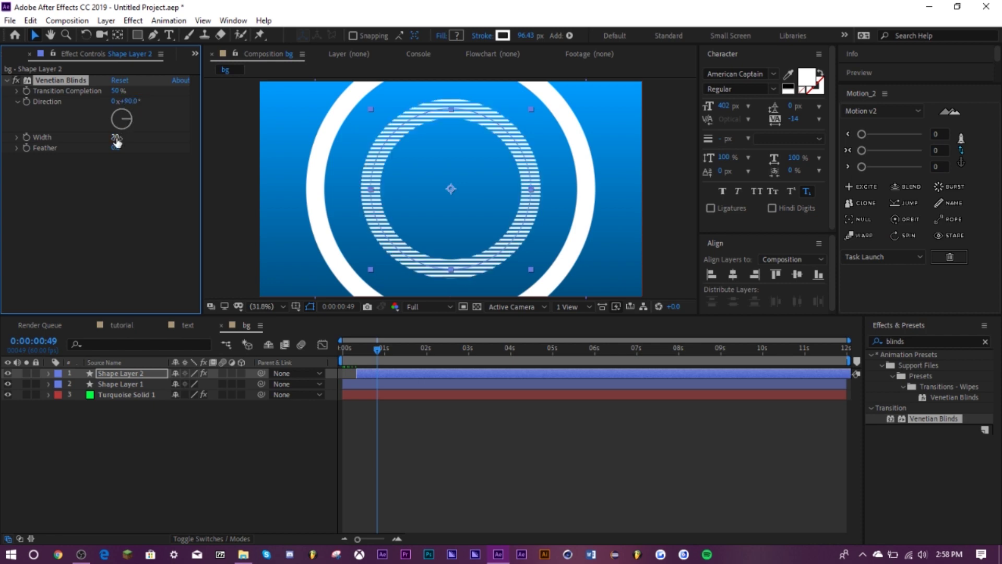
pyautogui.click(116, 137)
pyautogui.write('50')
pyautogui.press('Return')
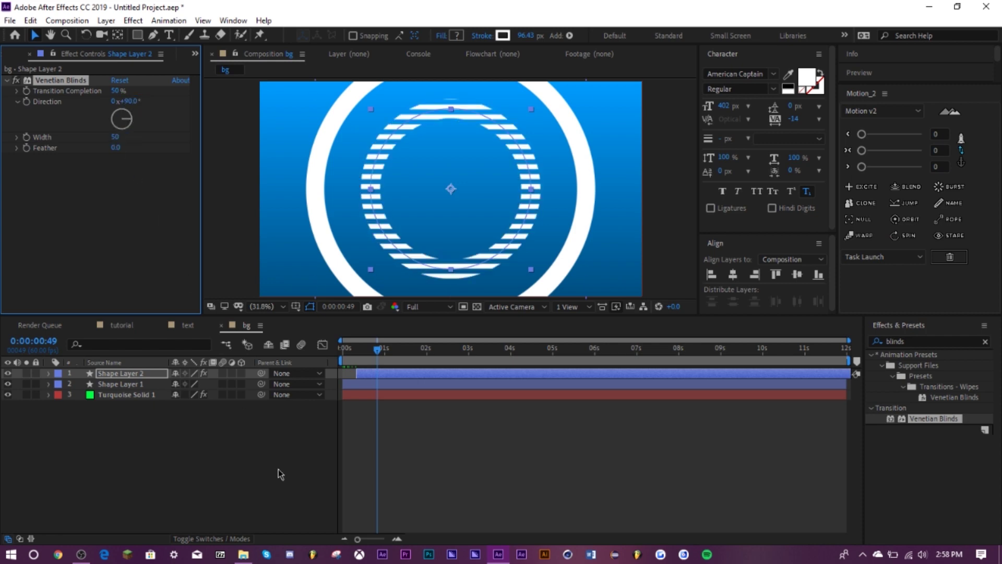
# Step: Find the Drop Shadow perspective effect and apply it to Shape Layer 2
pyautogui.click(349, 437)
pyautogui.doubleClick(911, 340)
pyautogui.write('d')
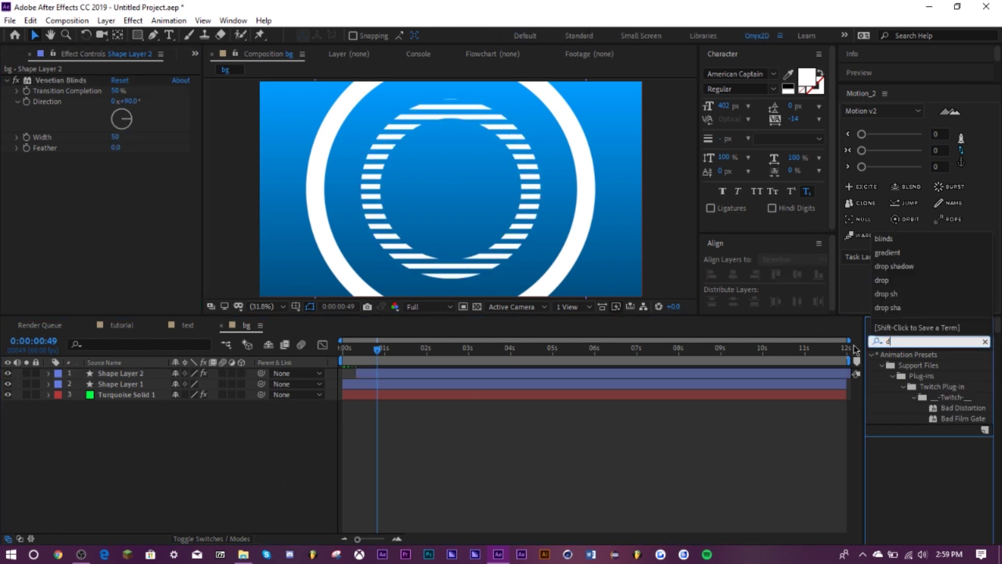
pyautogui.write('rop sha')
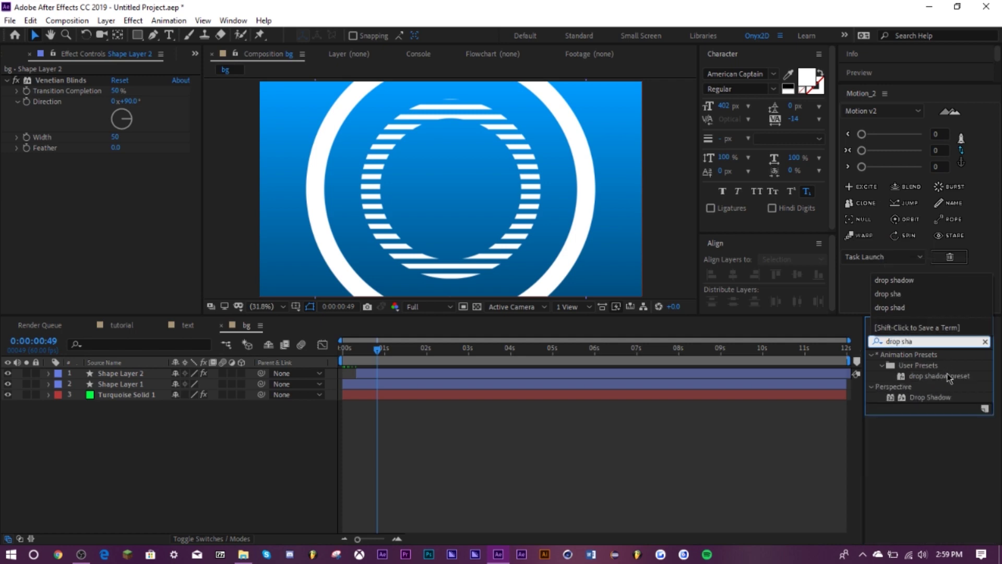
pyautogui.moveTo(930, 397); pyautogui.dragTo(131, 374)
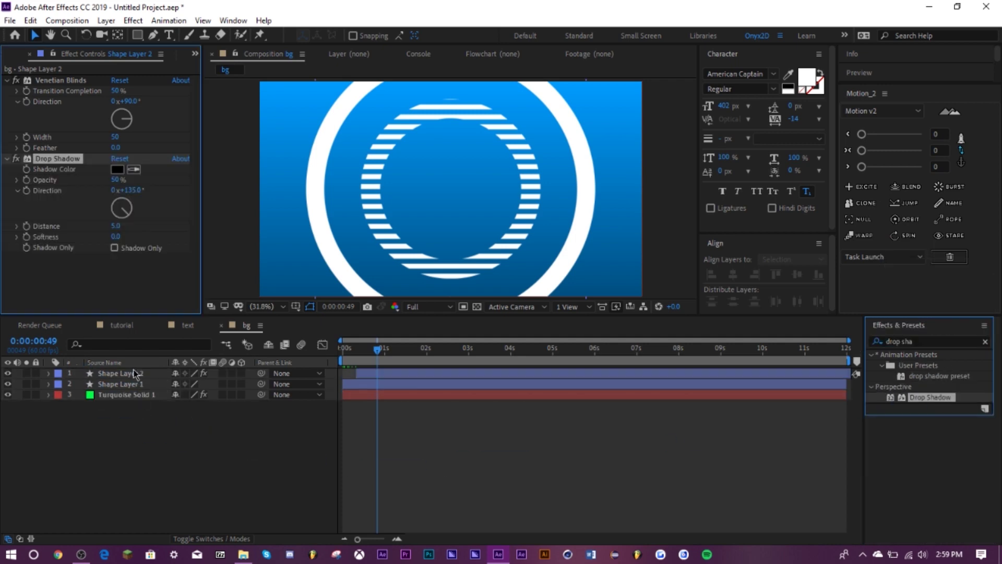
# Step: Set the drop shadow's direction to 180°, distance to 18 and softness to 82, and preview the rings
pyautogui.click(132, 191)
pyautogui.write('180')
pyautogui.press('Return')
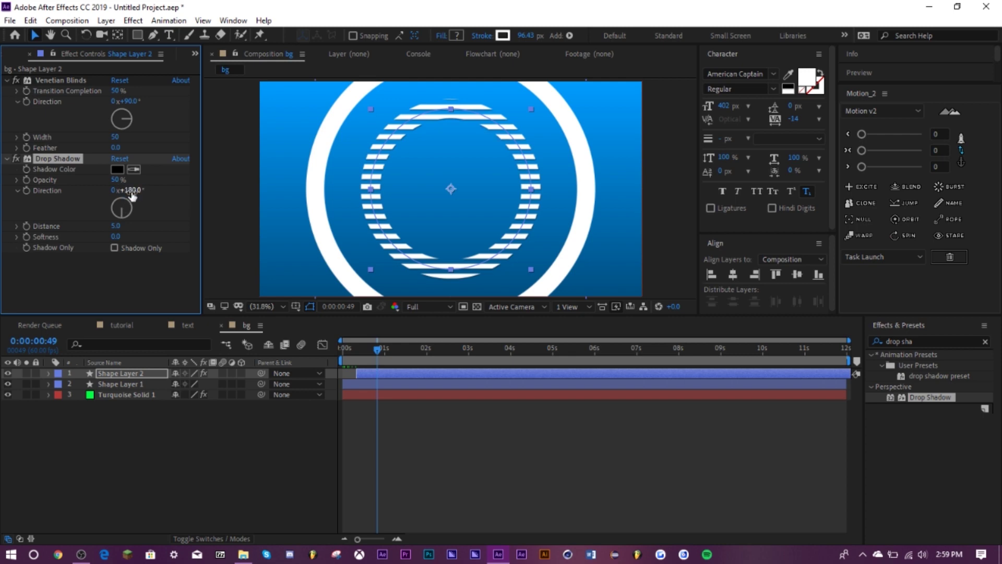
pyautogui.moveTo(115, 226); pyautogui.dragTo(169, 238)
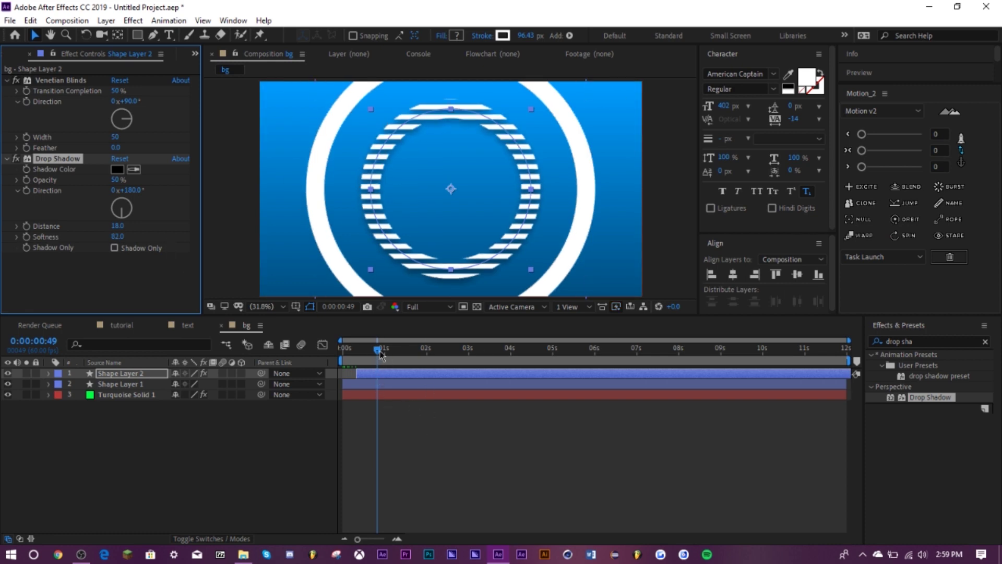
pyautogui.moveTo(372, 354); pyautogui.dragTo(330, 366)
pyautogui.press('space')
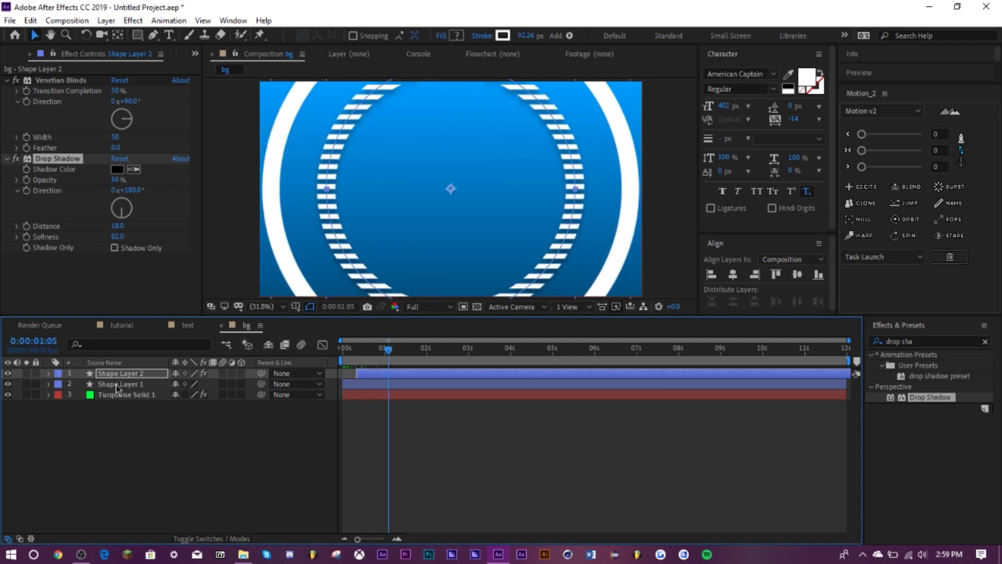
pyautogui.click(137, 443)
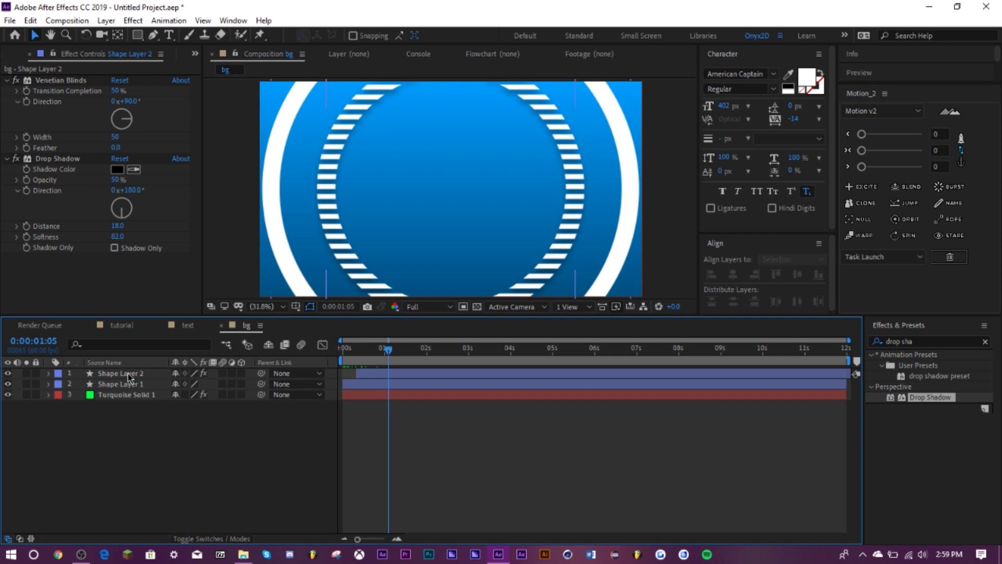
# Step: Pre-compose Shape Layer 1 and Shape Layer 2 together in the bg composition
pyautogui.click(130, 375)
pyautogui.keyDown('shift'); pyautogui.click(125, 386); pyautogui.keyUp('shift')
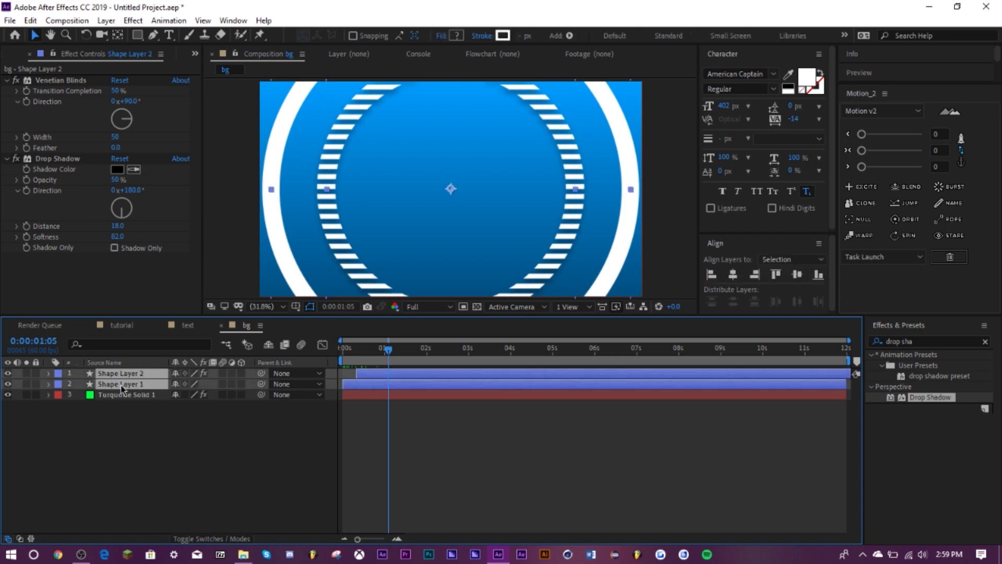
pyautogui.rightClick(123, 379)
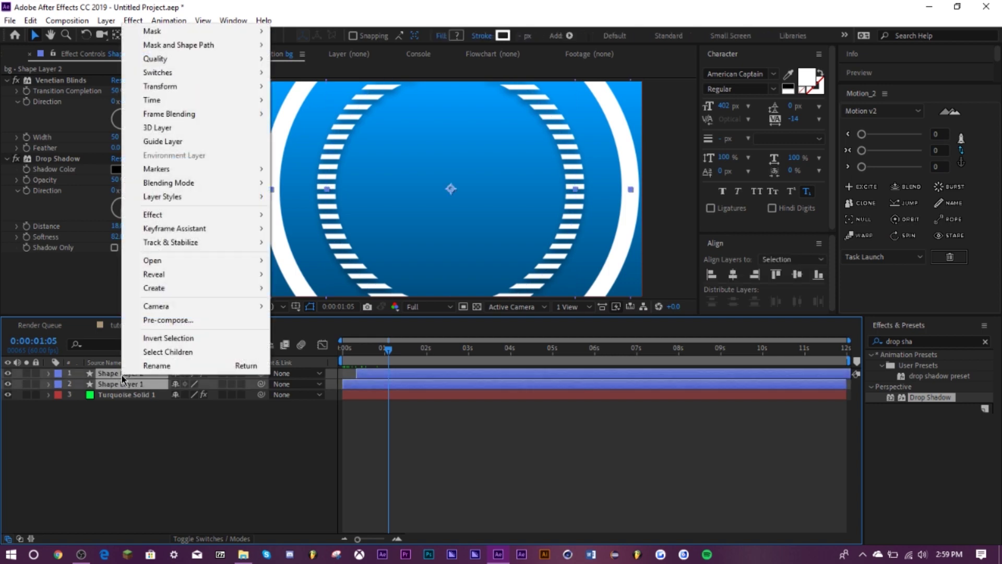
pyautogui.click(163, 319)
pyautogui.press('Return')
pyautogui.click(226, 423)
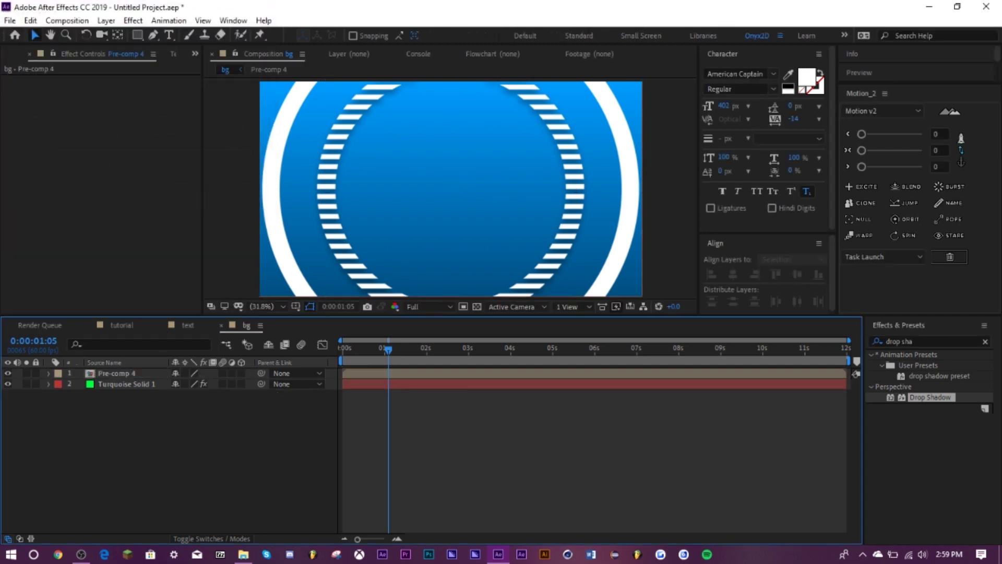
# Step: Find the Echo time effect and apply it to the Pre-comp 4 layer
pyautogui.click(927, 340)
pyautogui.write('echo')
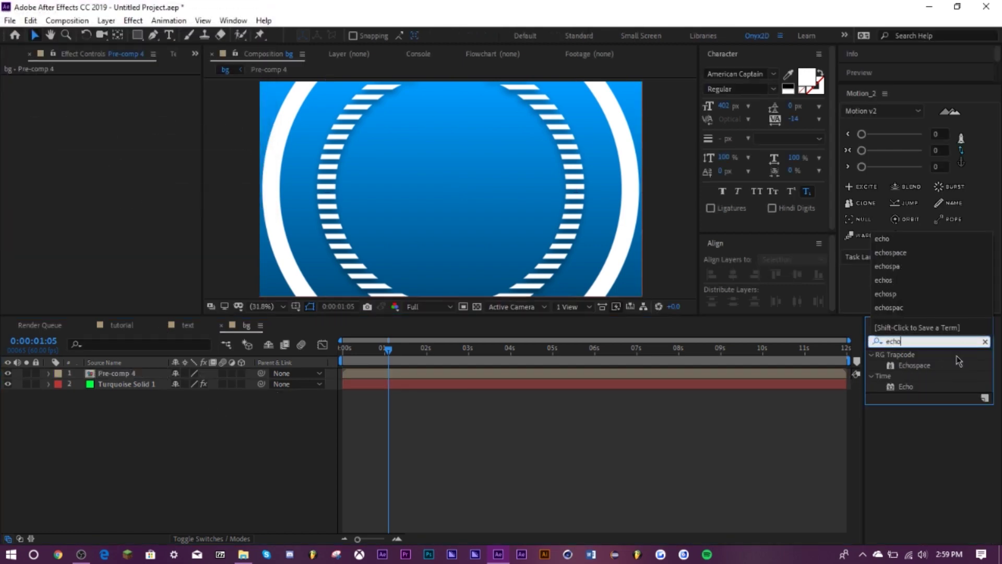
pyautogui.moveTo(906, 389); pyautogui.dragTo(121, 374)
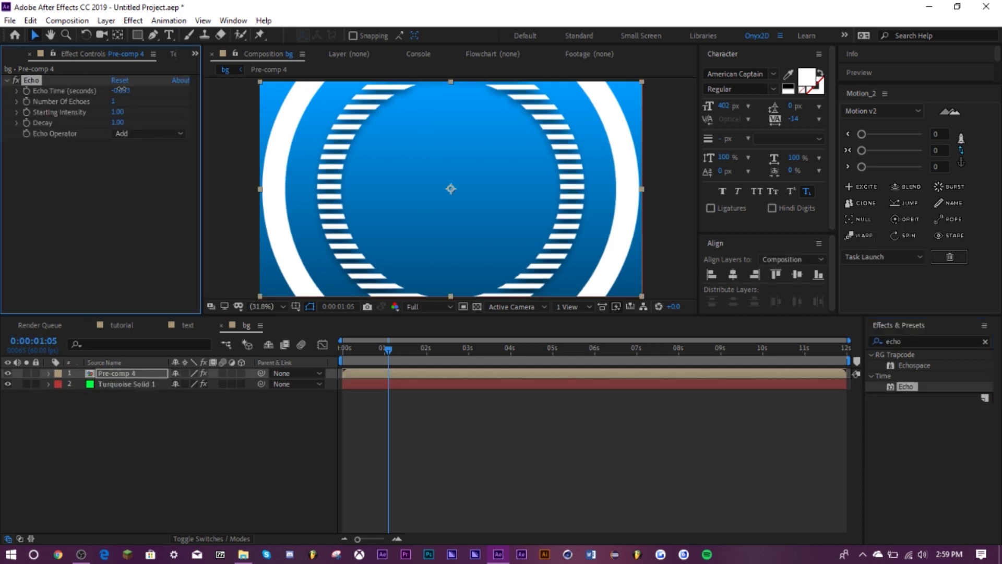
# Step: Set the Echo effect's echo time to -0.633 seconds and number of echoes to 60, and preview the repeating rings
pyautogui.moveTo(116, 89); pyautogui.dragTo(118, 90)
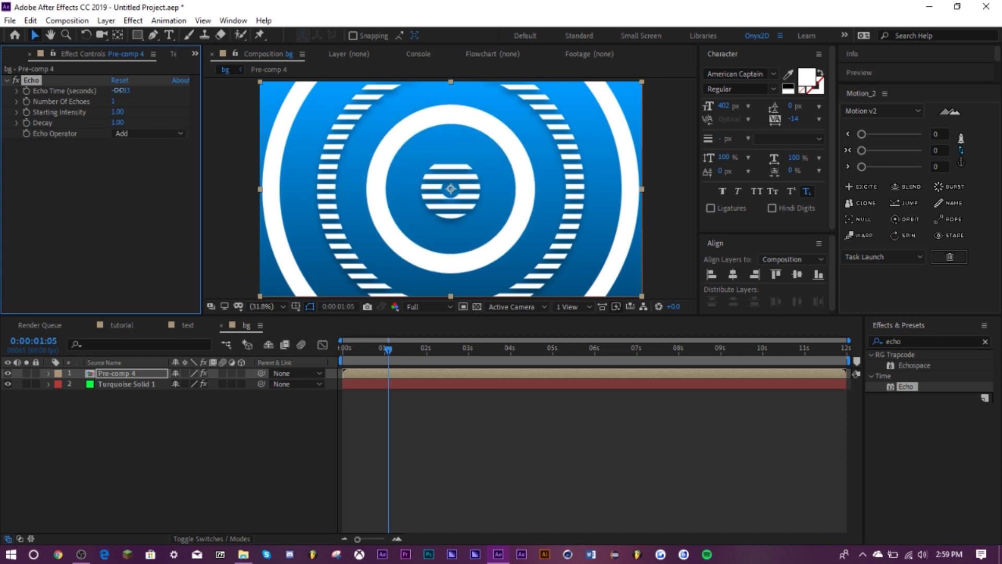
pyautogui.click(114, 101)
pyautogui.write('60')
pyautogui.press('Return')
pyautogui.click(404, 358)
pyautogui.press('space')
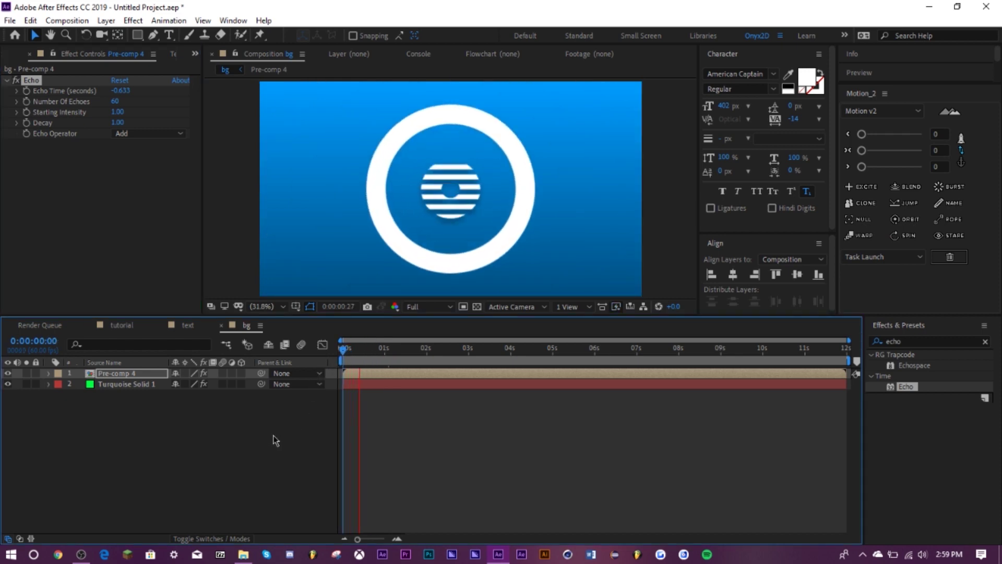
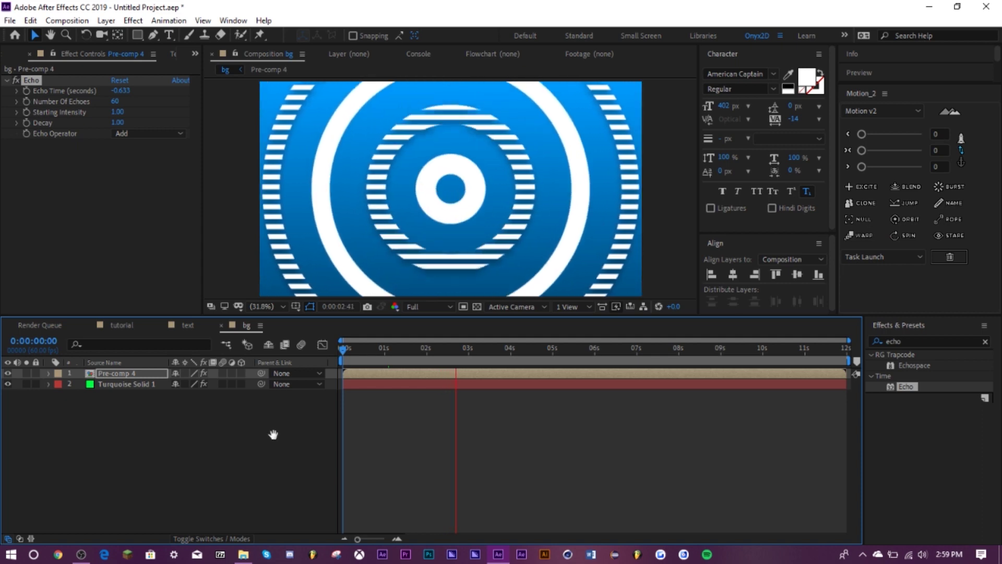
pyautogui.press('space')
pyautogui.click(125, 449)
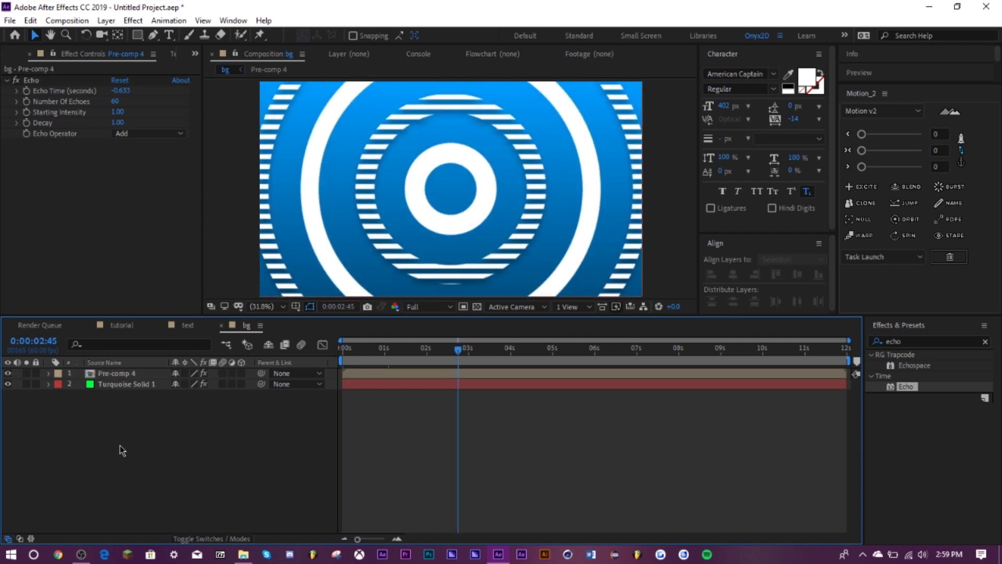
# Step: Hide the Pre-comp 4 layer and add a new 1920 × 1080 px green solid
pyautogui.click(7, 373)
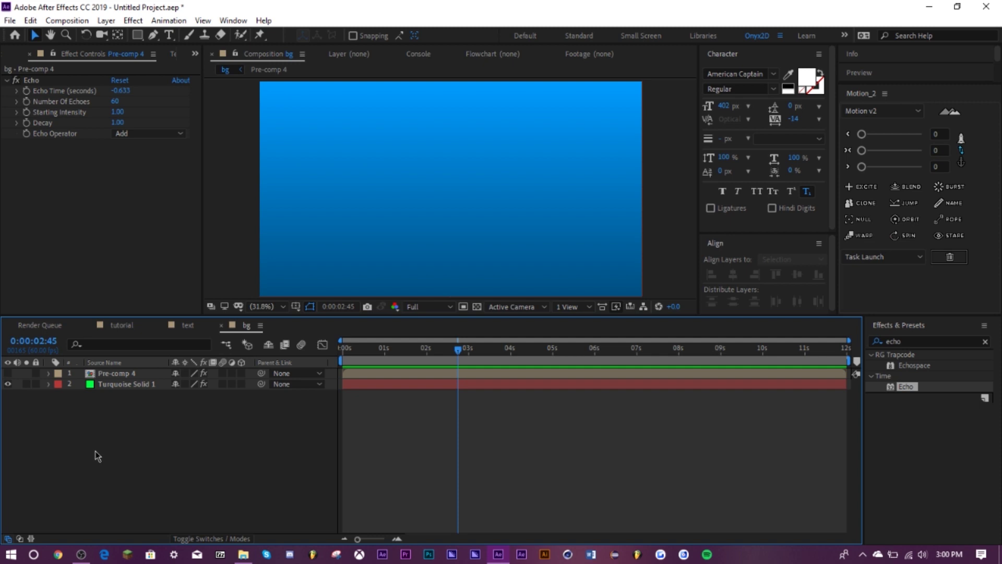
pyautogui.hotkey('ctrl', 'y')
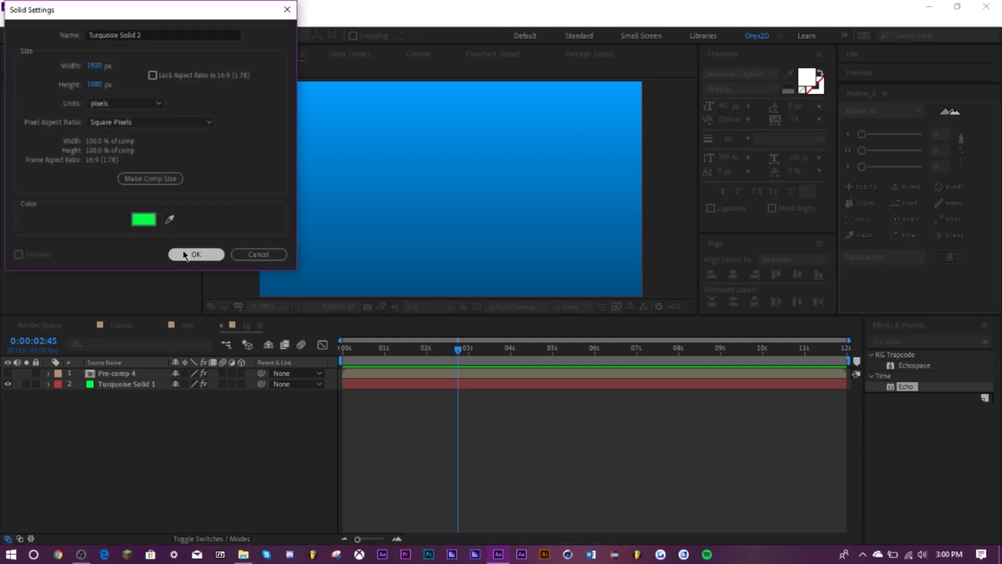
pyautogui.click(196, 256)
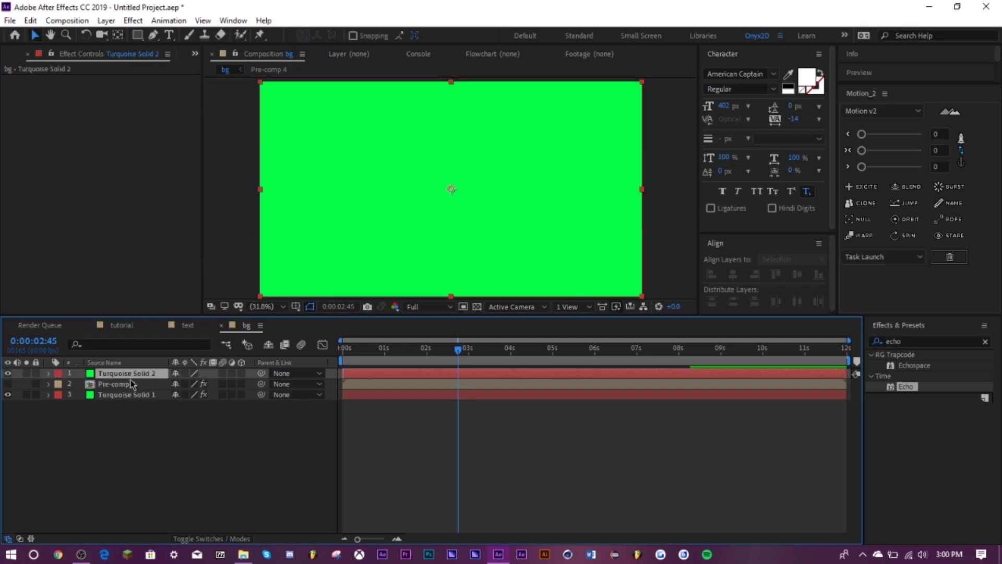
# Step: Find the CC Particle World simulation effect and apply it to Turquoise Solid 2
pyautogui.click(887, 341)
pyautogui.write('cc particv')
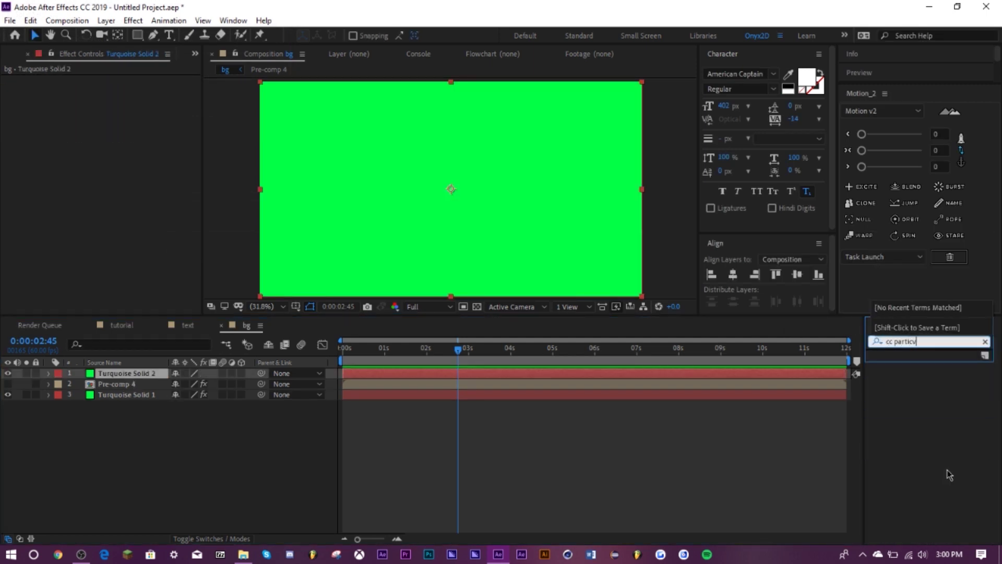
pyautogui.press('BackSpace')
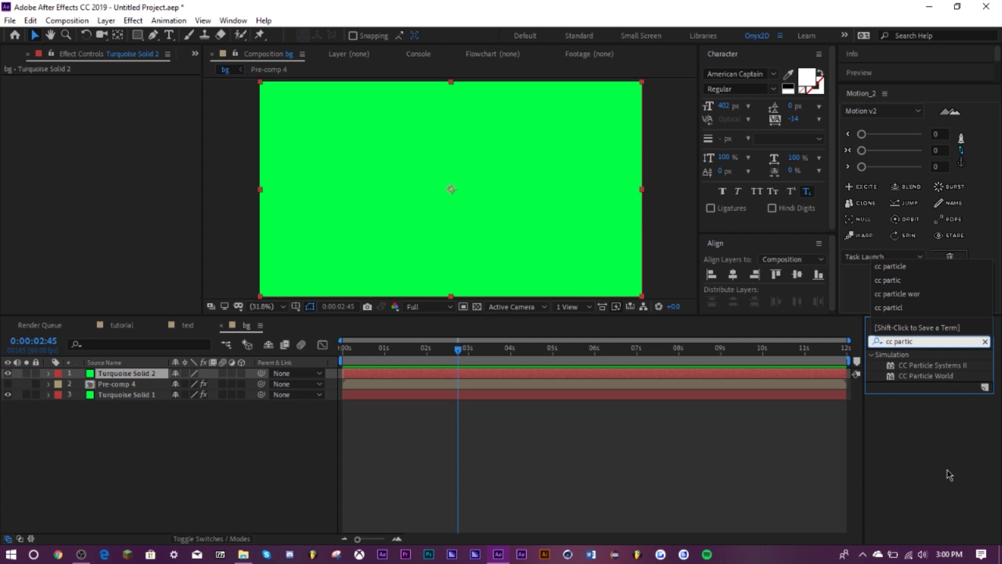
pyautogui.moveTo(921, 379); pyautogui.dragTo(123, 379)
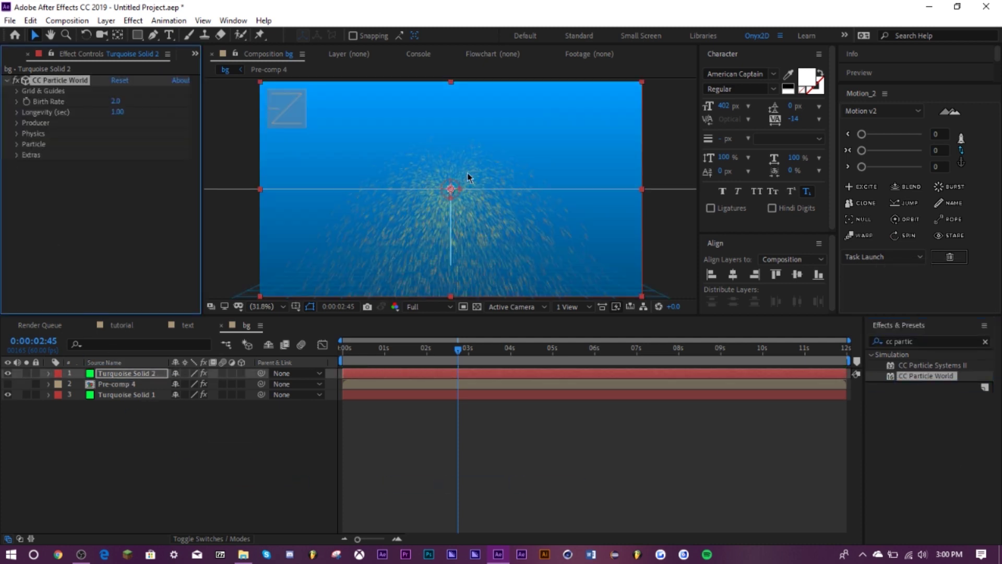
# Step: Turn off the grid in CC Particle World's Grid & Guides settings
pyautogui.click(18, 91)
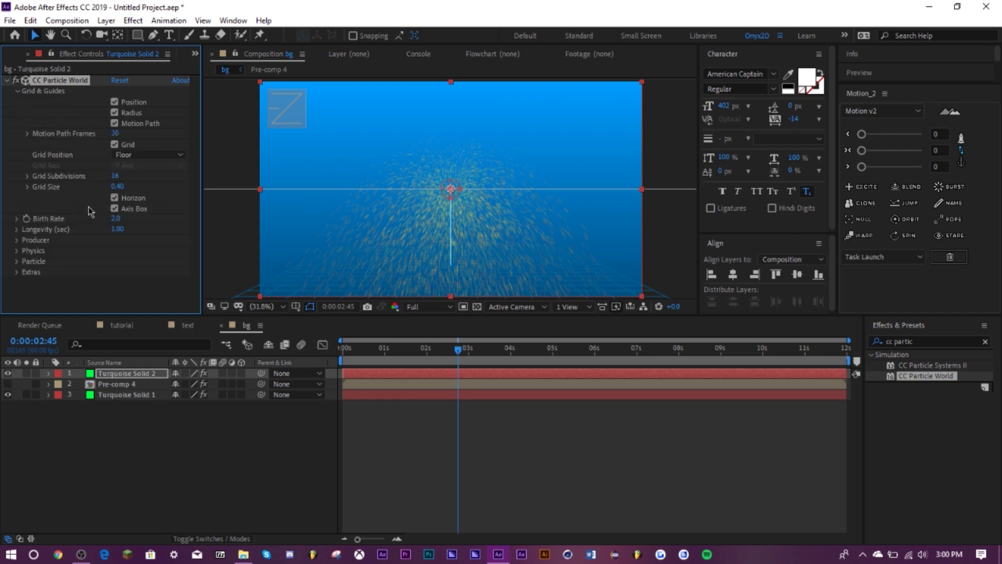
pyautogui.click(115, 144)
pyautogui.click(18, 92)
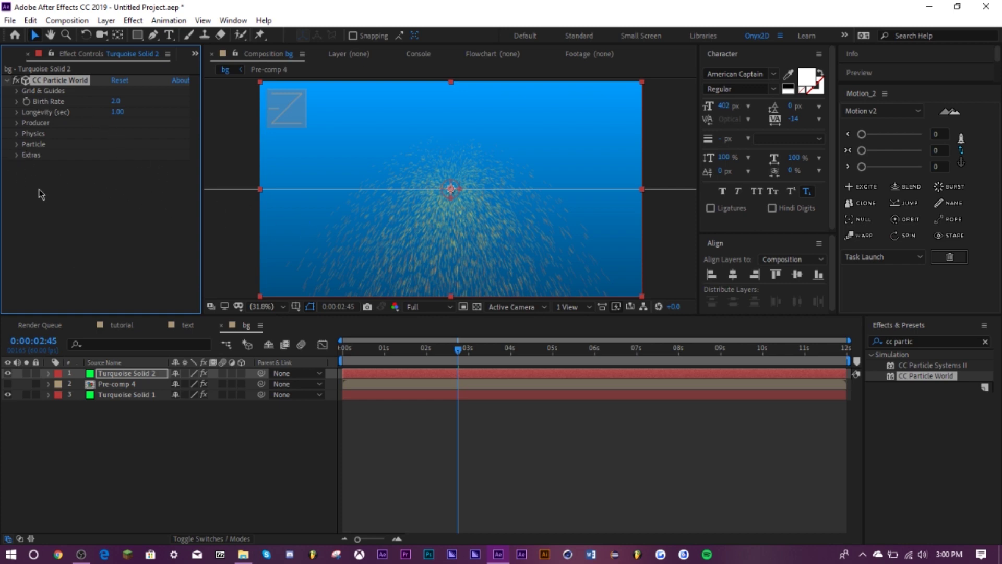
# Step: Create a new 1920 × 1080 px solid in white (FFFFFF) and hide its layer
pyautogui.click(133, 449)
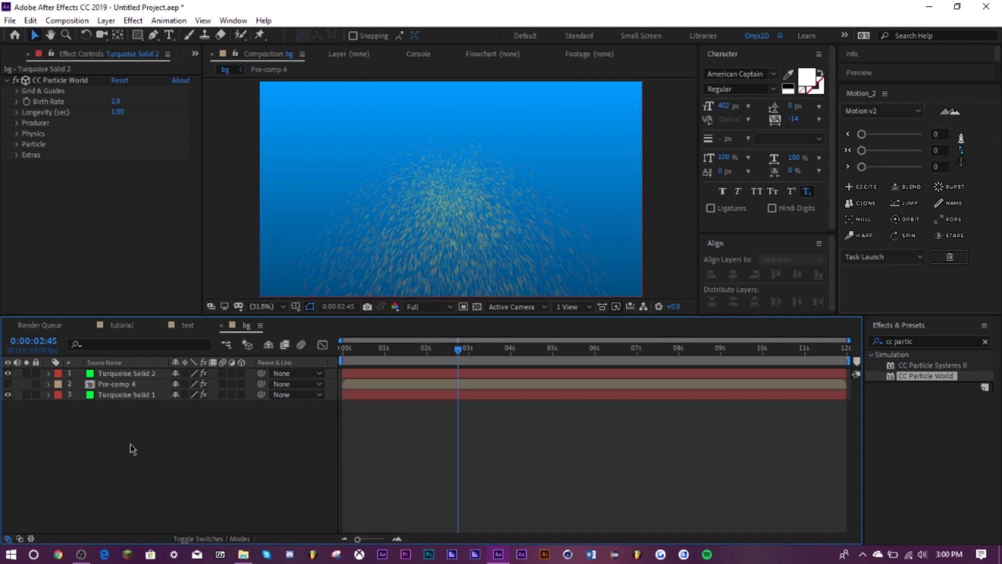
pyautogui.hotkey('ctrl', 'y')
pyautogui.click(146, 222)
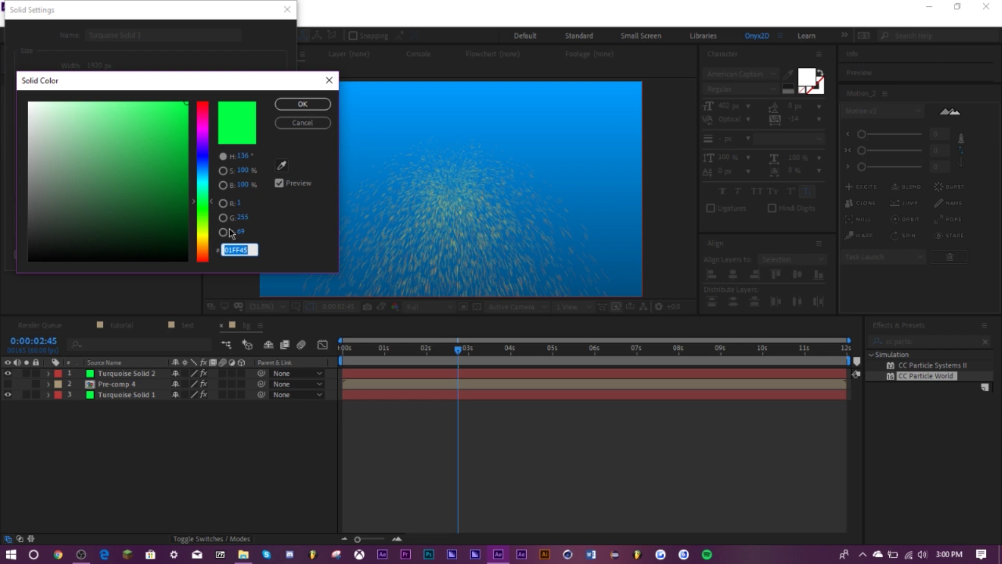
pyautogui.moveTo(61, 124); pyautogui.dragTo(22, 87)
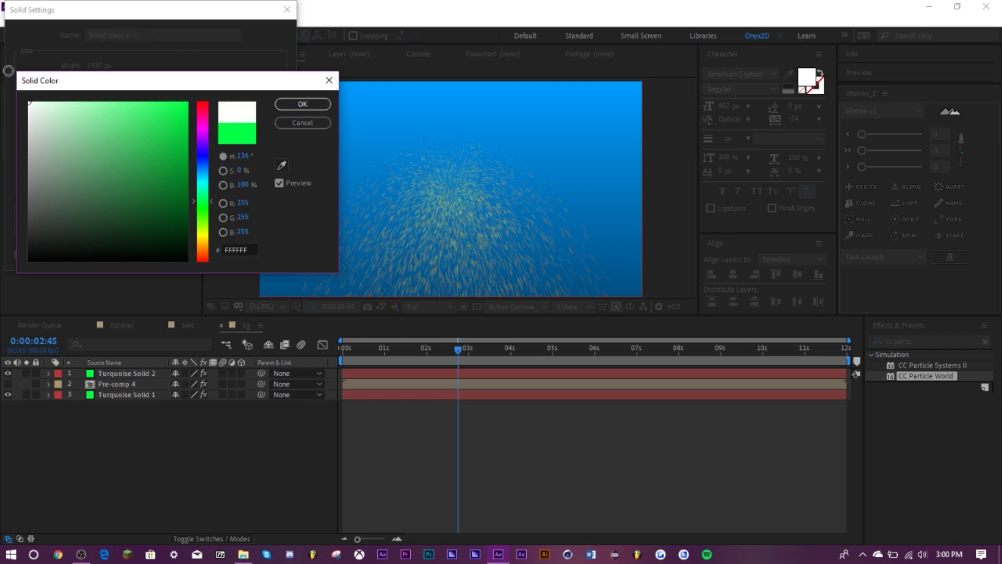
pyautogui.click(294, 105)
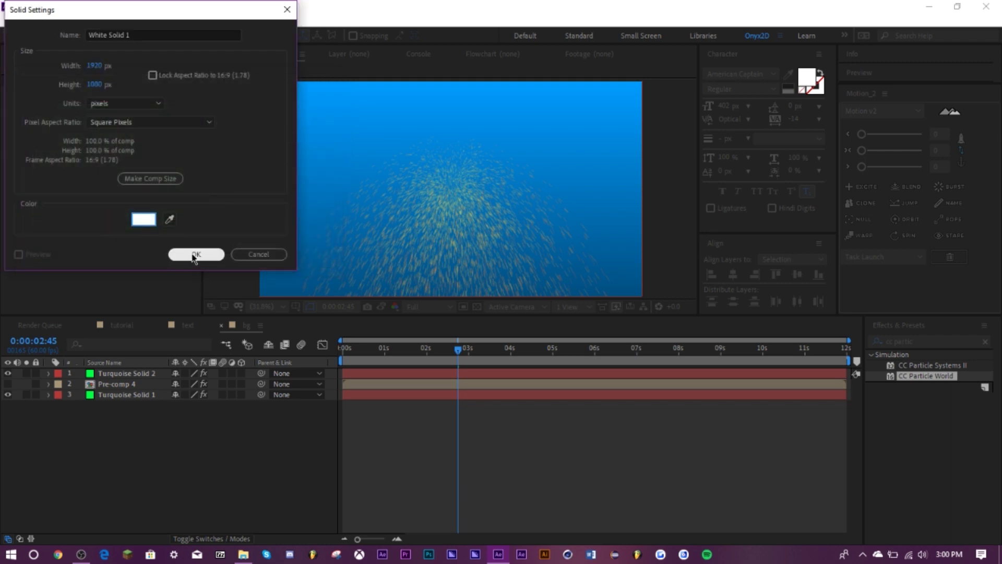
pyautogui.click(196, 254)
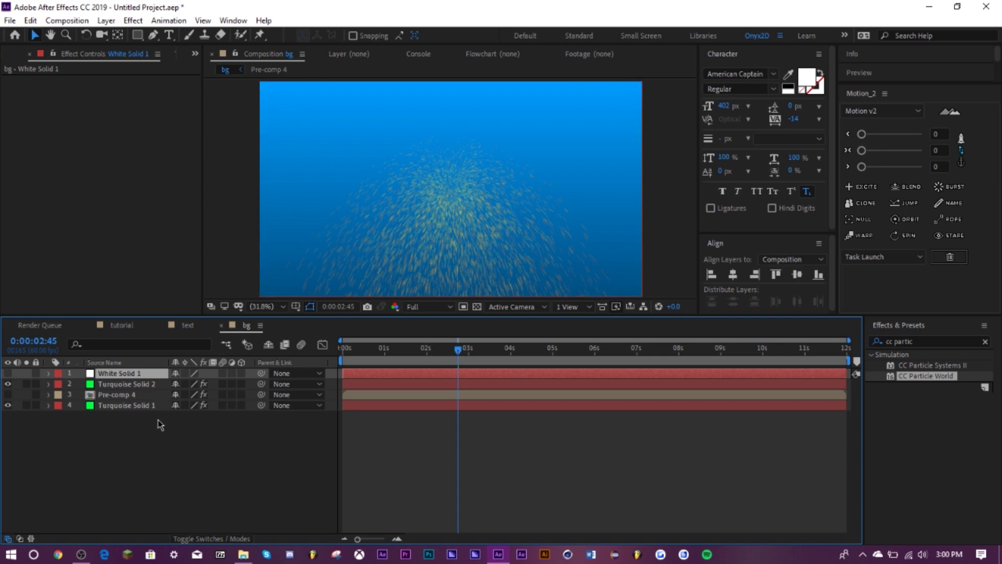
# Step: Set the birth and death colors of Turquoise Solid 2's particles to white and their max opacity to 100%
pyautogui.click(126, 385)
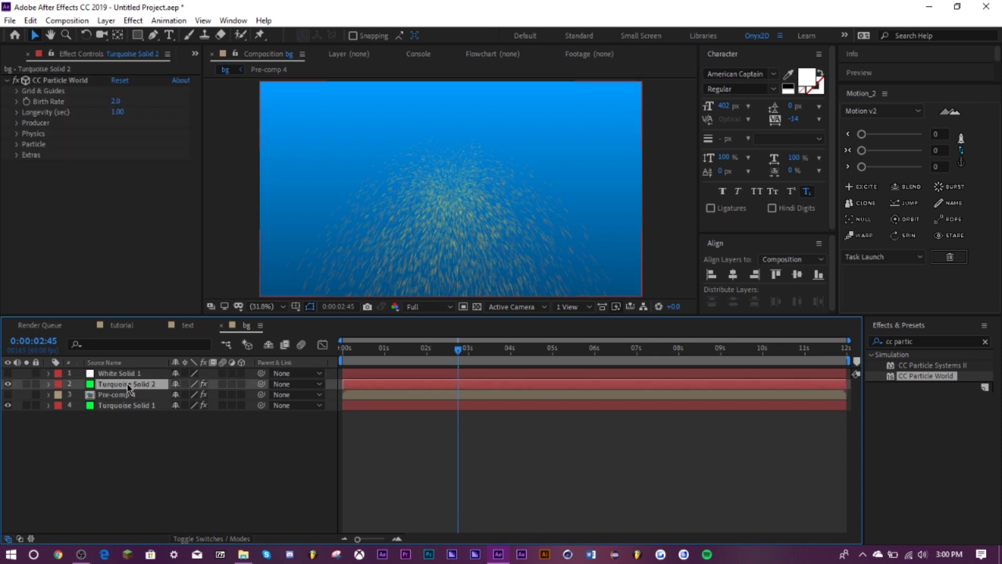
pyautogui.click(16, 144)
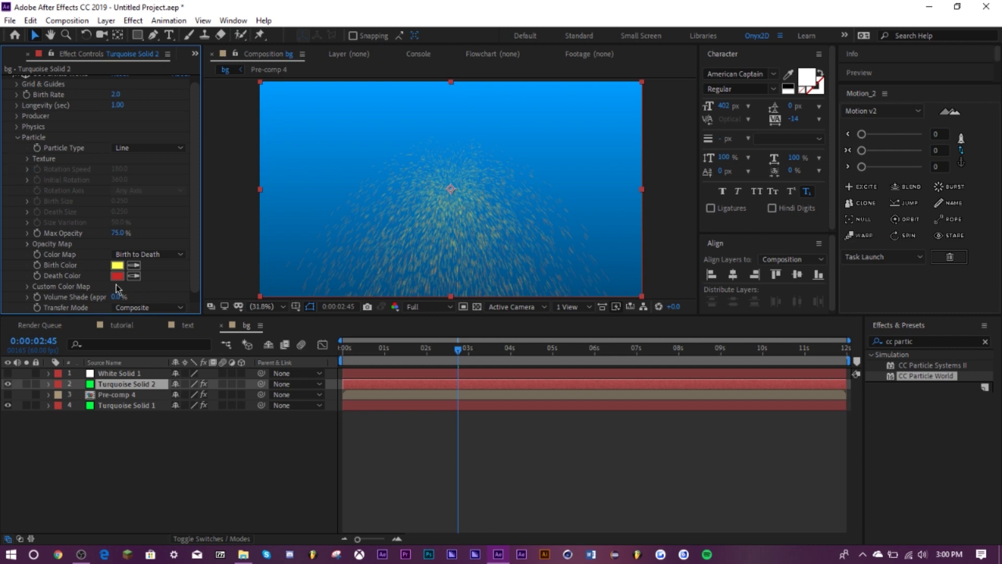
pyautogui.click(118, 265)
pyautogui.click(30, 103)
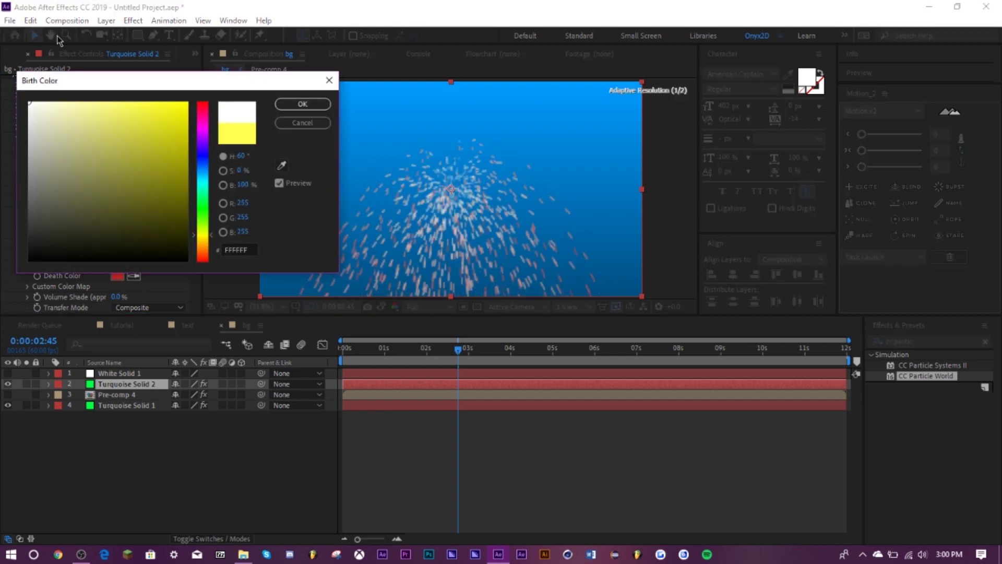
pyautogui.click(291, 104)
pyautogui.click(133, 275)
pyautogui.click(117, 265)
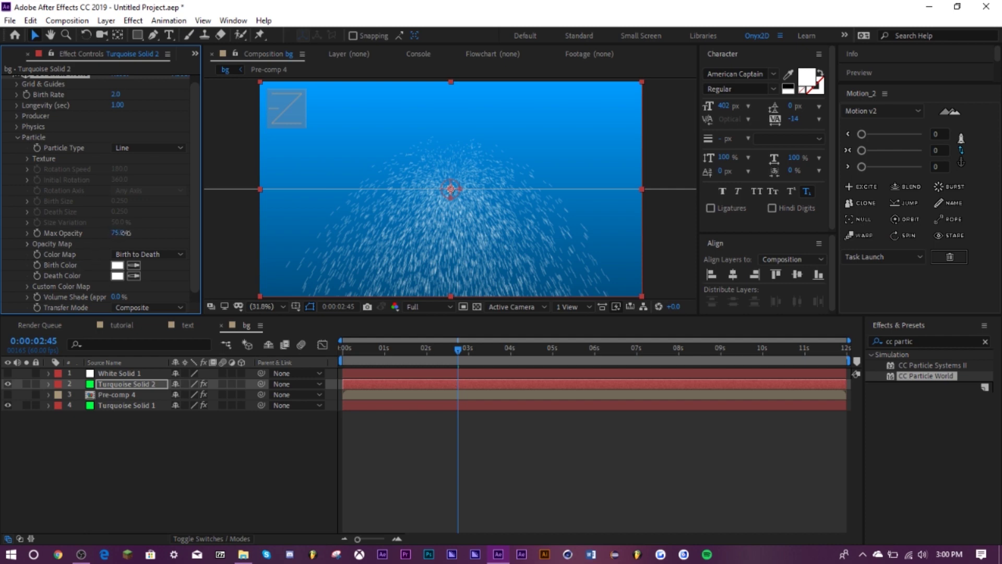
pyautogui.moveTo(118, 233); pyautogui.dragTo(211, 219)
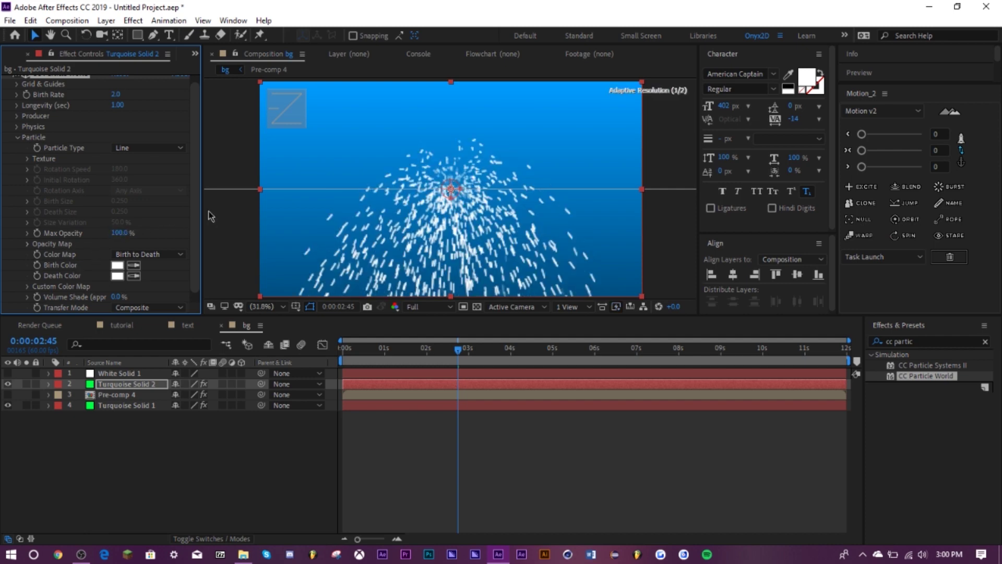
# Step: Change the particle type to Textured Disc with White Solid 1 as the texture layer, and collapse the Particle settings
pyautogui.click(130, 151)
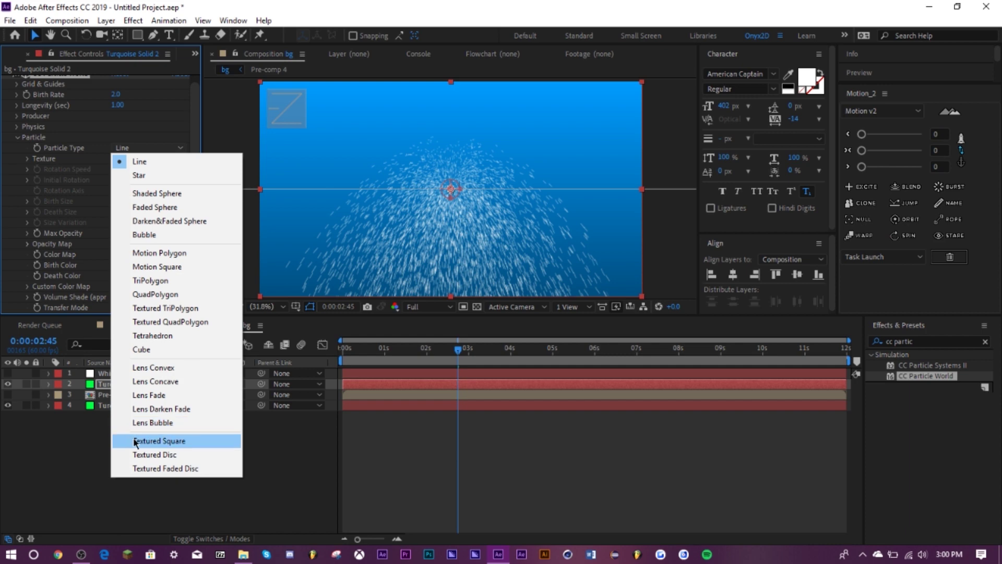
pyautogui.click(144, 455)
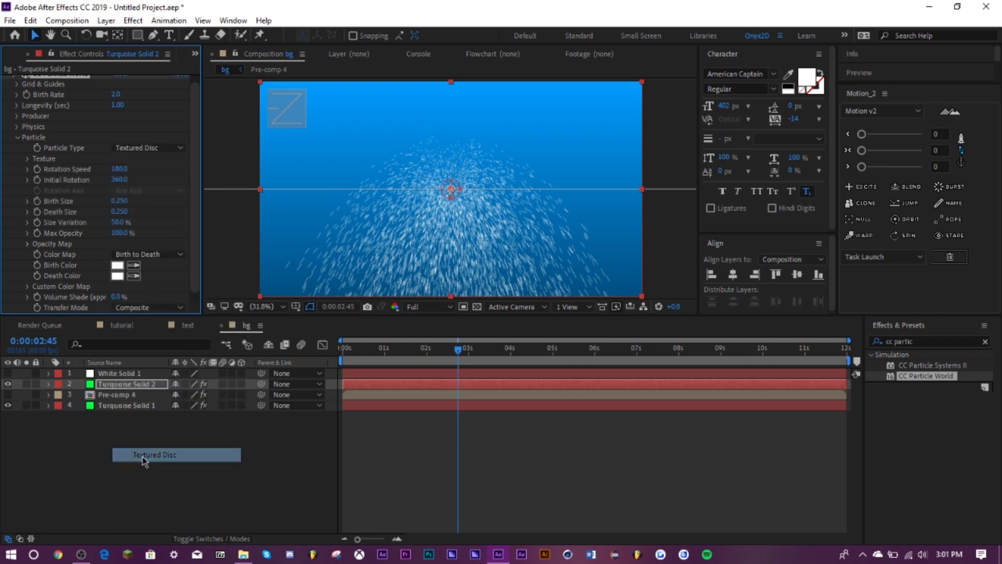
pyautogui.click(28, 159)
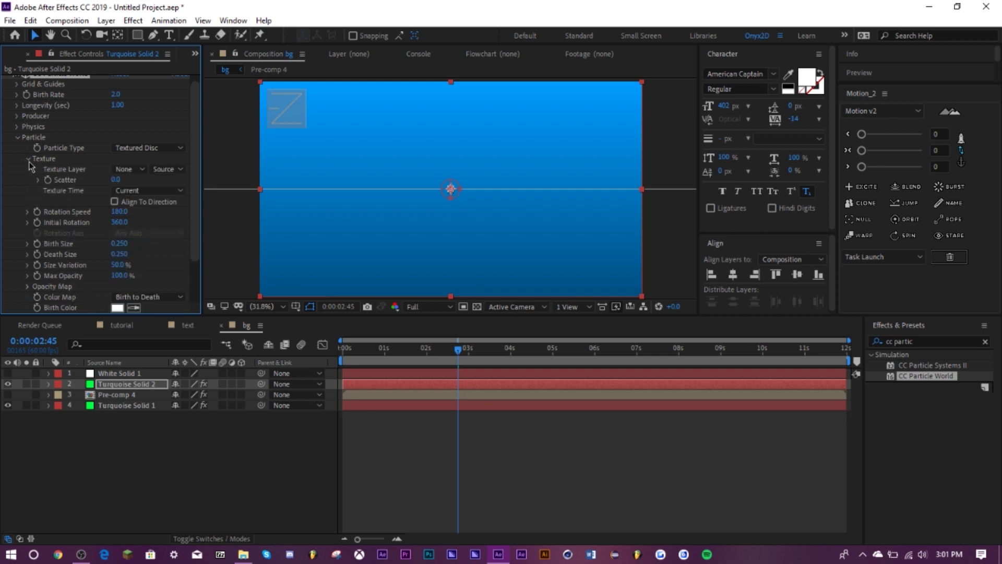
pyautogui.click(126, 169)
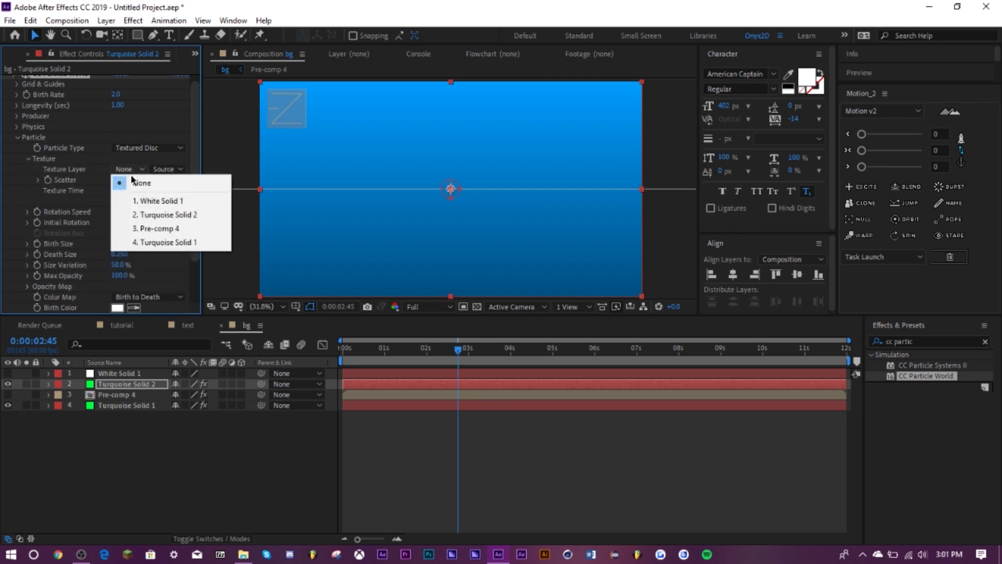
pyautogui.click(152, 201)
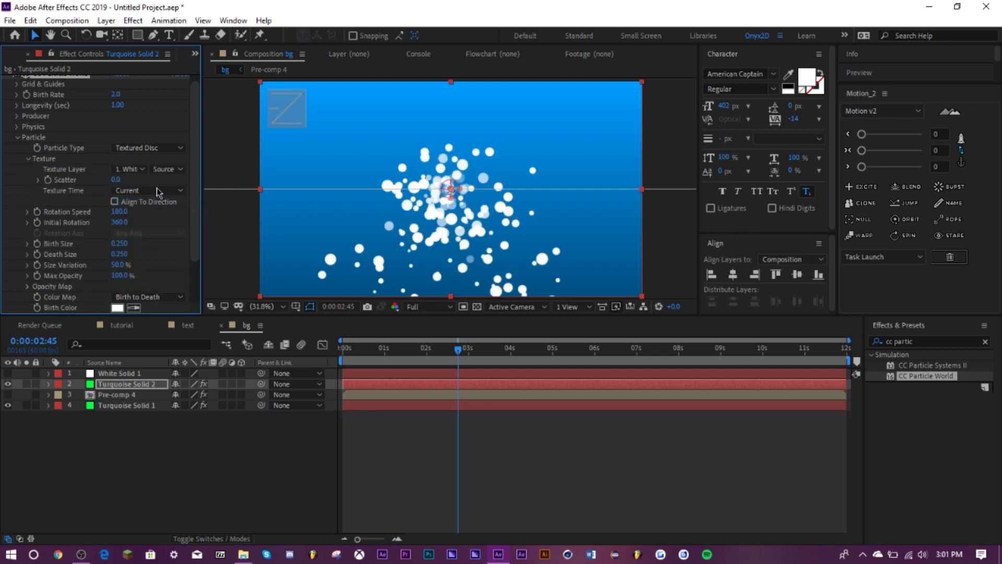
pyautogui.click(17, 138)
pyautogui.click(17, 145)
pyautogui.scroll(-2, 23, 171)
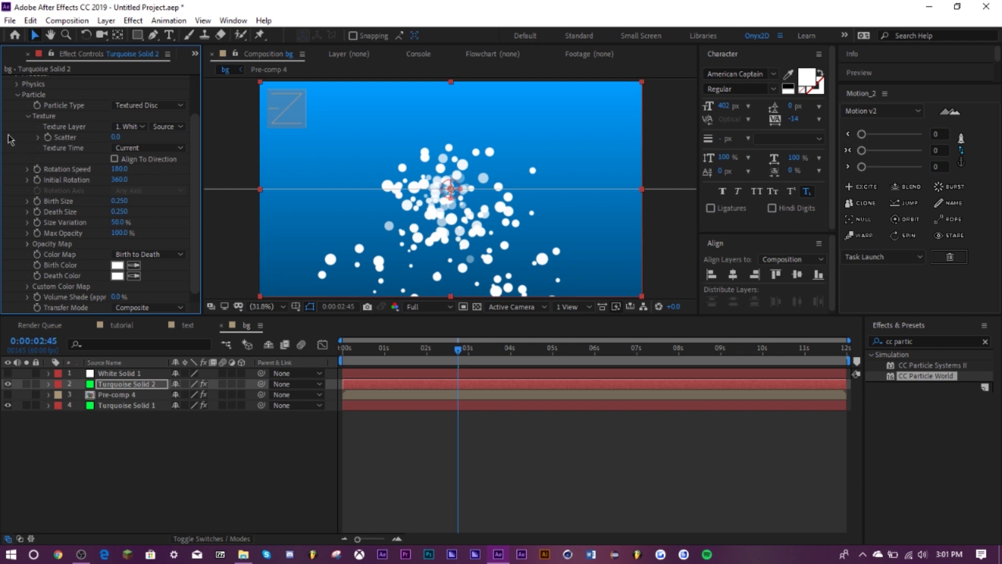
pyautogui.click(29, 117)
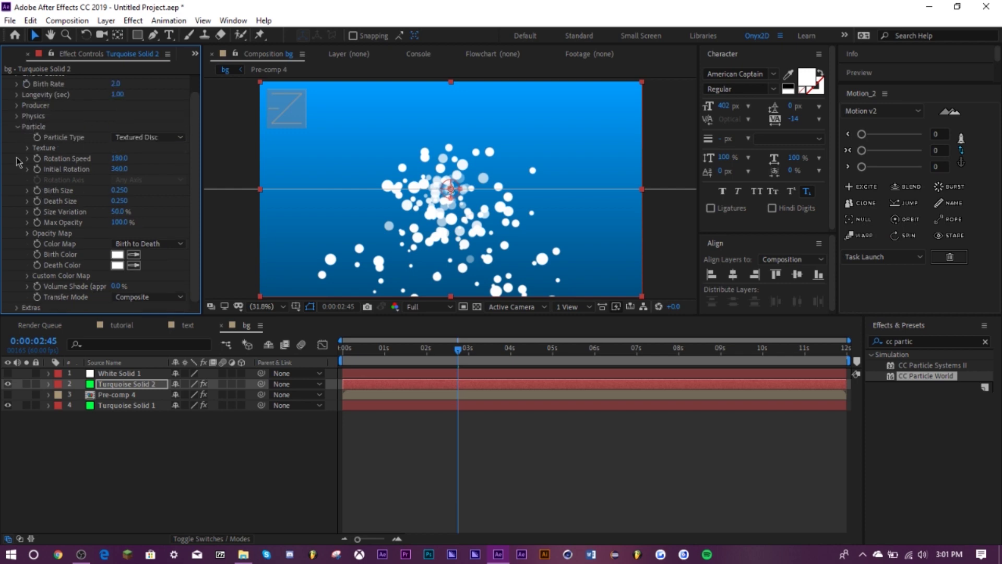
pyautogui.click(18, 126)
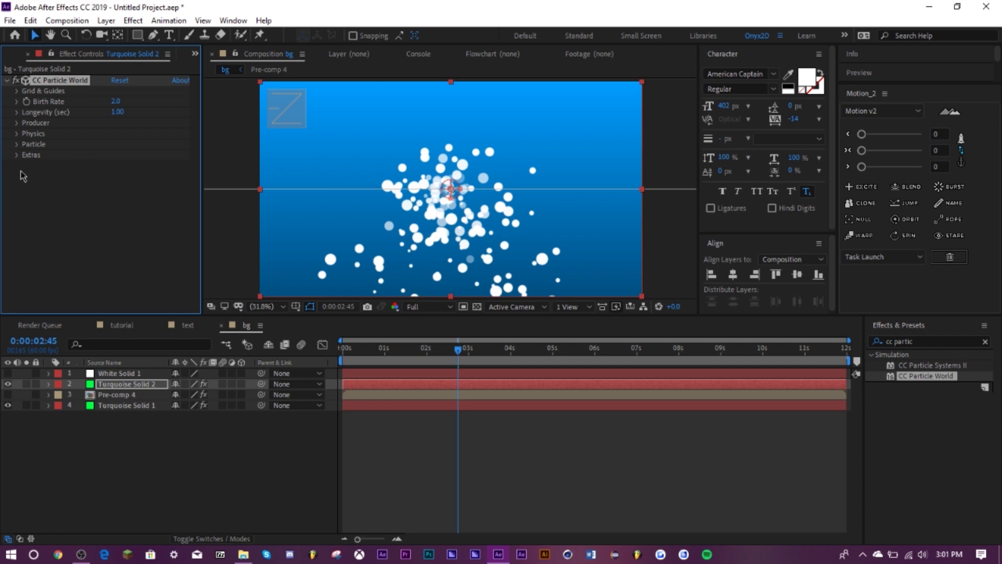
# Step: Set the gravity in CC Particle World's Physics settings to 3.490
pyautogui.click(17, 134)
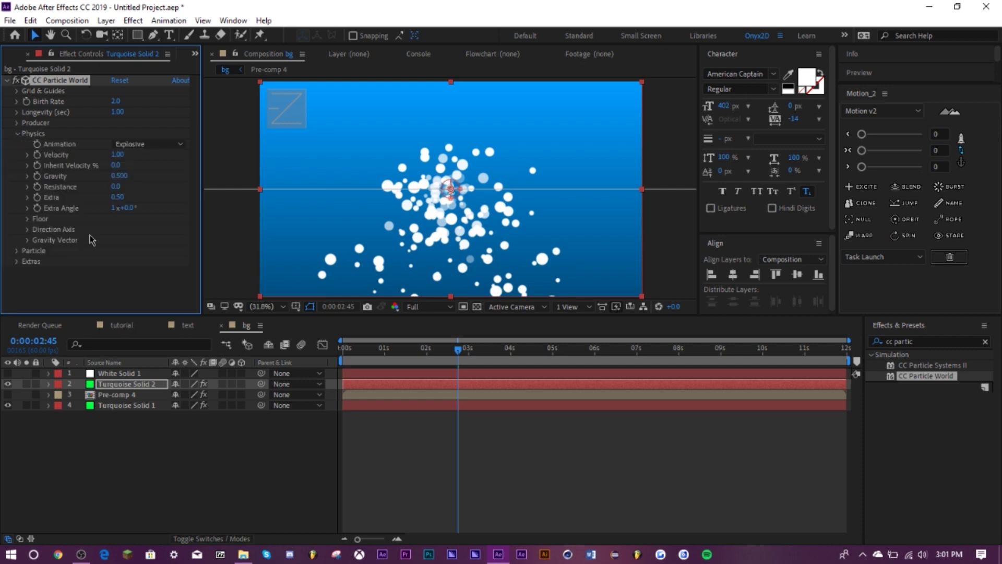
pyautogui.moveTo(119, 176); pyautogui.dragTo(326, 206)
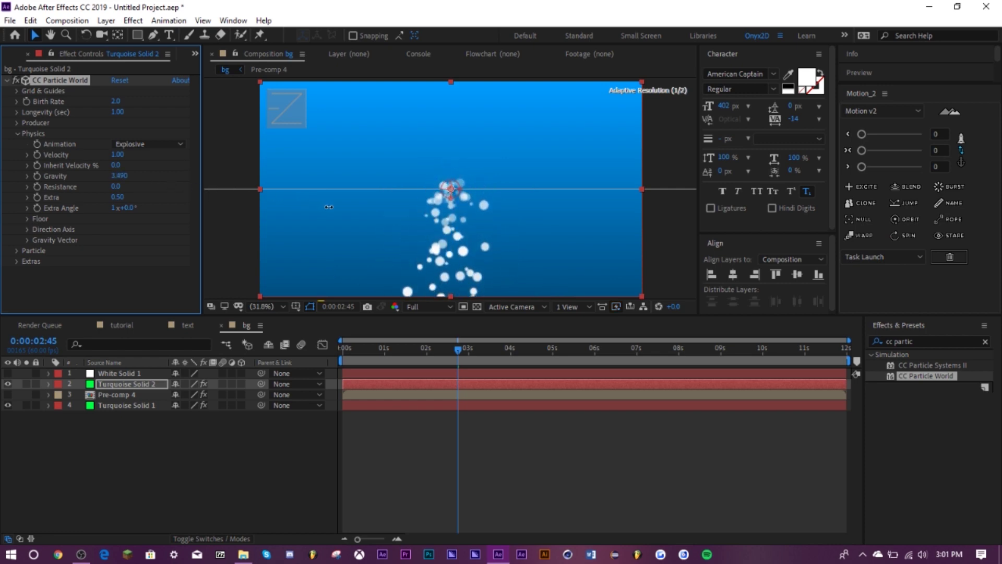
pyautogui.click(17, 135)
# Step: Set the particle producer's Position Y to -0.57 and Radius X to 0.505, leaving Radius Y at 0.025
pyautogui.click(18, 123)
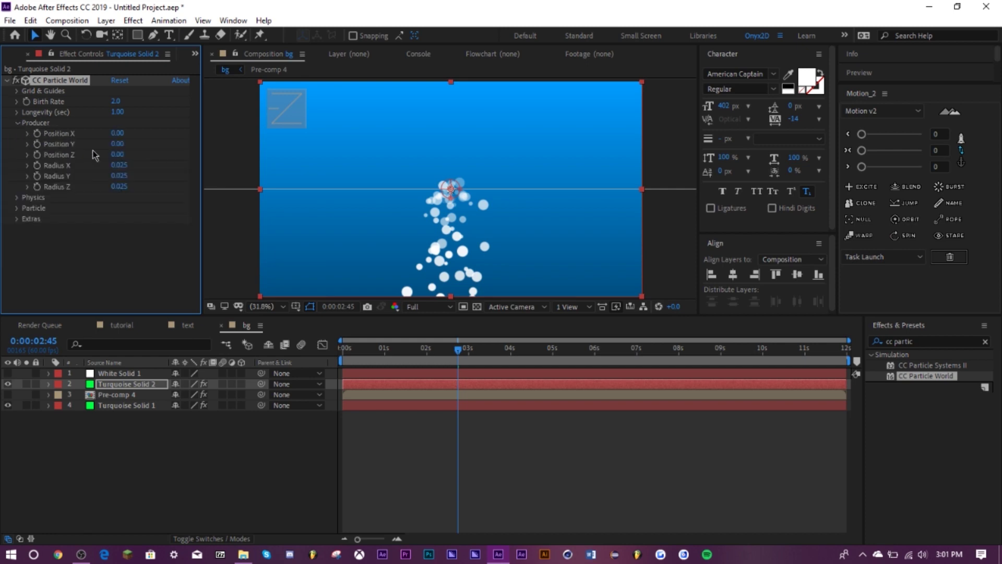
pyautogui.click(118, 147)
pyautogui.moveTo(118, 144); pyautogui.dragTo(97, 159)
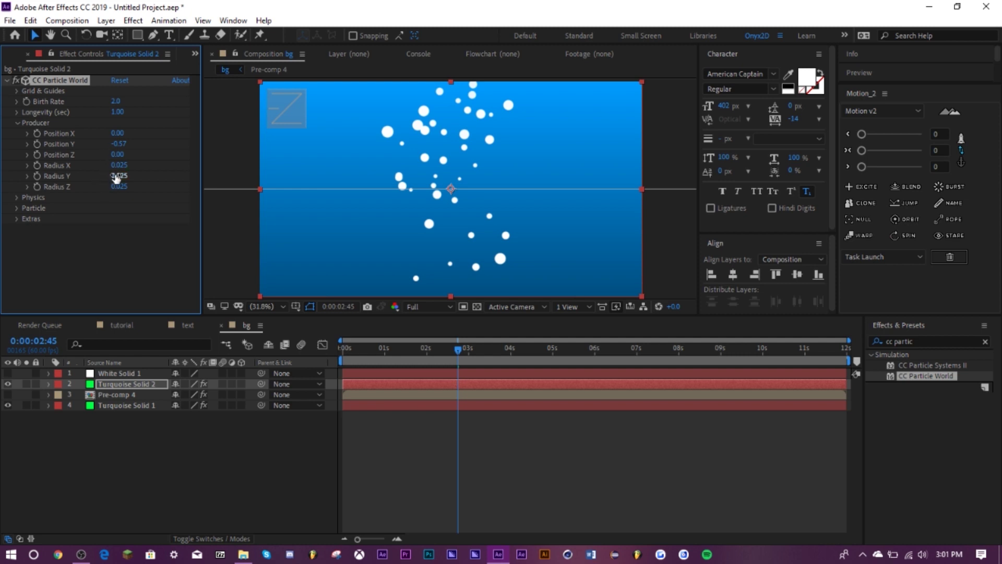
pyautogui.moveTo(116, 177); pyautogui.dragTo(125, 175)
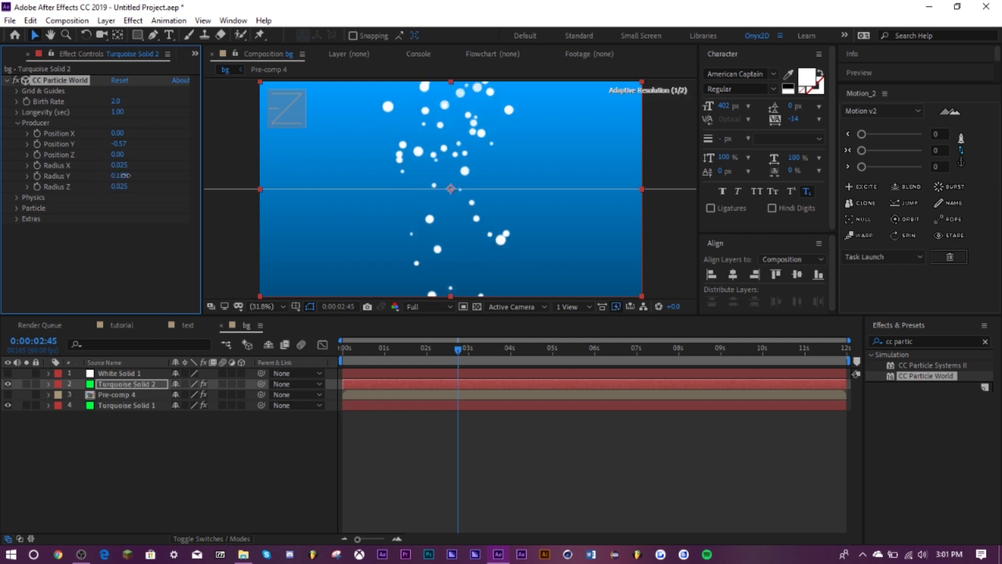
pyautogui.moveTo(125, 175); pyautogui.dragTo(153, 167)
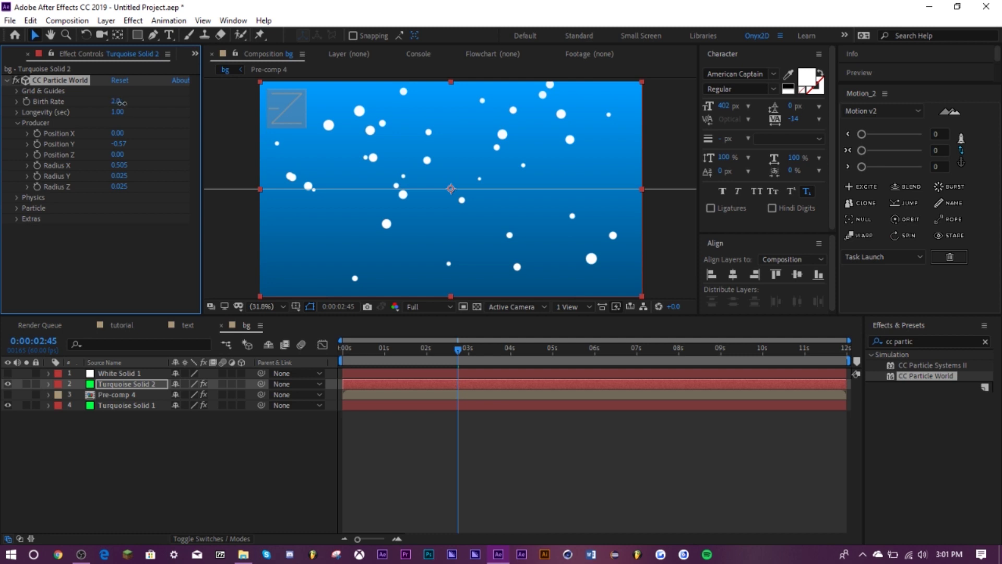
# Step: Raise the particle birth rate to 4.4 and preview the falling particles
pyautogui.moveTo(120, 103); pyautogui.dragTo(136, 104)
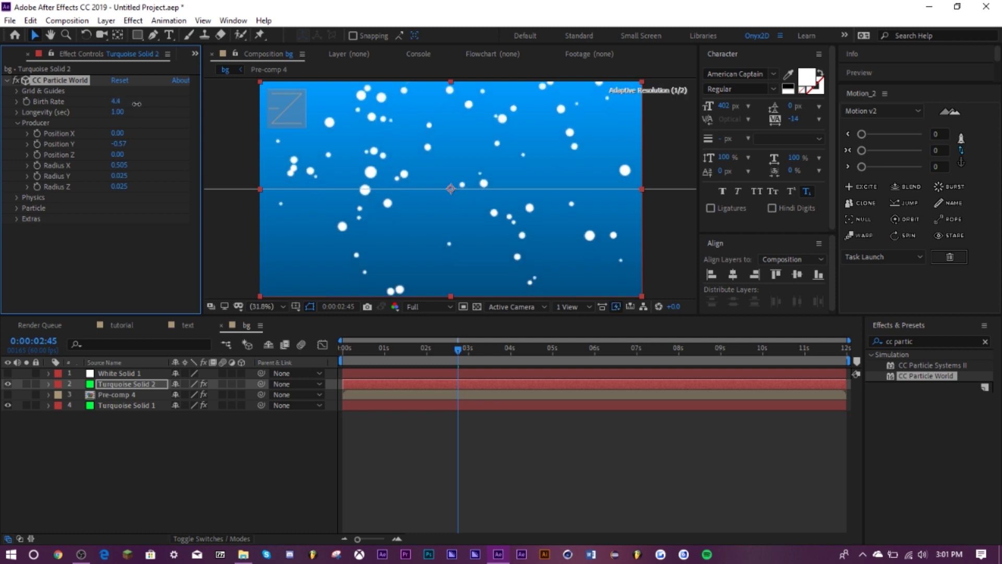
pyautogui.moveTo(458, 349)
pyautogui.mouseDown()
pyautogui.moveTo(481, 355)
pyautogui.moveTo(453, 349)
pyautogui.mouseUp()
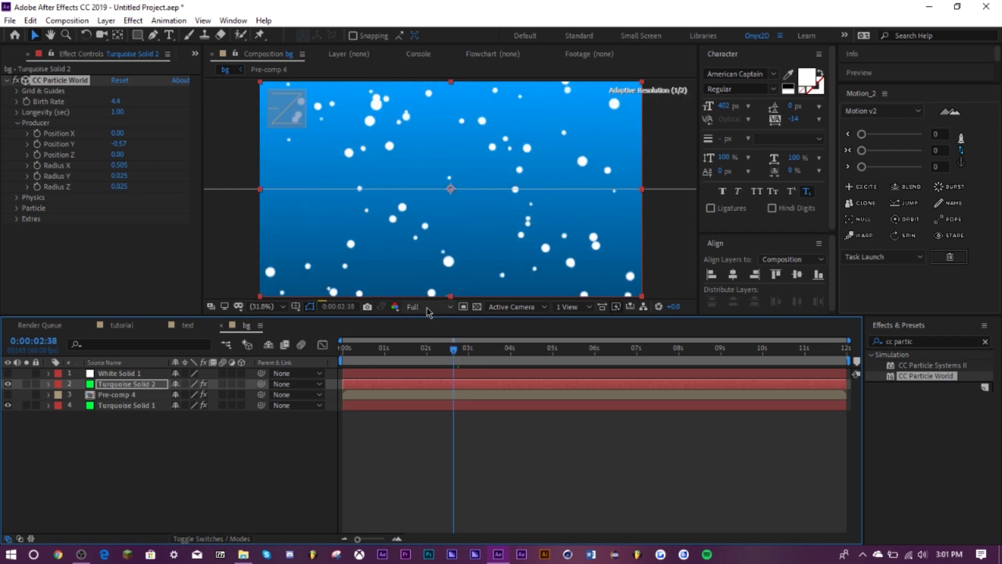
pyautogui.press('space')
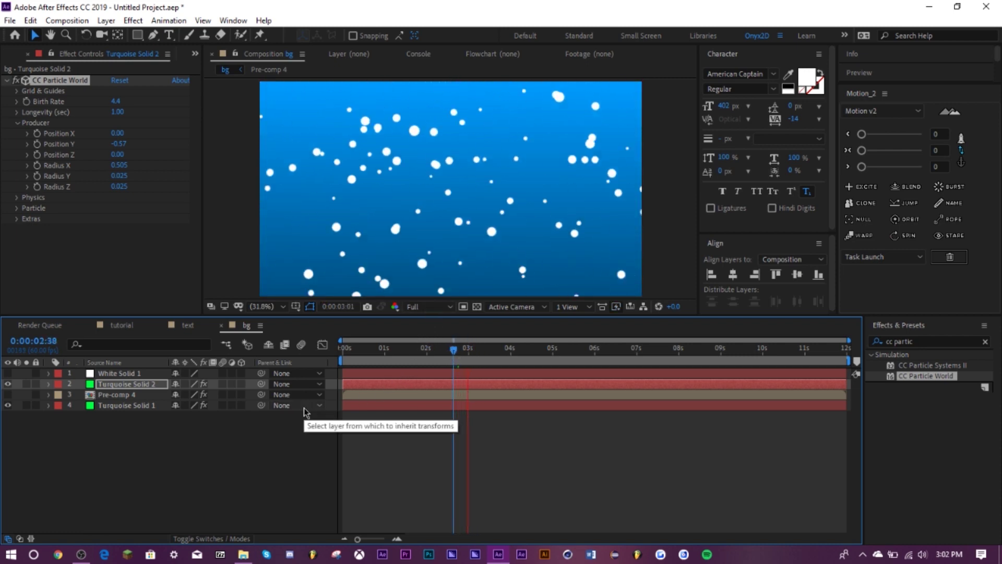
pyautogui.press('space')
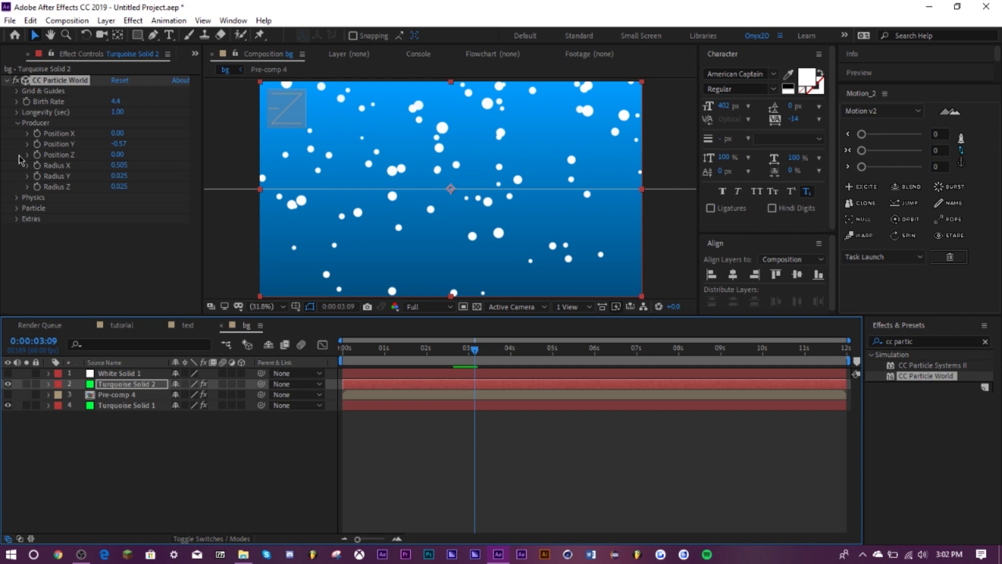
# Step: Try the Direction Axis animation type in the particle Physics settings and preview the motion
pyautogui.click(18, 123)
pyautogui.click(18, 134)
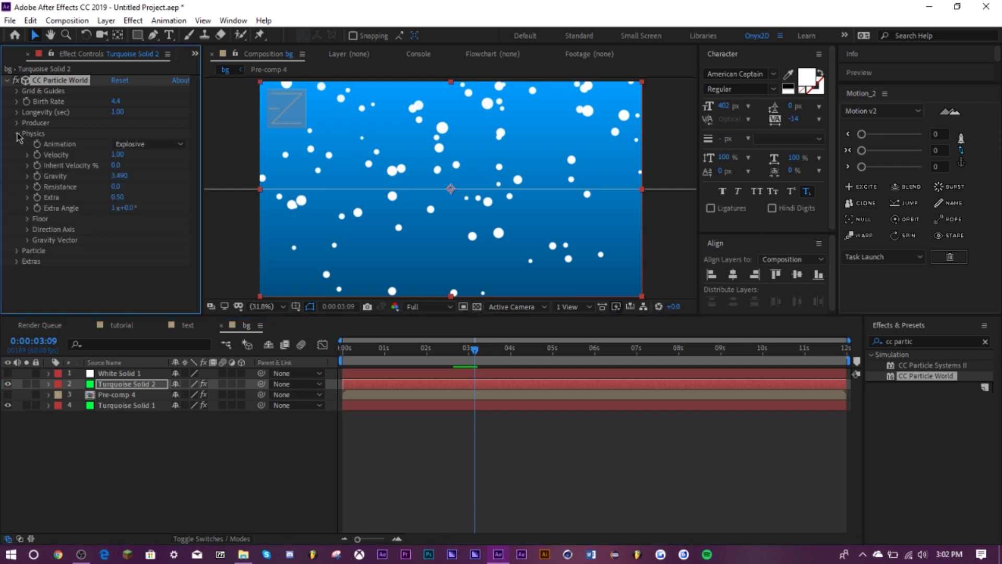
pyautogui.click(136, 145)
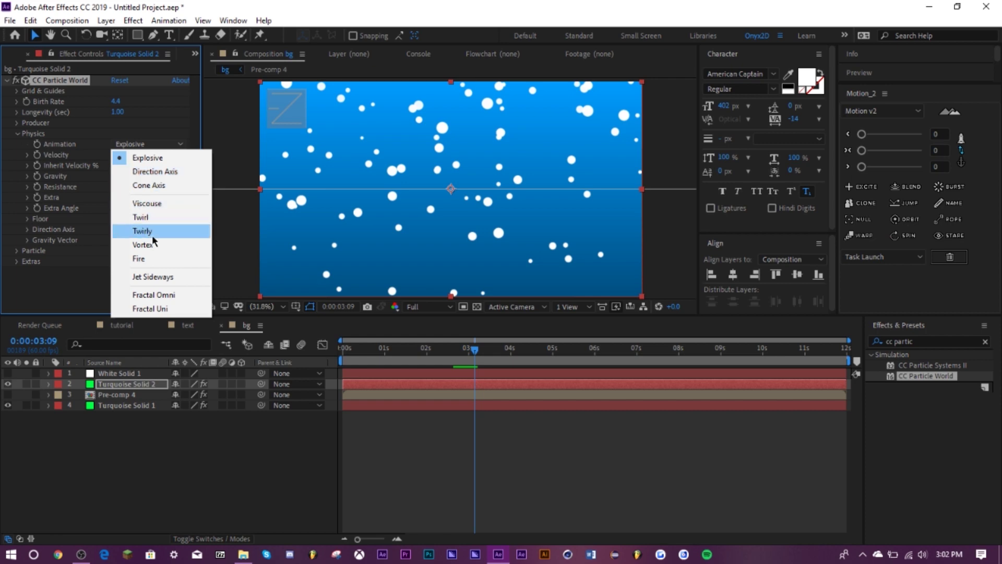
pyautogui.click(178, 172)
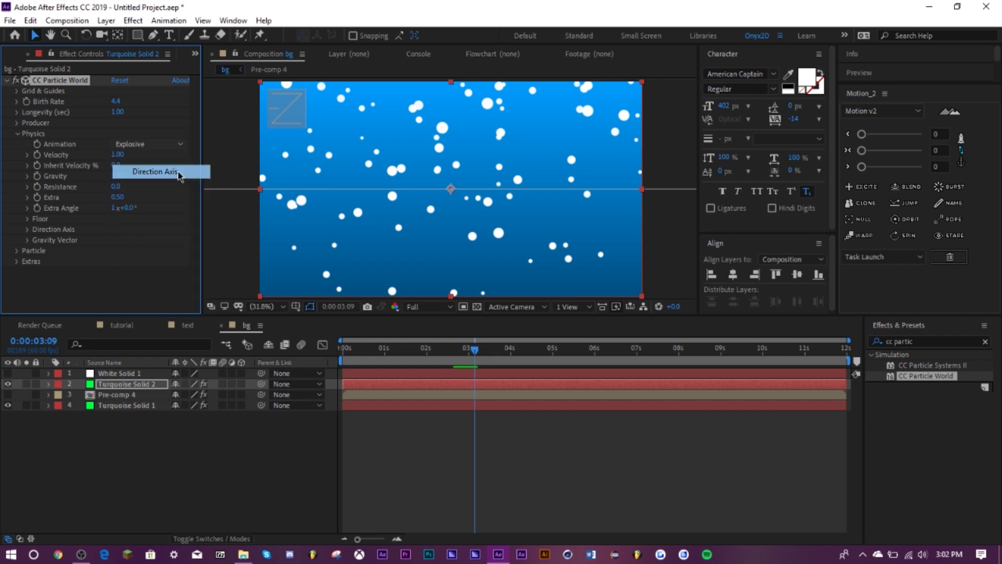
pyautogui.moveTo(448, 354); pyautogui.dragTo(425, 358)
pyautogui.press('space')
pyautogui.press('space')
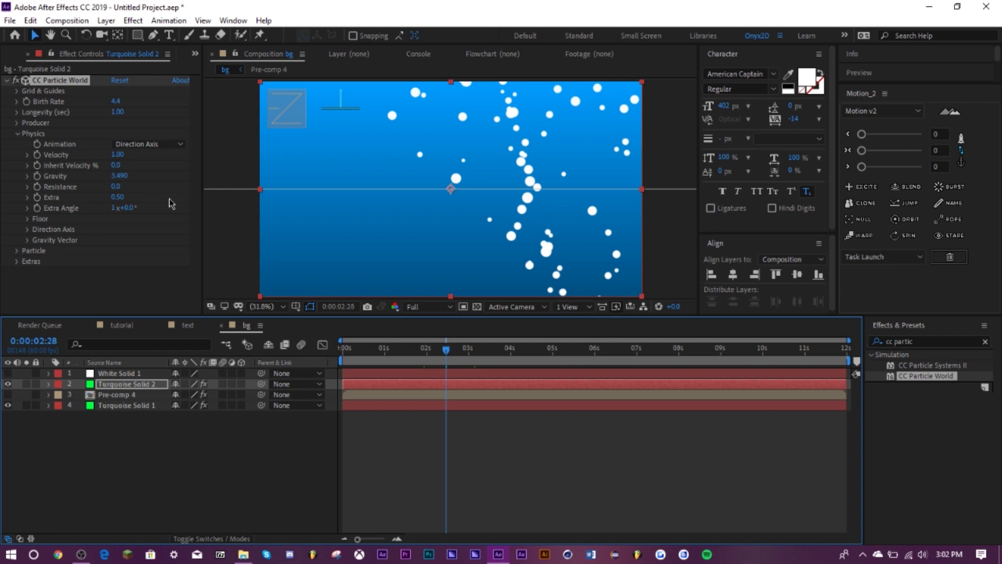
# Step: Set the particle physics animation type to Viscouse, check it at another frame, and collapse the Physics settings
pyautogui.click(151, 144)
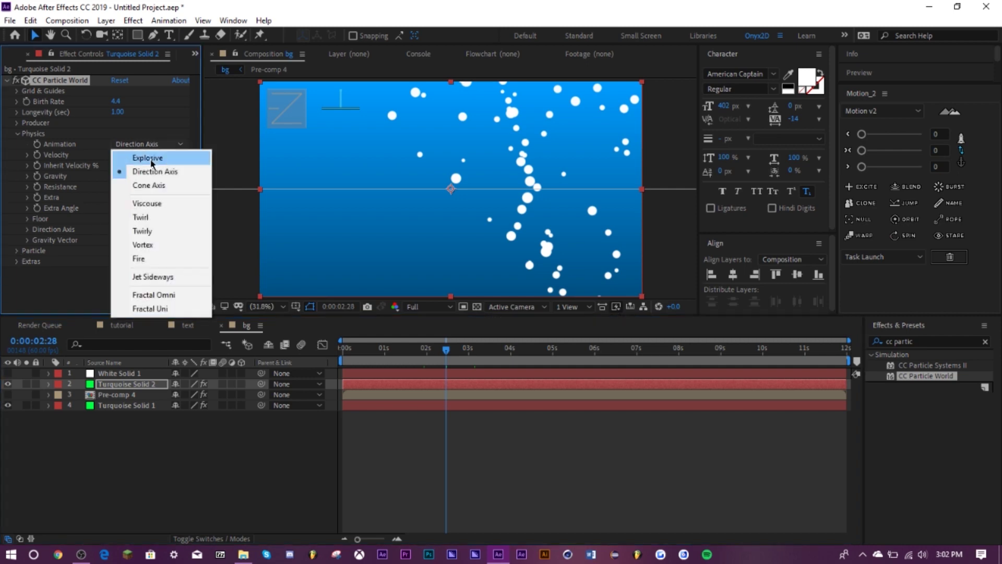
pyautogui.click(148, 205)
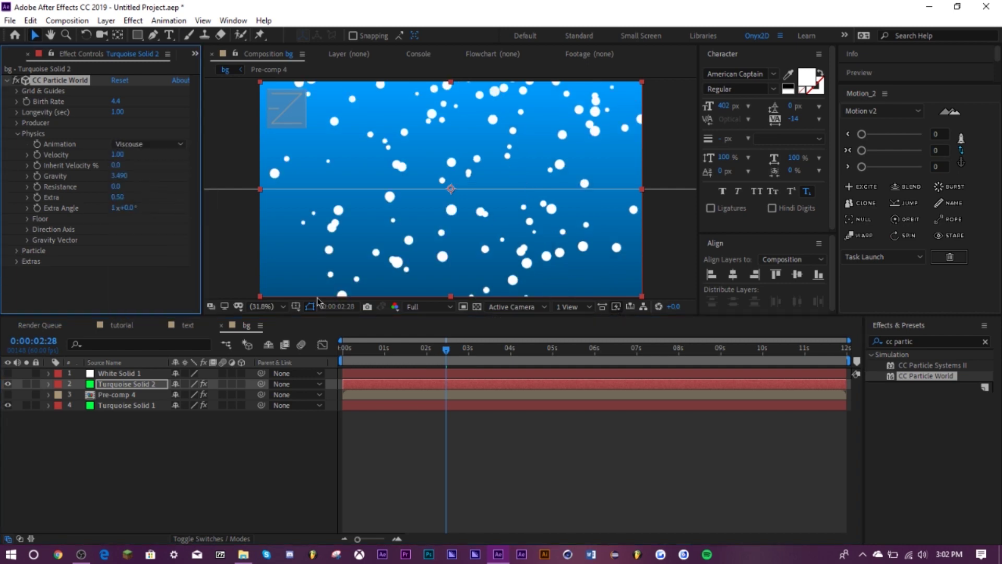
pyautogui.moveTo(447, 351); pyautogui.dragTo(475, 352)
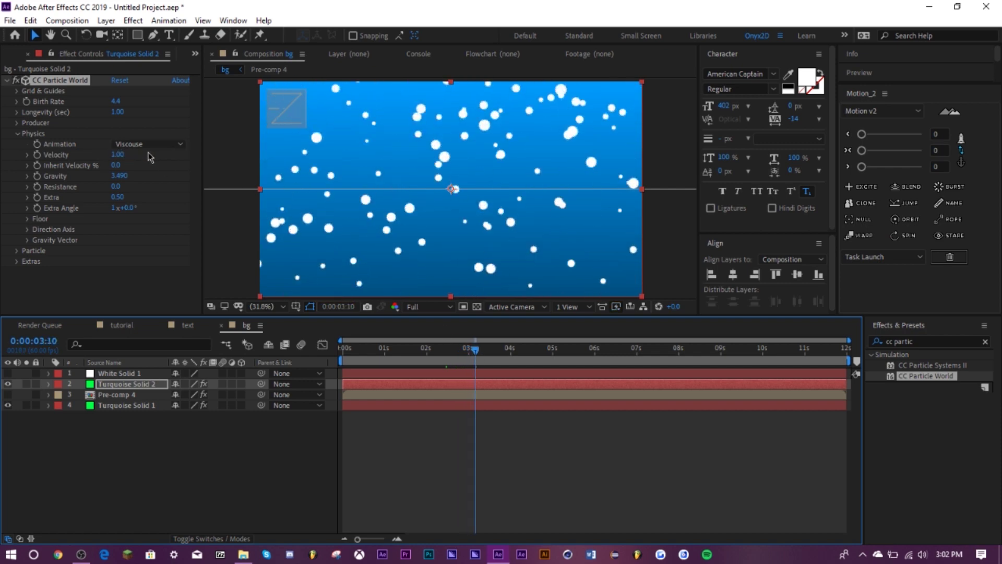
pyautogui.click(18, 133)
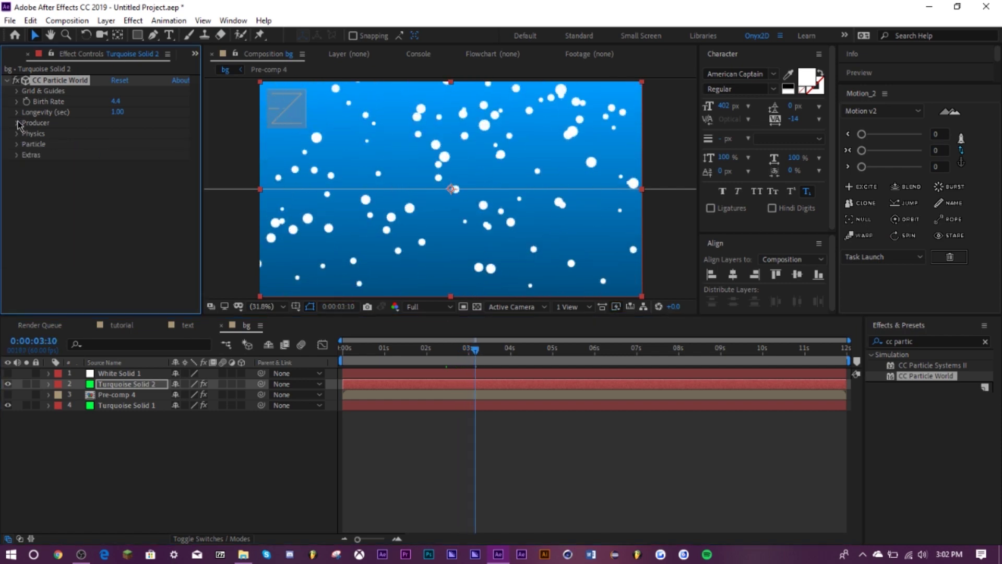
# Step: Pre-compose White Solid 1 and Turquoise Solid 2 together
pyautogui.click(119, 385)
pyautogui.keyDown('shift'); pyautogui.click(128, 373); pyautogui.keyUp('shift')
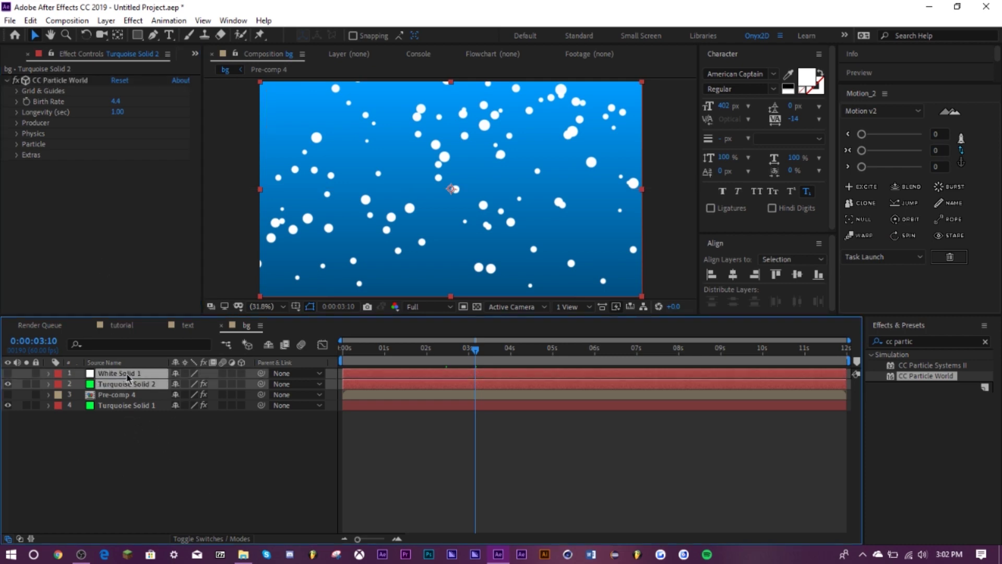
pyautogui.rightClick(128, 374)
pyautogui.click(170, 318)
pyautogui.press('Return')
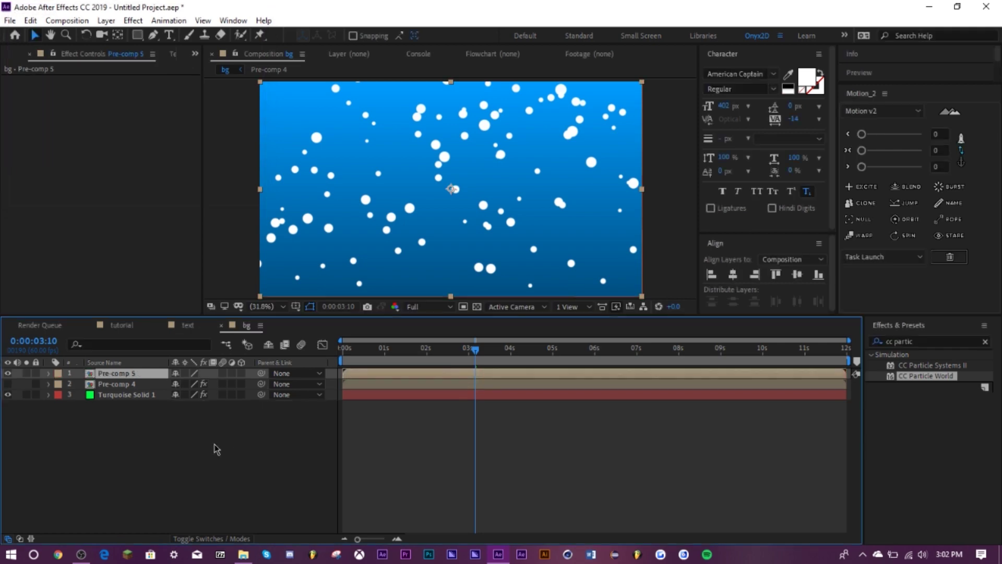
# Step: Apply the Drop Shadow effect to Pre-comp 5 and set its distance to 13.0
pyautogui.click(929, 340)
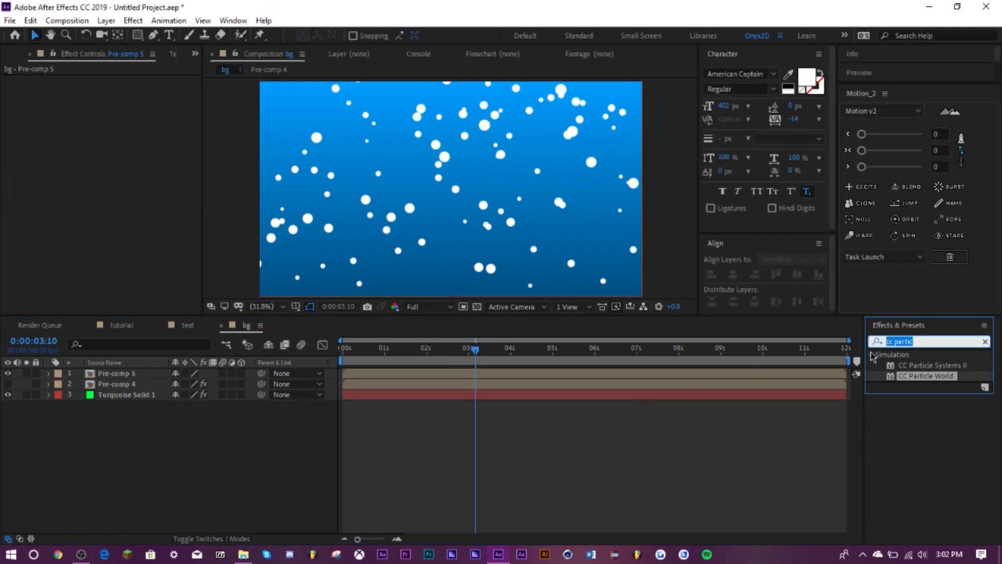
pyautogui.write('drop')
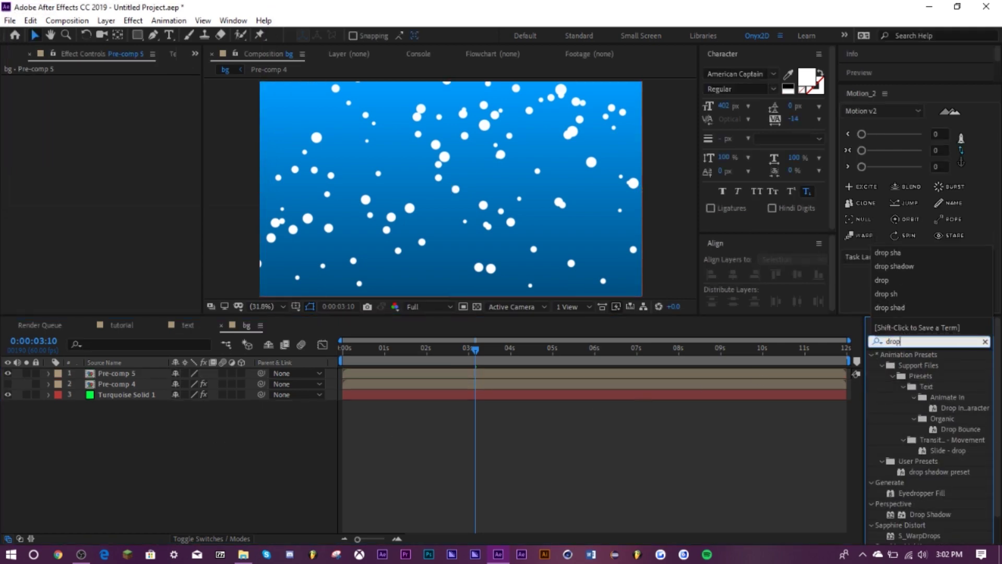
pyautogui.moveTo(930, 514); pyautogui.dragTo(112, 374)
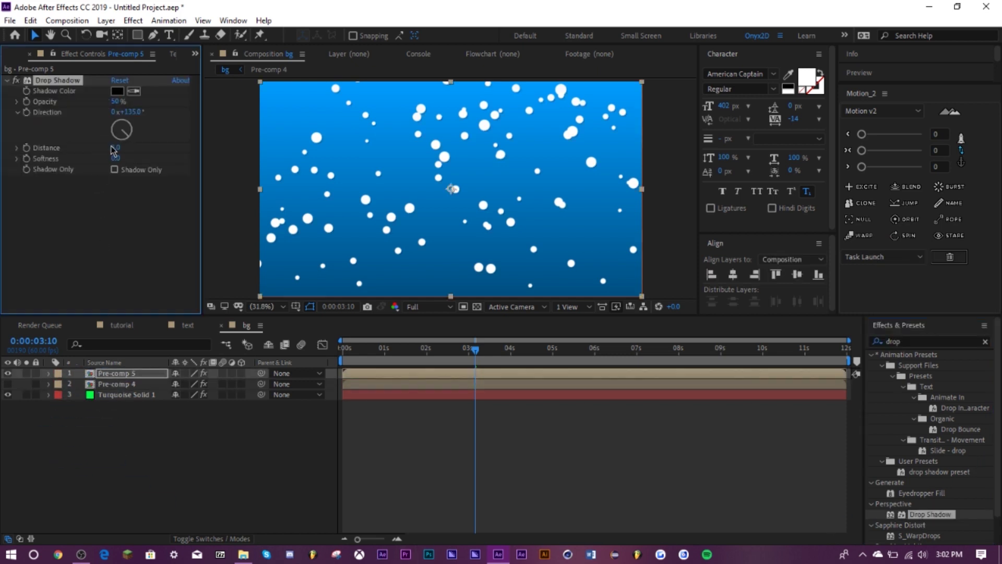
pyautogui.moveTo(114, 149); pyautogui.dragTo(119, 148)
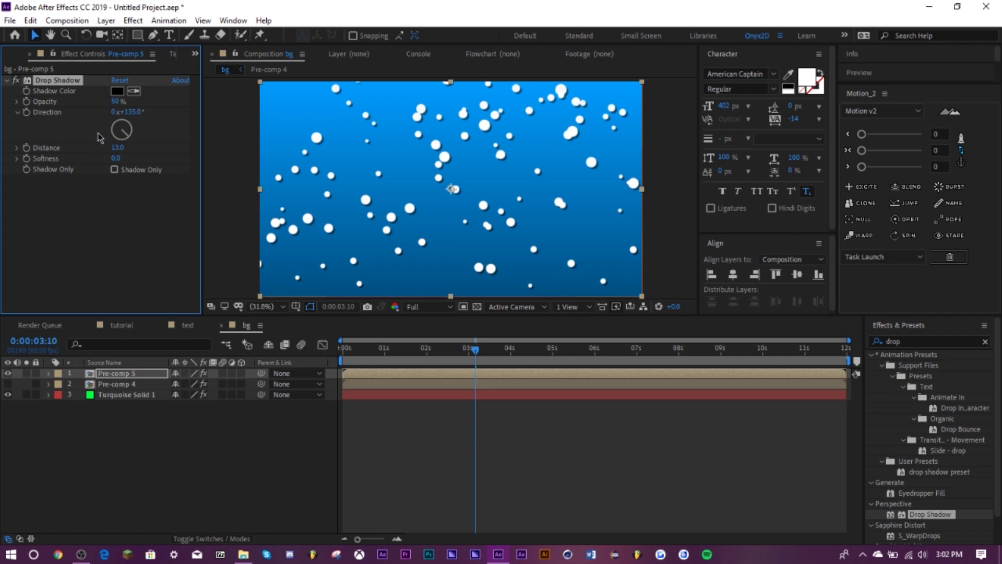
# Step: Add a new adjustment layer and pre-compose it together with Pre-comp 5
pyautogui.click(137, 455)
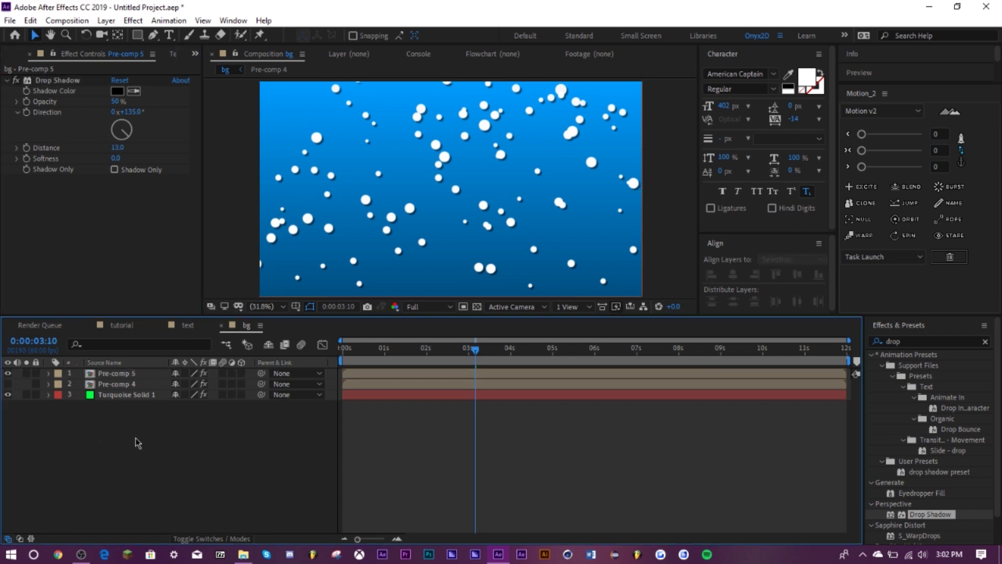
pyautogui.hotkey('ctrl', 'alt', 'y')
pyautogui.keyDown('ctrl'); pyautogui.click(119, 385); pyautogui.keyUp('ctrl')
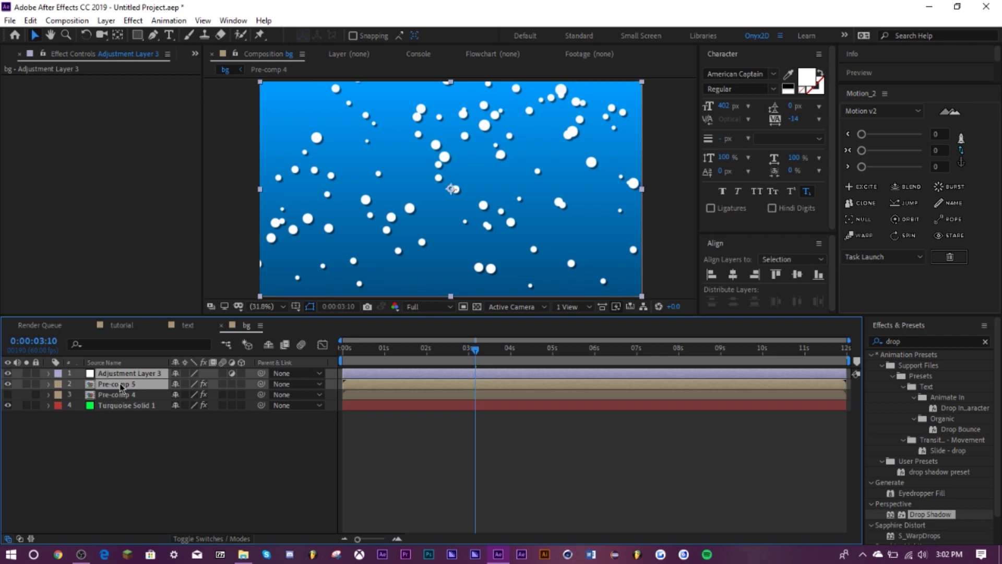
pyautogui.rightClick(120, 386)
pyautogui.click(160, 328)
pyautogui.press('Return')
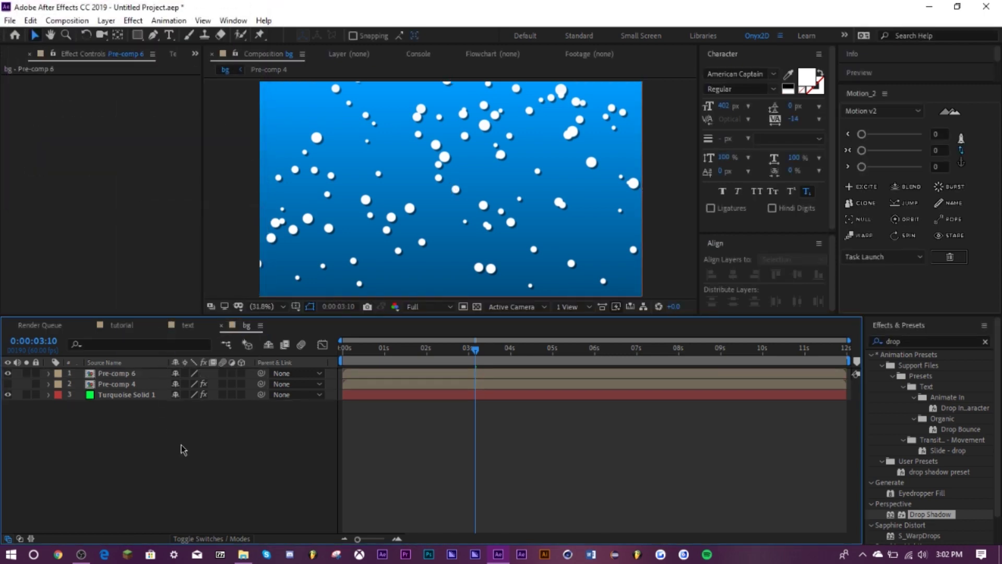
# Step: Time-stretch Pre-comp 6 by 800% while holding the current frame in place, and preview the slowed particles from the start
pyautogui.rightClick(119, 375)
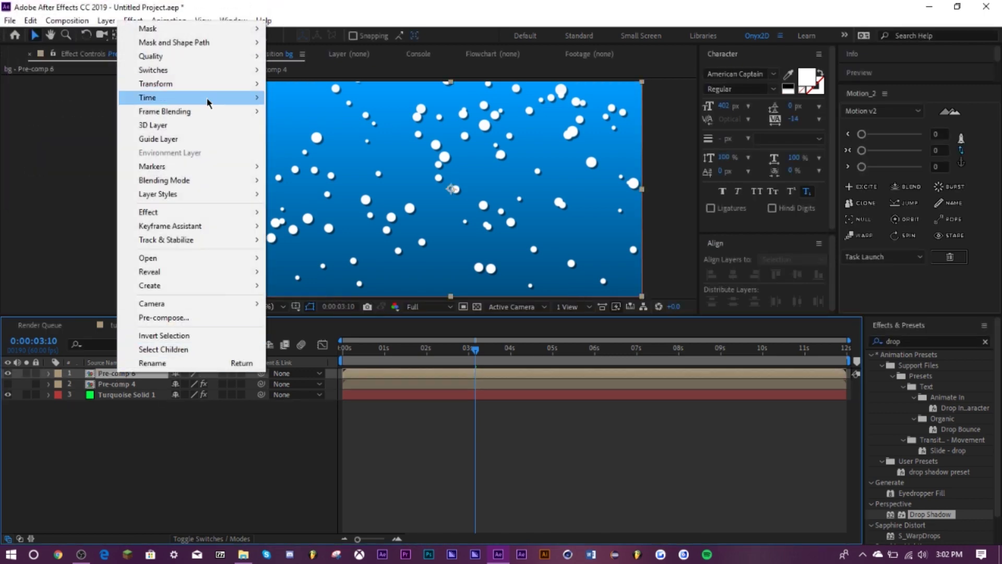
pyautogui.moveTo(207, 98)
pyautogui.click(306, 125)
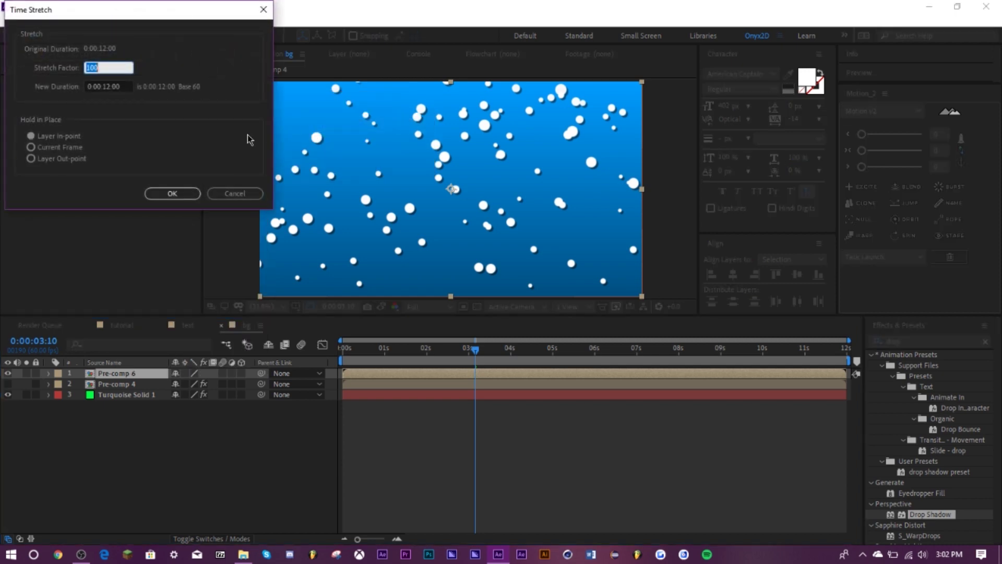
pyautogui.write('8')
pyautogui.click(30, 147)
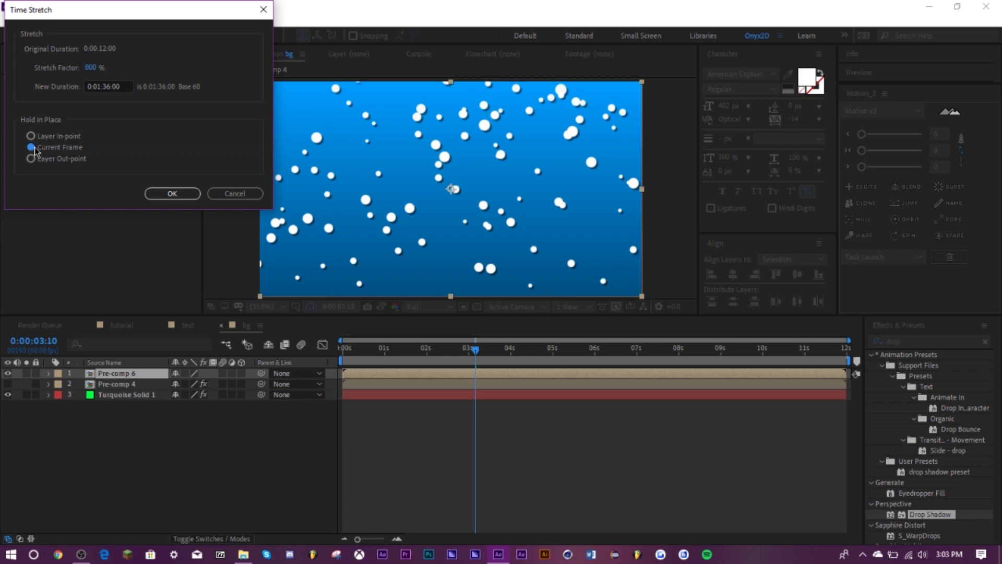
pyautogui.click(165, 194)
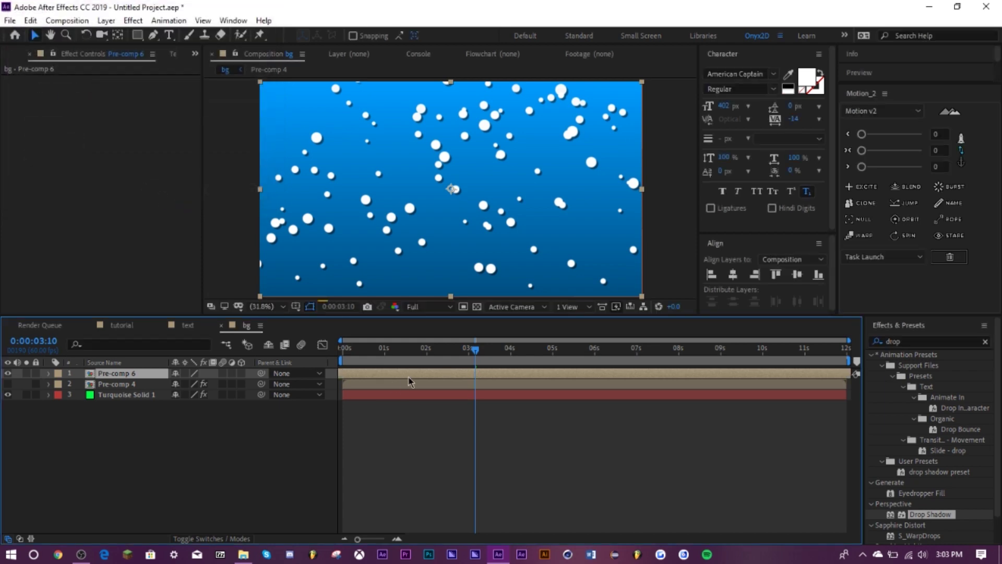
pyautogui.moveTo(408, 355); pyautogui.dragTo(324, 375)
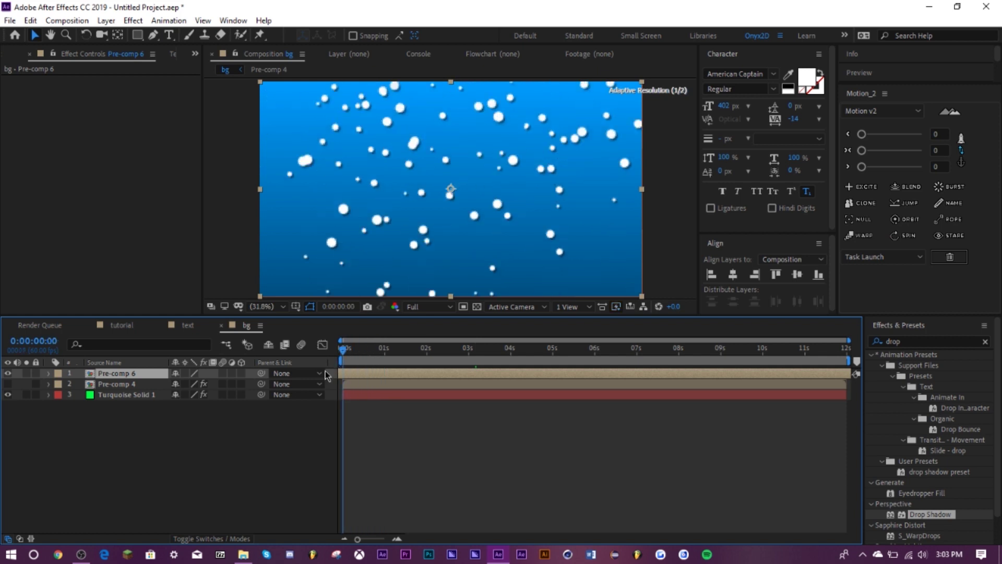
pyautogui.press('space')
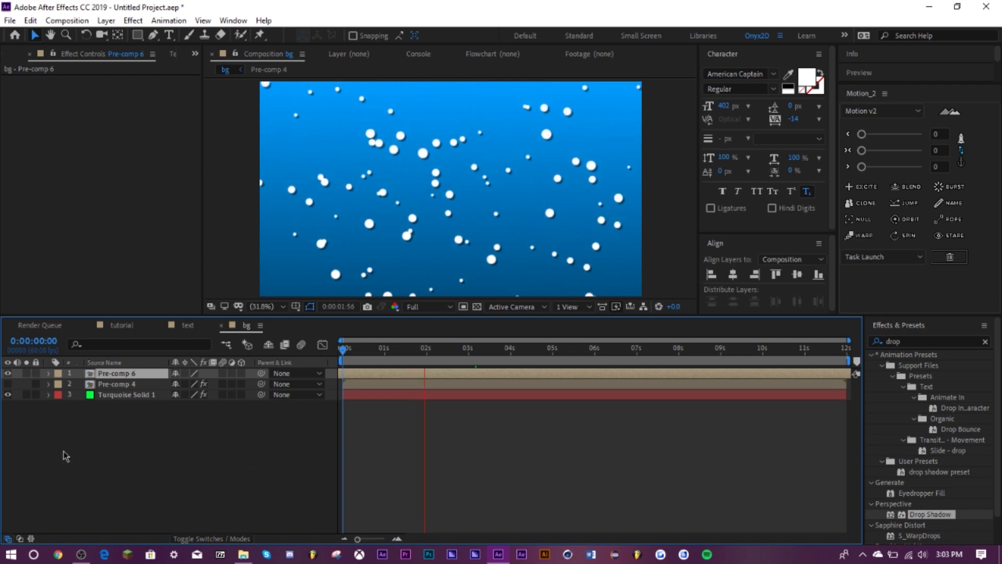
pyautogui.press('space')
# Step: Show the Pre-comp 4 rings layer again and move Pre-comp 6 beneath it in the layer stack
pyautogui.click(7, 384)
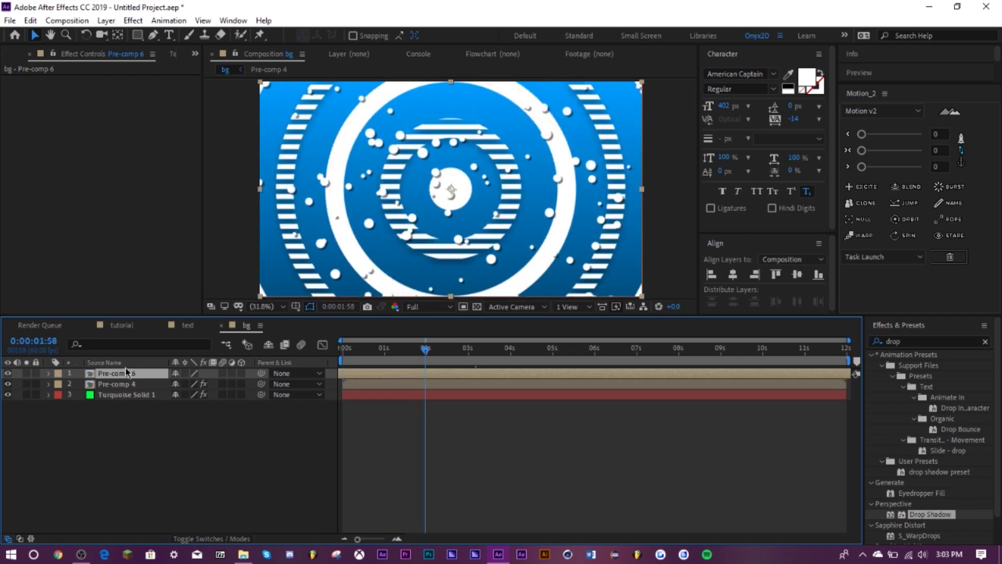
pyautogui.moveTo(127, 376); pyautogui.dragTo(127, 390)
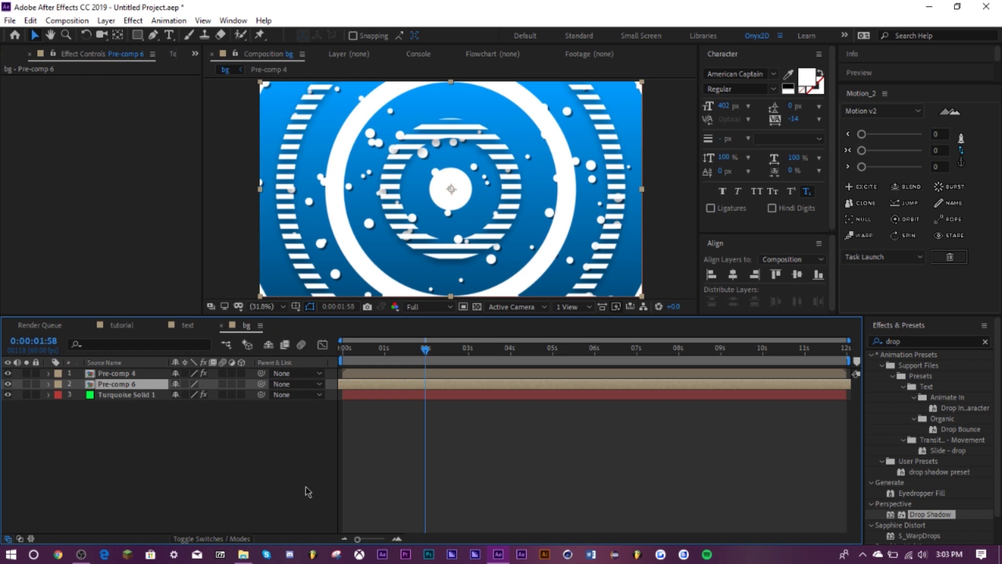
# Step: Add the bg composition to the tutorial composition, directly beneath the text layer, and collapse the text layer's properties
pyautogui.click(132, 328)
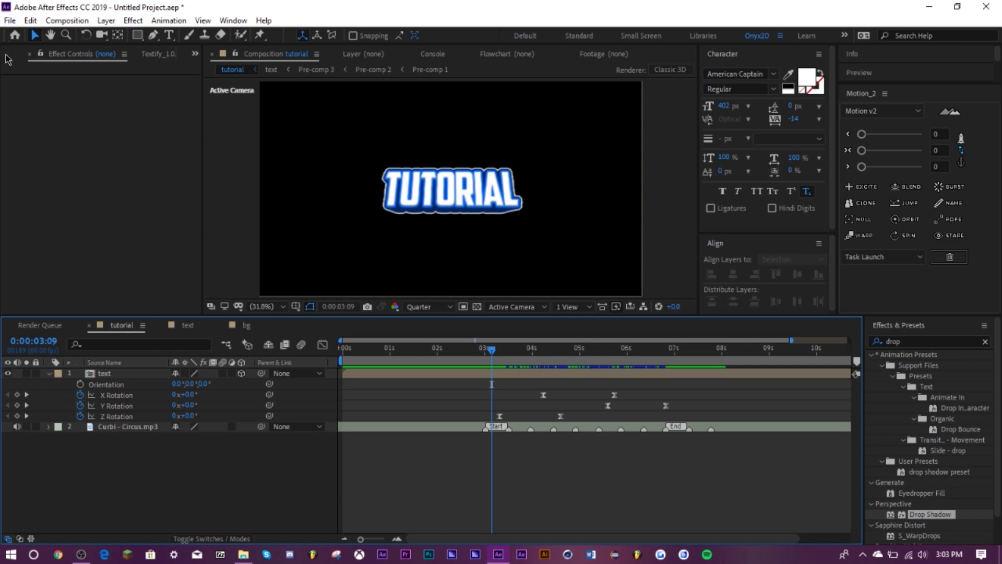
pyautogui.hotkey('ctrl', '0')
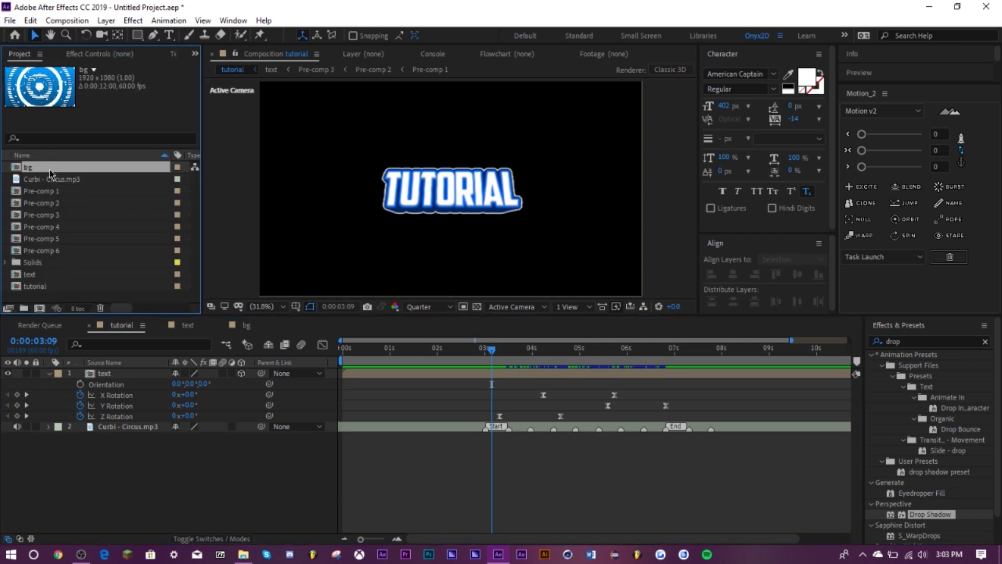
pyautogui.moveTo(49, 172); pyautogui.dragTo(123, 420)
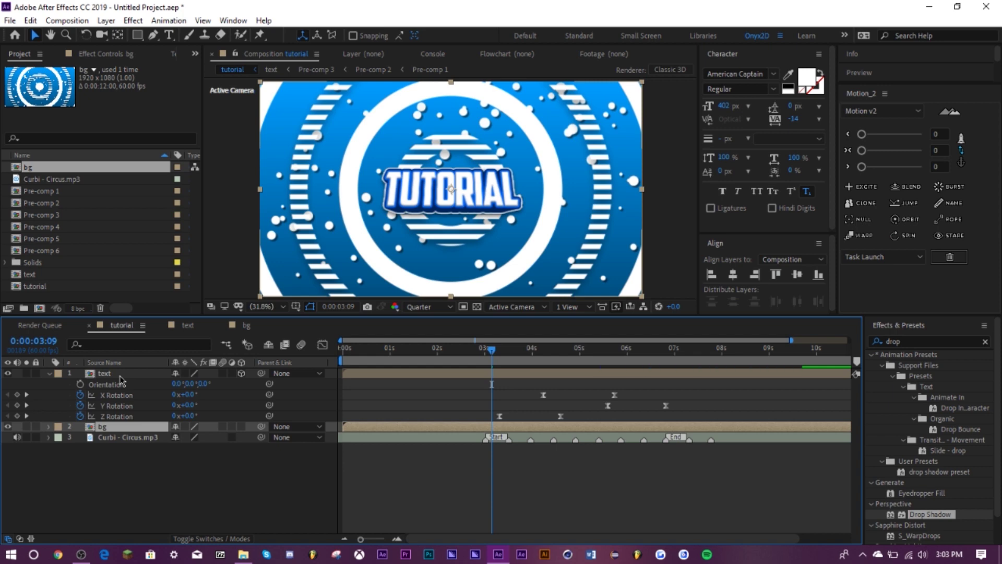
pyautogui.click(49, 373)
pyautogui.click(111, 516)
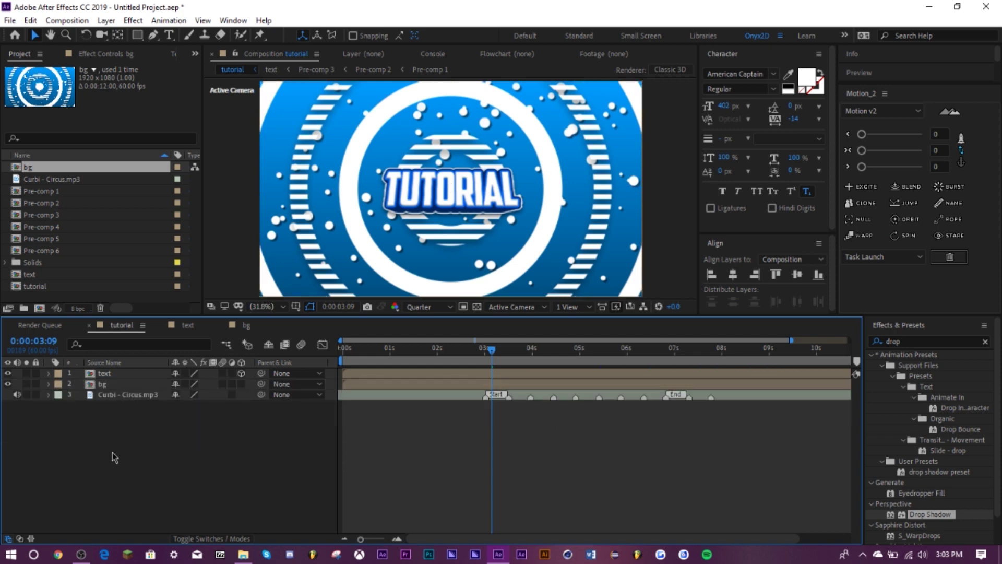
# Step: Hide the text layer and enable time remapping on the bg layer
pyautogui.click(7, 374)
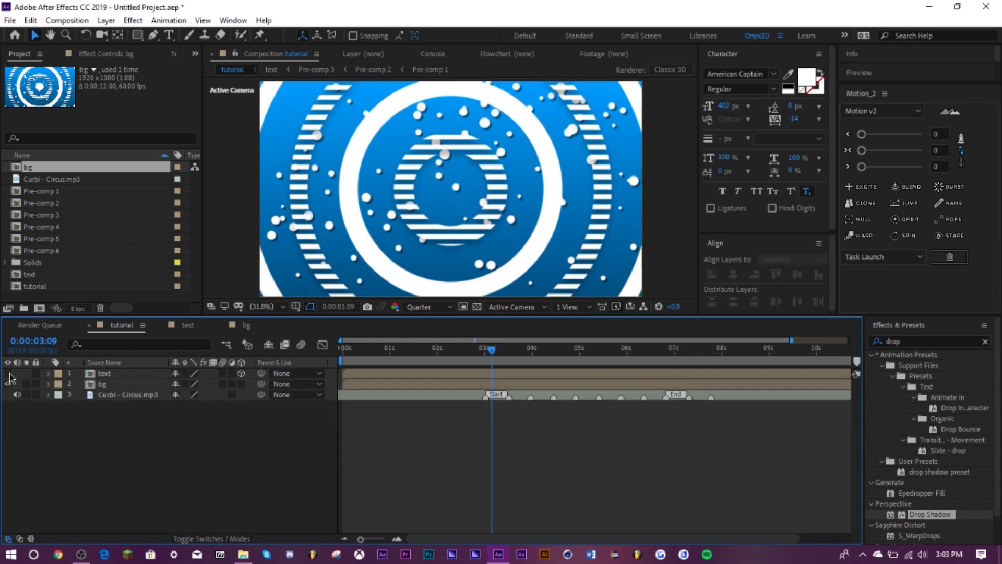
pyautogui.click(109, 384)
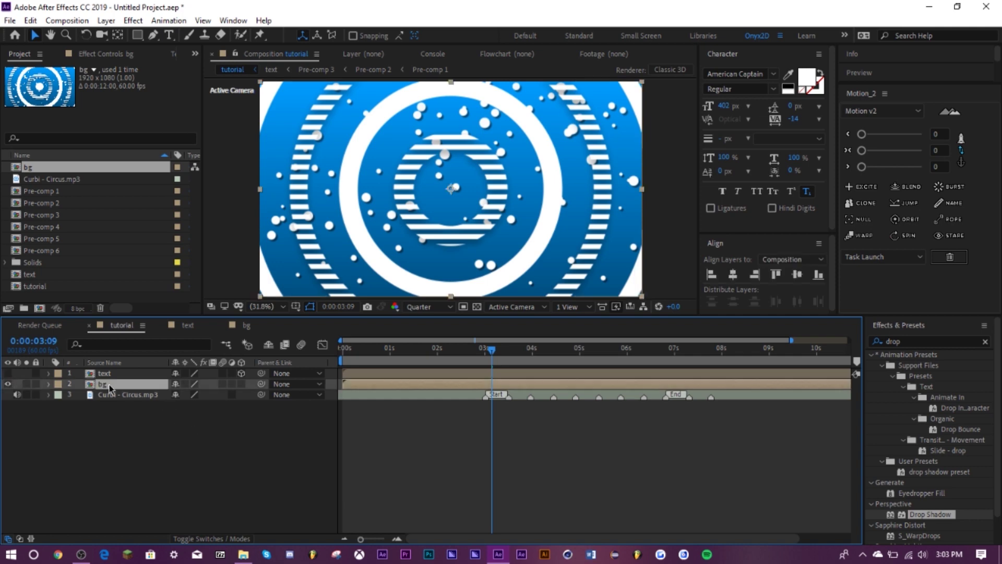
pyautogui.rightClick(109, 384)
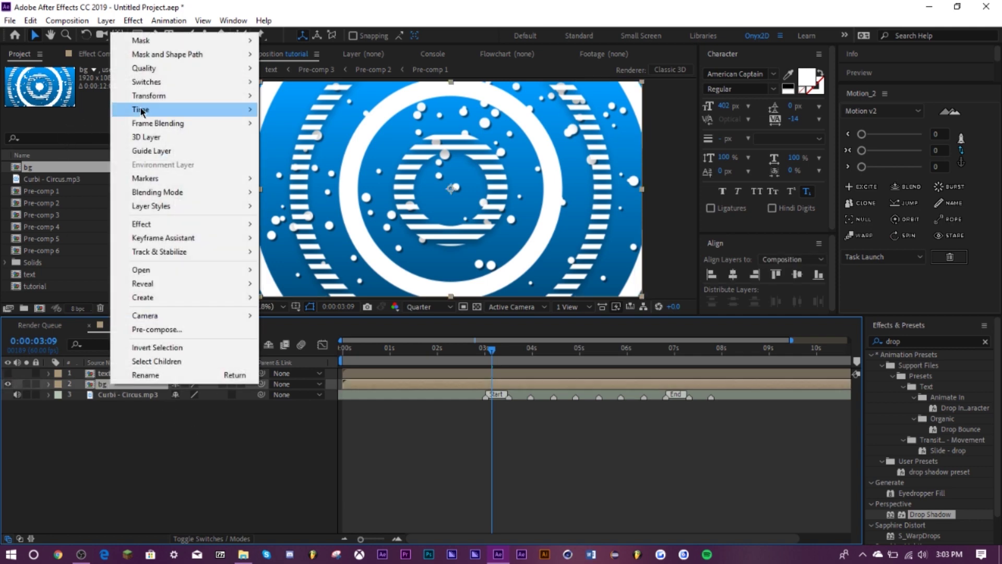
pyautogui.moveTo(143, 110)
pyautogui.click(279, 111)
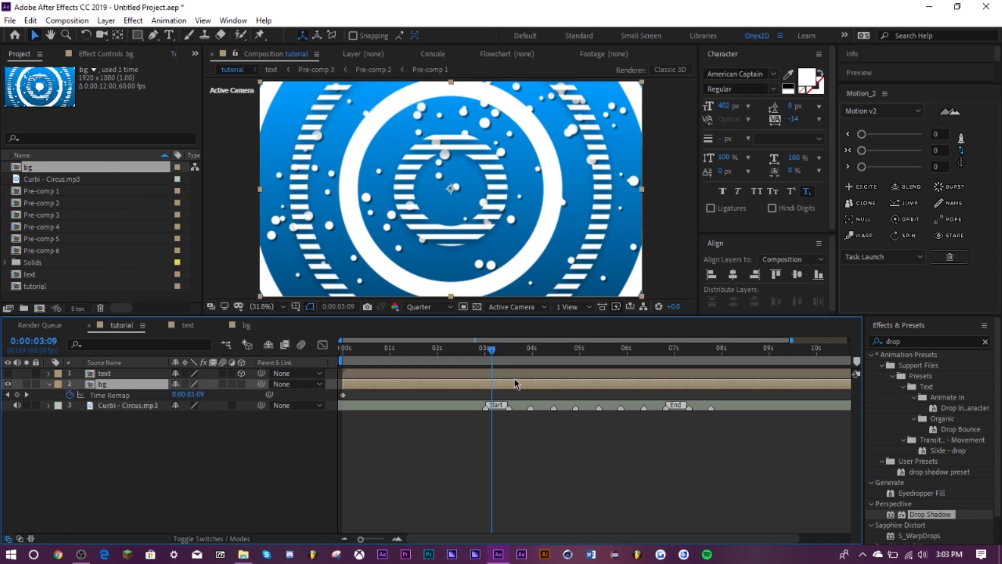
# Step: Add a Time Remap keyframe to the bg layer at every music marker from 0:00:03:01 to 0:00:07:46
pyautogui.click(484, 363)
pyautogui.click(287, 464)
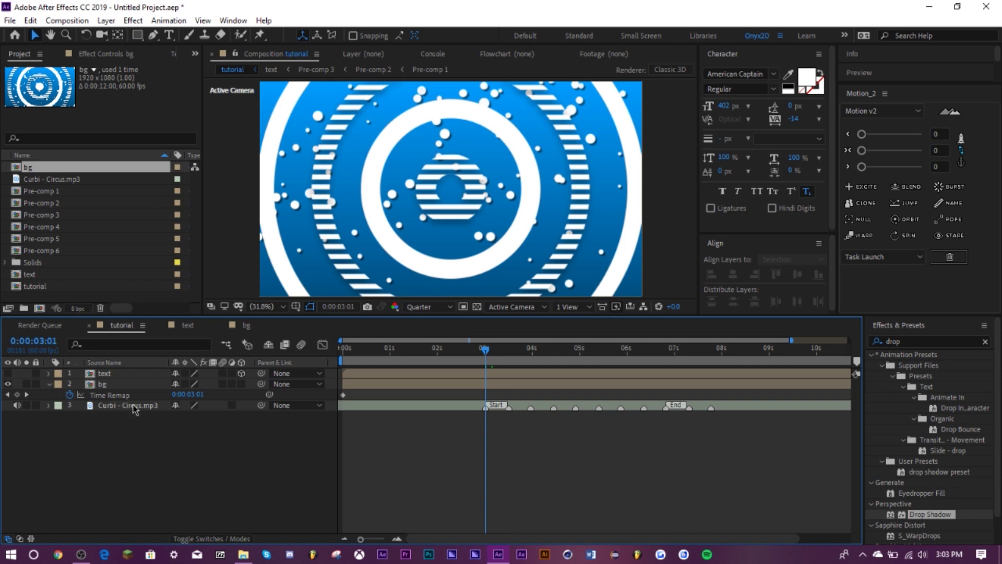
pyautogui.press('space')
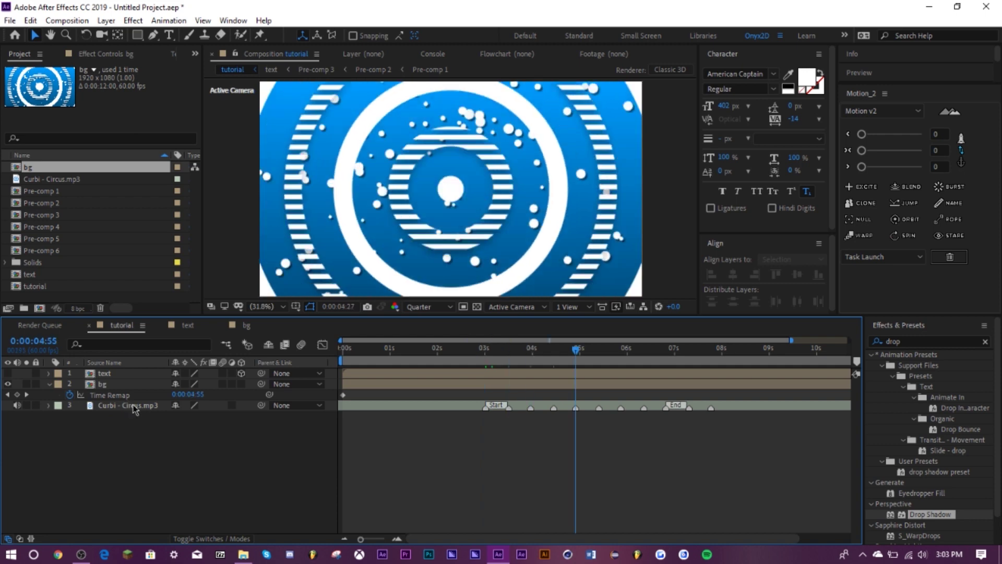
pyautogui.press('space')
pyautogui.press('space')
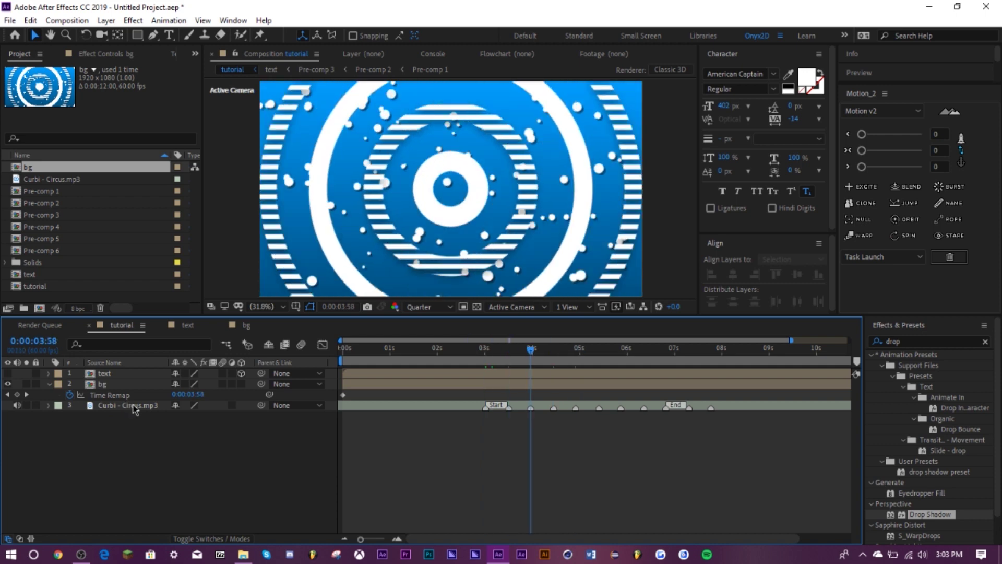
pyautogui.press('space')
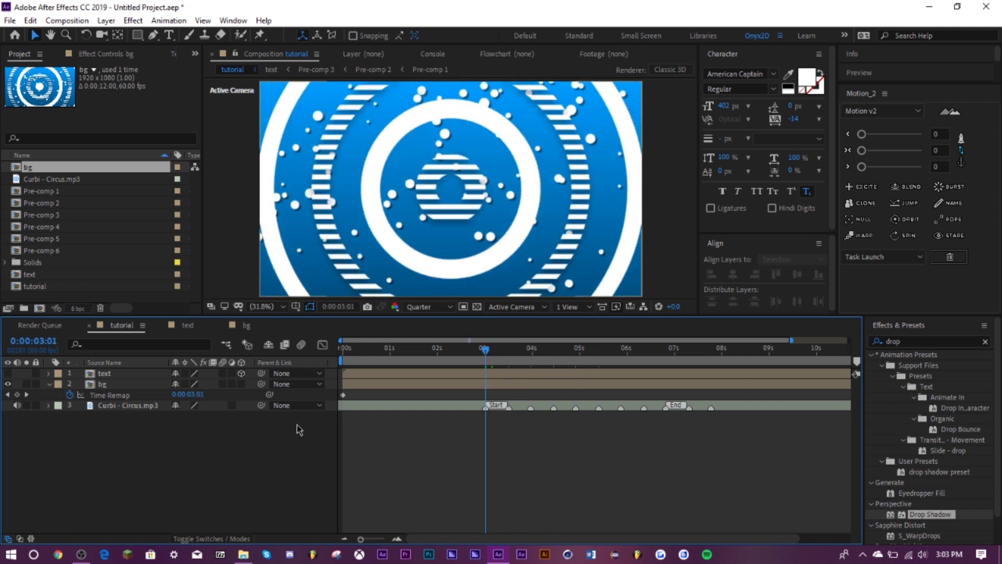
pyautogui.click(17, 394)
pyautogui.click(17, 394)
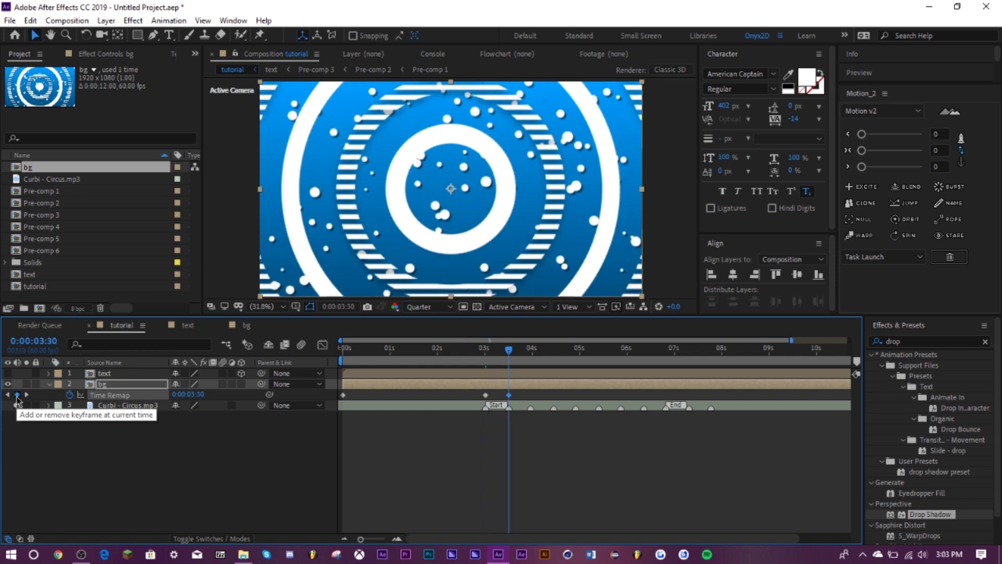
pyautogui.press('k')
pyautogui.click(17, 394)
pyautogui.press('k')
pyautogui.click(17, 394)
pyautogui.press('k')
pyautogui.click(16, 394)
pyautogui.press('k')
pyautogui.click(16, 394)
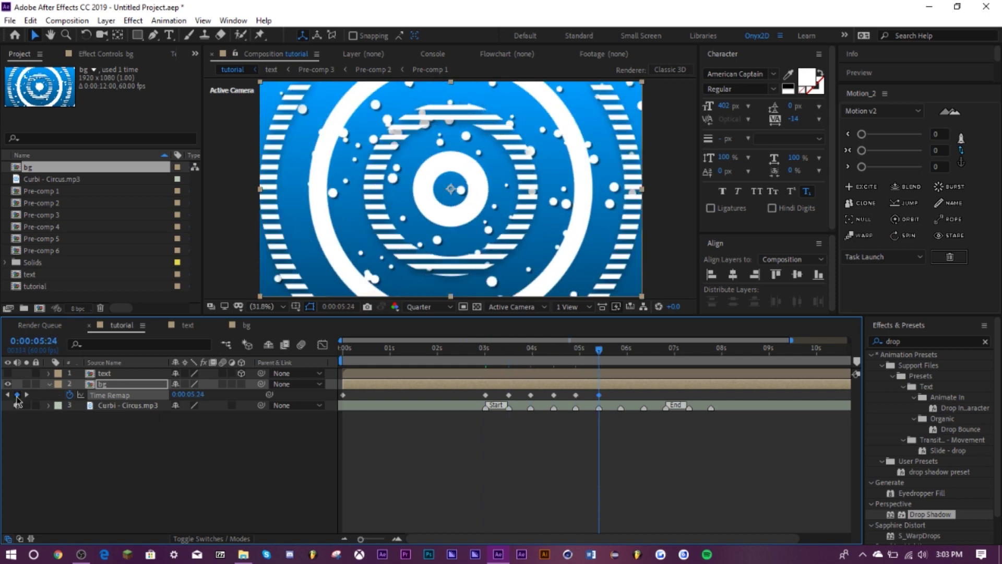
pyautogui.press('k')
pyautogui.click(16, 395)
pyautogui.press('k')
pyautogui.click(16, 394)
pyautogui.press('k')
pyautogui.click(16, 395)
pyautogui.press('k')
pyautogui.click(16, 394)
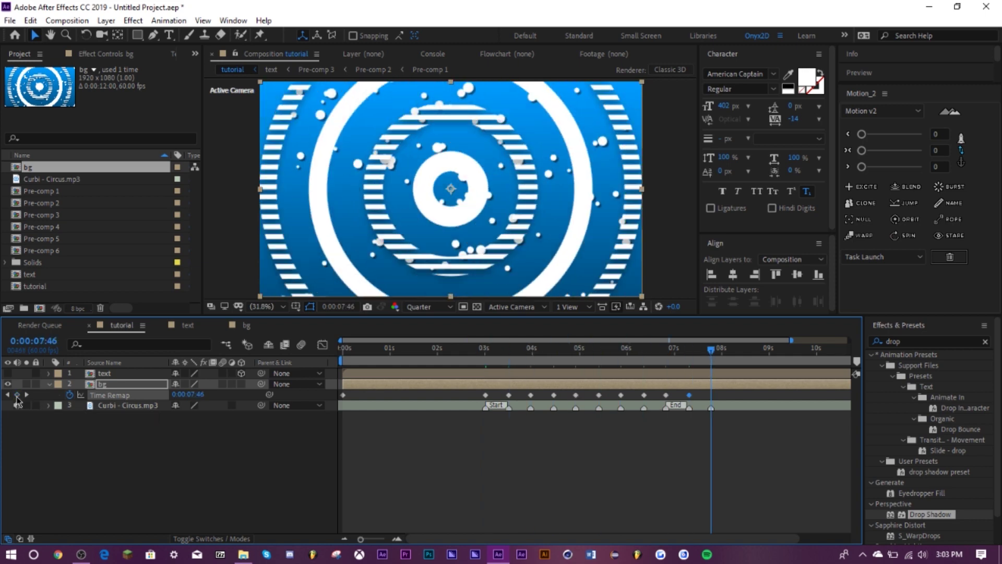
pyautogui.click(146, 461)
# Step: Select all of the bg layer's Time Remap keyframes and apply Easy Ease to them
pyautogui.moveTo(360, 540); pyautogui.dragTo(357, 540)
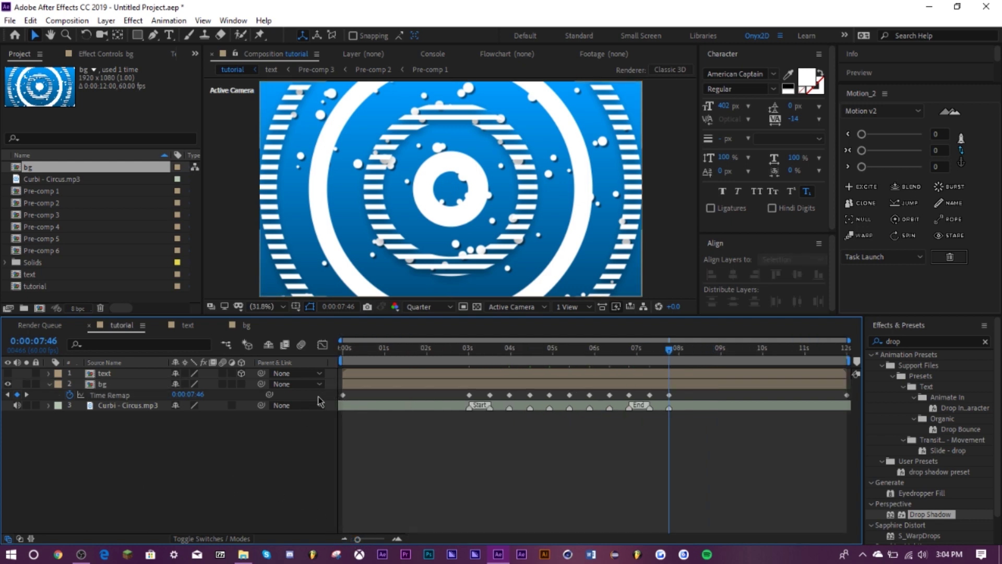
pyautogui.click(110, 395)
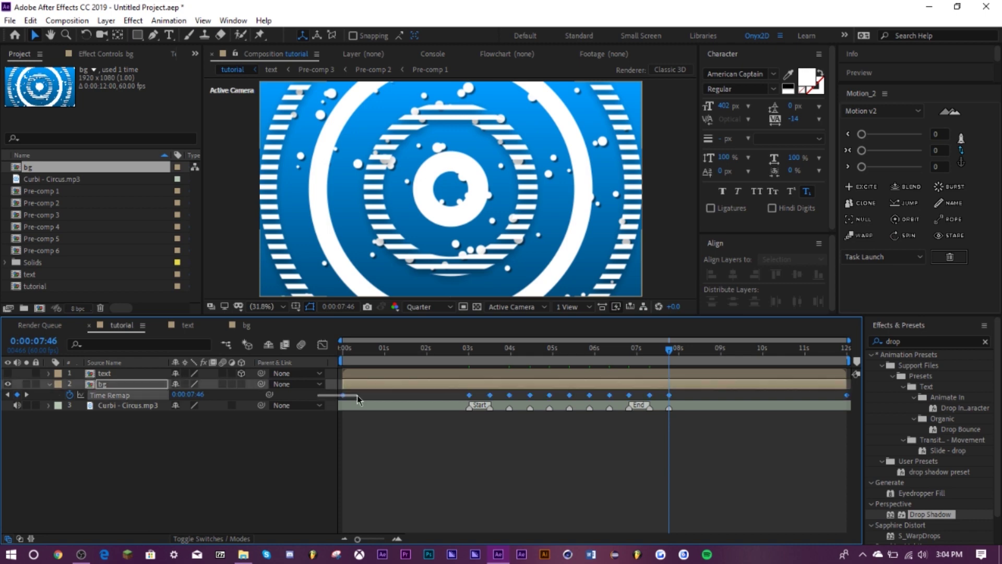
pyautogui.moveTo(358, 400); pyautogui.dragTo(355, 402)
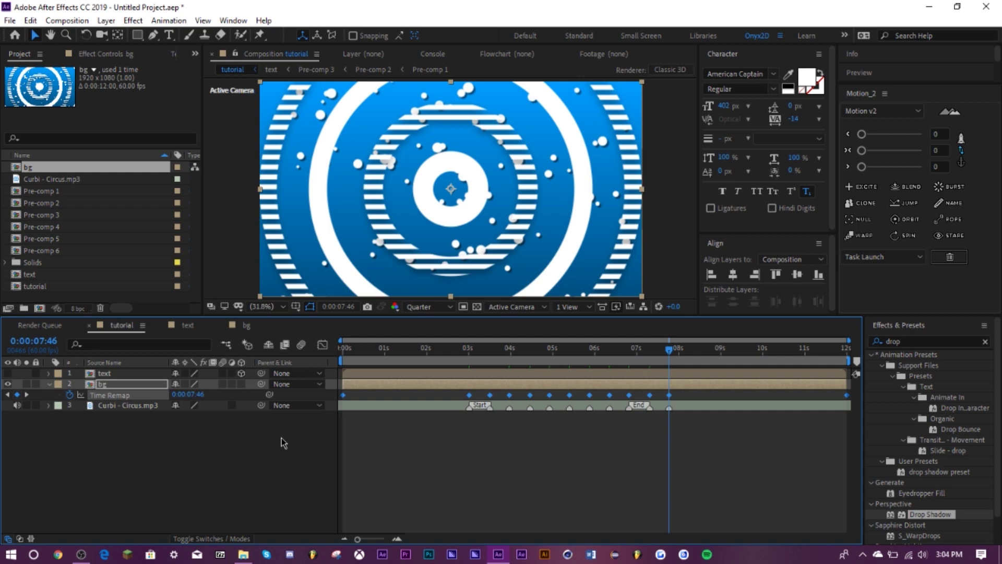
# Step: Show the Time Remap value graph and select only the keyframes located at the music markers
pyautogui.click(323, 345)
pyautogui.click(469, 526)
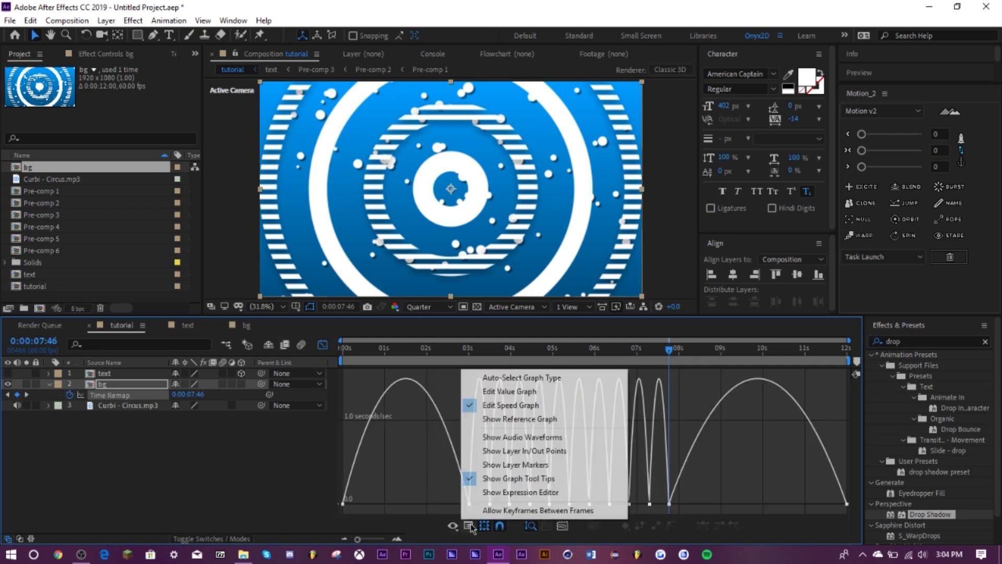
pyautogui.click(503, 392)
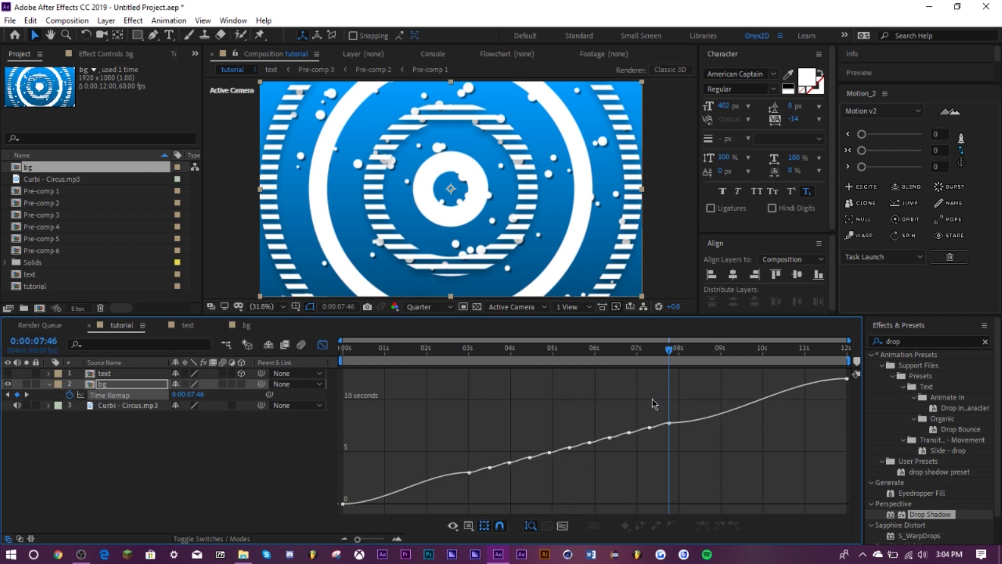
pyautogui.moveTo(688, 405); pyautogui.dragTo(462, 499)
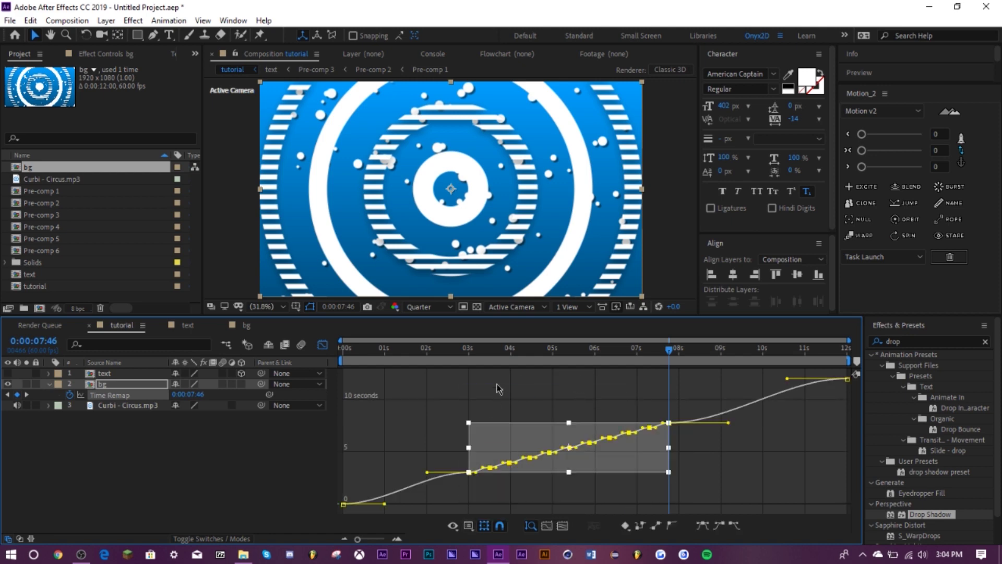
# Step: Convert the selected Time Remap keyframes to Auto Bezier and pull their handles nearly vertical for a sharp rise at each marker
pyautogui.click(476, 352)
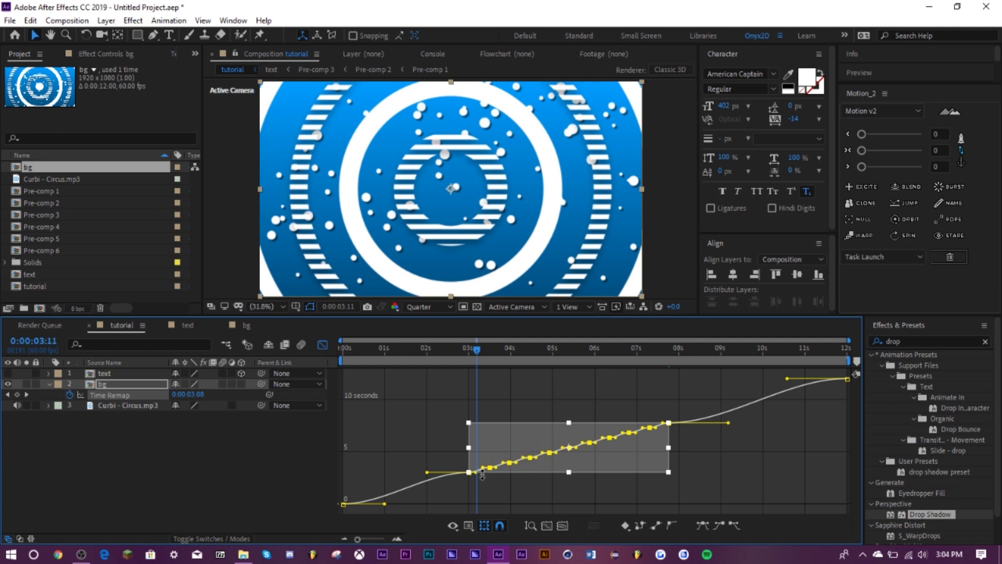
pyautogui.scroll(5, 482, 474)
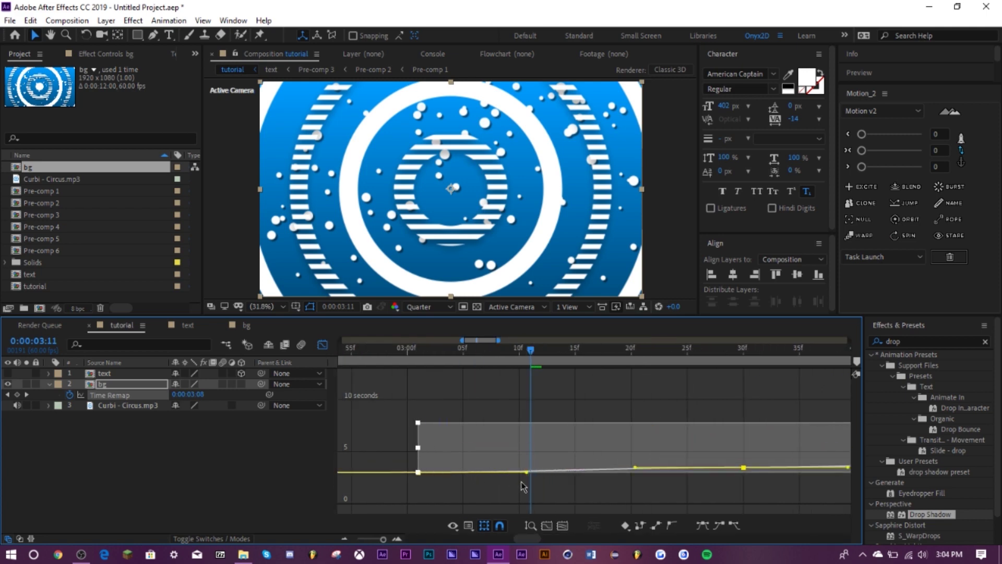
pyautogui.scroll(-3, 522, 486)
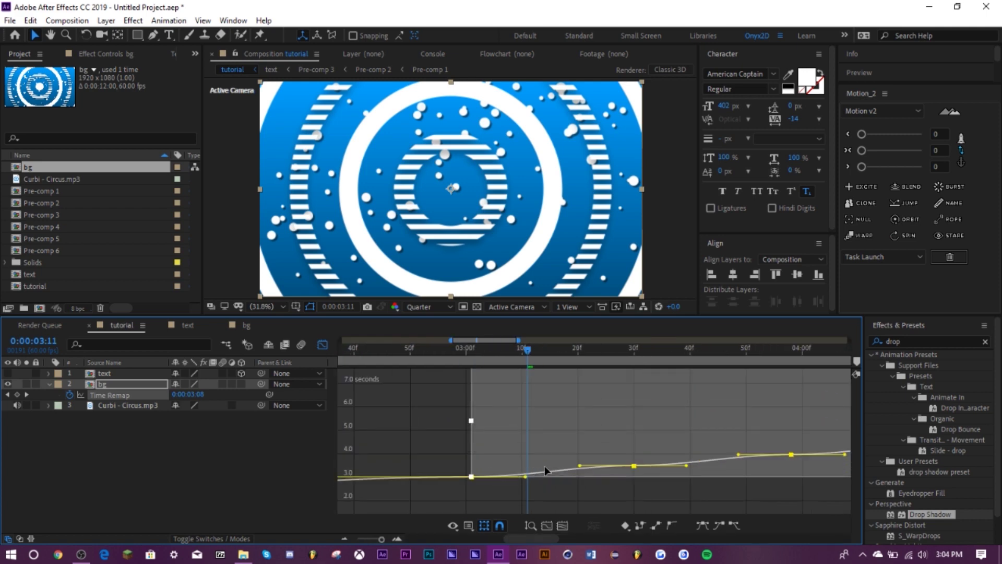
pyautogui.scroll(2, 544, 466)
pyautogui.scroll(2, 507, 476)
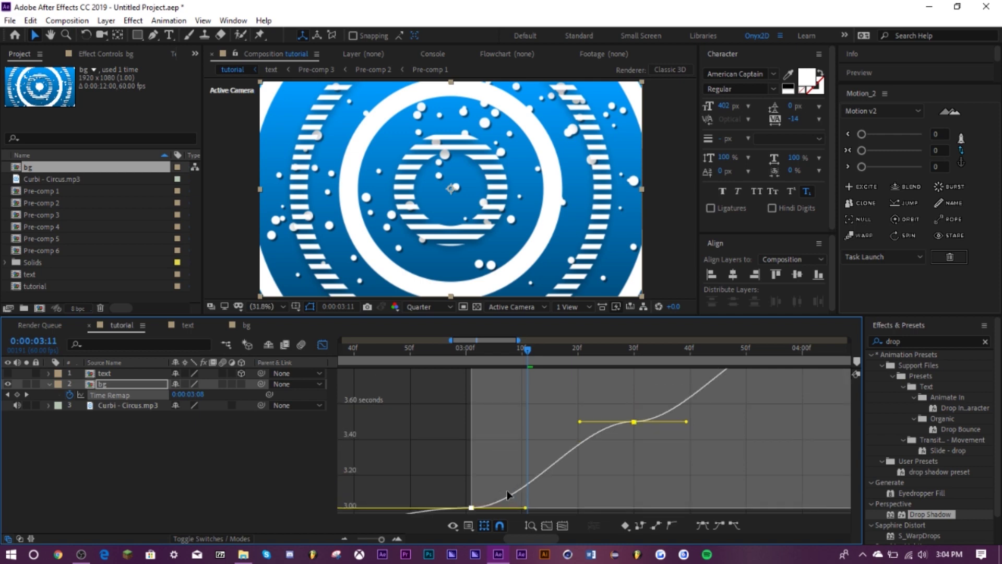
pyautogui.moveTo(524, 504); pyautogui.dragTo(453, 489)
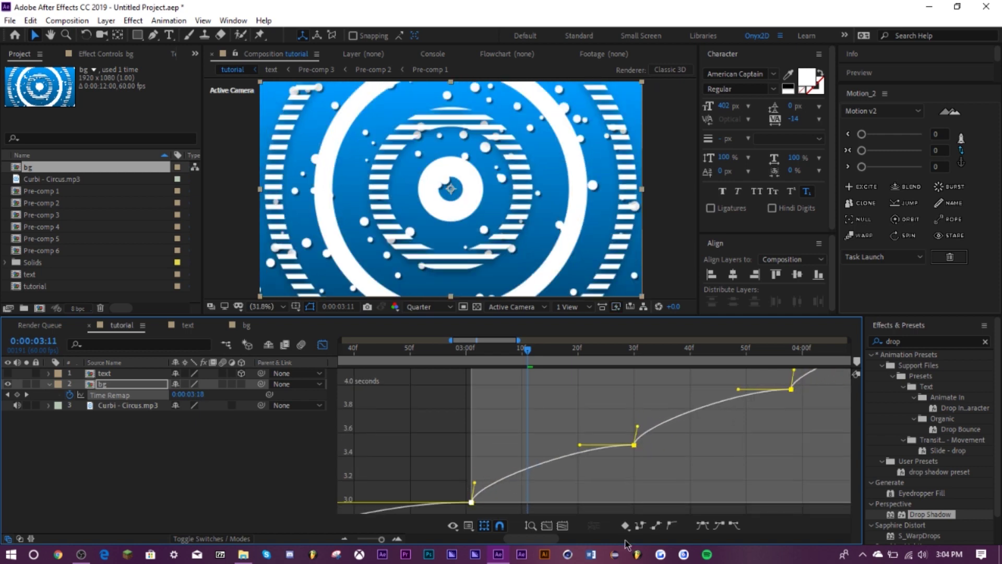
pyautogui.press('F9')
pyautogui.click(671, 526)
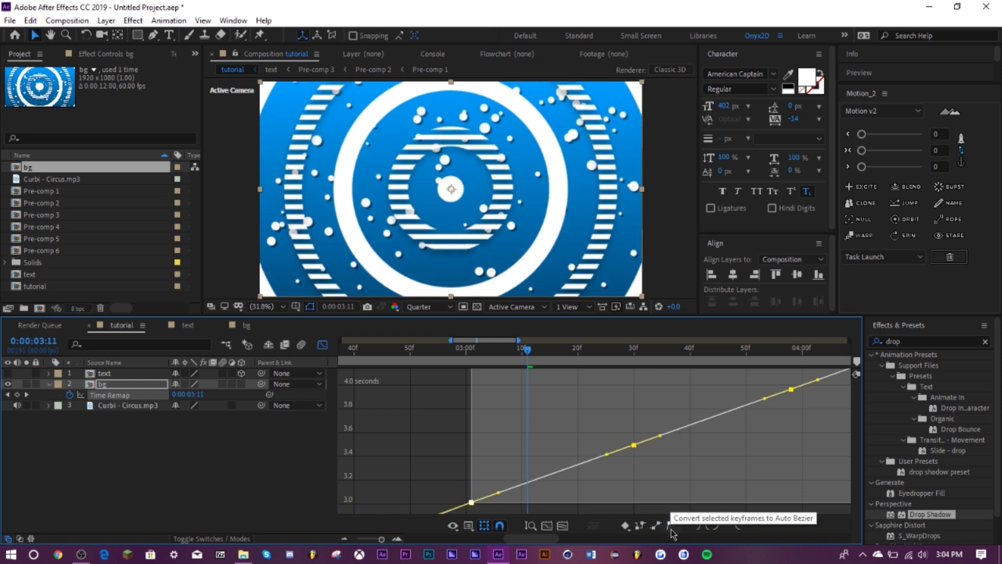
pyautogui.moveTo(483, 485); pyautogui.dragTo(475, 463)
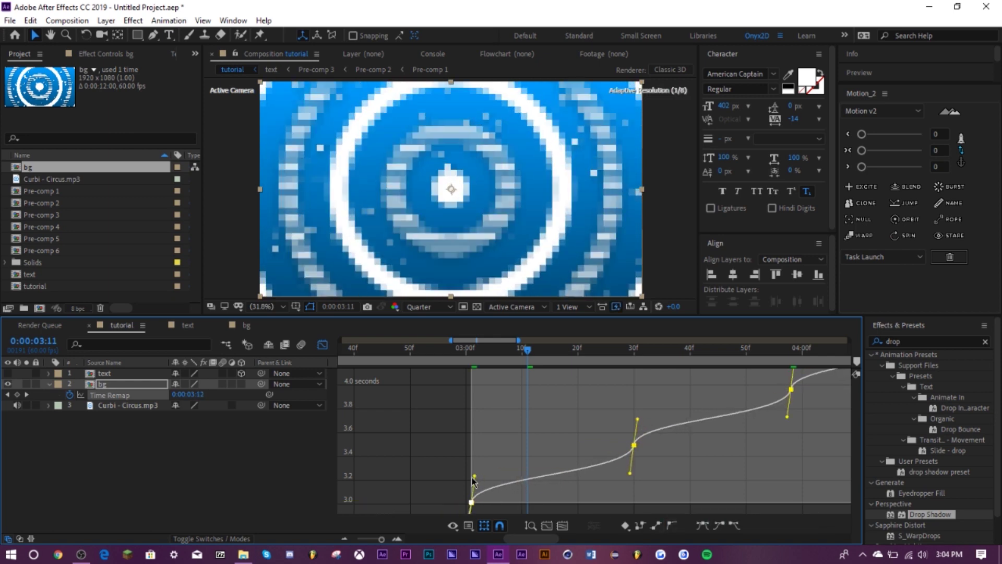
# Step: Preview the retimed background from 0:00:03:01, and view the whole Time Remap curve as a speed graph
pyautogui.click(472, 357)
pyautogui.press('space')
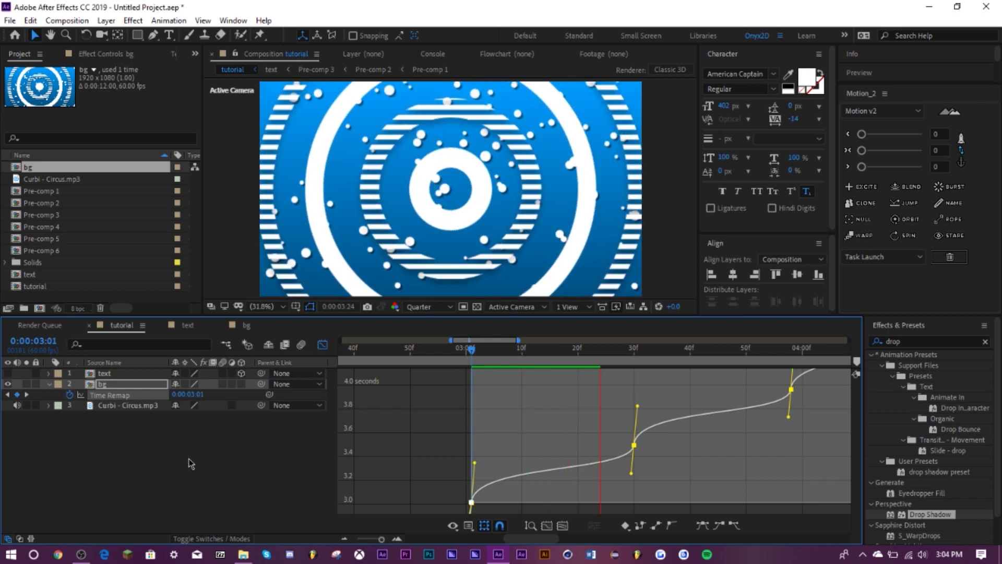
pyautogui.press('space')
pyautogui.moveTo(381, 539); pyautogui.dragTo(355, 539)
pyautogui.click(531, 524)
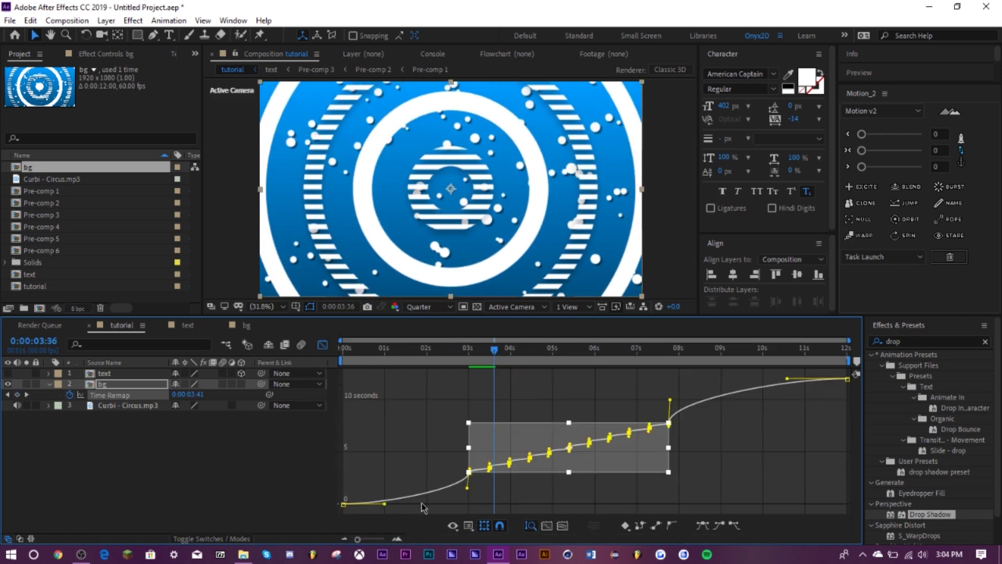
pyautogui.click(469, 525)
pyautogui.click(479, 406)
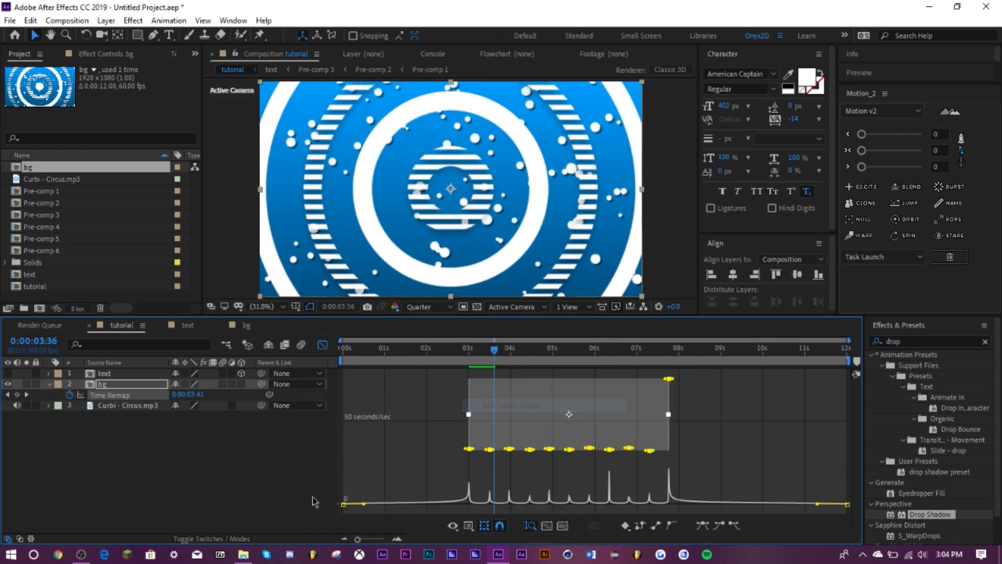
# Step: Close the graph editor, show the text layer again, and preview the title over the background from 0:00:02:58
pyautogui.click(277, 470)
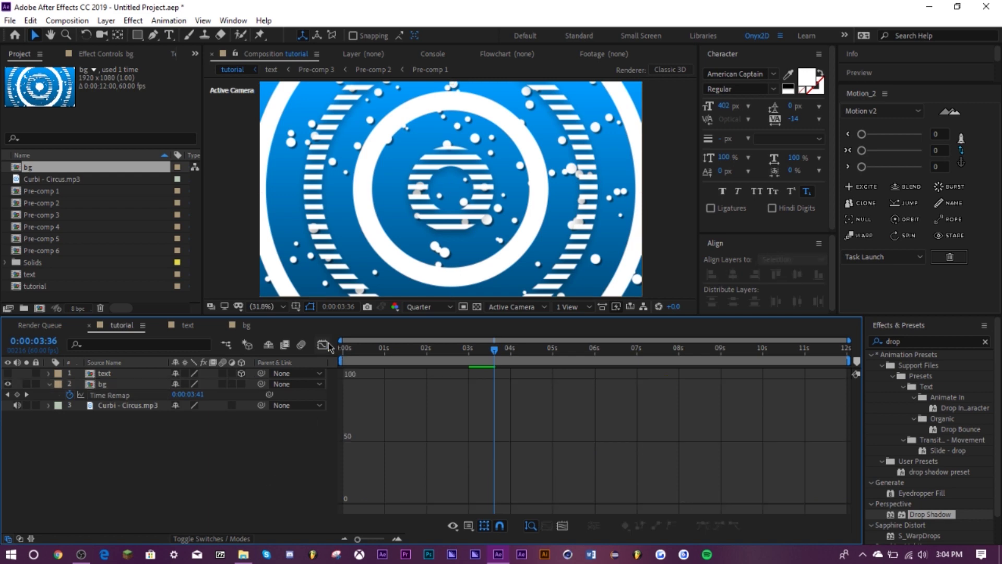
pyautogui.click(322, 345)
pyautogui.click(48, 384)
pyautogui.click(7, 372)
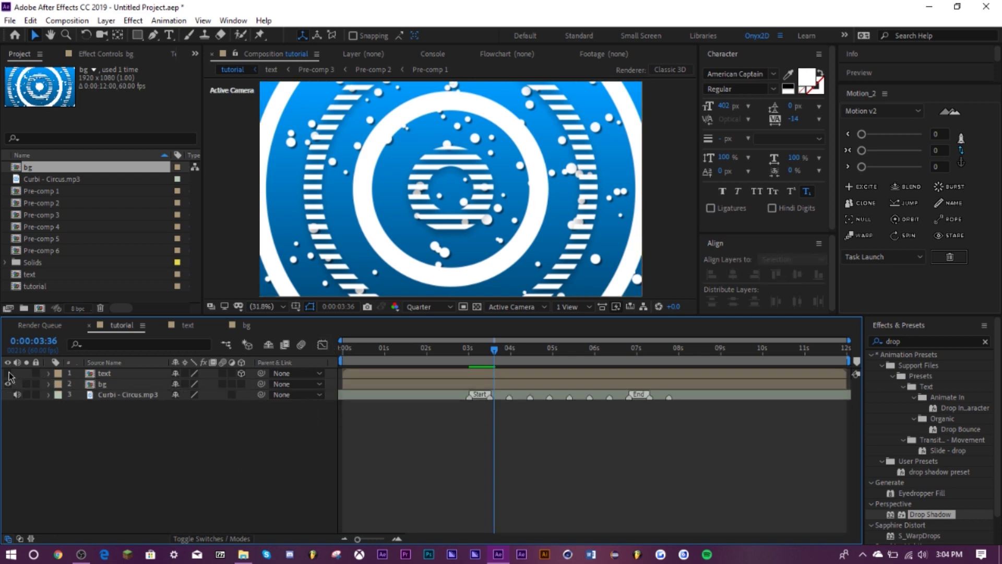
pyautogui.click(468, 348)
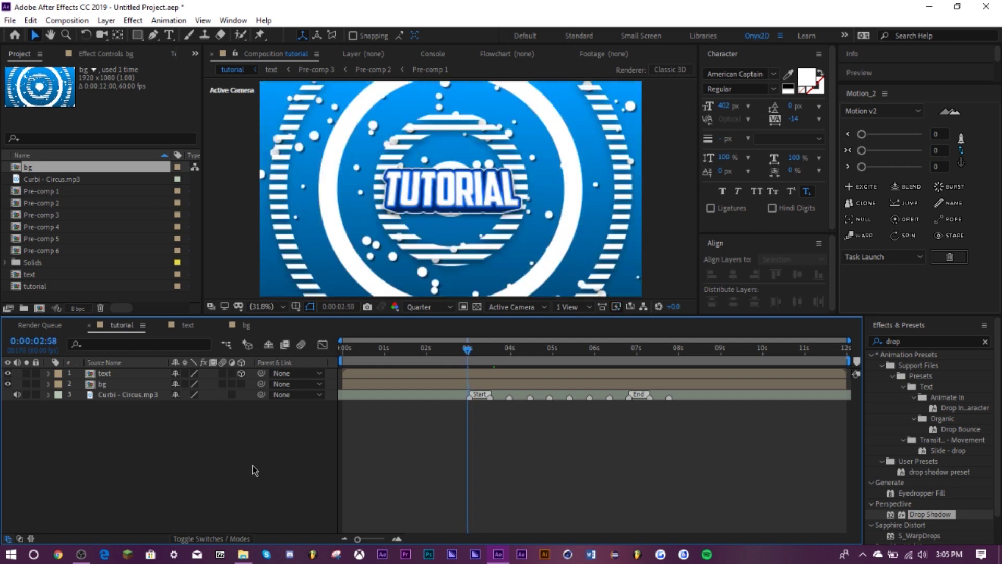
pyautogui.press('space')
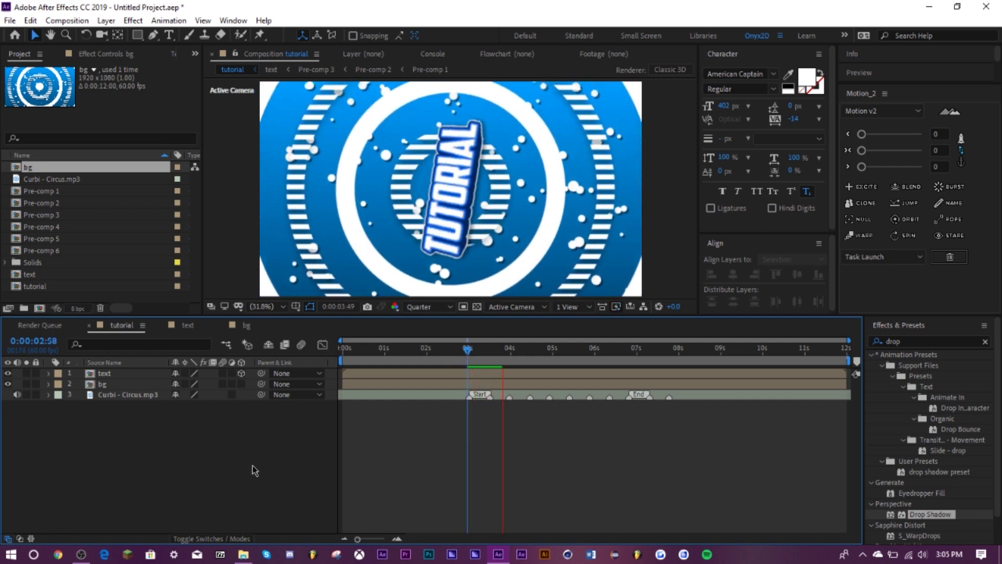
# Step: Replay the title over the retimed background from 0:00:03:00, and return the current time to 0:00:02:57
pyautogui.press('space')
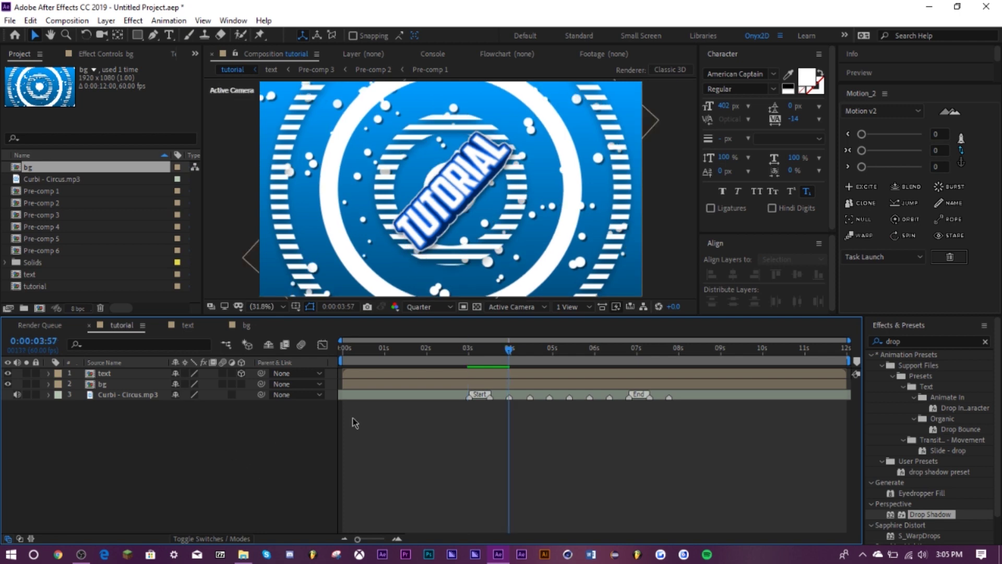
pyautogui.click(470, 358)
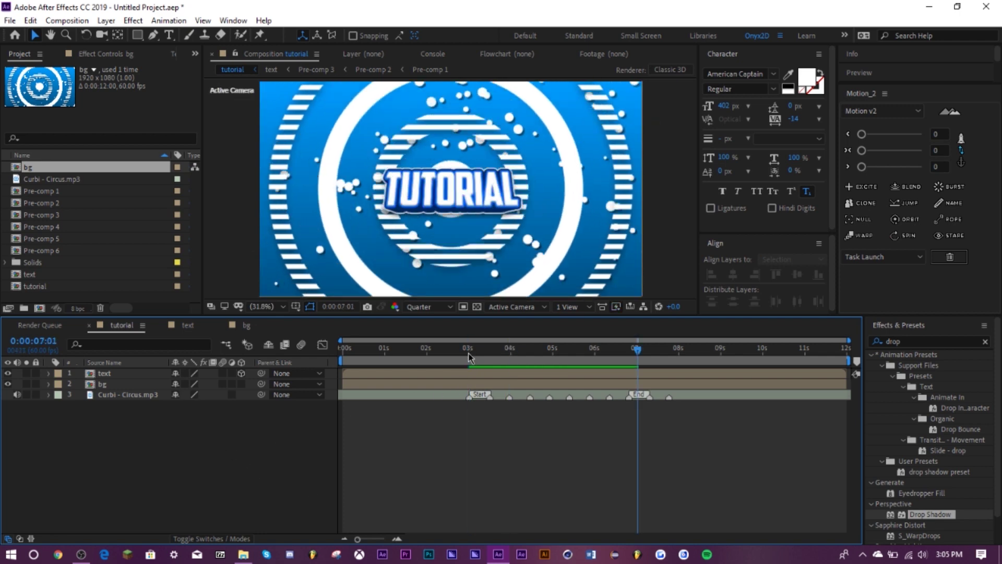
pyautogui.press('space')
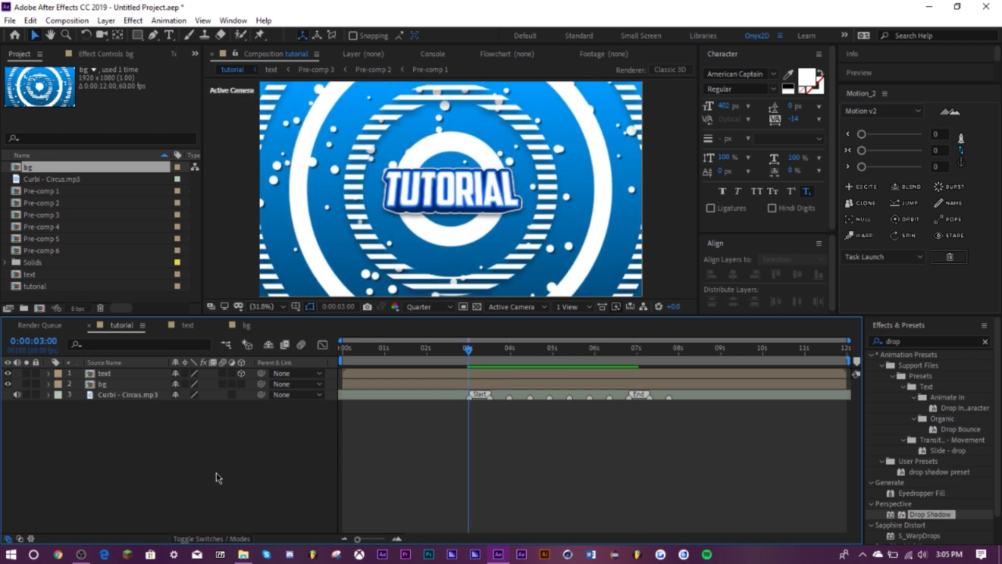
pyautogui.press('space')
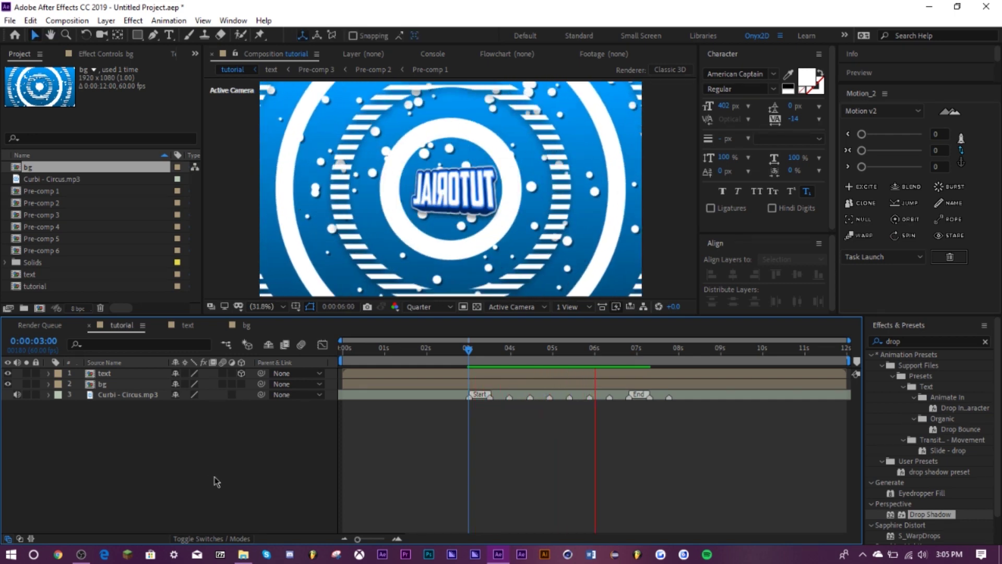
pyautogui.click(468, 361)
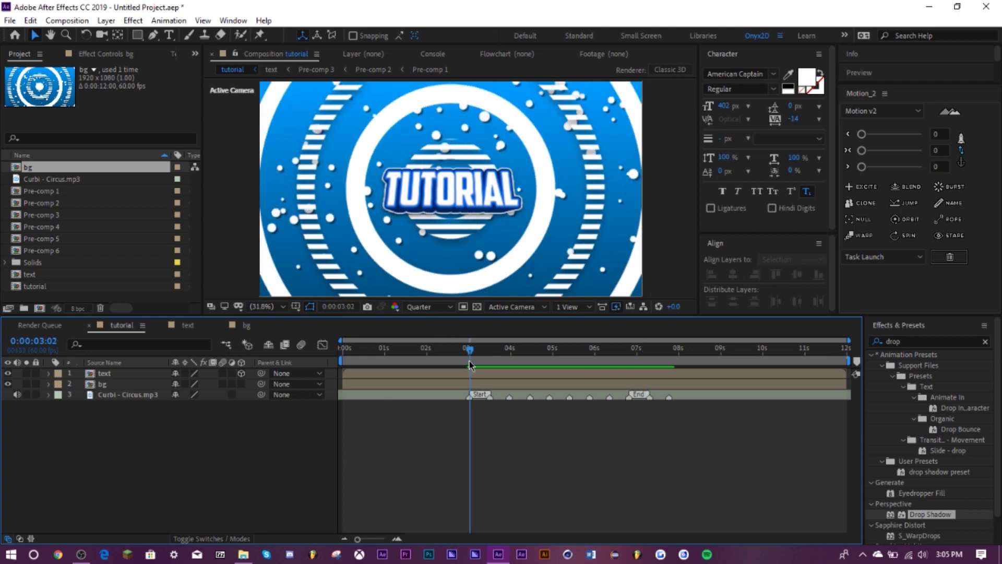
pyautogui.moveTo(469, 361)
pyautogui.mouseDown()
pyautogui.moveTo(532, 361)
pyautogui.moveTo(466, 361)
pyautogui.mouseUp()
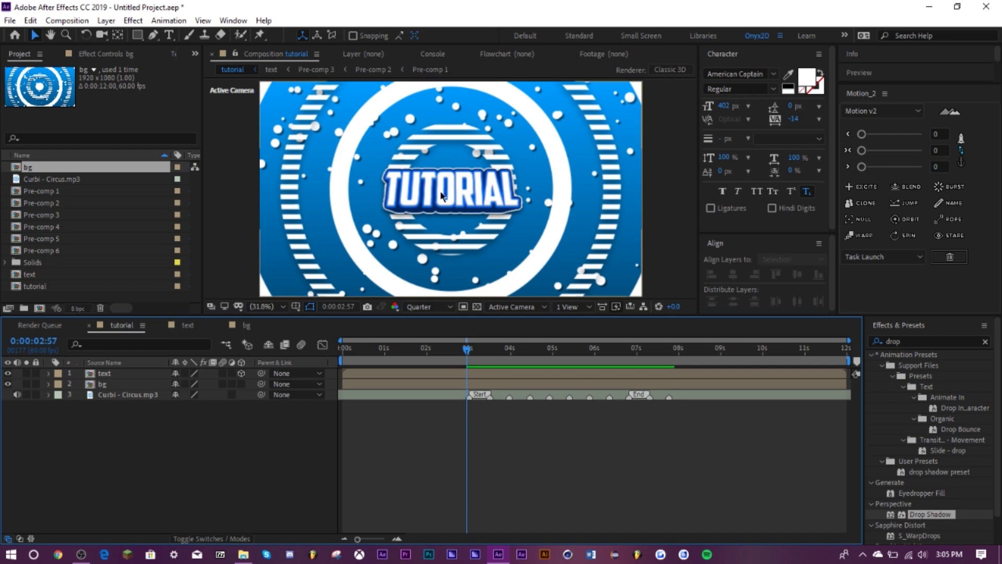
pyautogui.scroll(3, 441, 197)
pyautogui.scroll(-4, 441, 196)
pyautogui.scroll(1, 441, 196)
pyautogui.scroll(-5, 441, 197)
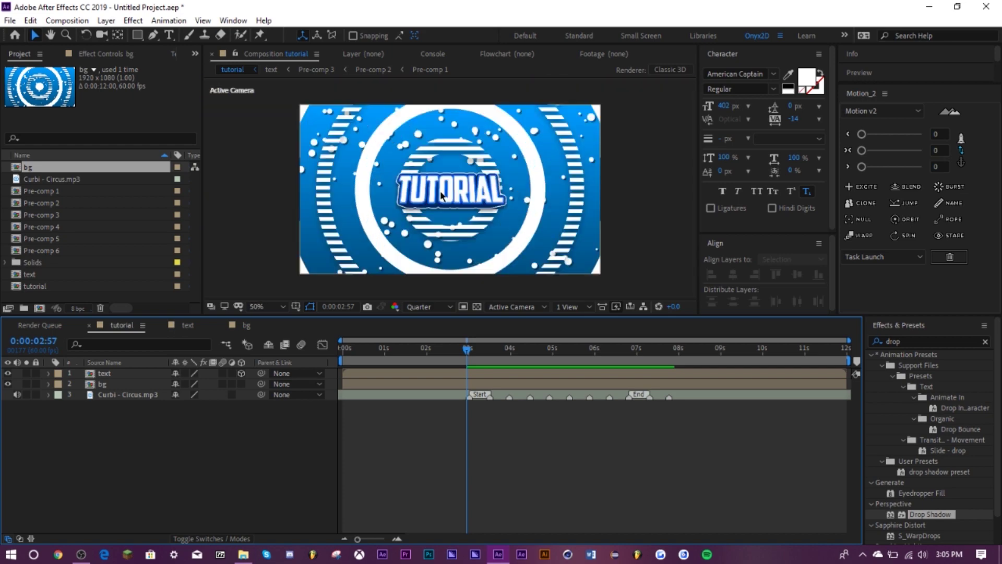